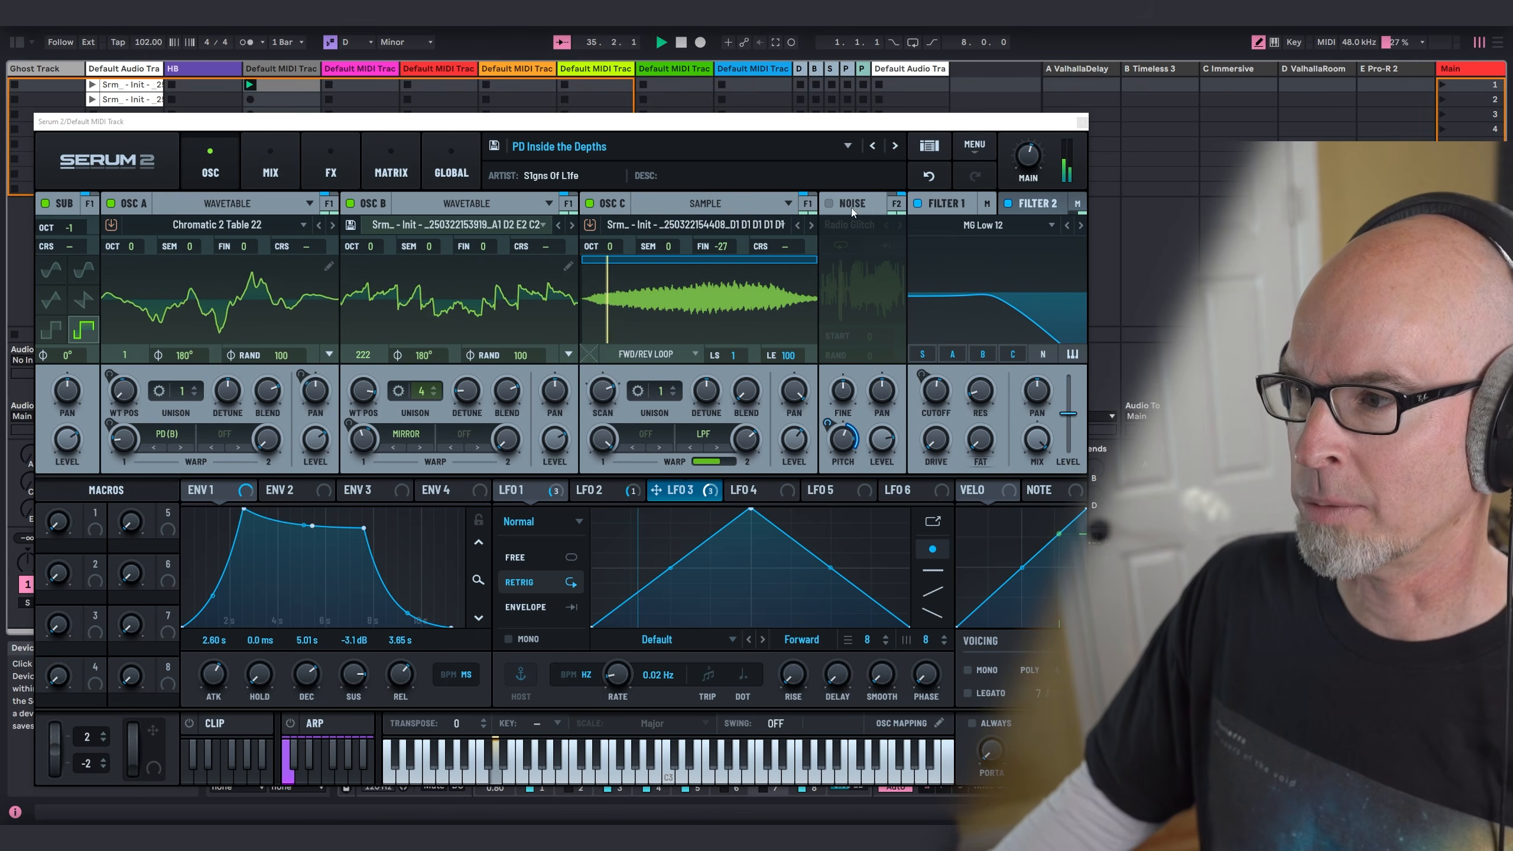
Step: Enable the noise oscillator and raise its mixer level to 100% (0.0 dB)
{"action": "left_click", "coordinate": [828, 204]}
{"action": "left_click", "coordinate": [268, 155]}
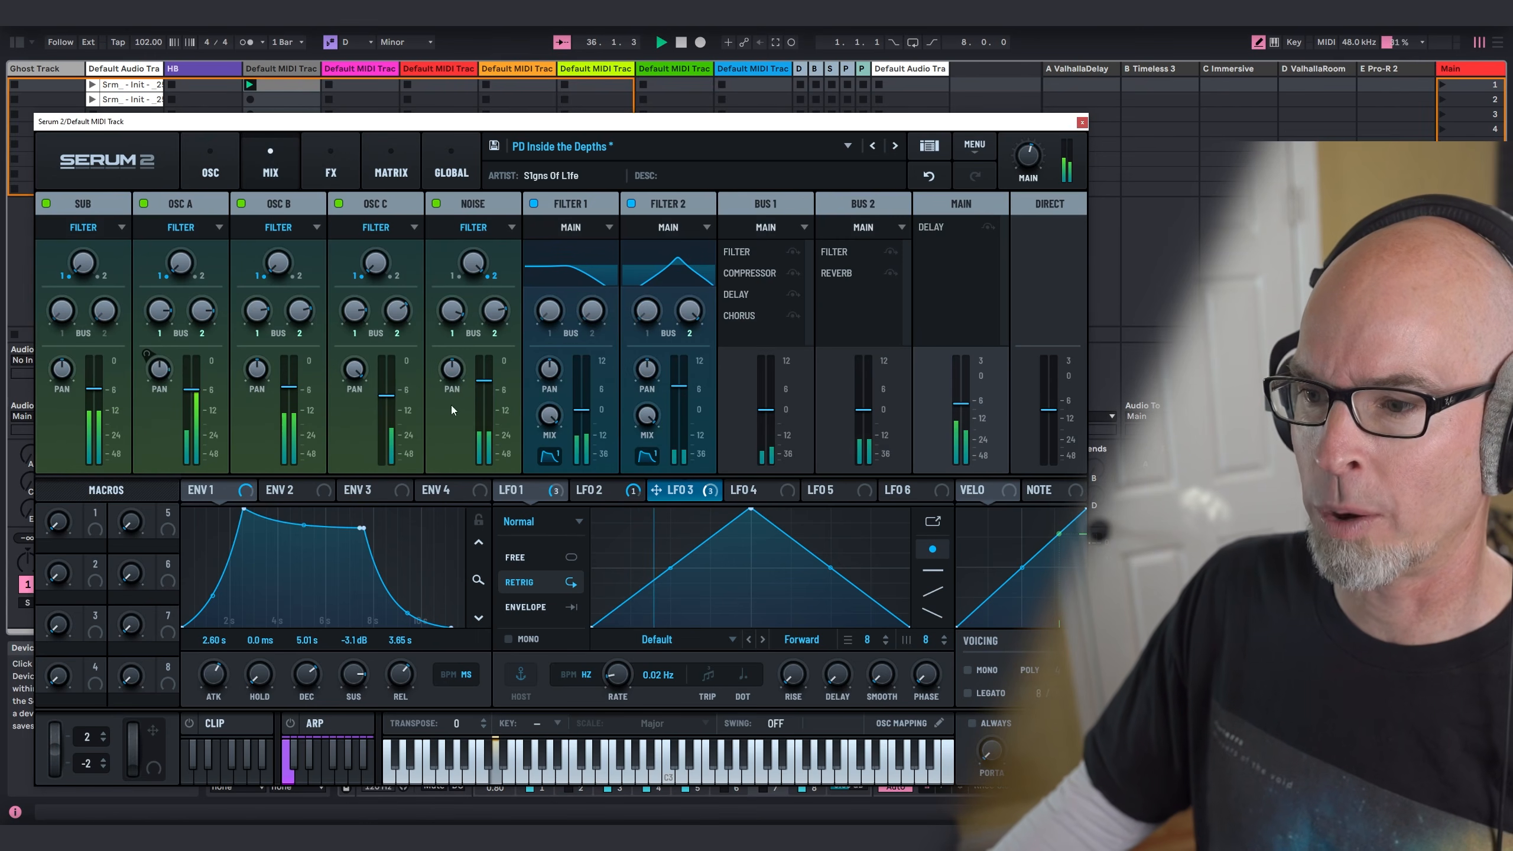
{"action": "left_click_drag", "start_coordinate": [484, 379], "coordinate": [484, 366]}
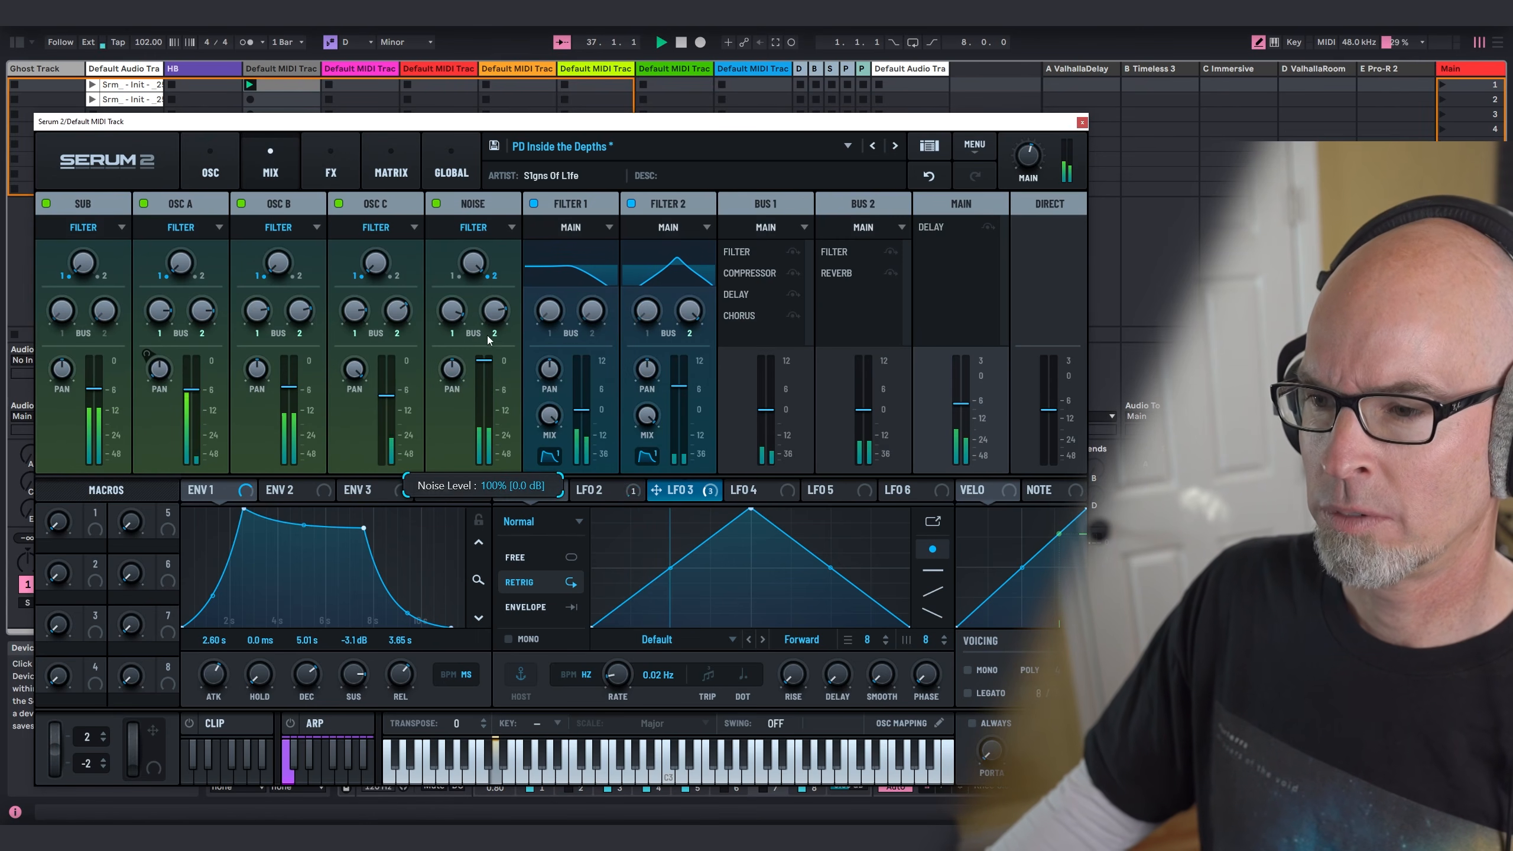
{"action": "left_click", "coordinate": [200, 153]}
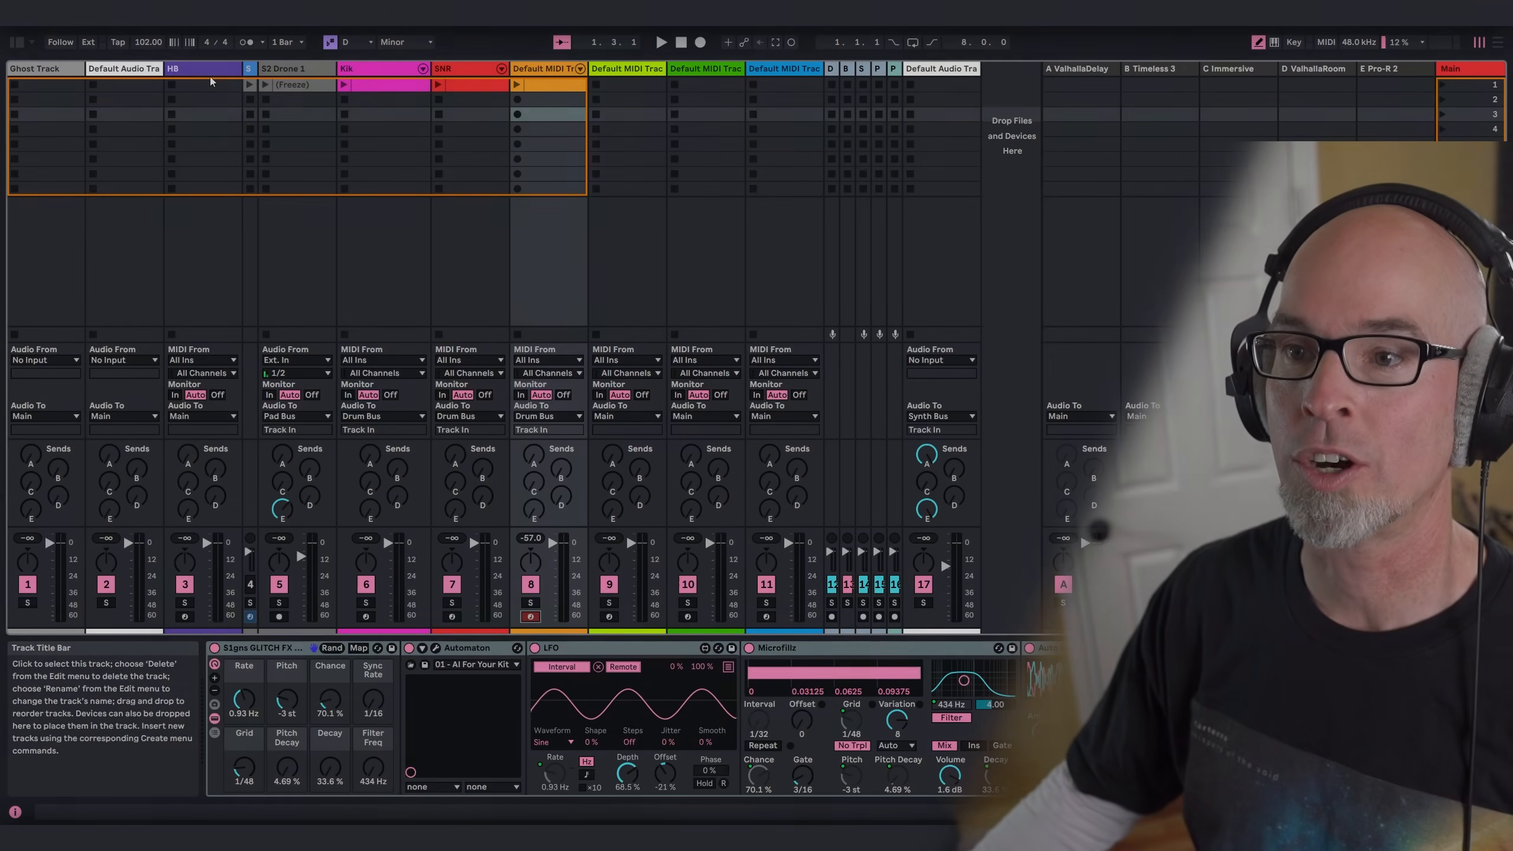
Step: Launch the frozen S2 Drone 1 clip and check its sample waveform
{"action": "left_click", "coordinate": [266, 85]}
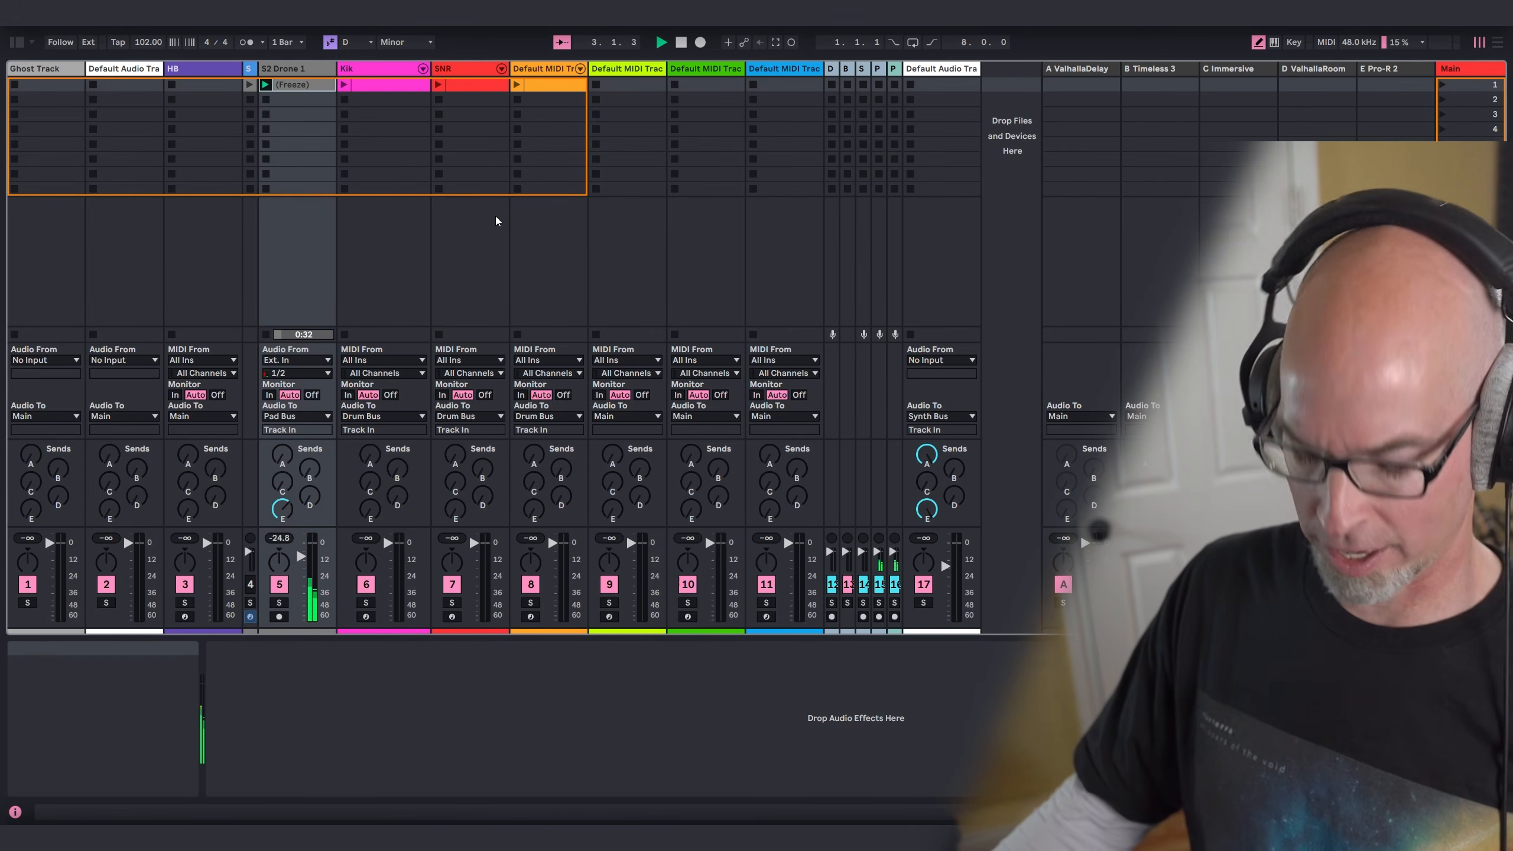
{"action": "key", "text": "shift+Tab"}
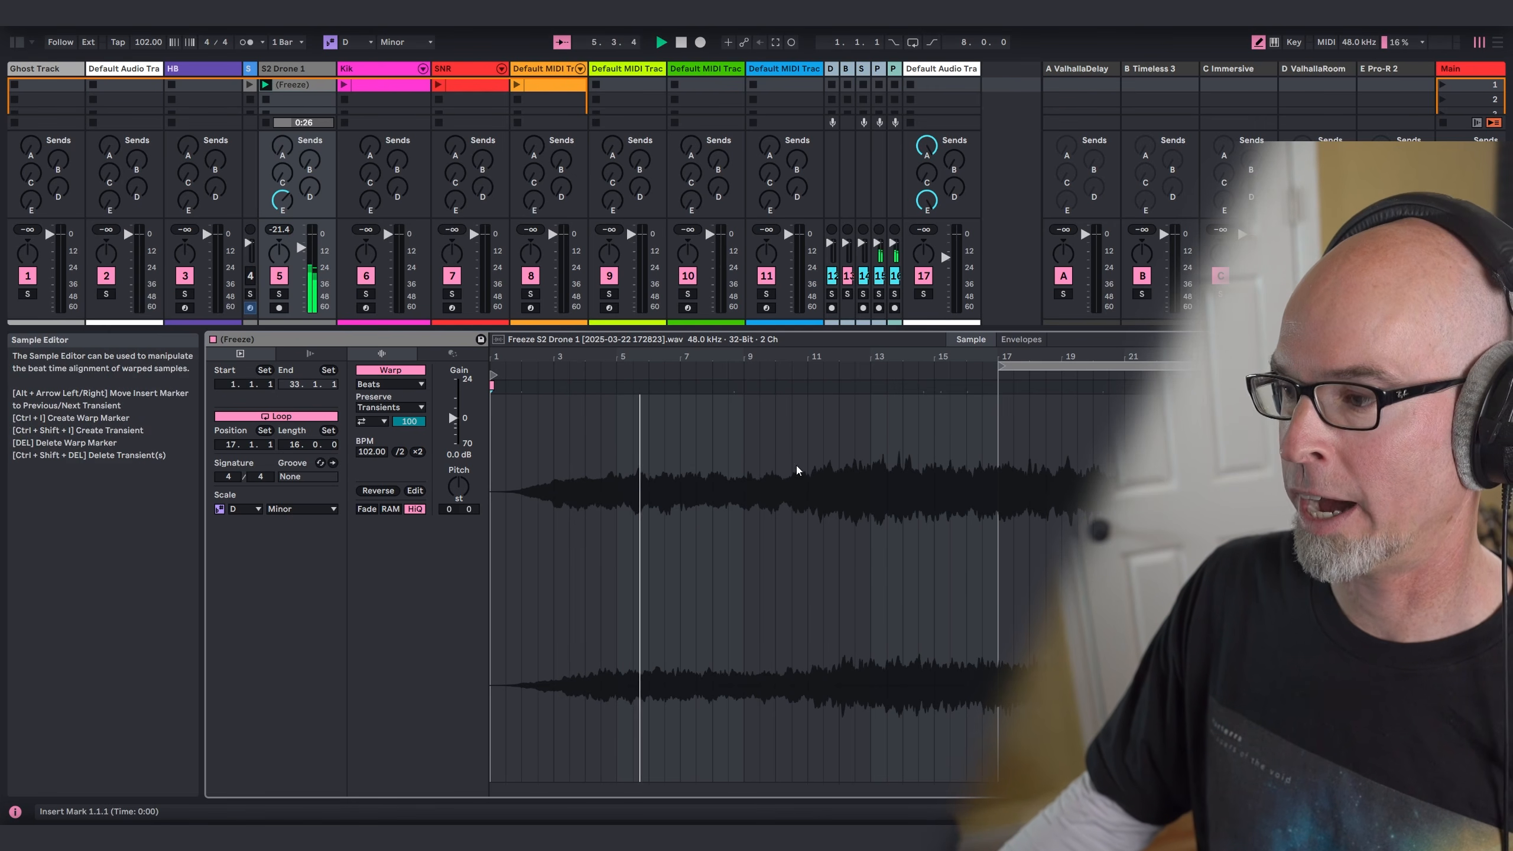
{"action": "key", "text": "shift+Tab"}
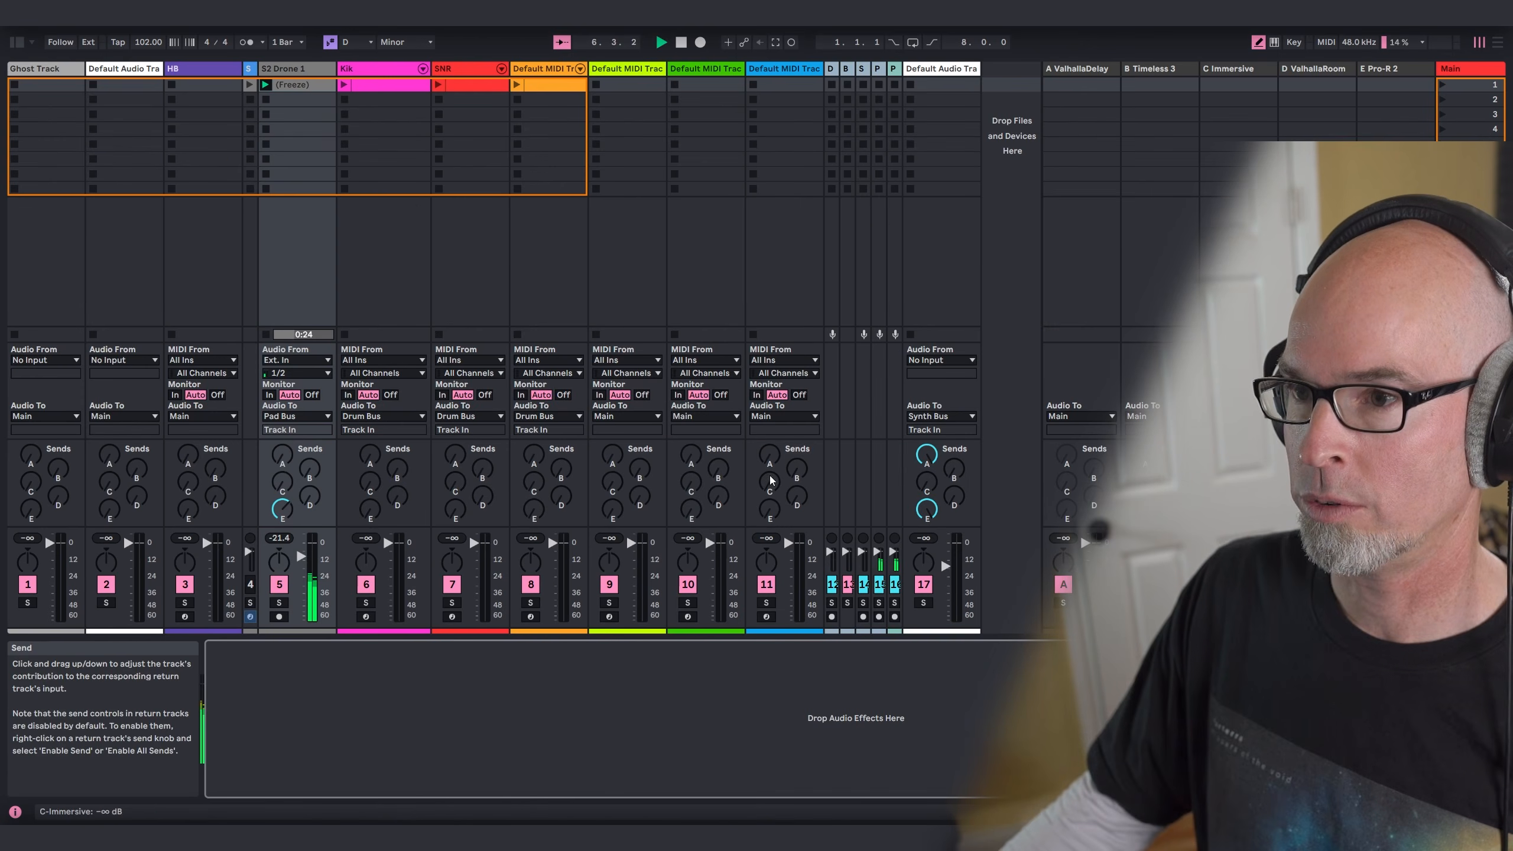
Step: Launch the Kik clip and thin out its notes with the Reduce transformation at 83.5% density
{"action": "left_click", "coordinate": [343, 87]}
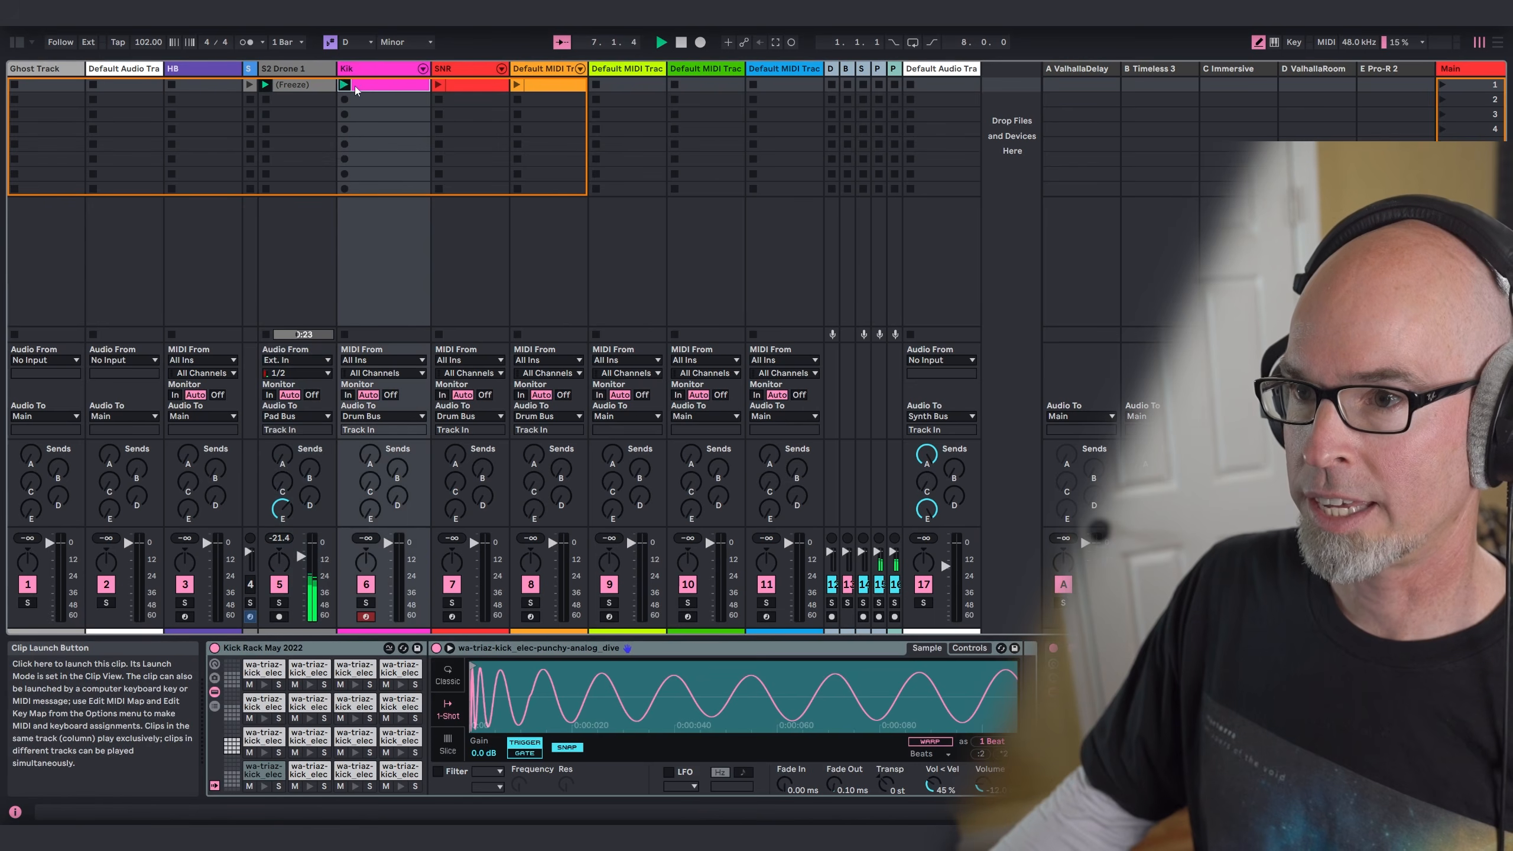
{"action": "double_click", "coordinate": [386, 89]}
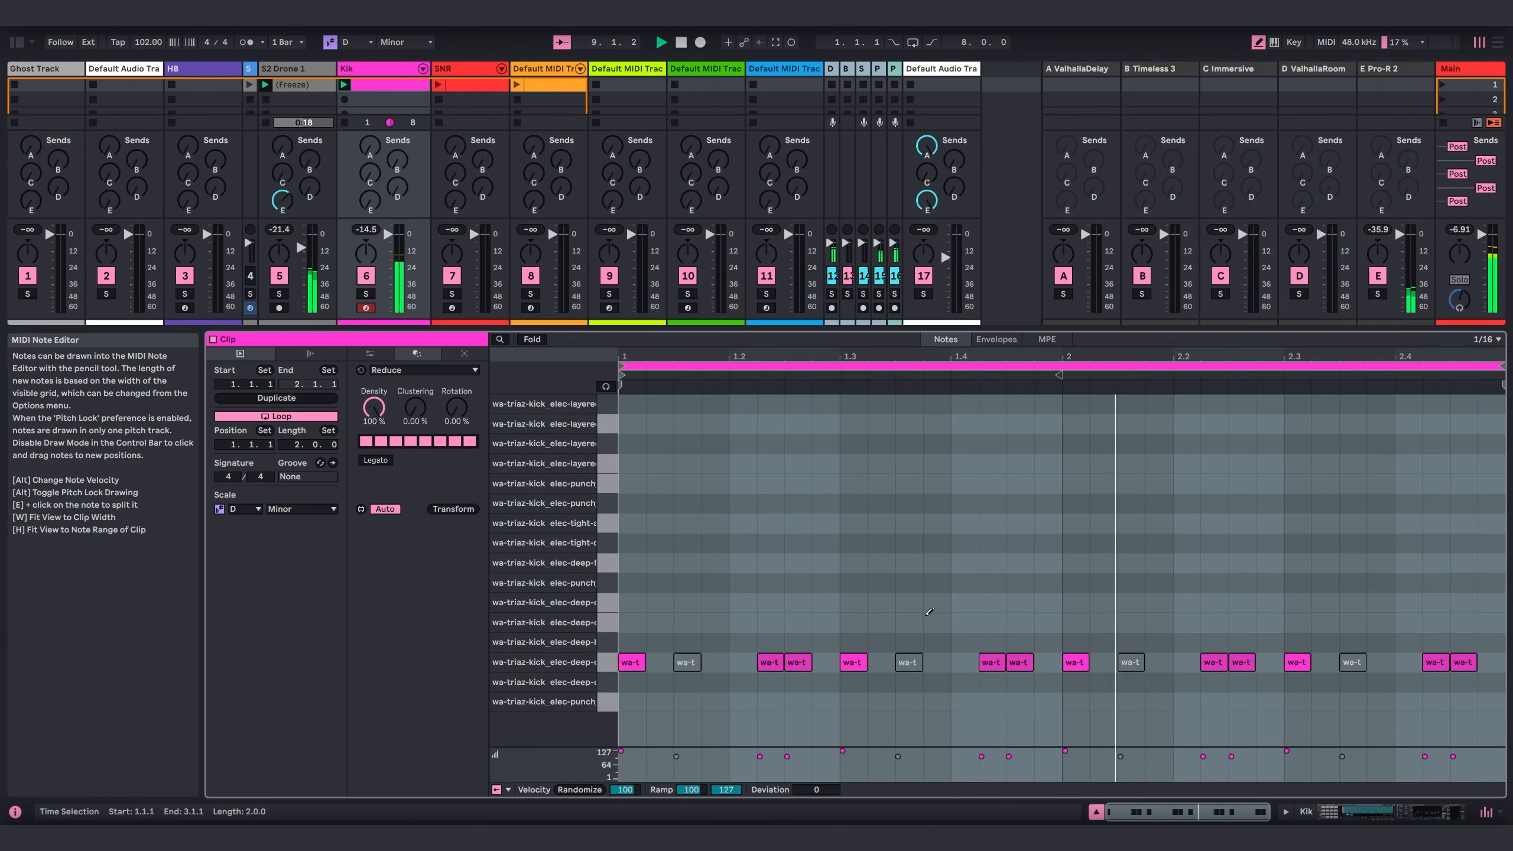
{"action": "left_click", "coordinate": [465, 353]}
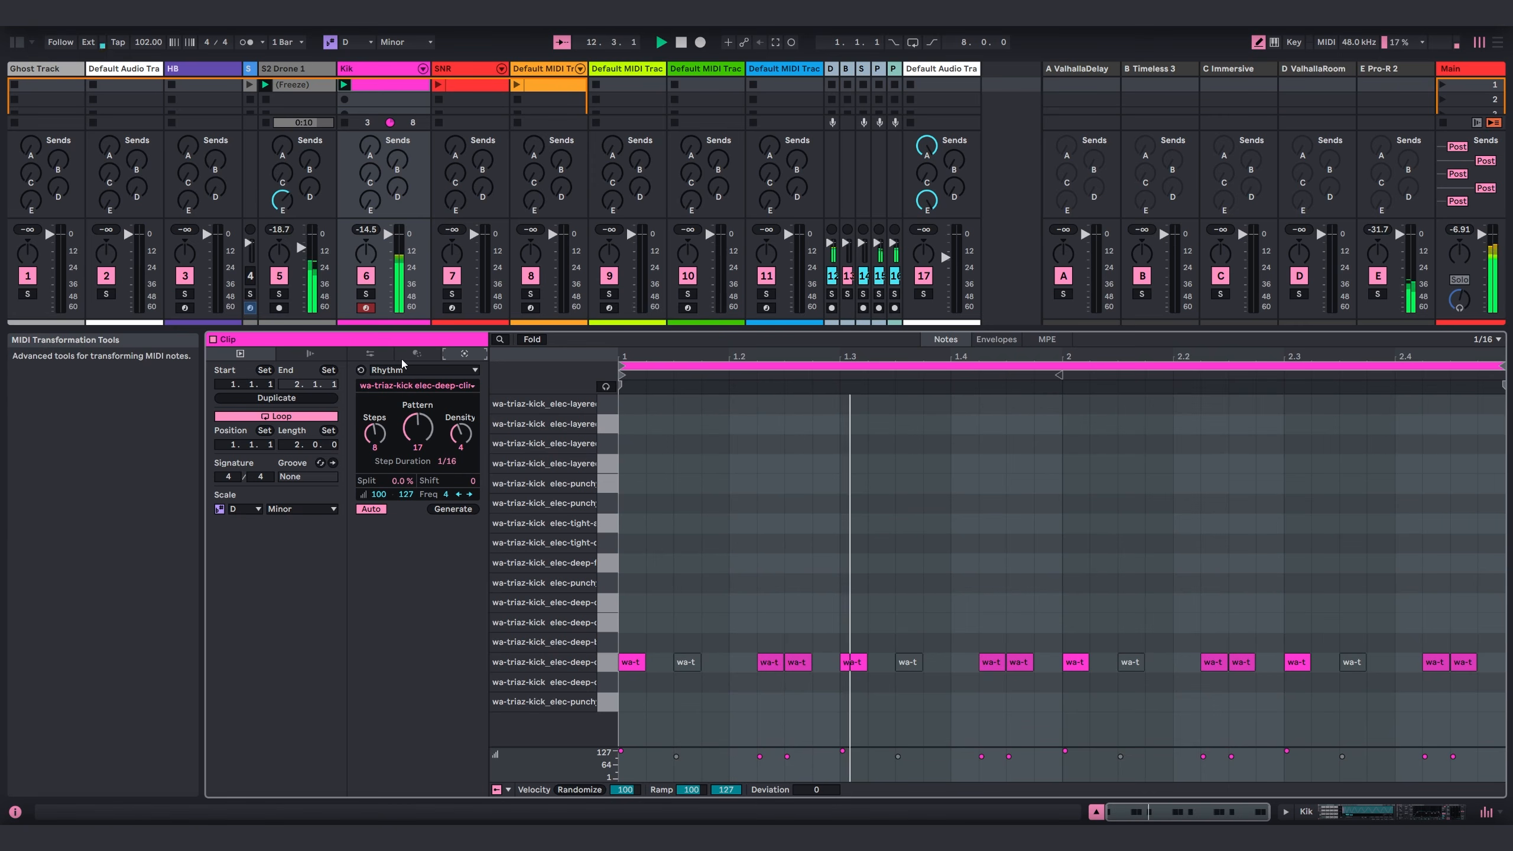
{"action": "left_click", "coordinate": [417, 354]}
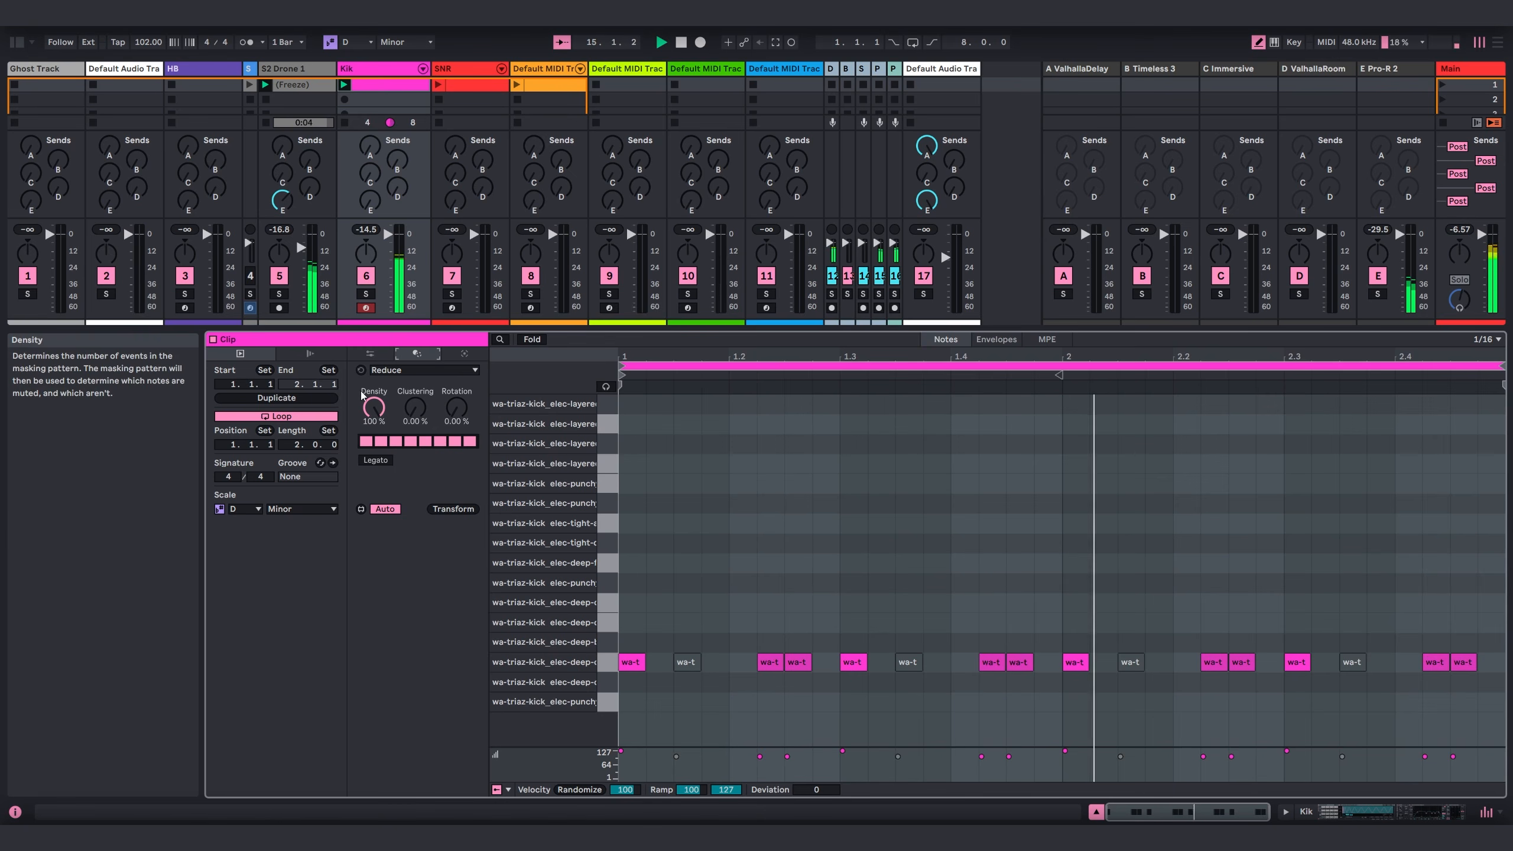
{"action": "left_click_drag", "start_coordinate": [372, 412], "coordinate": [372, 425]}
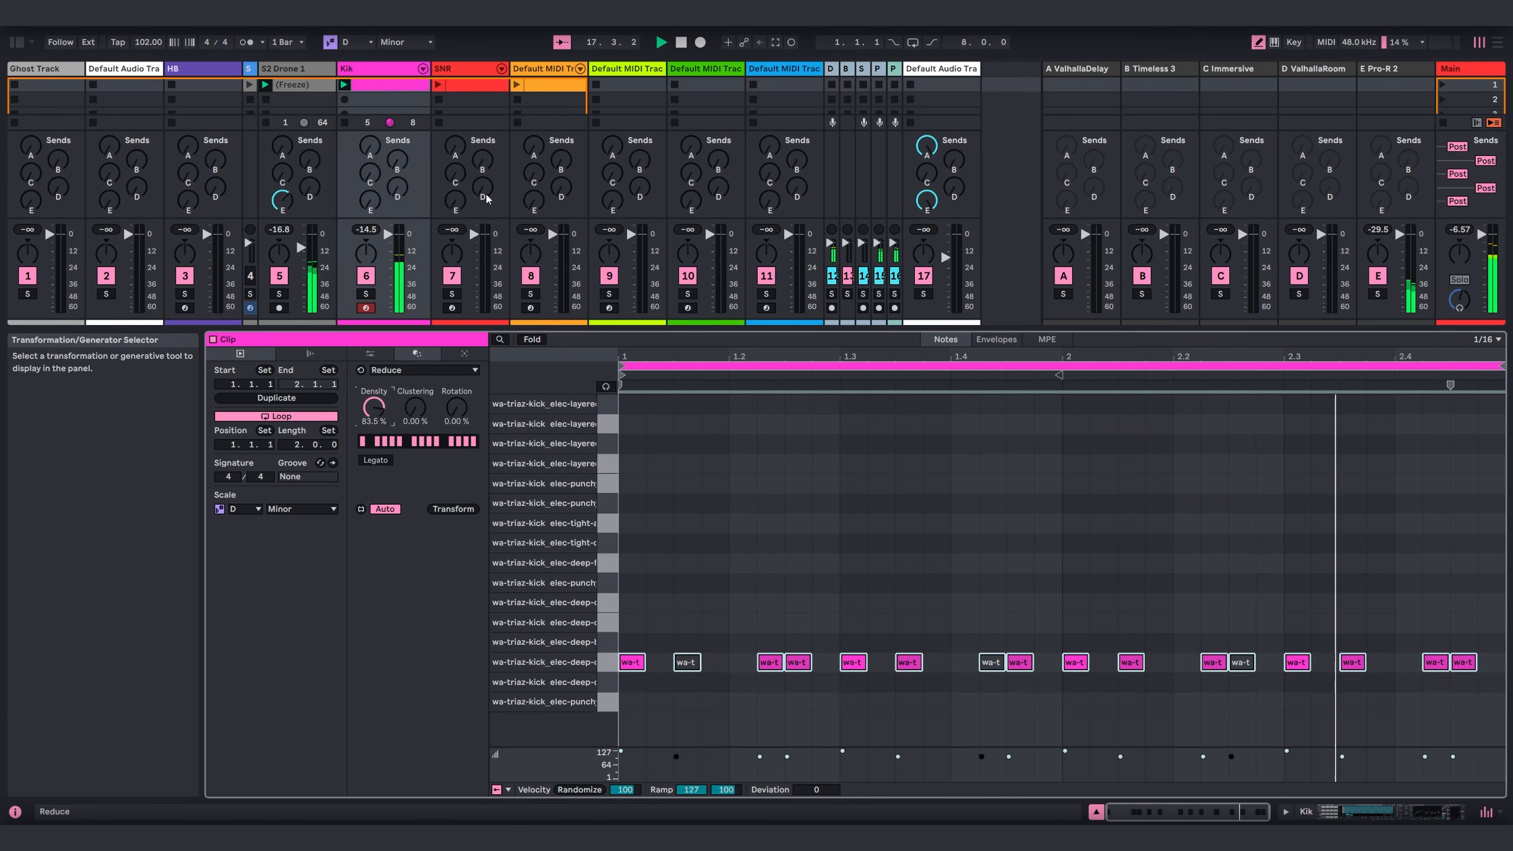
Step: Launch the SNR clip and check its snare note pattern
{"action": "left_click", "coordinate": [463, 91]}
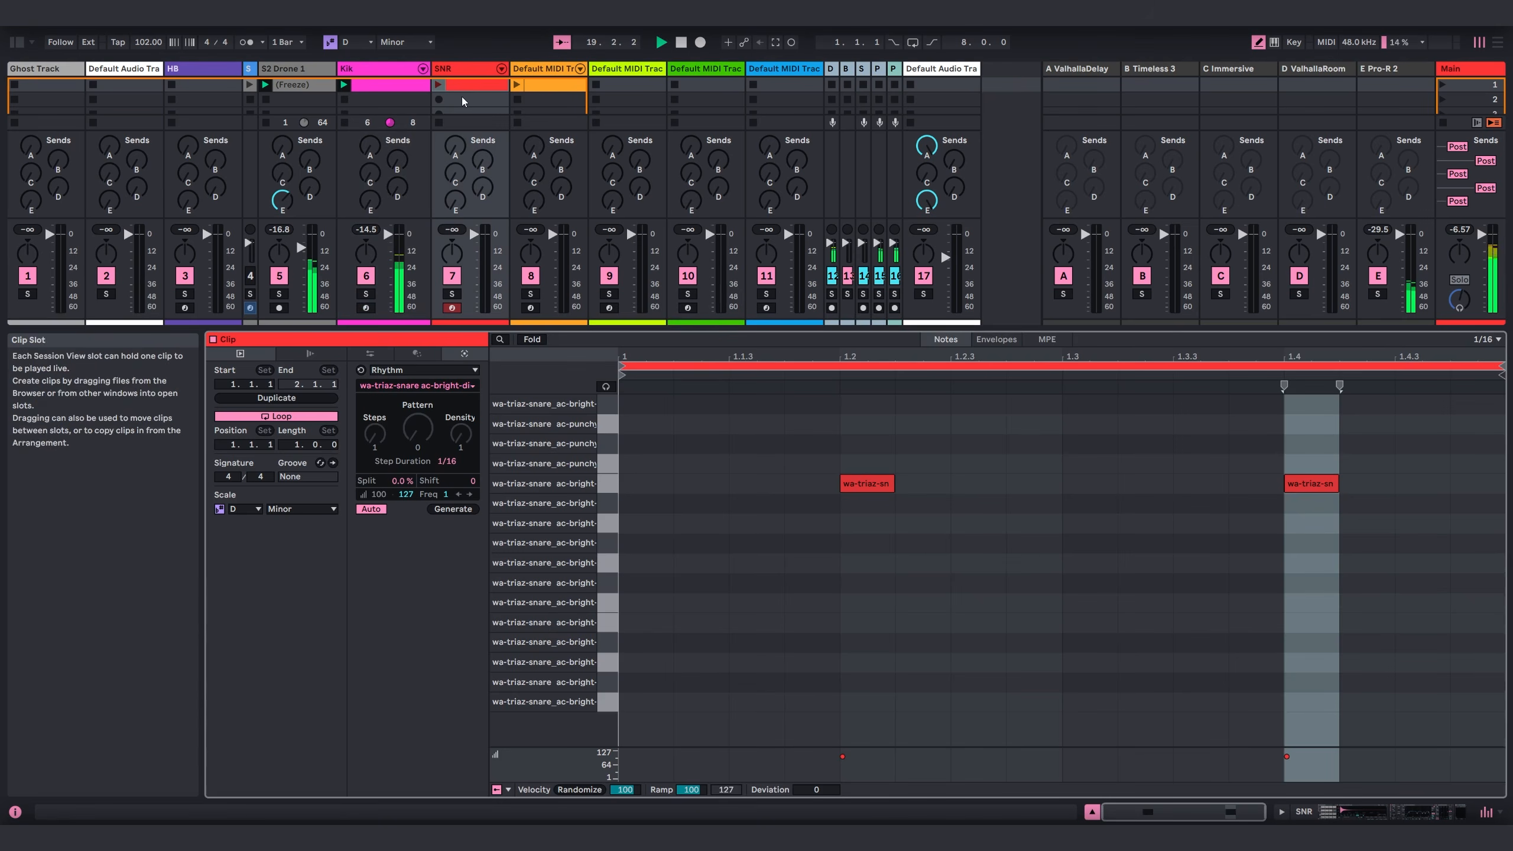
{"action": "left_click", "coordinate": [438, 85]}
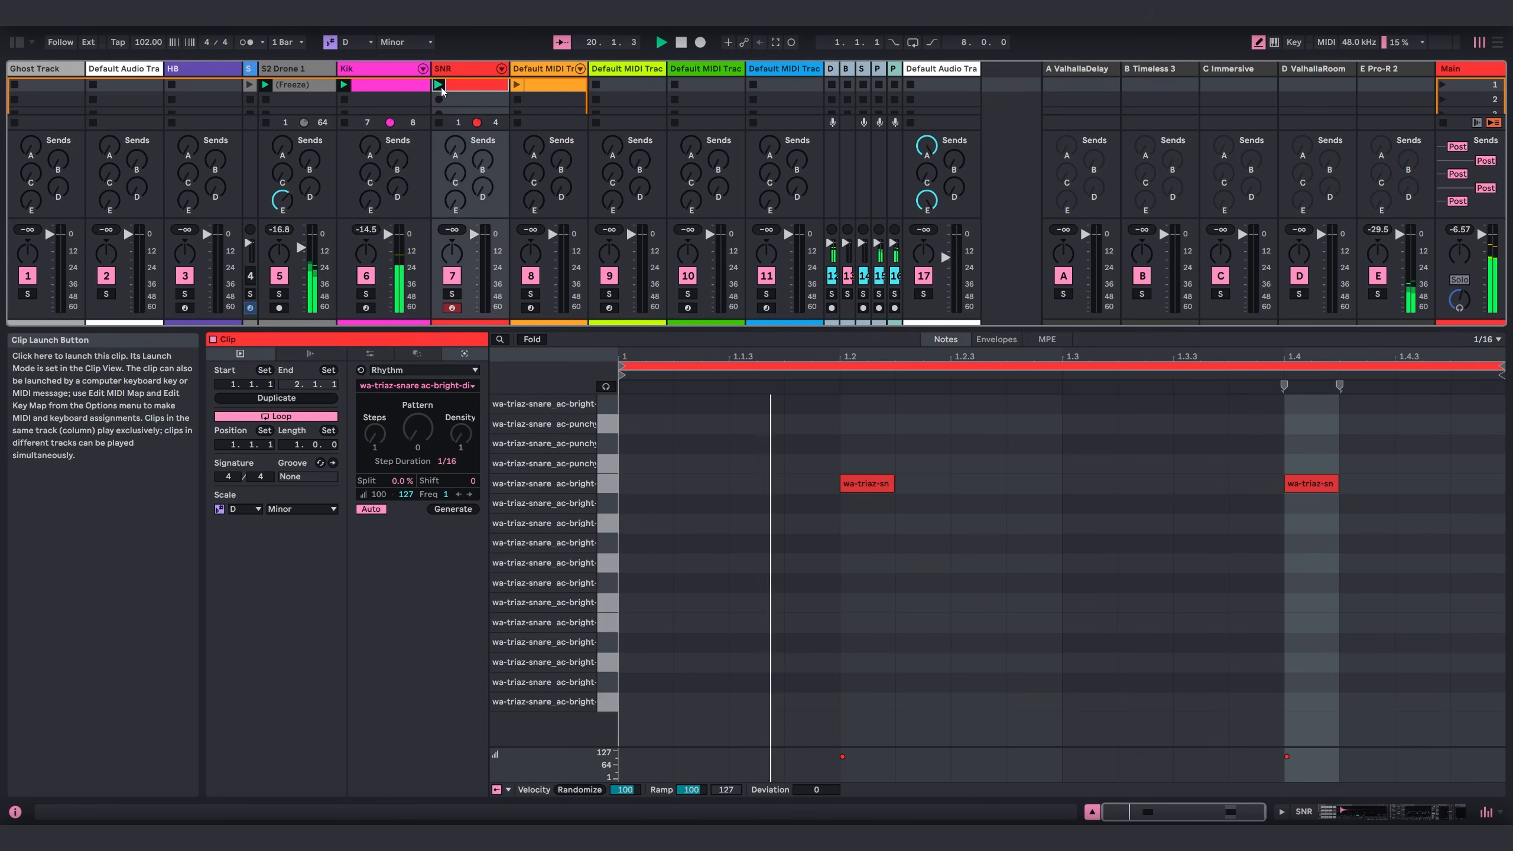
{"action": "key", "text": "shift+Tab"}
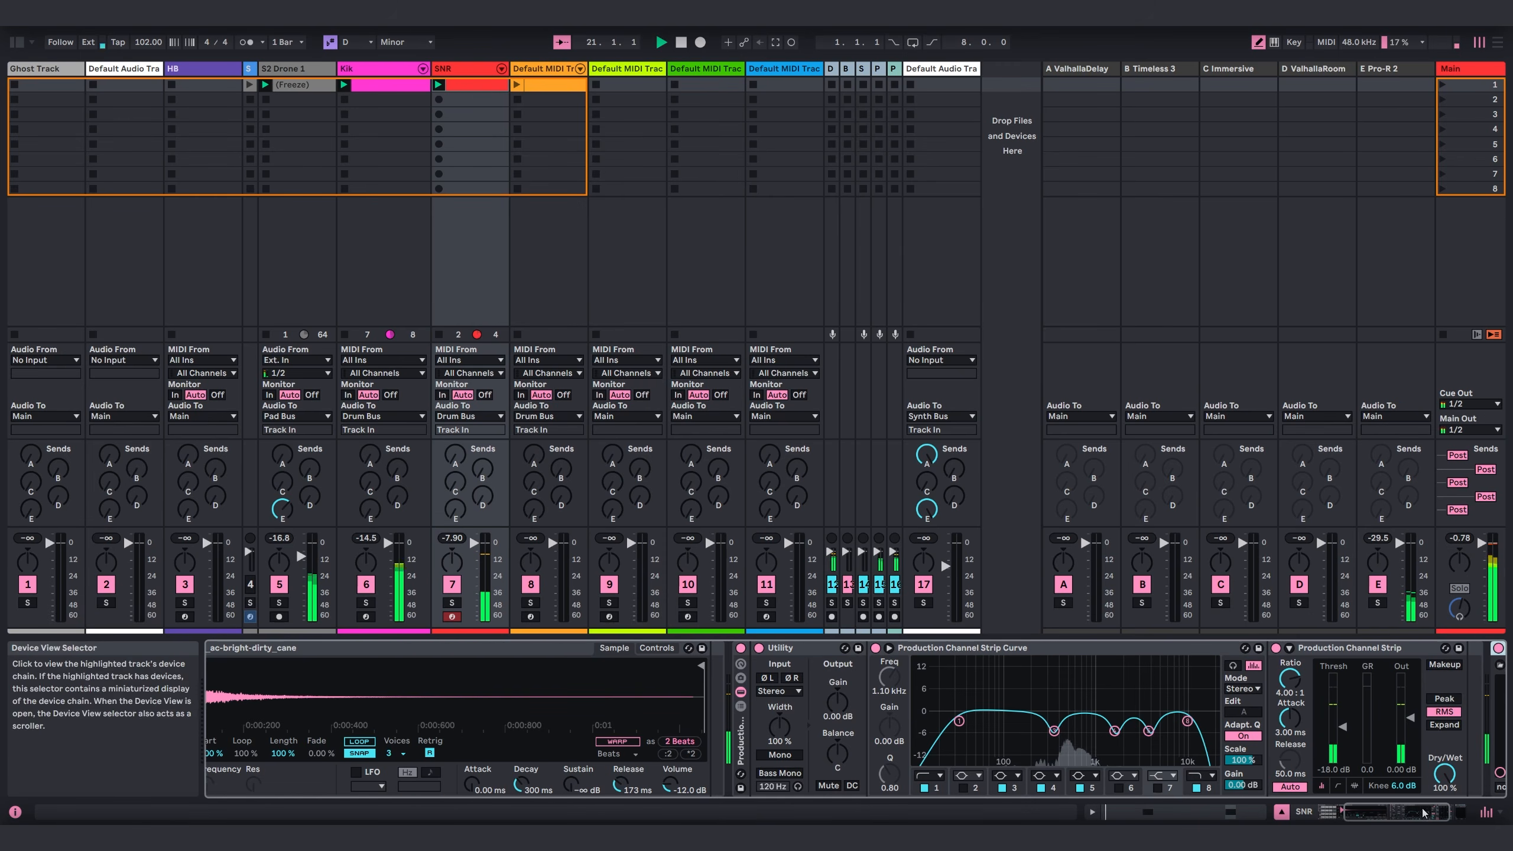
Step: Examine the Automaton cellular sequencer at the end of the SNR track's device chain
{"action": "scroll", "coordinate": [1347, 659], "scroll_direction": "right", "scroll_amount": 3}
{"action": "left_click", "coordinate": [1327, 647]}
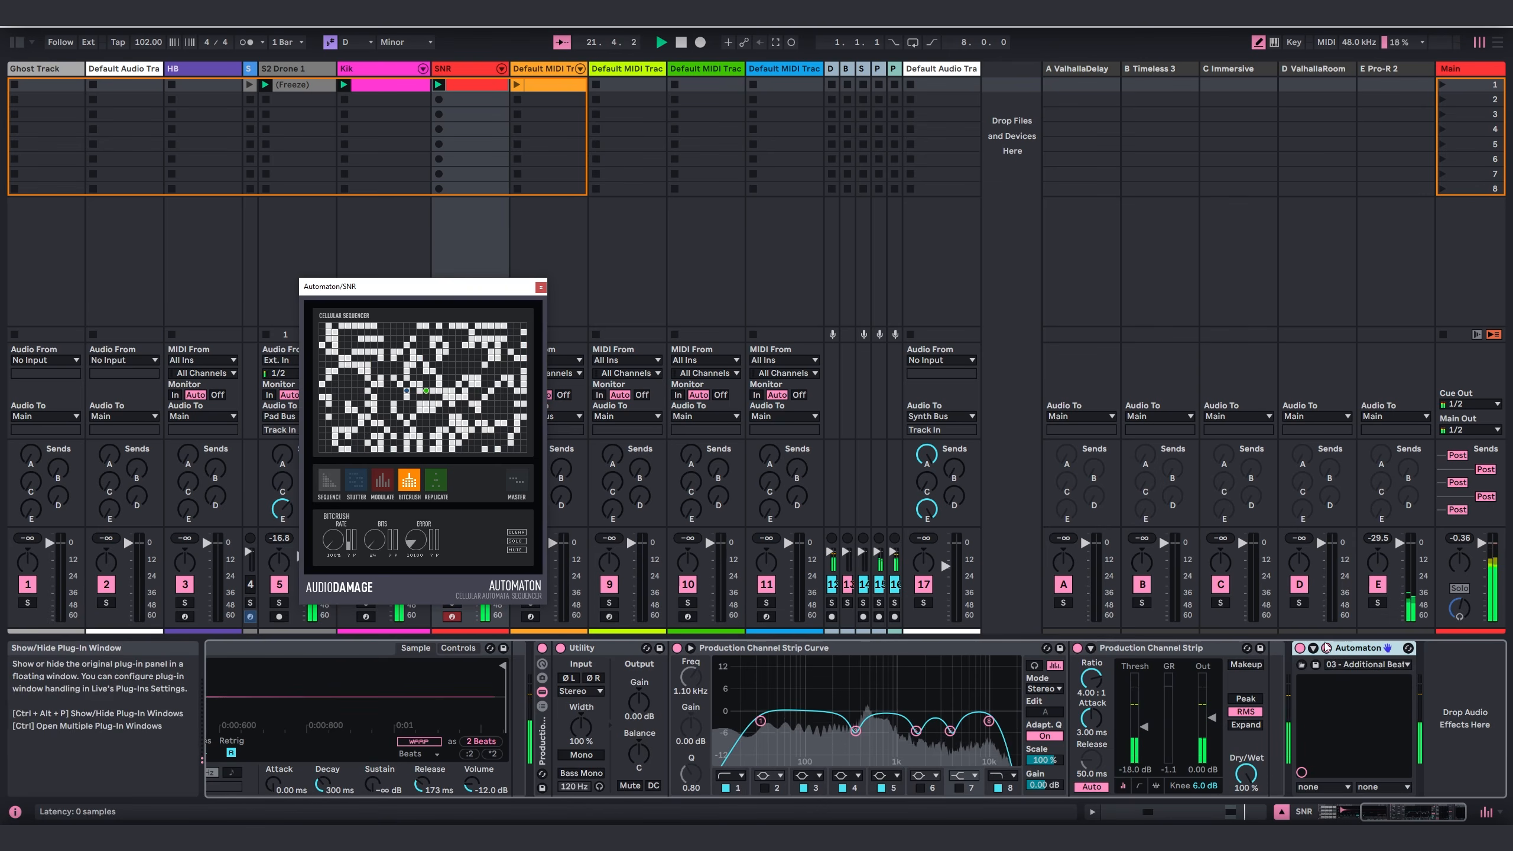
{"action": "left_click_drag", "start_coordinate": [368, 285], "coordinate": [420, 215]}
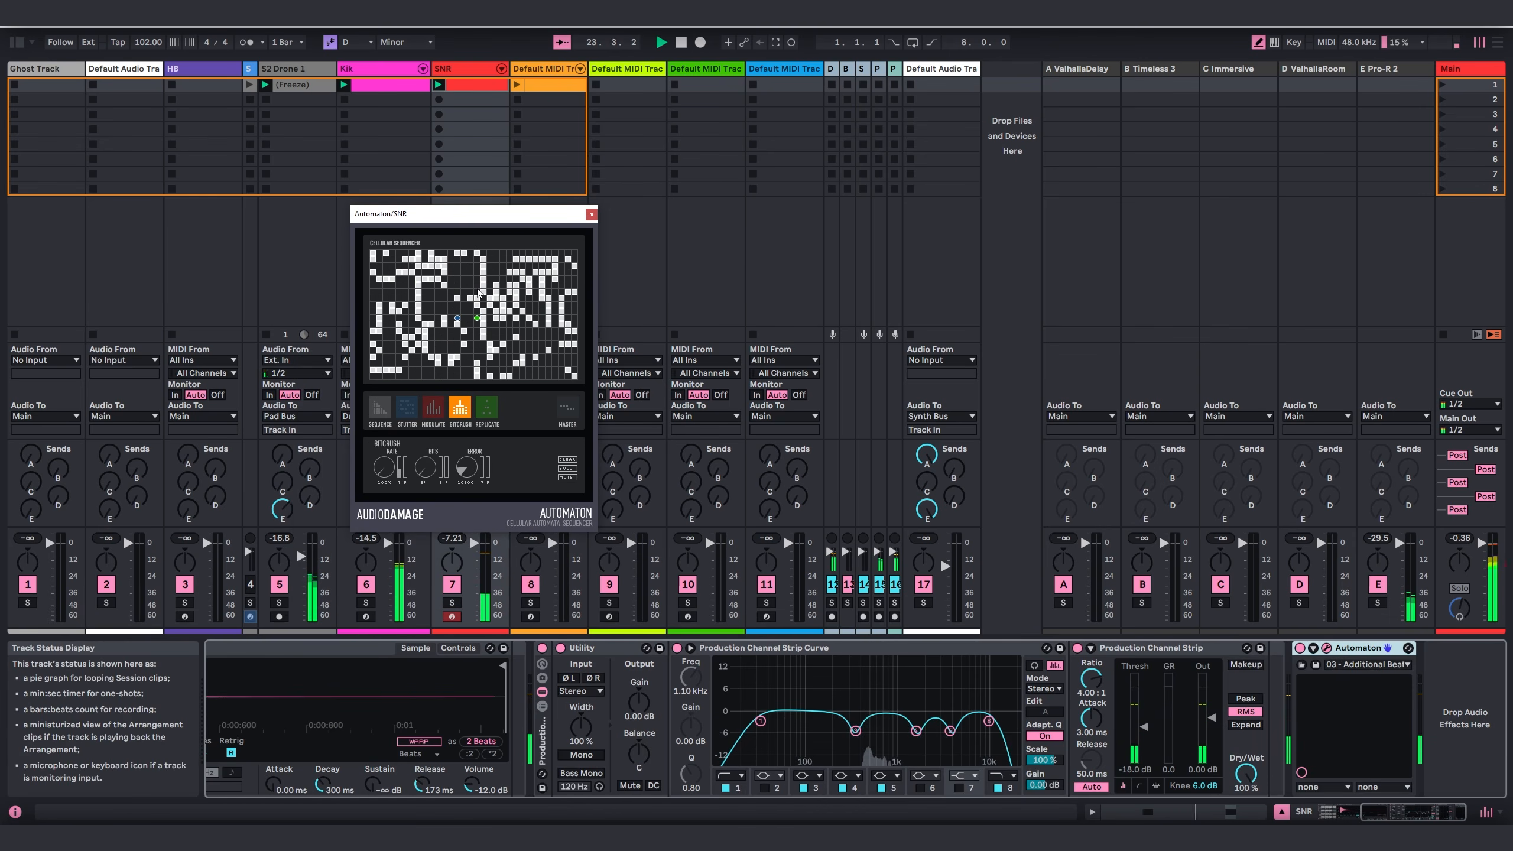
{"action": "left_click", "coordinate": [592, 213]}
Step: Launch the orange percussion clip on track 8 and check its MIDI notes
{"action": "left_click", "coordinate": [547, 88]}
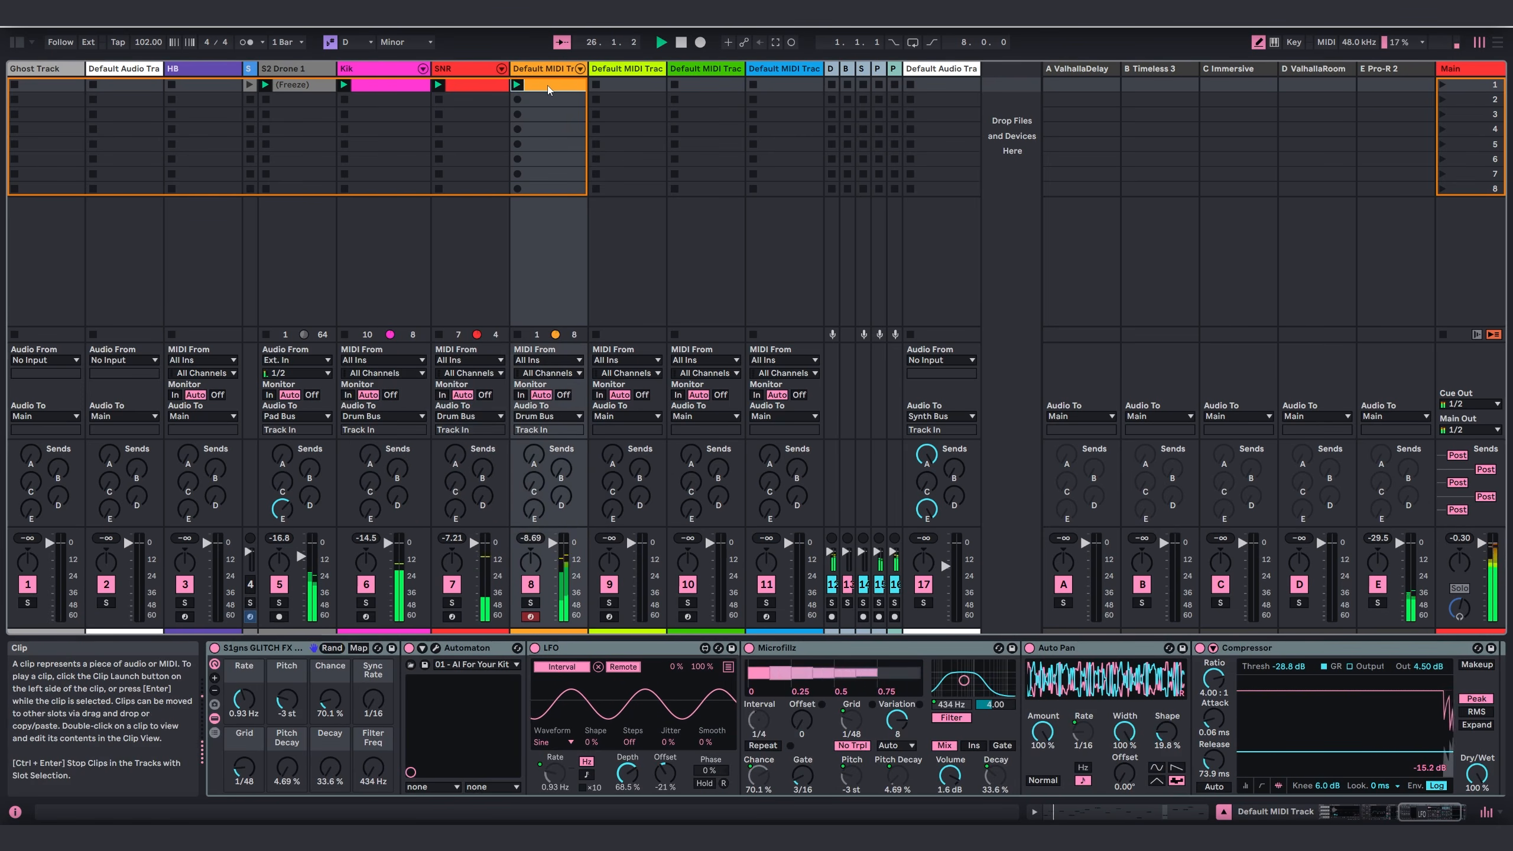
{"action": "double_click", "coordinate": [547, 85]}
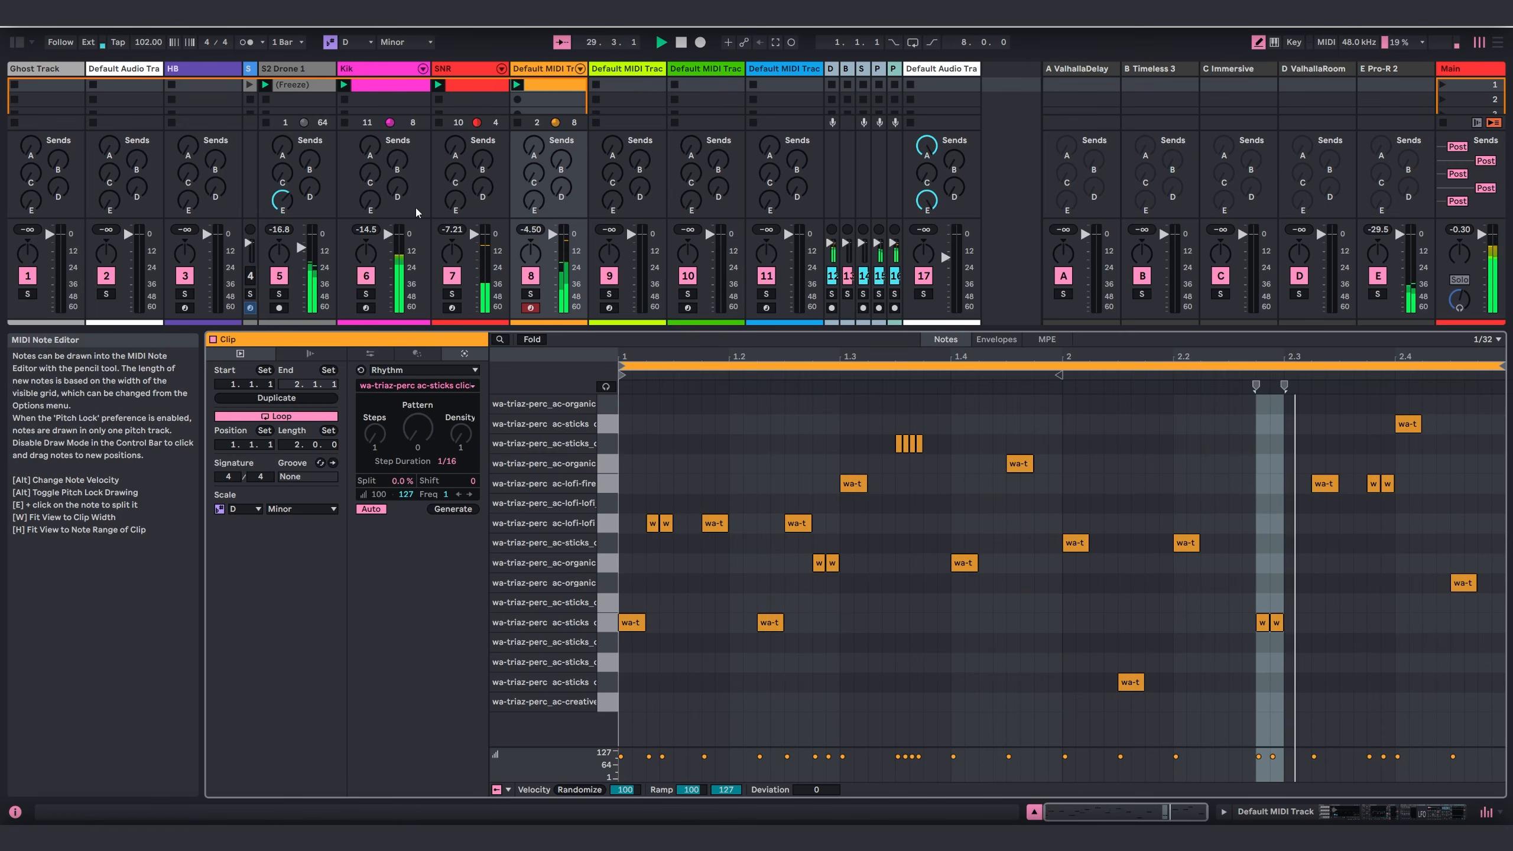
{"action": "key", "text": "shift+Tab"}
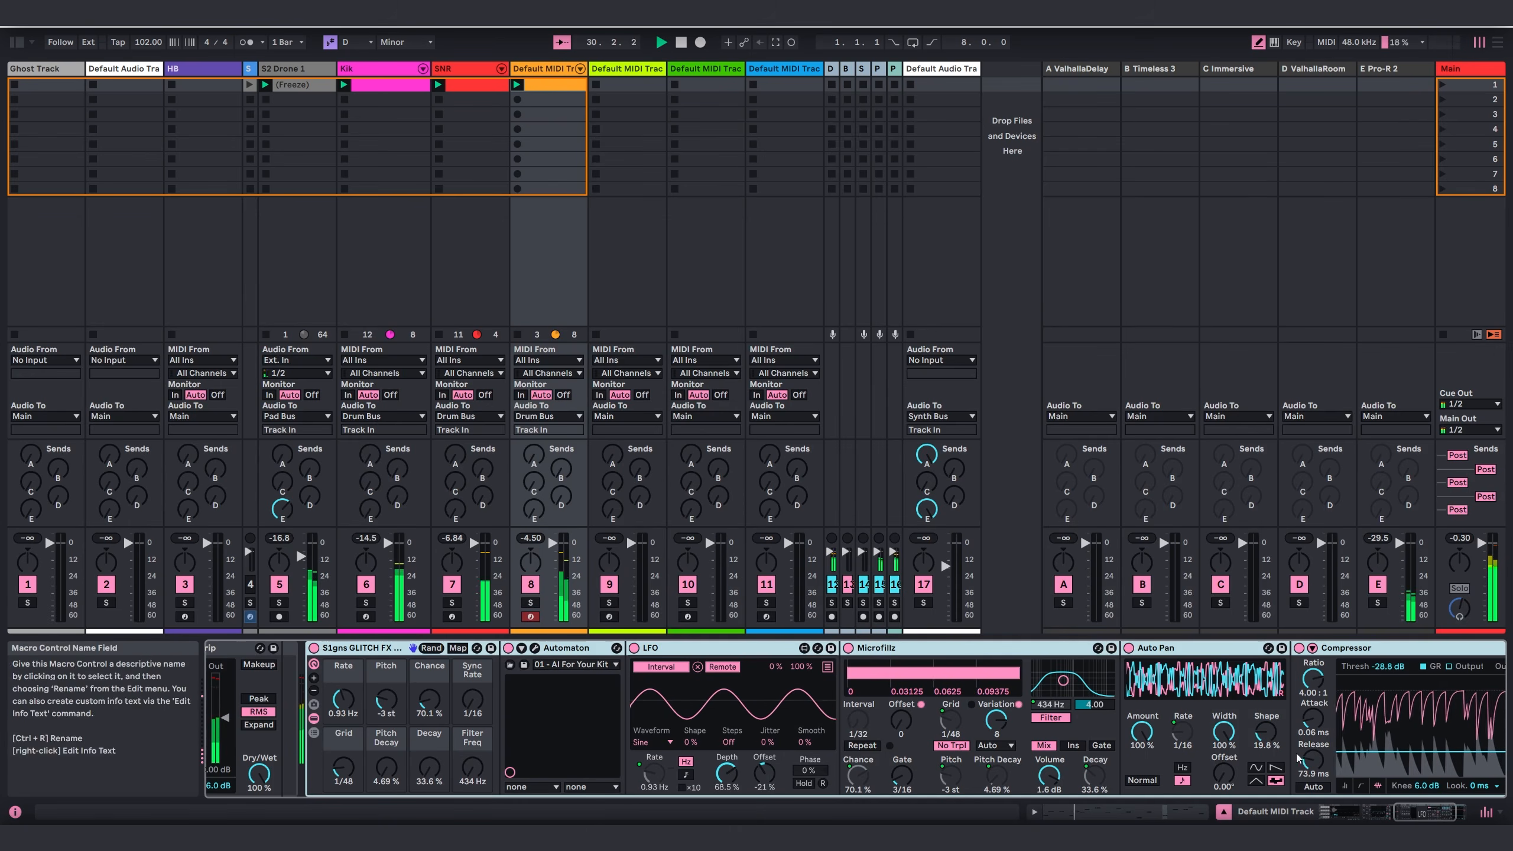
Step: Examine the percussion track's Glitch Rack sample waveform and the glitch effects further along its device chain
{"action": "left_click_drag", "start_coordinate": [1432, 814], "coordinate": [1353, 819]}
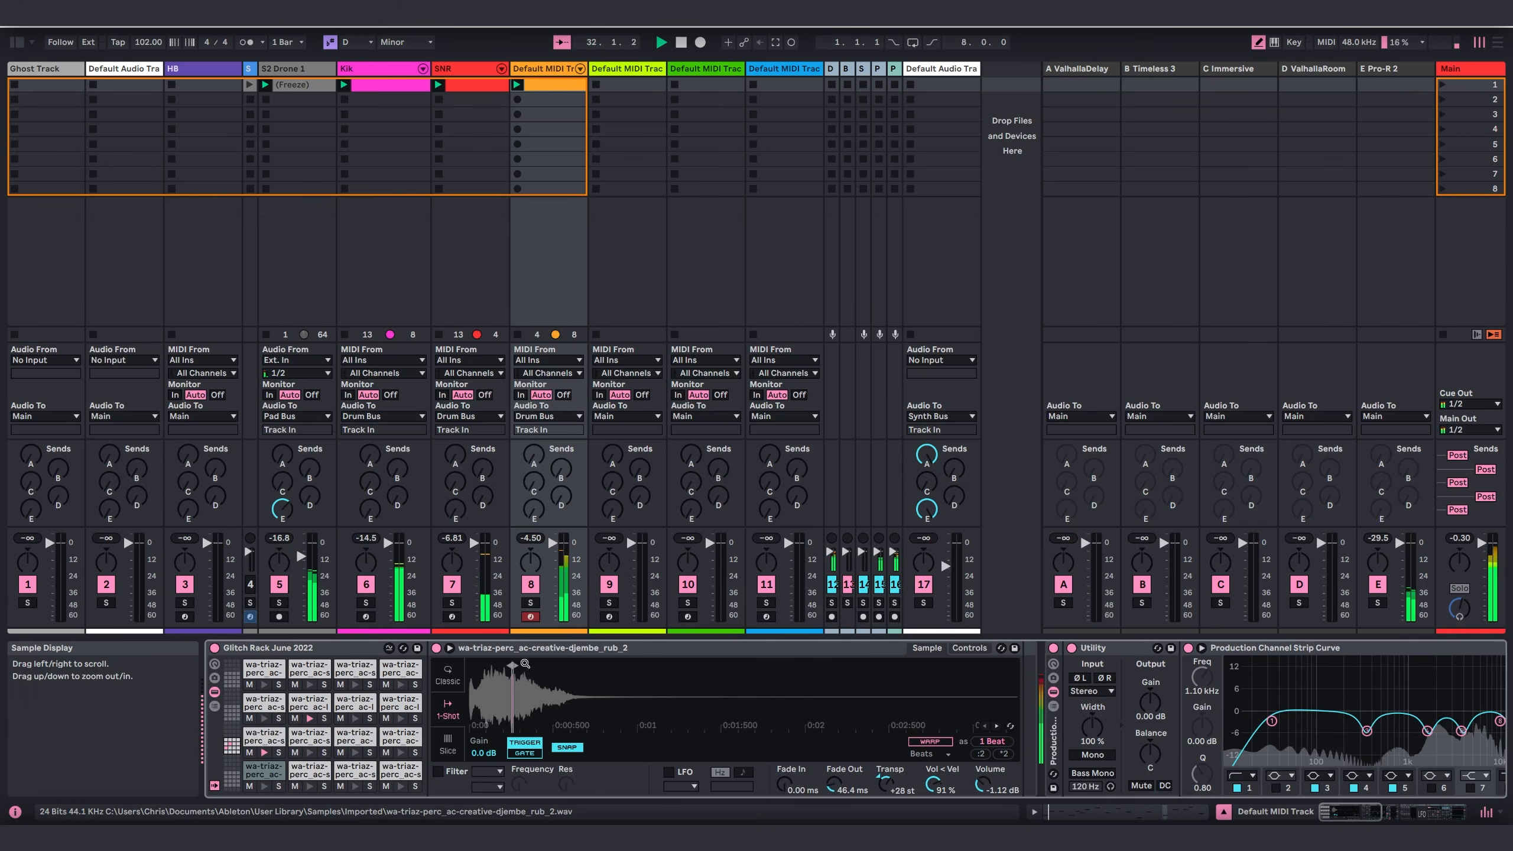
{"action": "mouse_move", "coordinate": [514, 694]}
{"action": "left_mouse_down"}
{"action": "mouse_move", "coordinate": [506, 745]}
{"action": "mouse_move", "coordinate": [589, 746]}
{"action": "mouse_move", "coordinate": [614, 670]}
{"action": "mouse_move", "coordinate": [607, 698]}
{"action": "mouse_move", "coordinate": [535, 670]}
{"action": "left_mouse_up"}
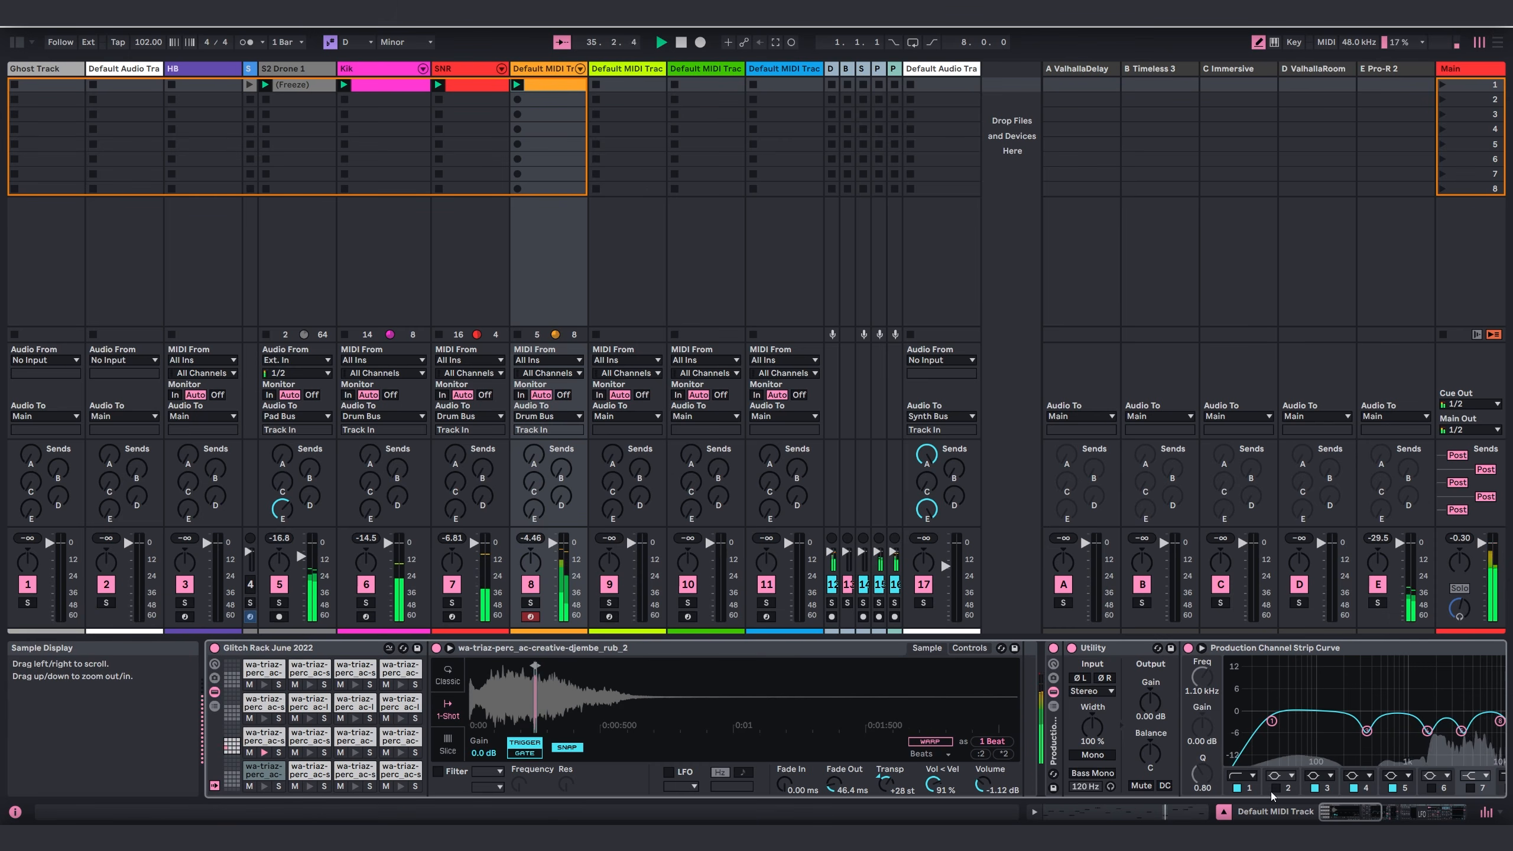
{"action": "left_click_drag", "start_coordinate": [1385, 814], "coordinate": [1470, 814]}
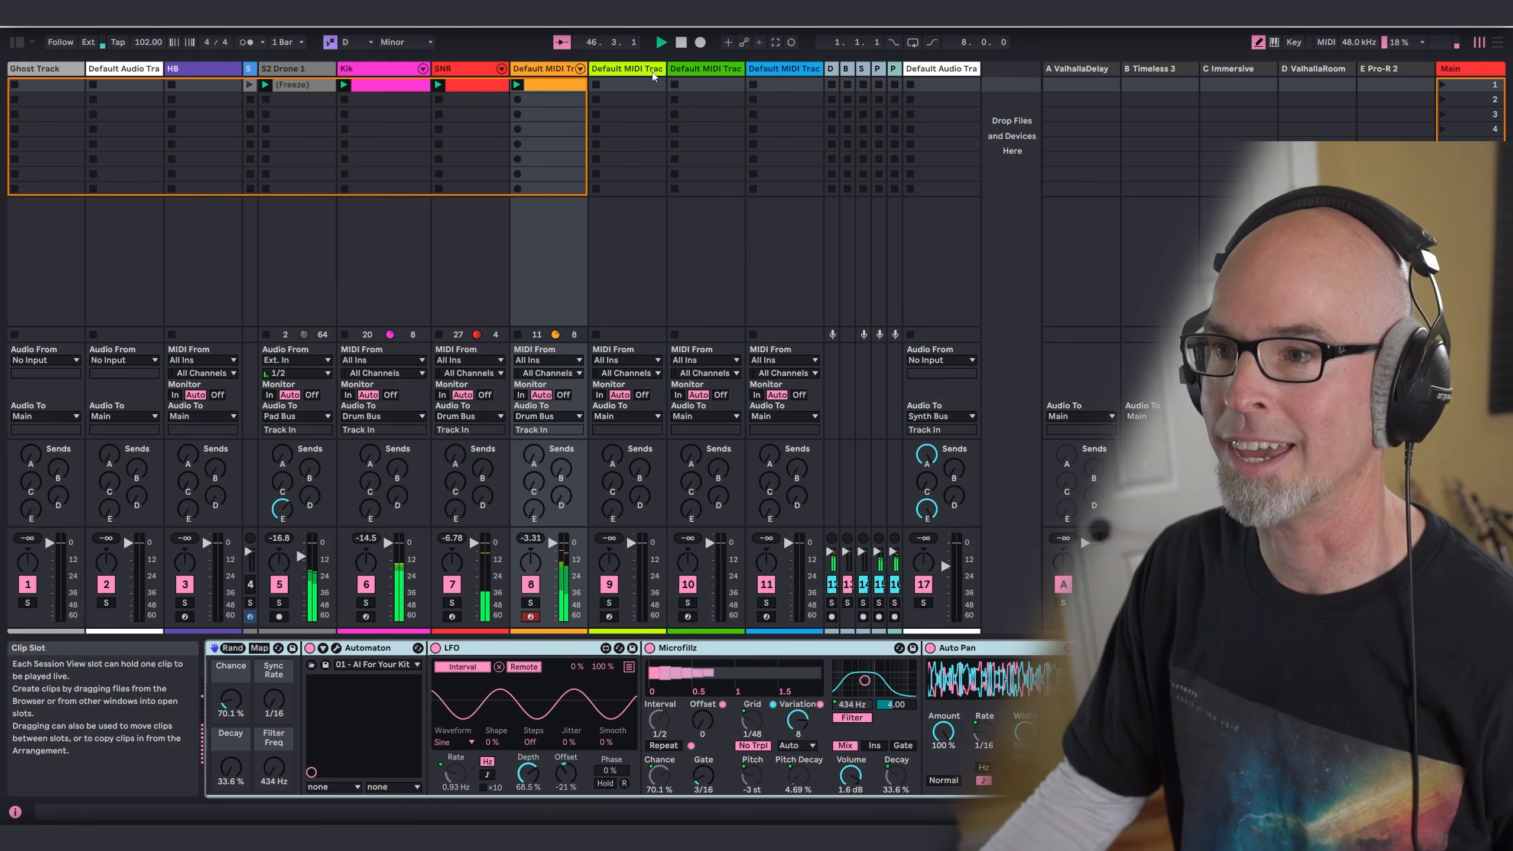
Step: Replace the existing instrument on MIDI track 9 with a fresh Serum 2 from the Synths collection
{"action": "left_click", "coordinate": [625, 263]}
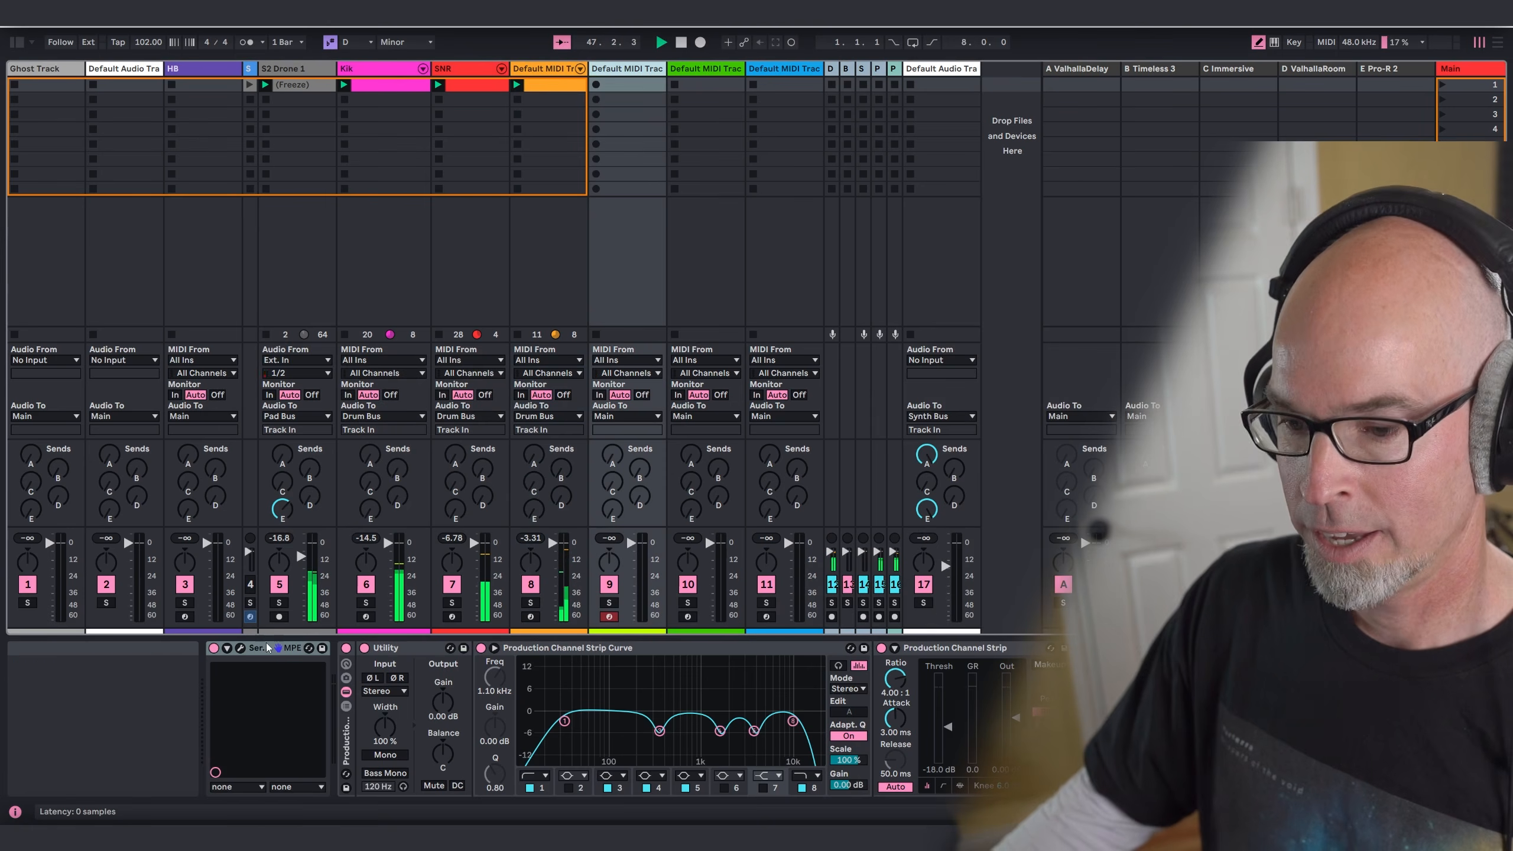
{"action": "left_click", "coordinate": [272, 644]}
{"action": "key", "text": "Delete"}
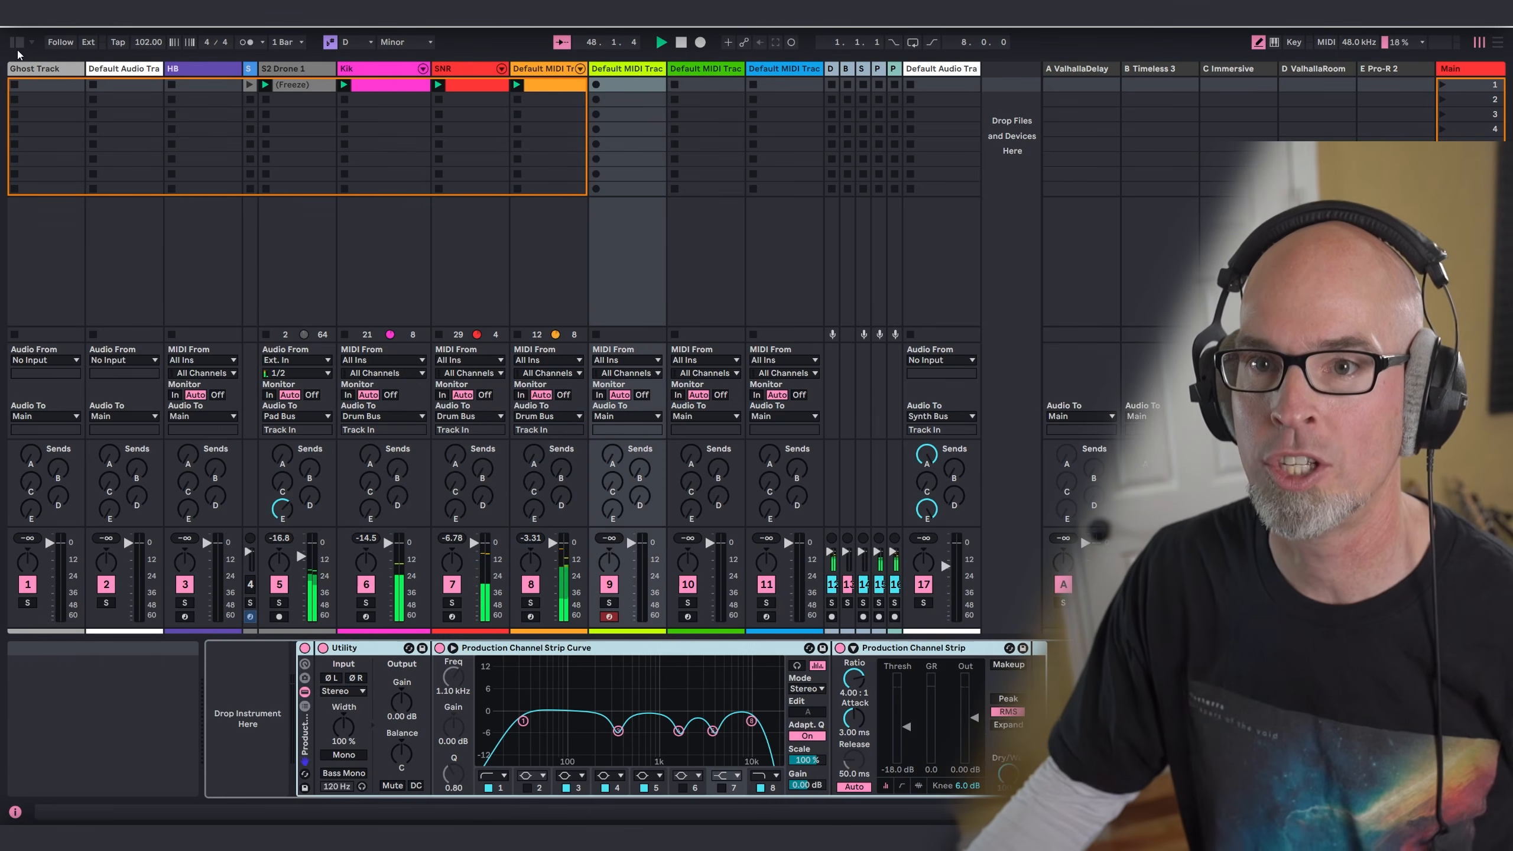
{"action": "left_click", "coordinate": [17, 41]}
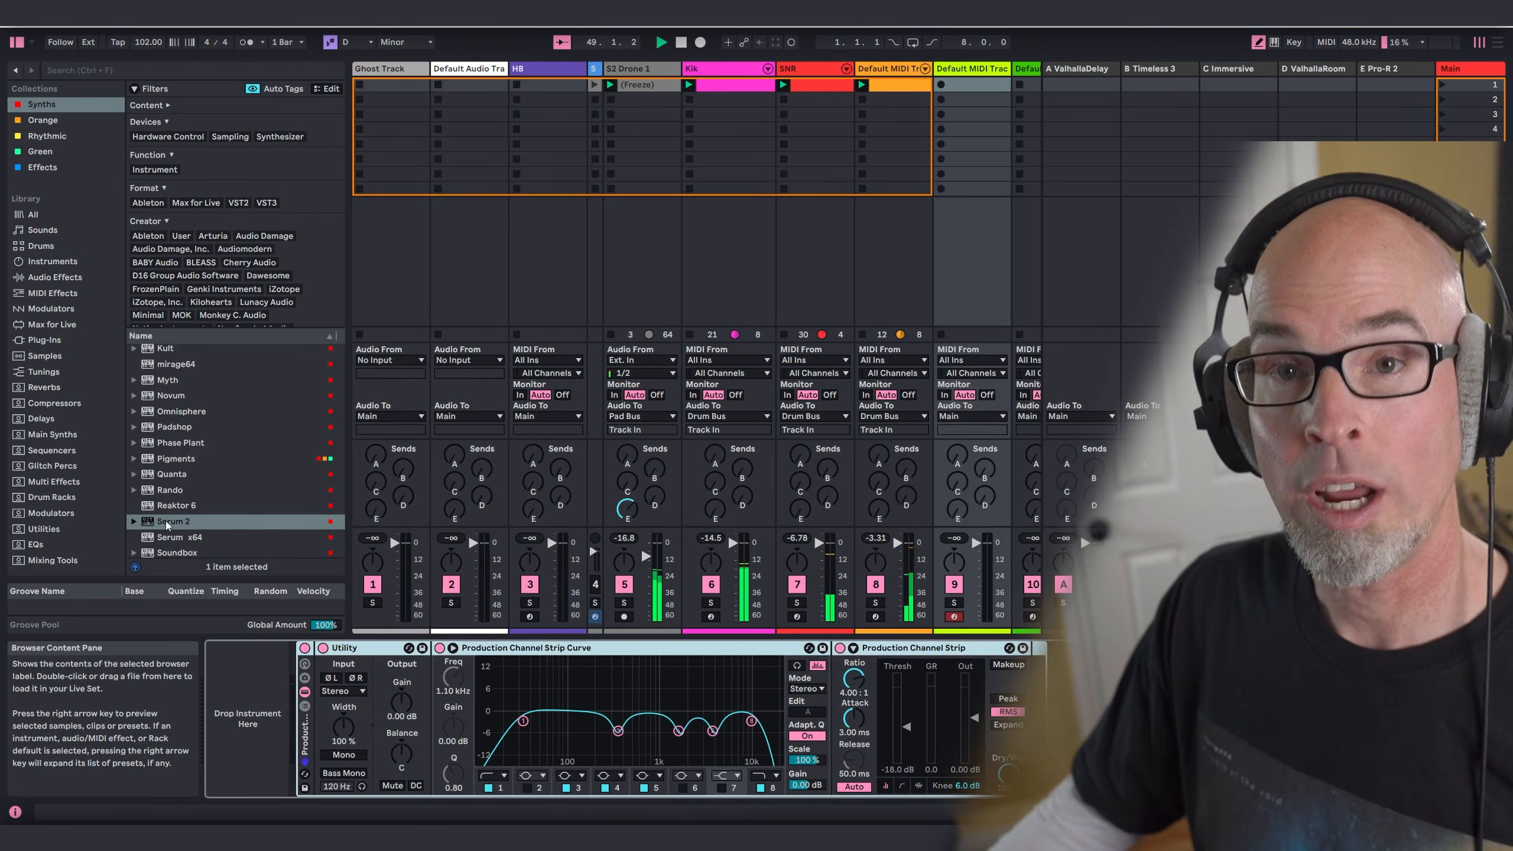
{"action": "left_click_drag", "start_coordinate": [167, 525], "coordinate": [246, 669]}
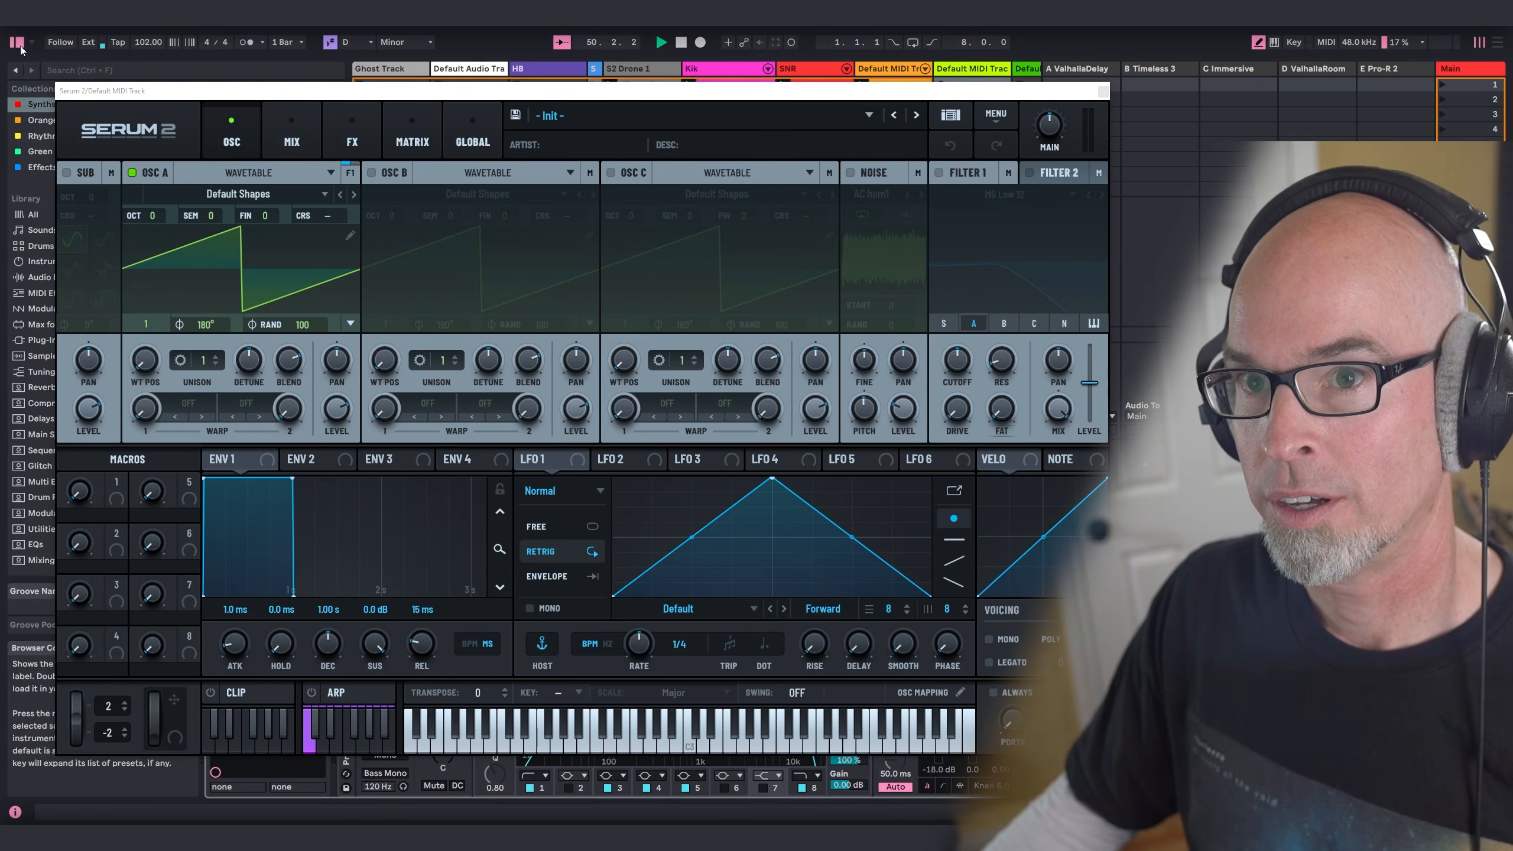
{"action": "left_click", "coordinate": [17, 42]}
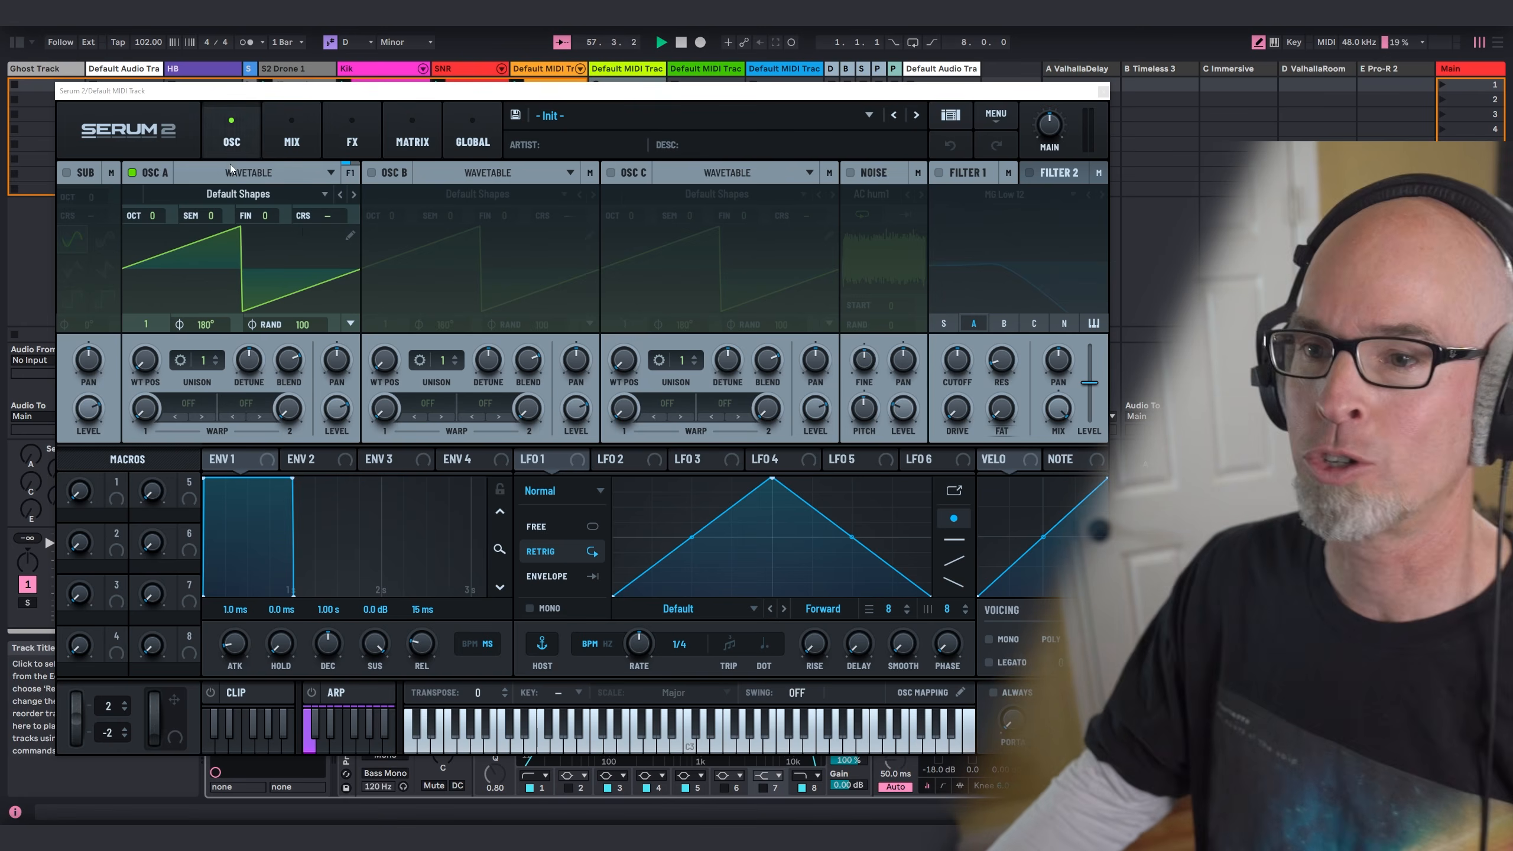
Step: Load the MsPw wavetable from the Analog category into oscillator A
{"action": "left_click", "coordinate": [226, 195]}
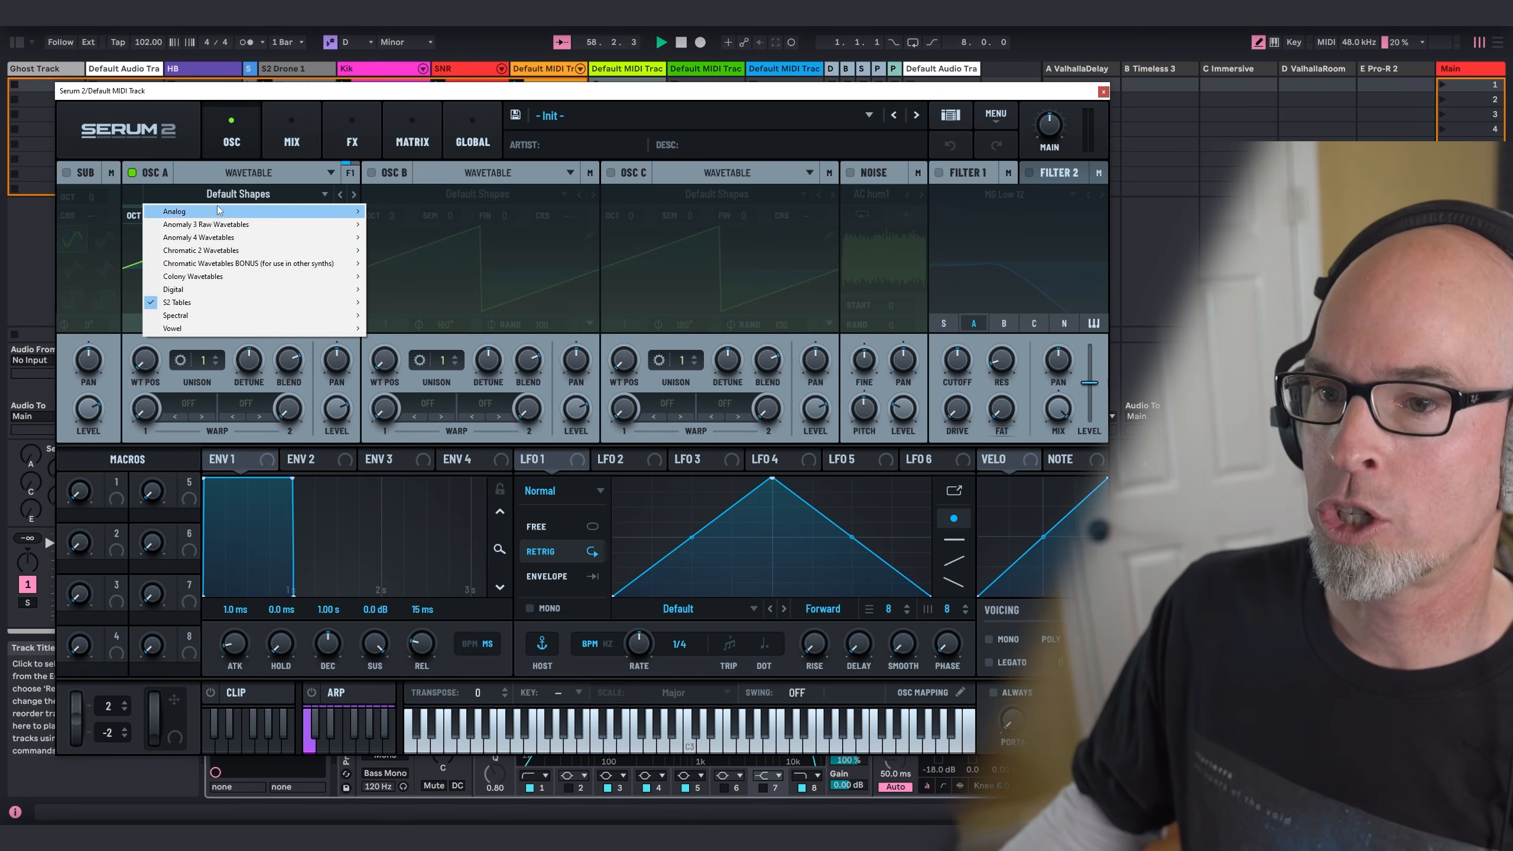
{"action": "mouse_move", "coordinate": [216, 211]}
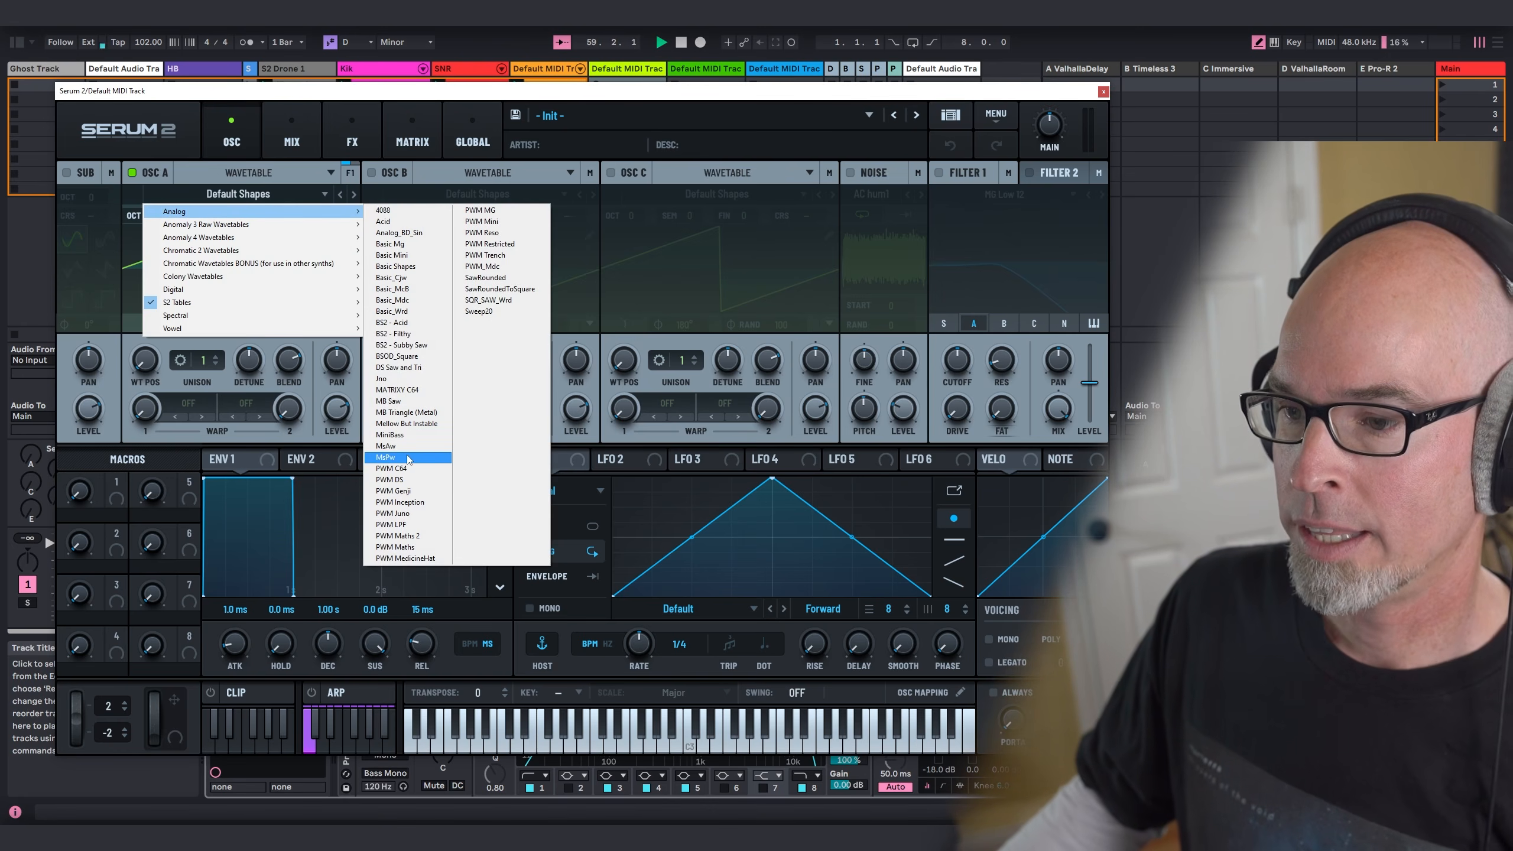
{"action": "left_click", "coordinate": [386, 456]}
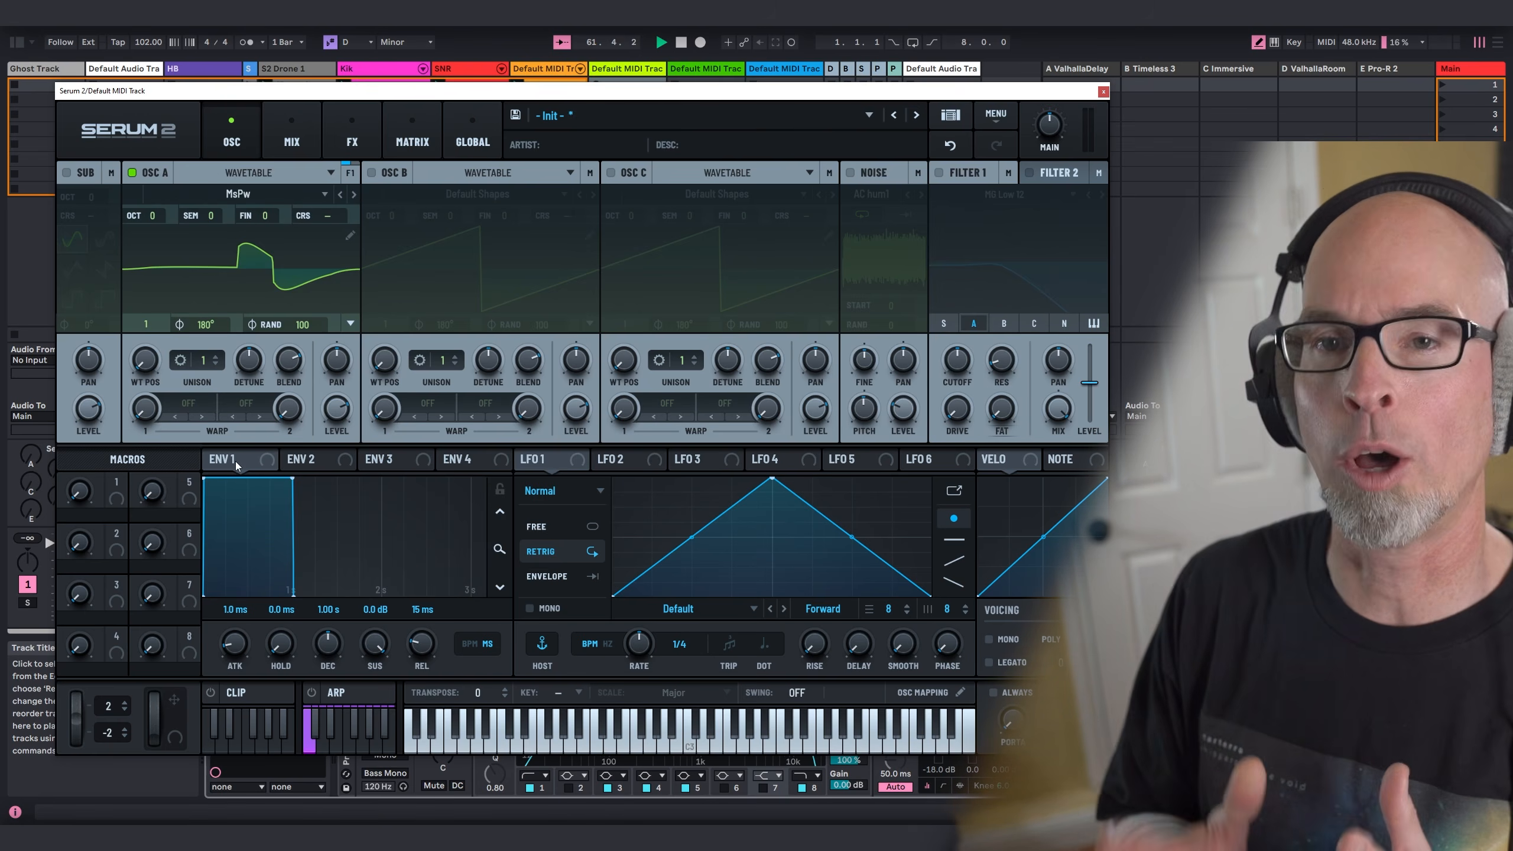
Step: Shape Envelope 2 with a 2.34 s curved attack, 409 ms decay and no sustain, and assign it to oscillator A's wavetable position
{"action": "left_click", "coordinate": [307, 457]}
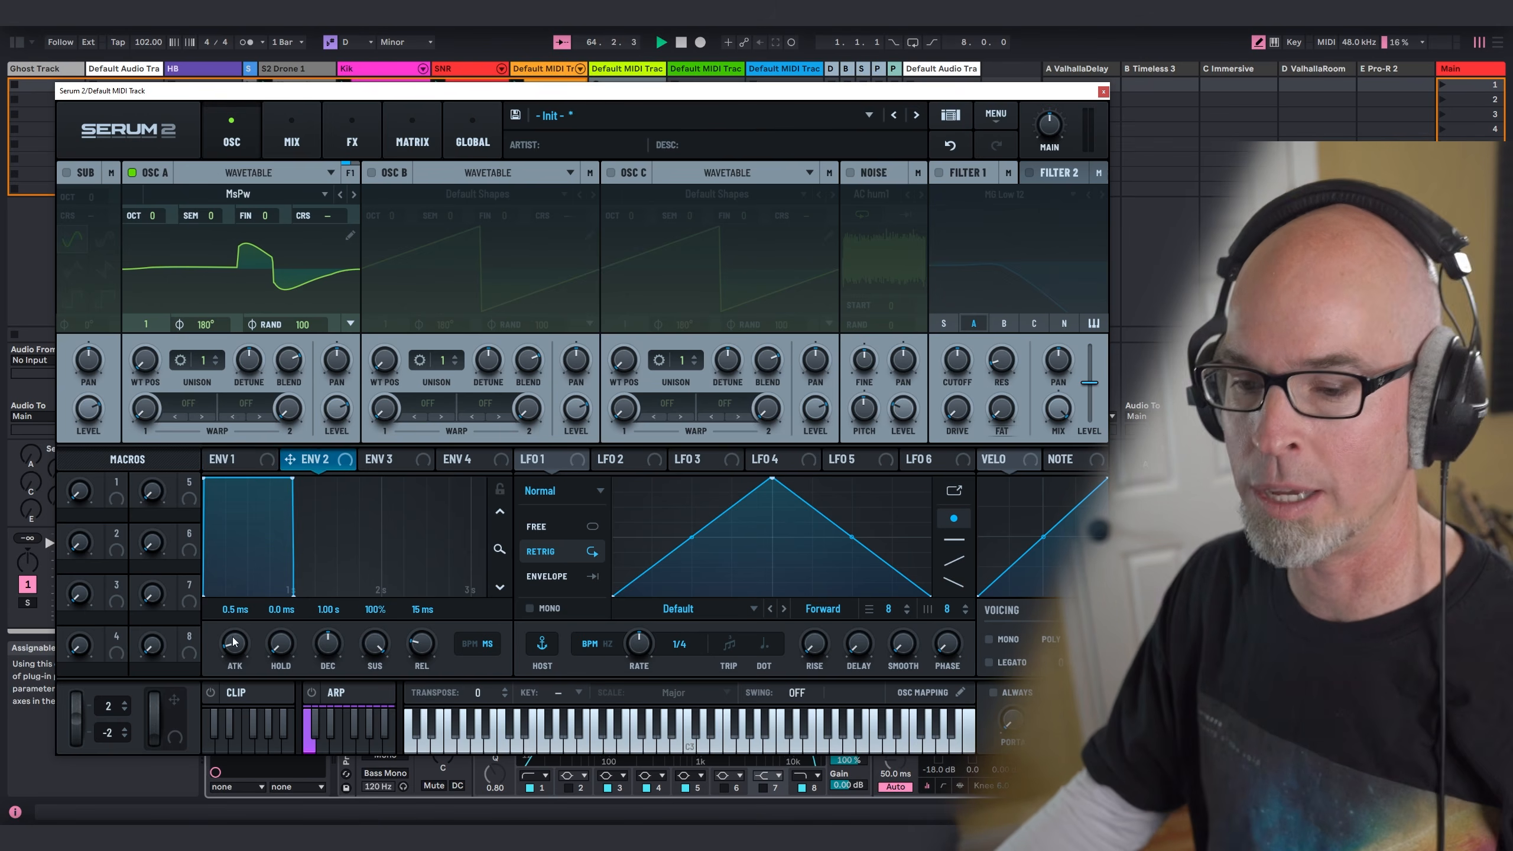
{"action": "left_click_drag", "start_coordinate": [234, 642], "coordinate": [237, 545]}
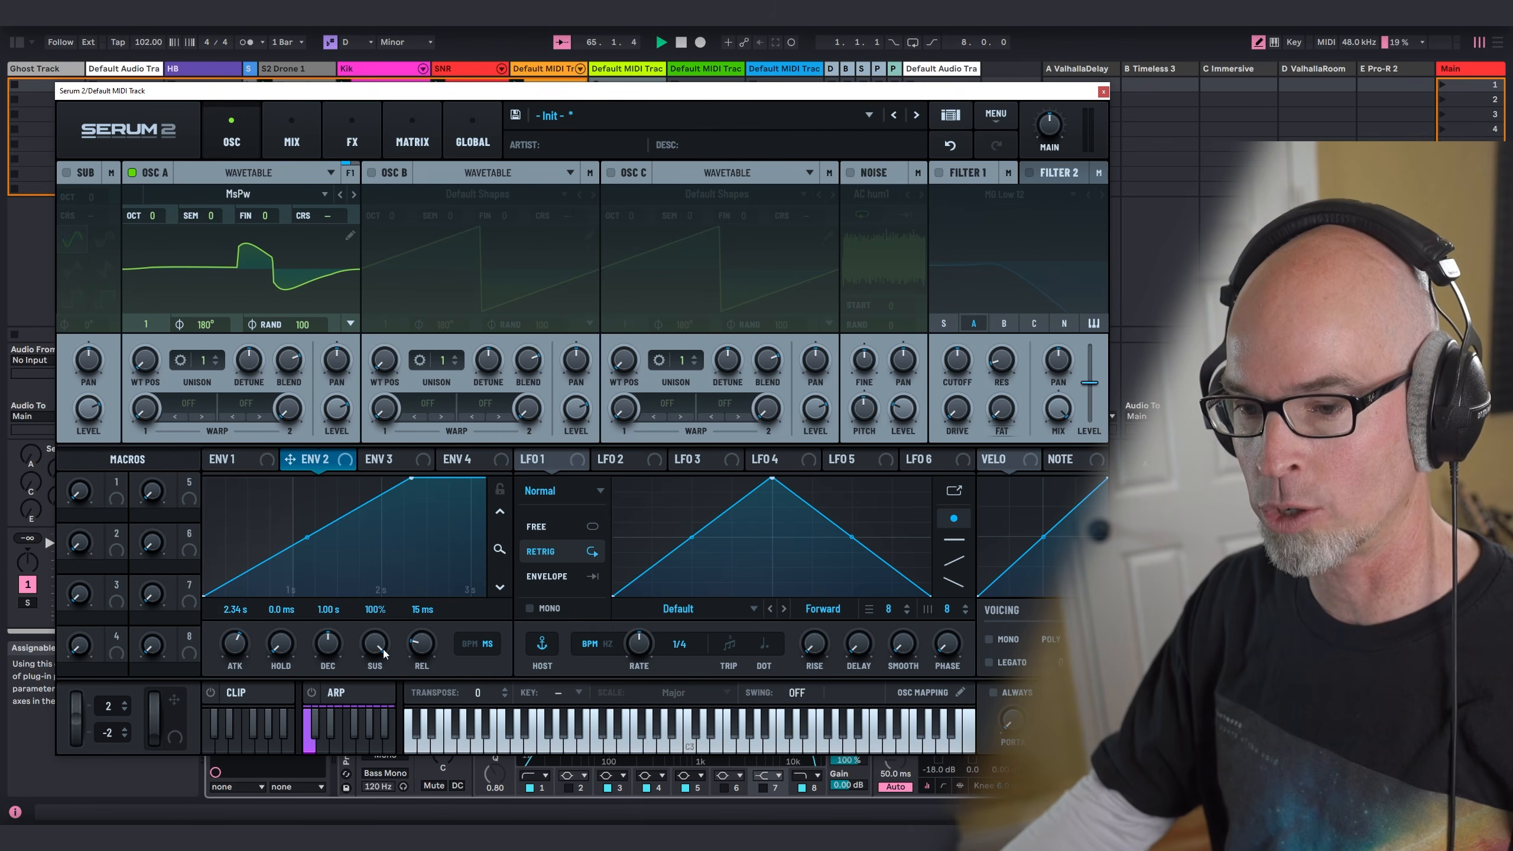
{"action": "left_click_drag", "start_coordinate": [382, 649], "coordinate": [329, 642]}
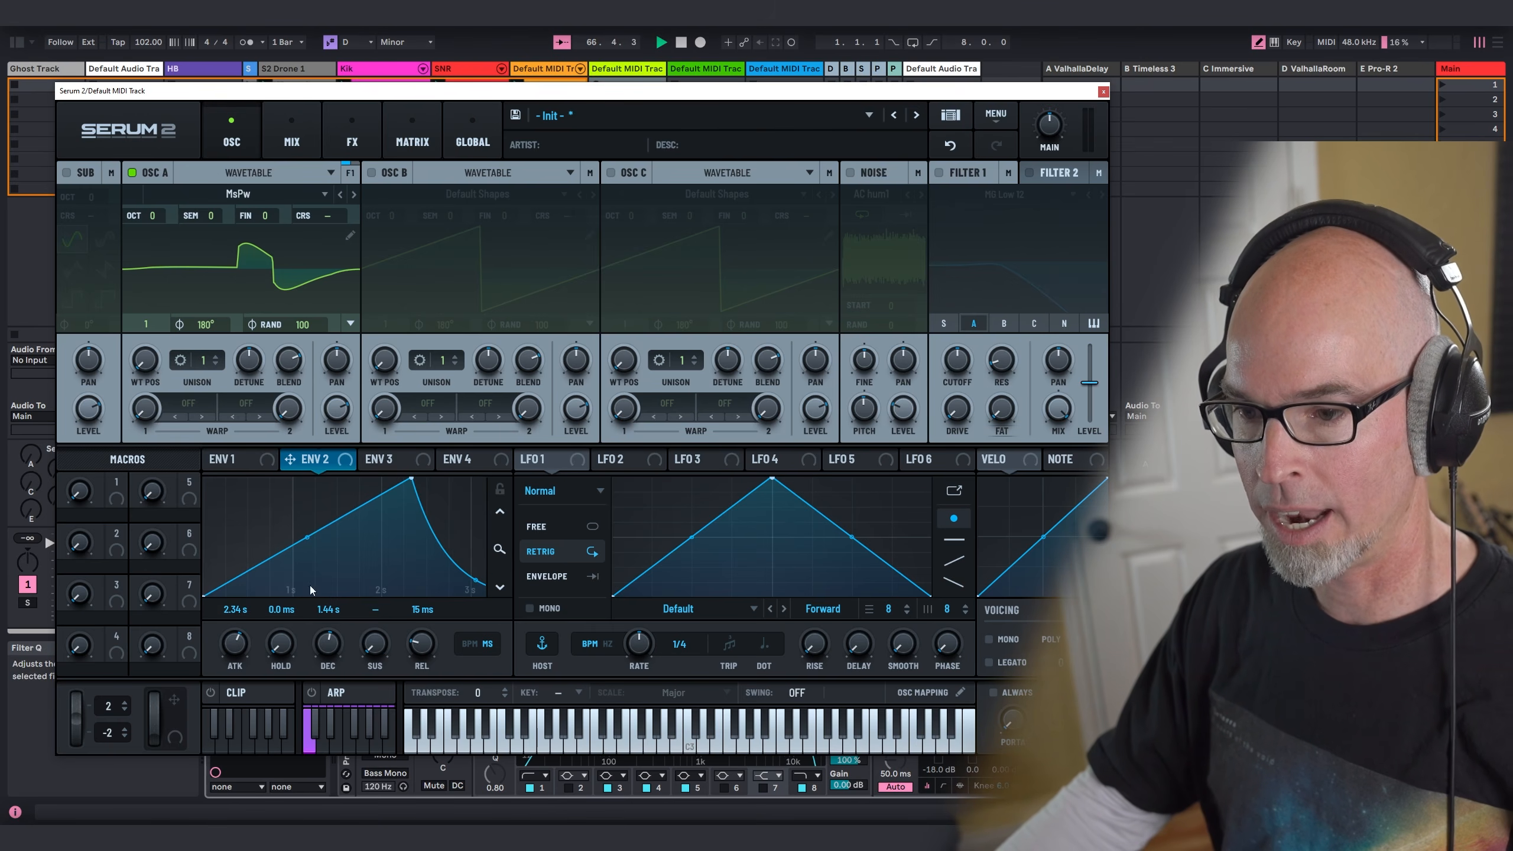
{"action": "left_click_drag", "start_coordinate": [307, 537], "coordinate": [317, 561]}
{"action": "left_click_drag", "start_coordinate": [337, 651], "coordinate": [347, 682]}
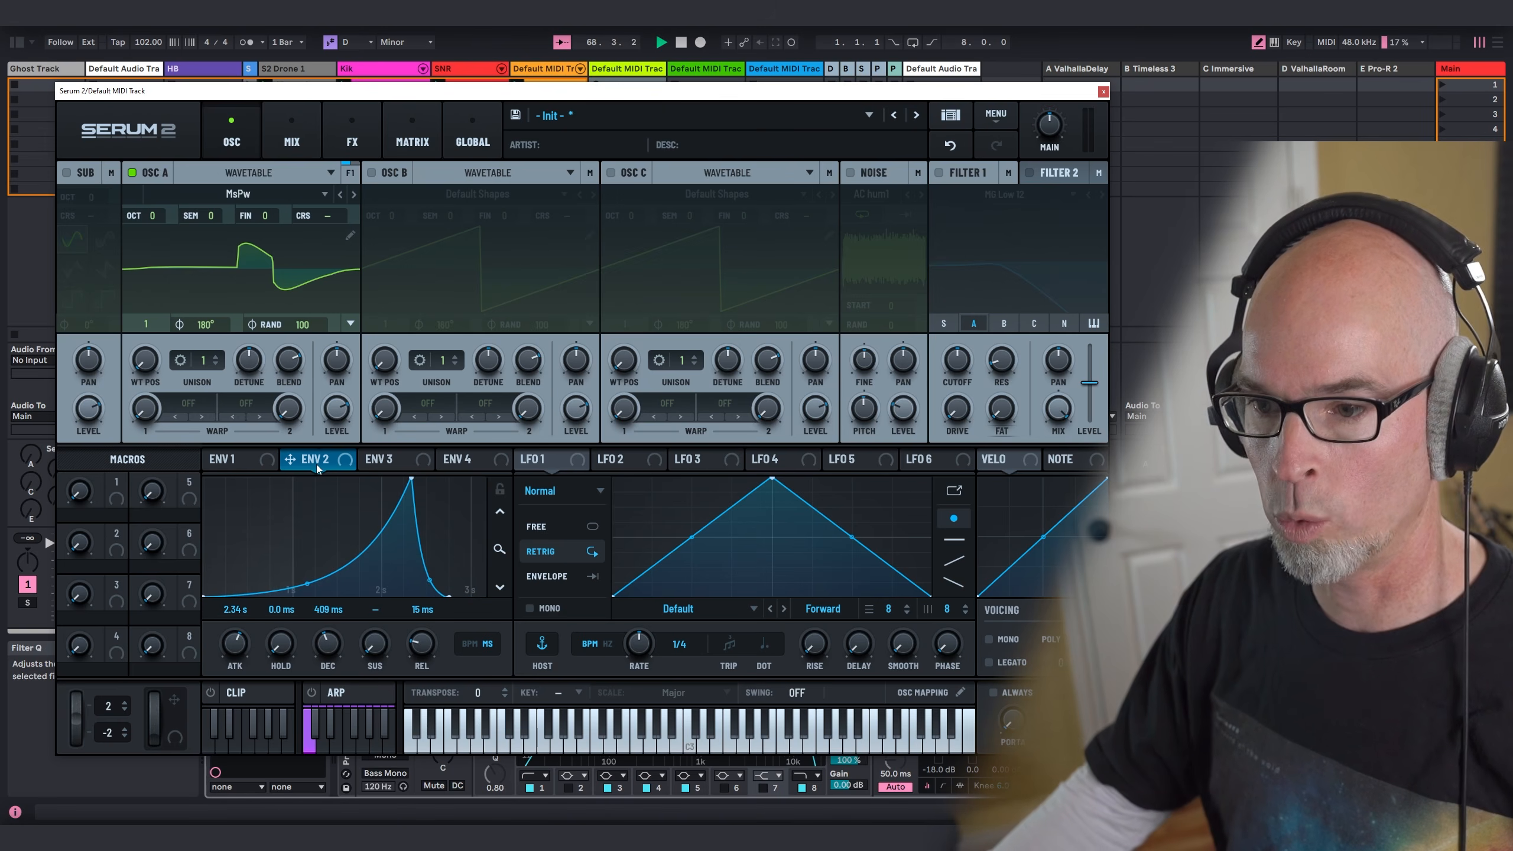
{"action": "left_click_drag", "start_coordinate": [316, 464], "coordinate": [146, 359]}
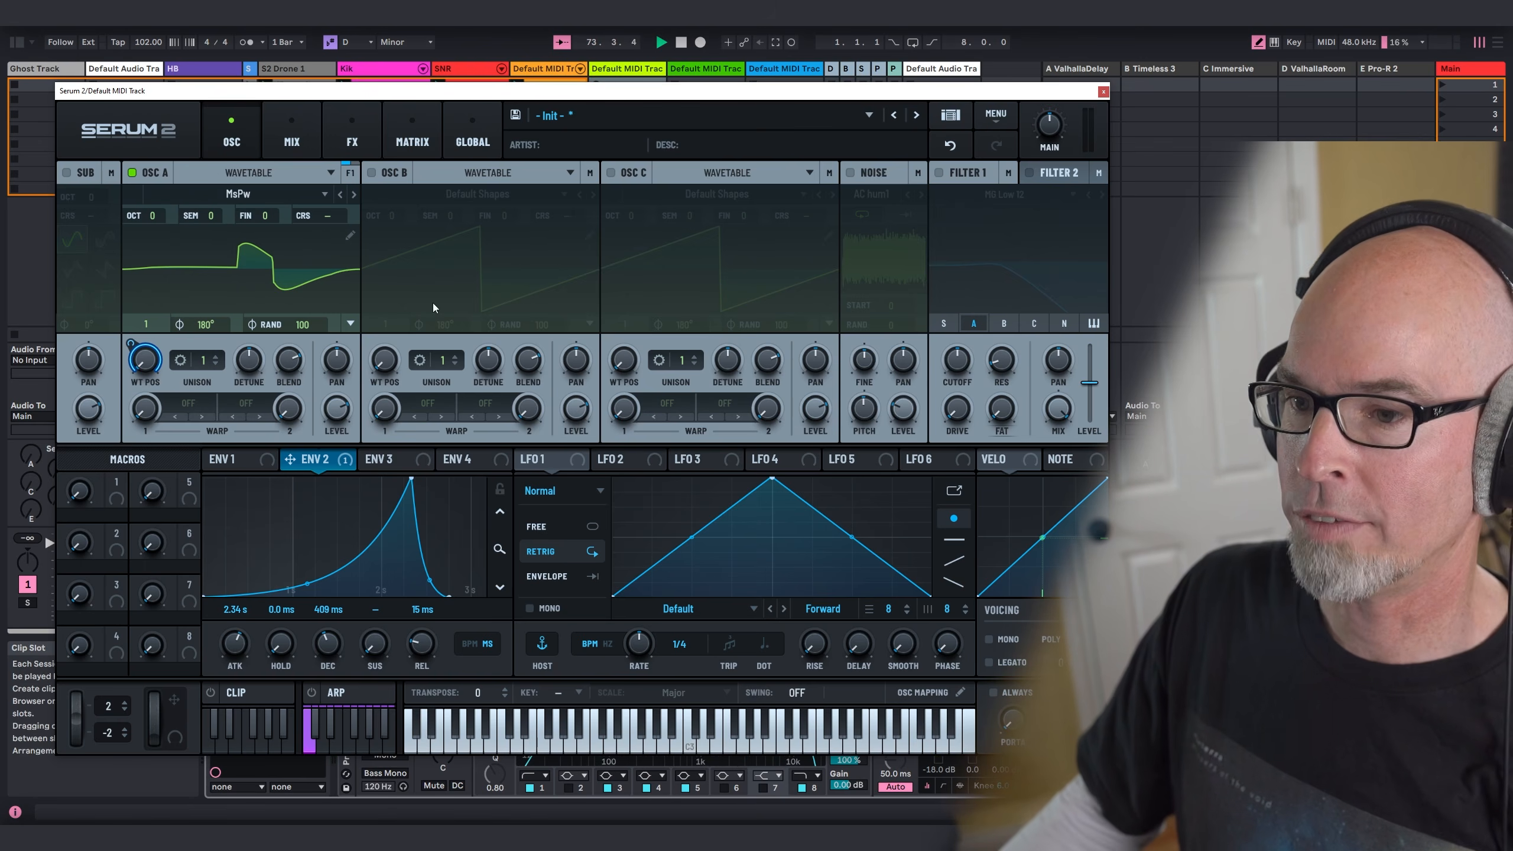
Step: Enable Filter 1 as MG Low 24 with raised resonance and drive, and assign Envelope 2 to its cutoff
{"action": "left_click", "coordinate": [957, 172]}
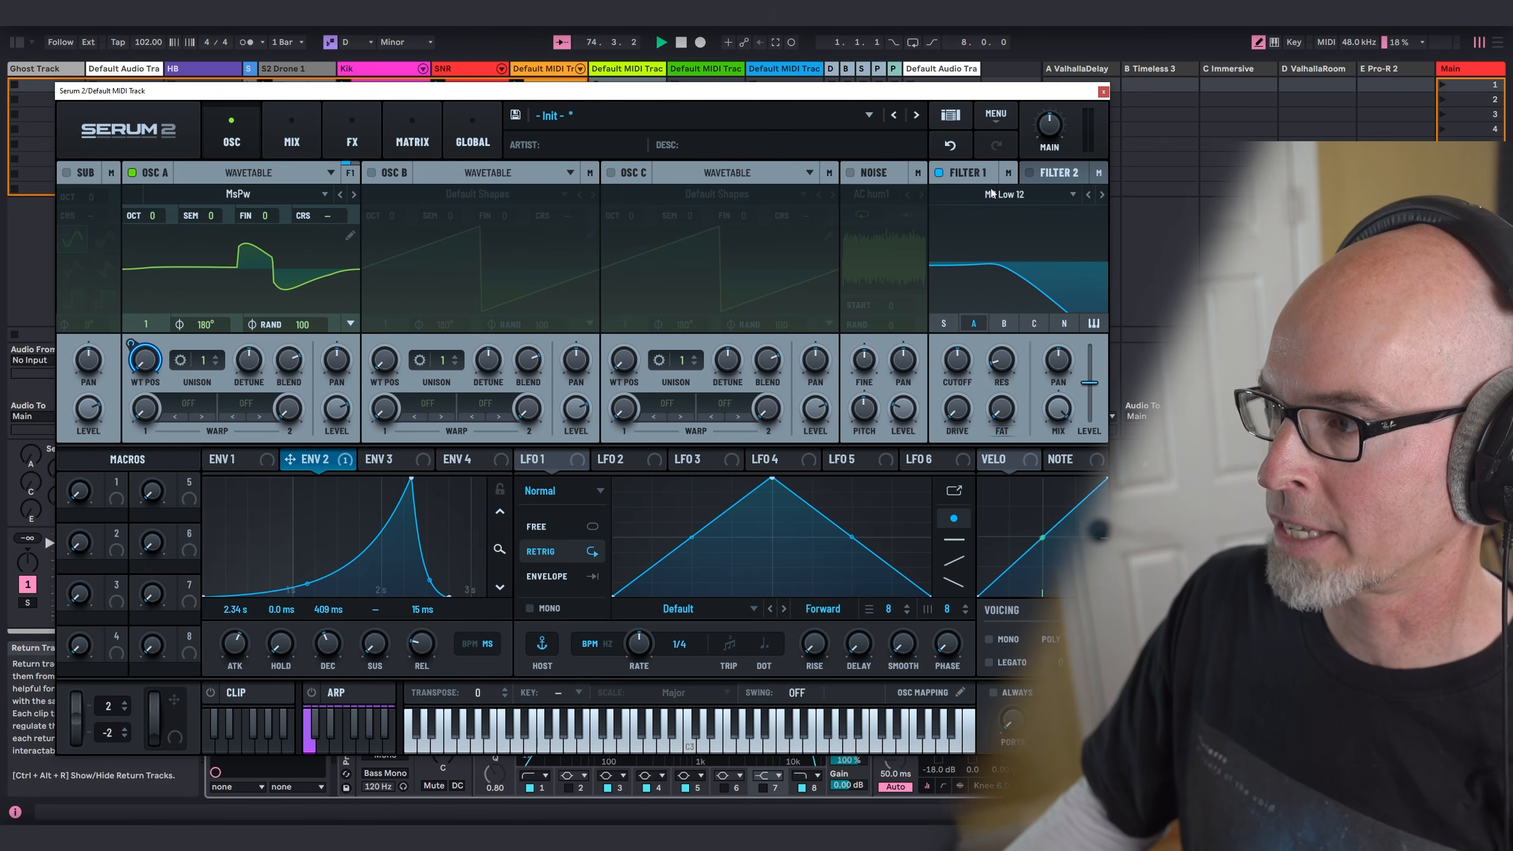
{"action": "left_click", "coordinate": [1100, 196]}
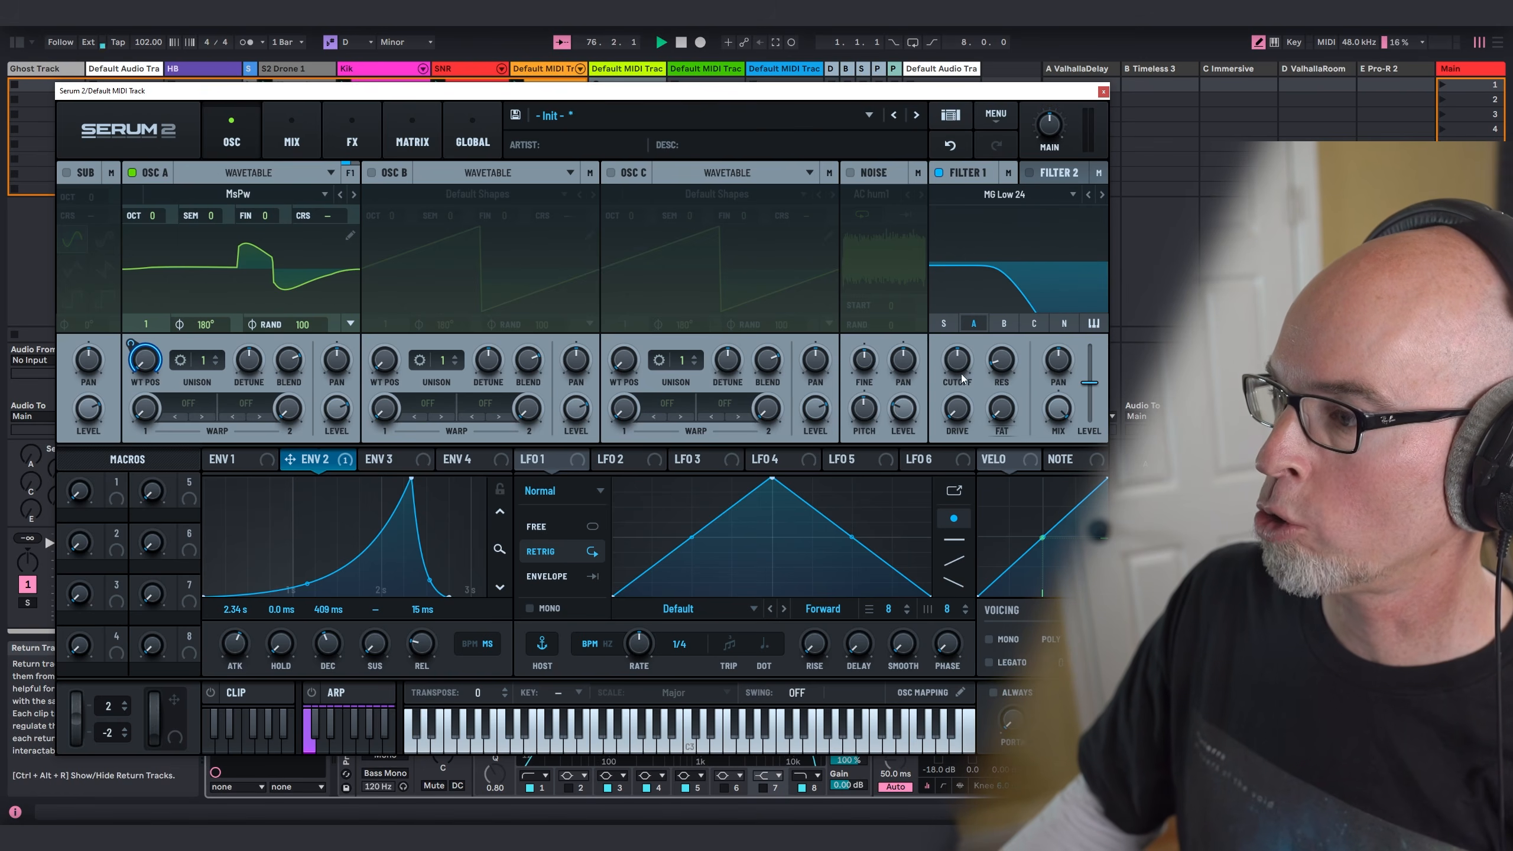
{"action": "left_click_drag", "start_coordinate": [1004, 369], "coordinate": [1004, 351]}
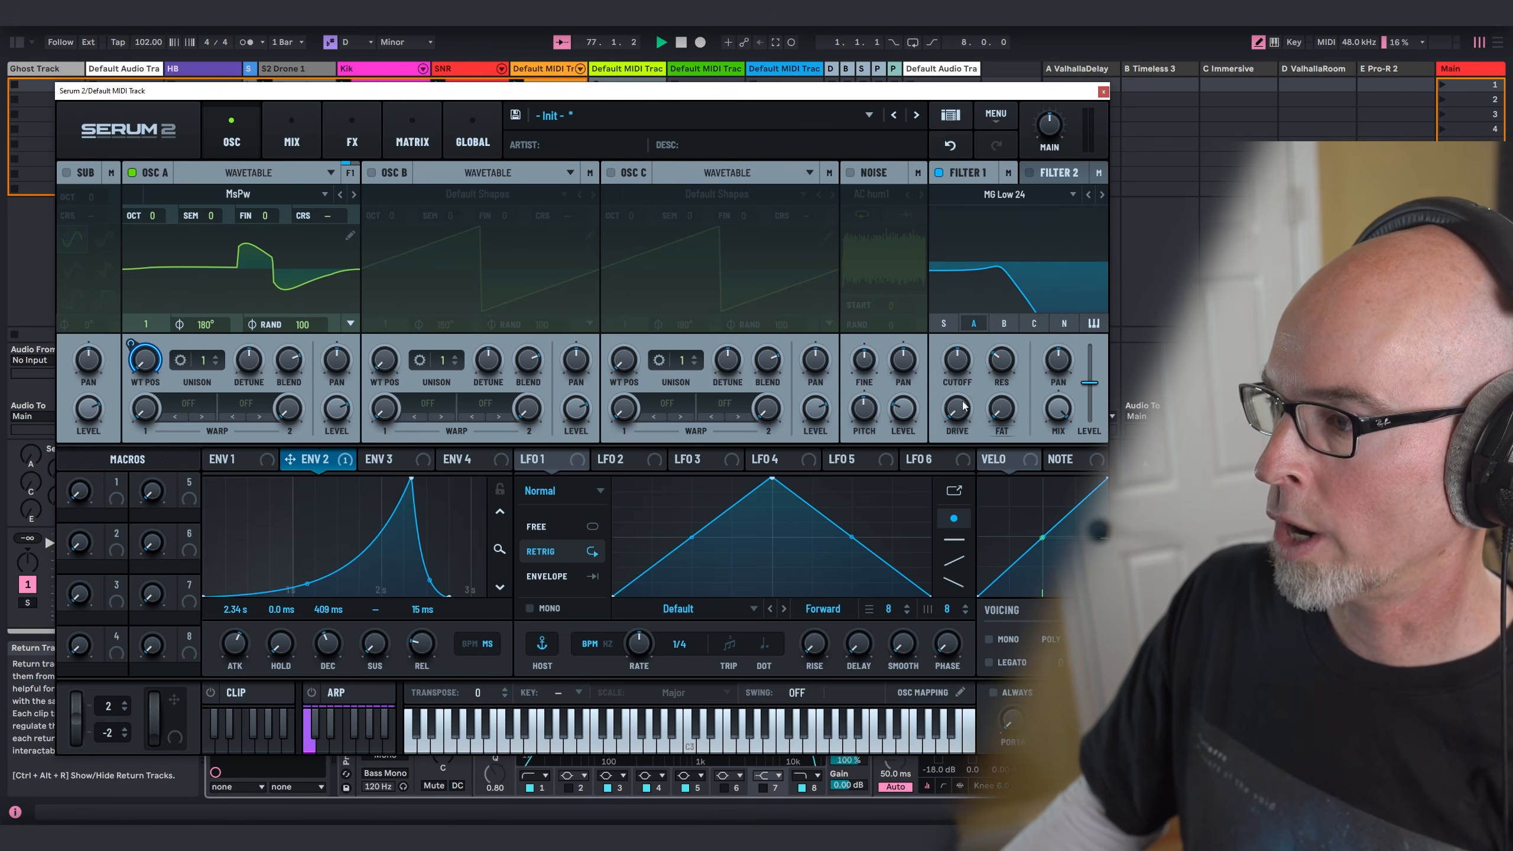
{"action": "left_click_drag", "start_coordinate": [964, 407], "coordinate": [965, 365]}
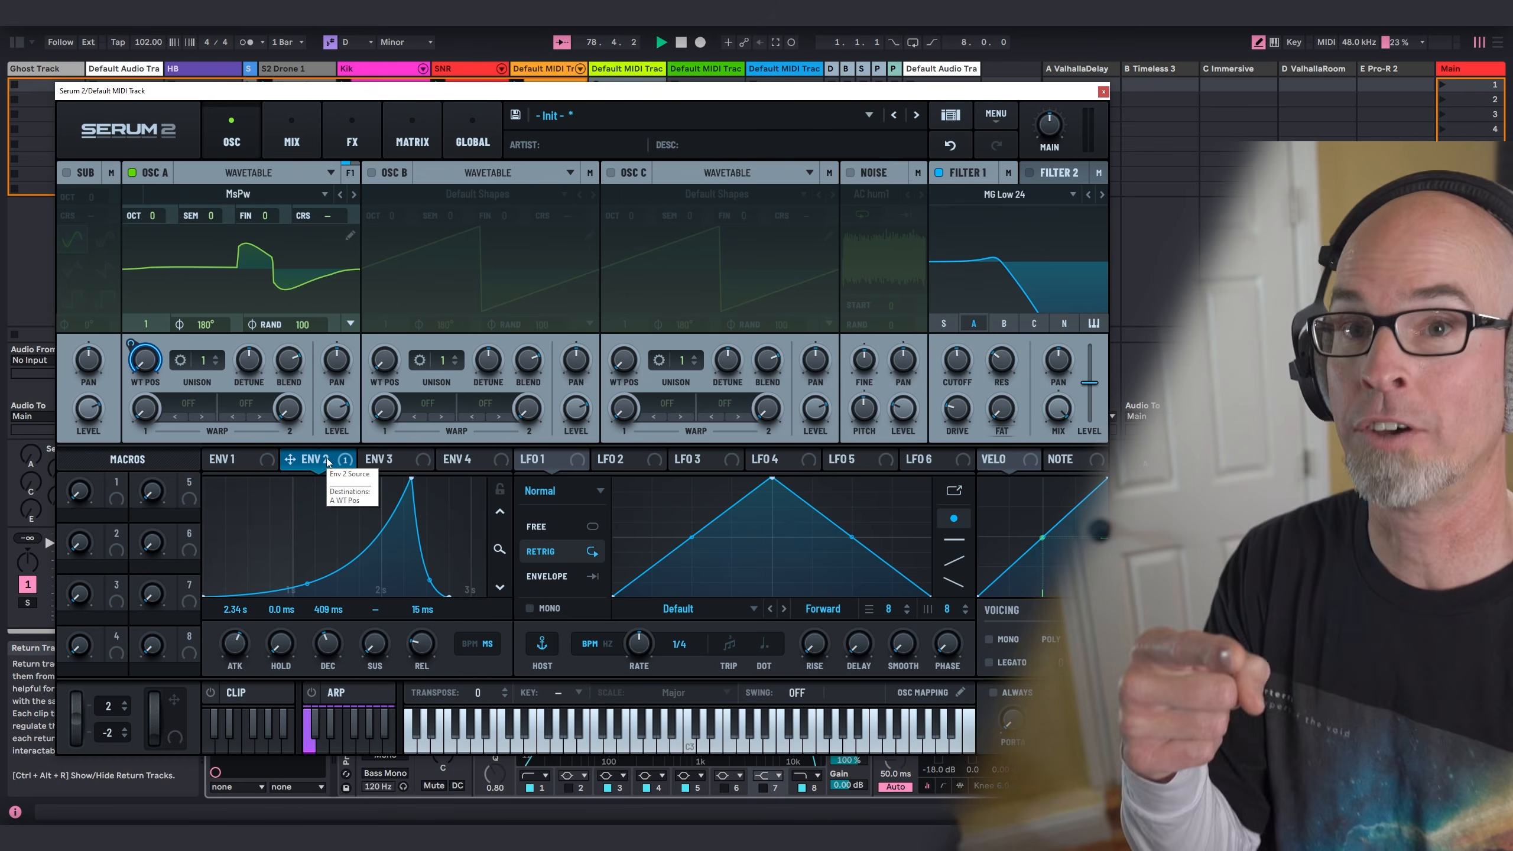
{"action": "left_click_drag", "start_coordinate": [327, 460], "coordinate": [960, 370]}
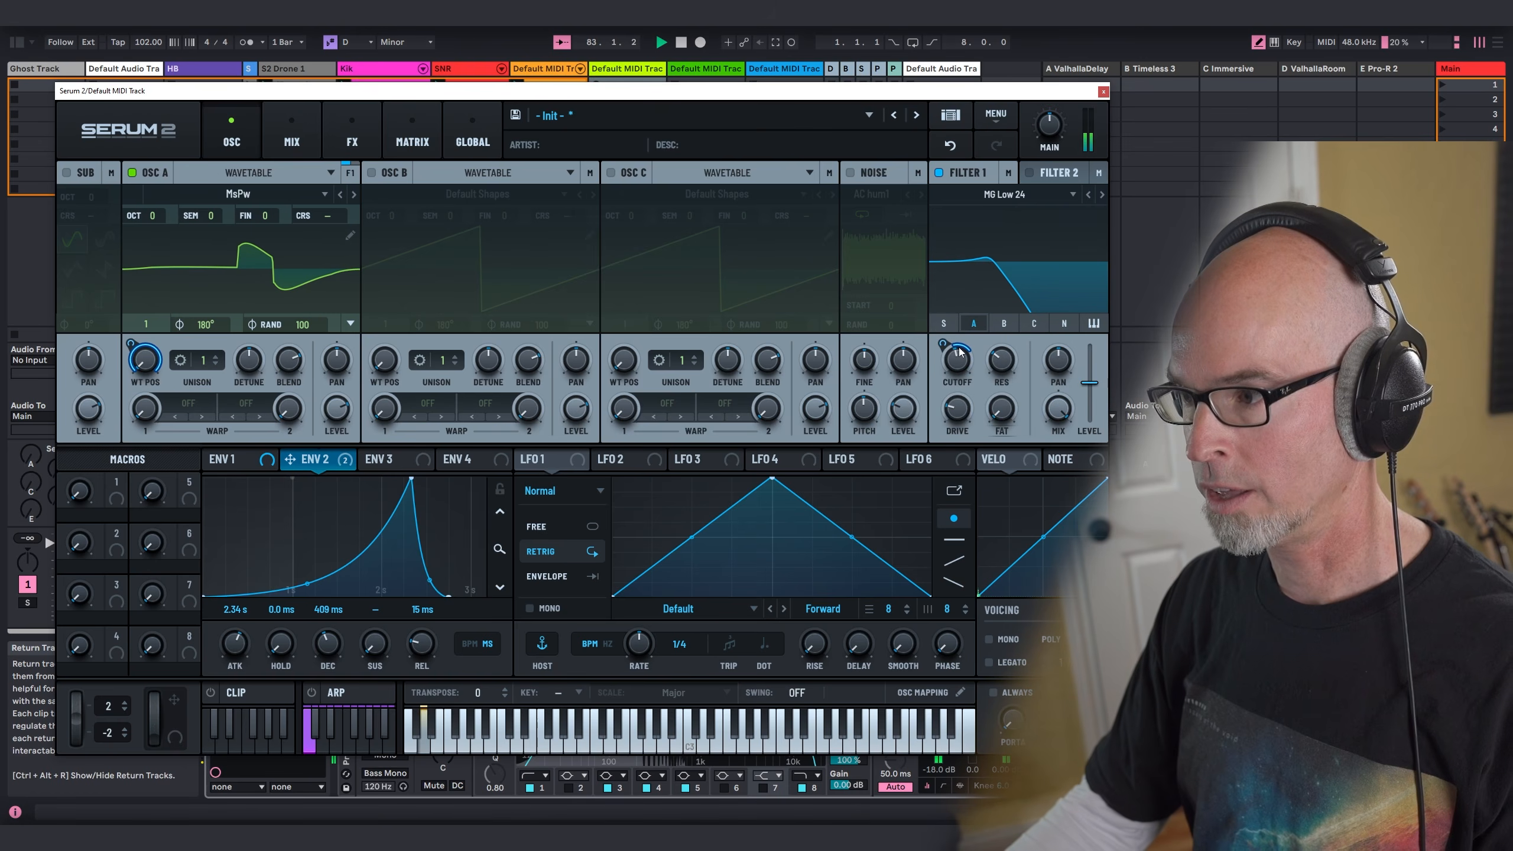
{"action": "mouse_move", "coordinate": [943, 343]}
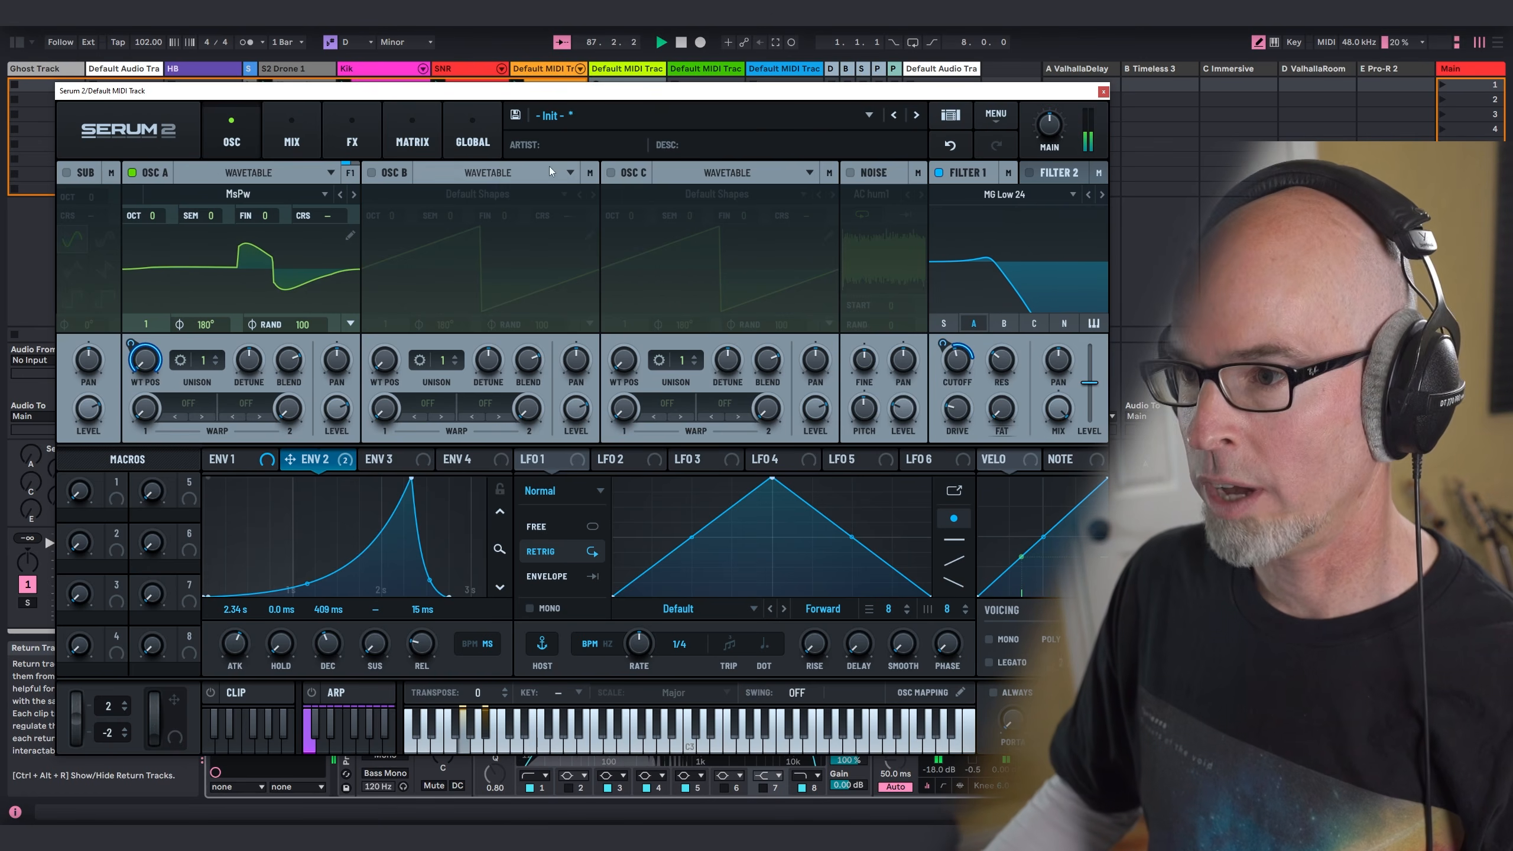
Step: Enable oscillator B in Spectral mode with the Tethys sample from the Factory Bass category, raised two octaves
{"action": "left_click", "coordinate": [393, 174]}
{"action": "left_click", "coordinate": [478, 174]}
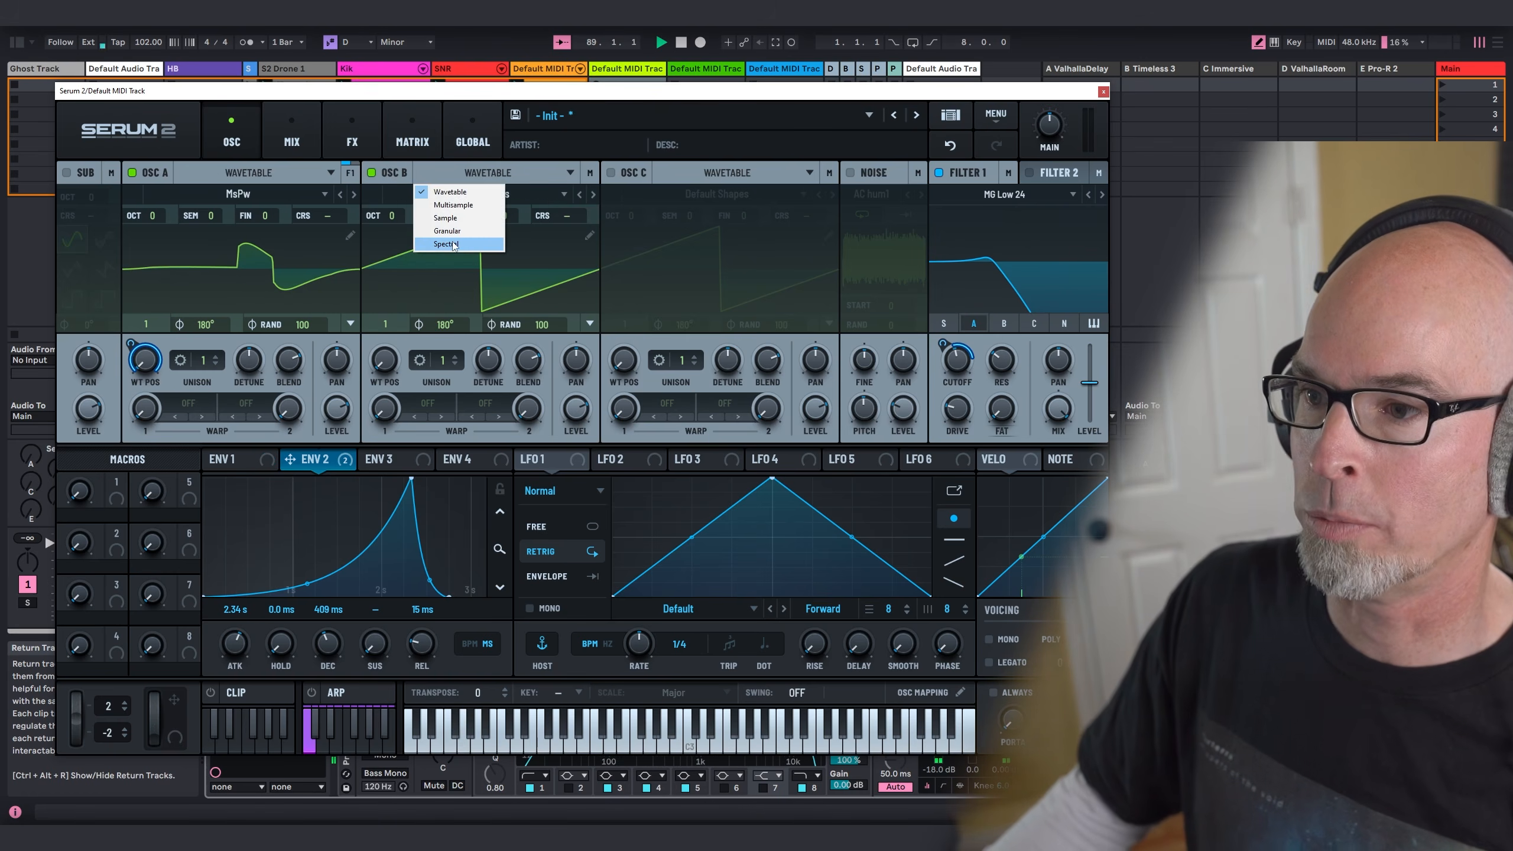
{"action": "left_click", "coordinate": [454, 245]}
{"action": "left_click", "coordinate": [466, 195]}
{"action": "mouse_move", "coordinate": [448, 210]}
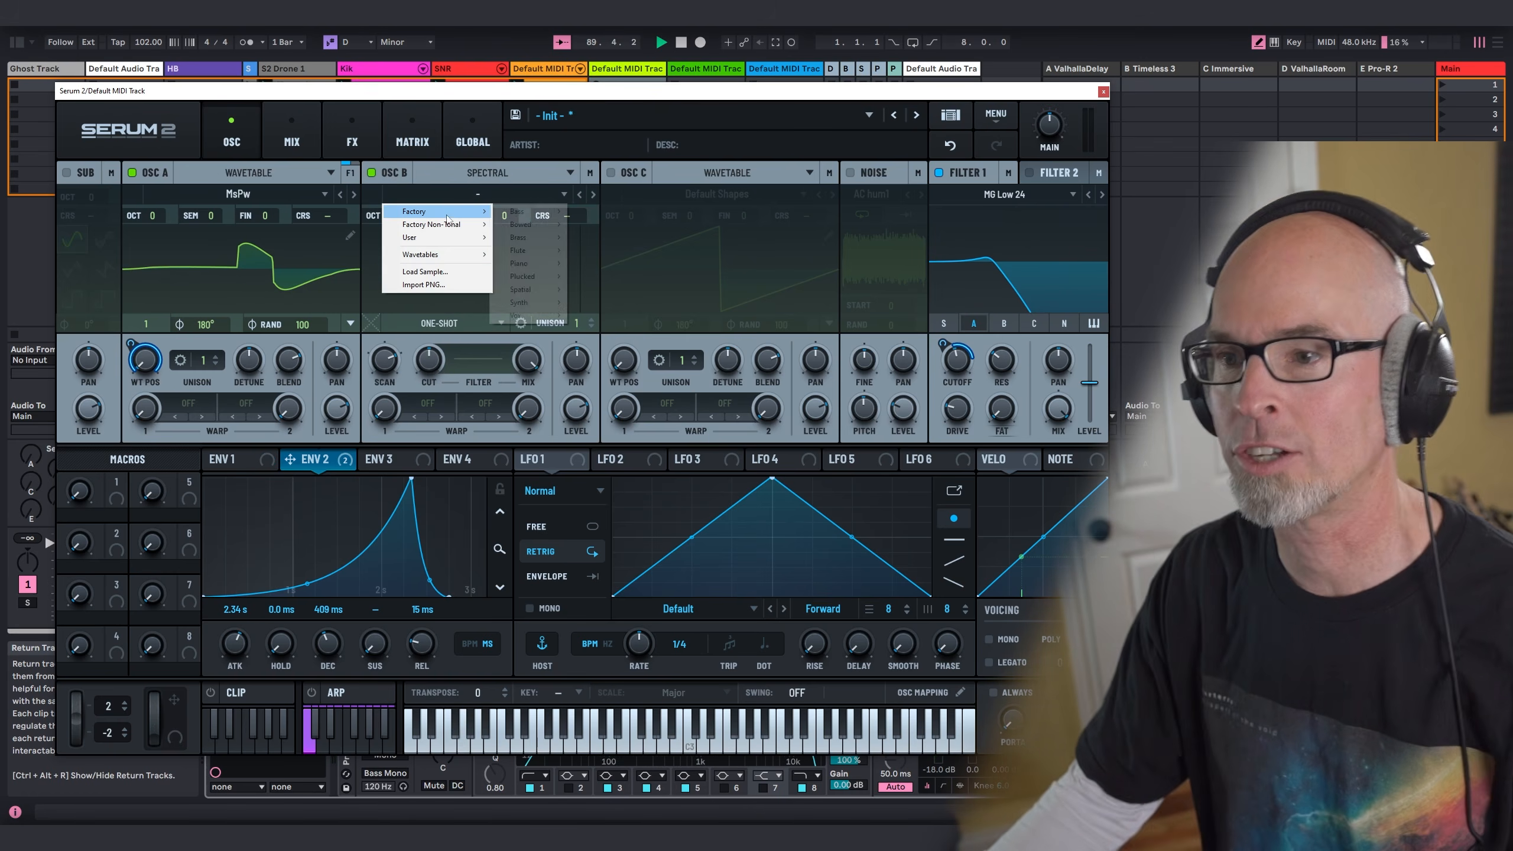
{"action": "mouse_move", "coordinate": [505, 216]}
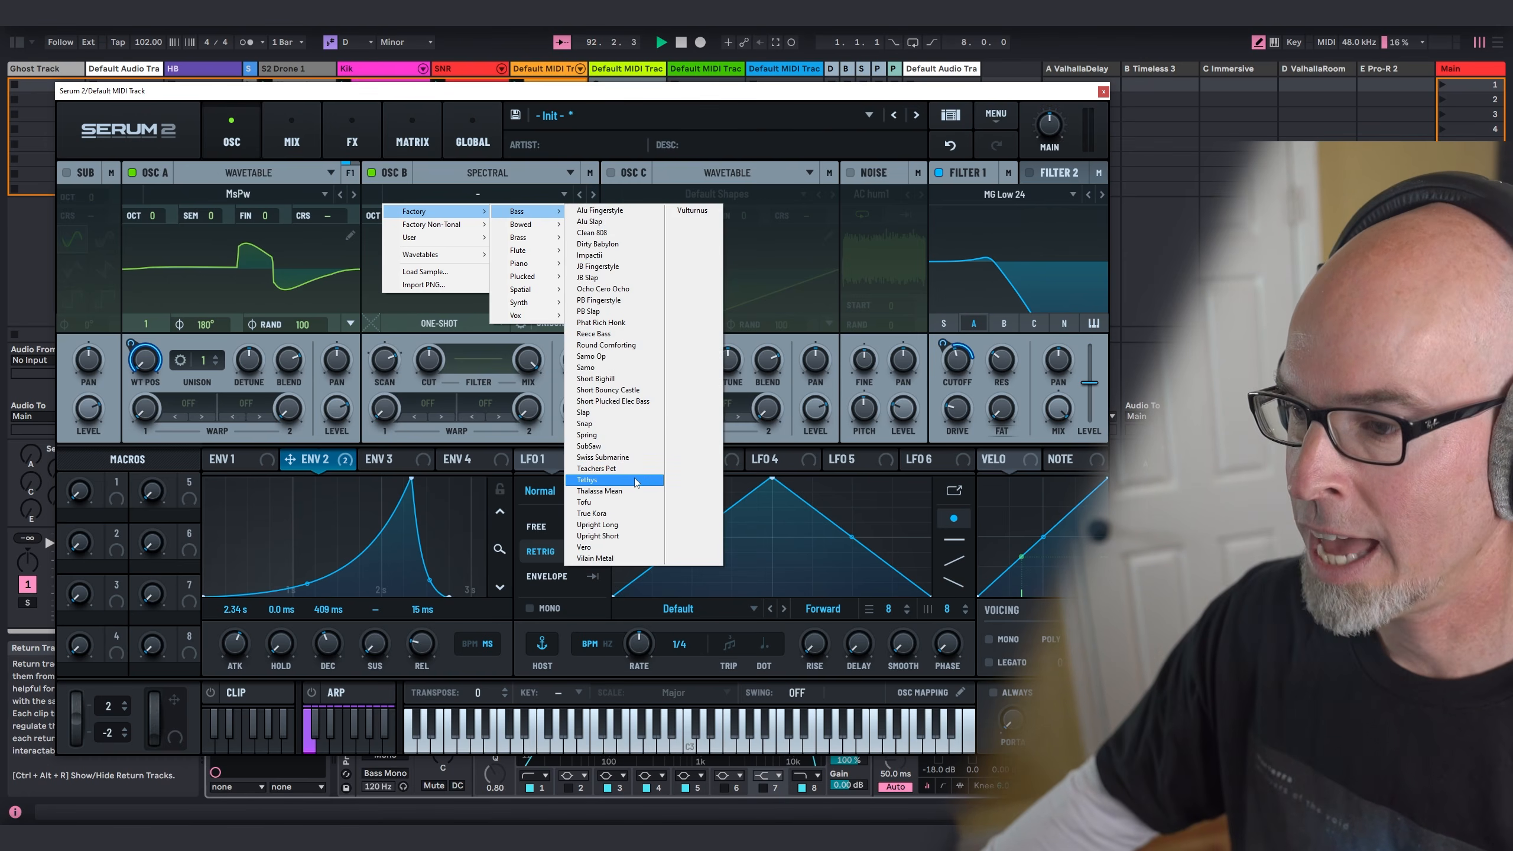
{"action": "left_click", "coordinate": [587, 479]}
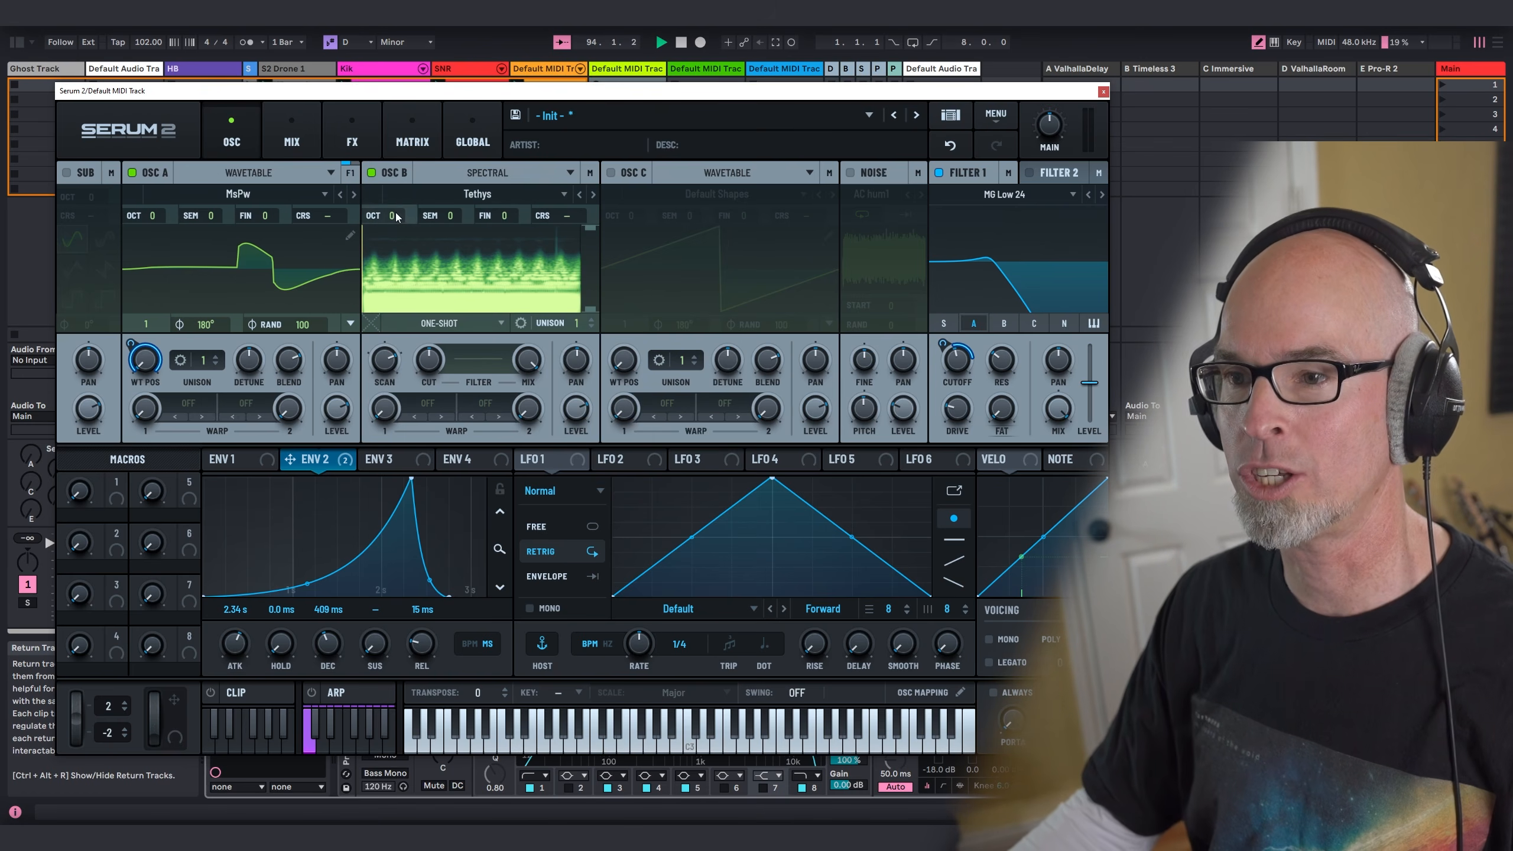
{"action": "left_click_drag", "start_coordinate": [403, 180], "coordinate": [404, 178]}
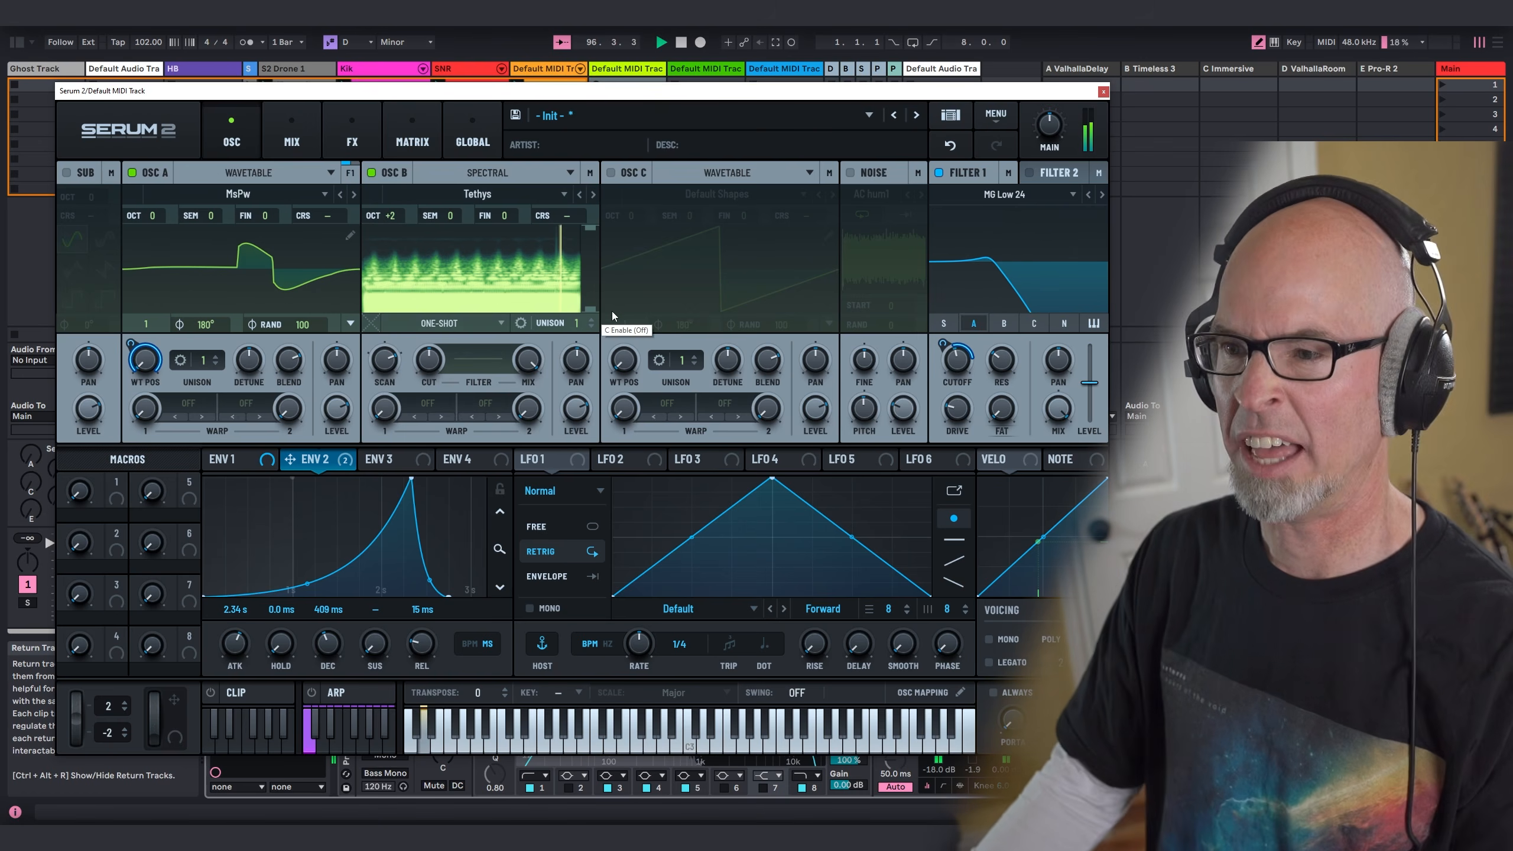
Step: Set oscillator B to Fwd Loop across its full sample and route it through Filter 1
{"action": "left_click", "coordinate": [450, 330]}
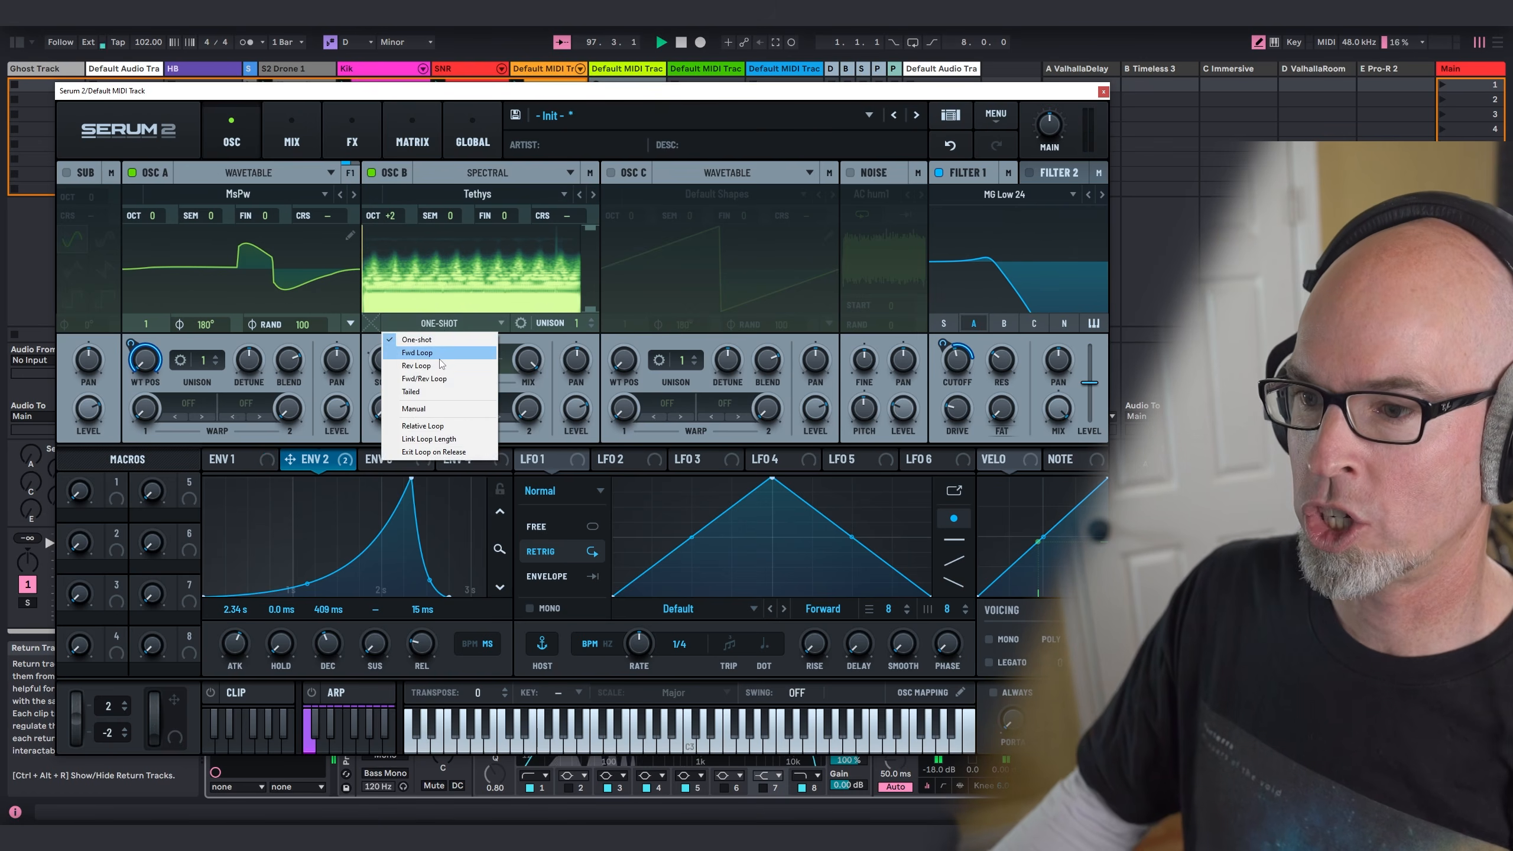
{"action": "left_click", "coordinate": [440, 353]}
{"action": "left_click_drag", "start_coordinate": [420, 232], "coordinate": [295, 233]}
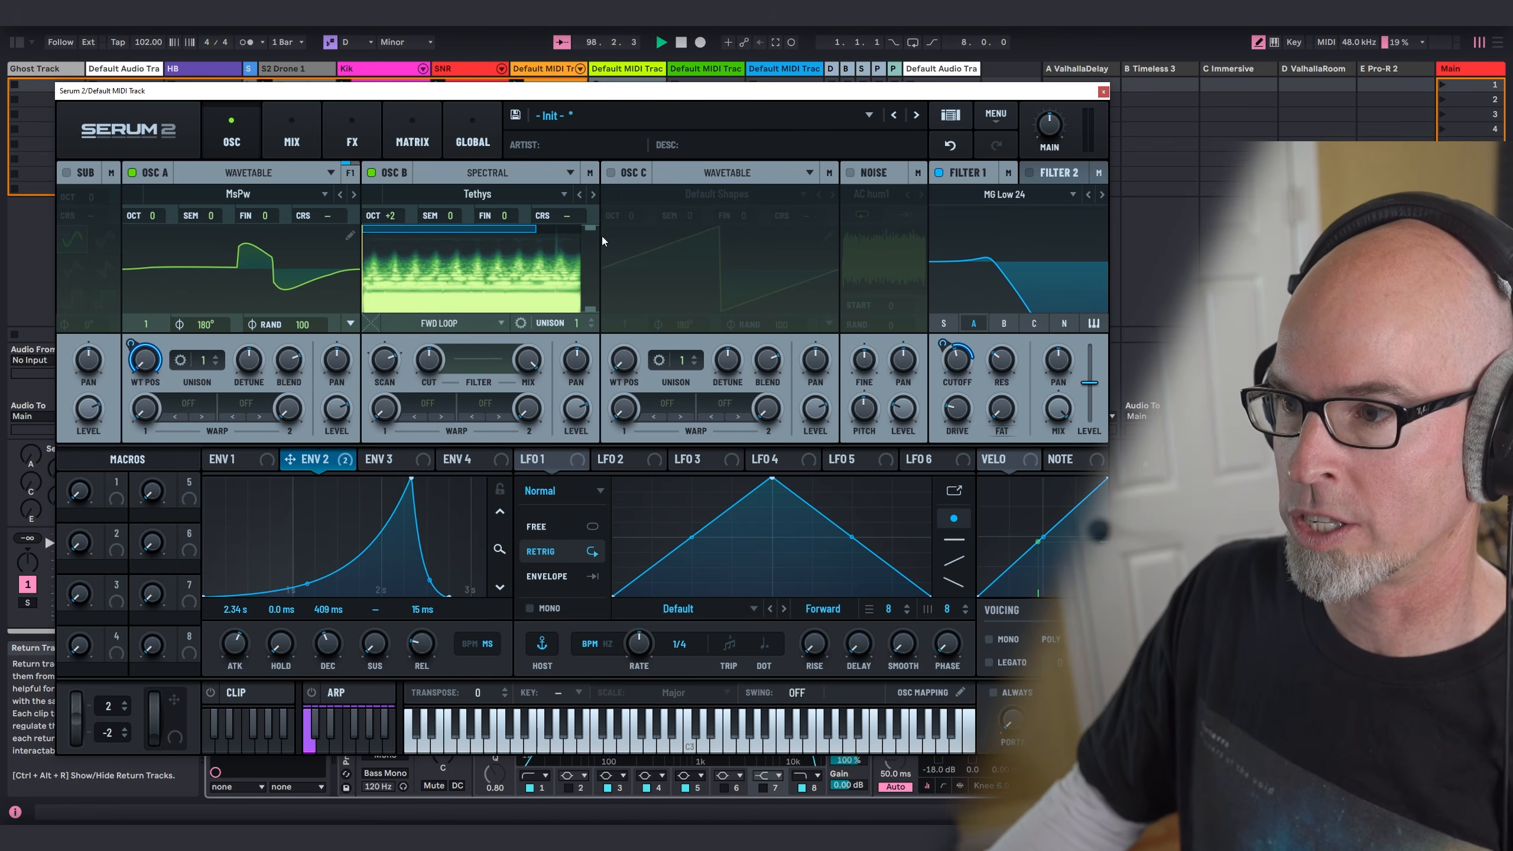
{"action": "left_click_drag", "start_coordinate": [534, 232], "coordinate": [615, 212]}
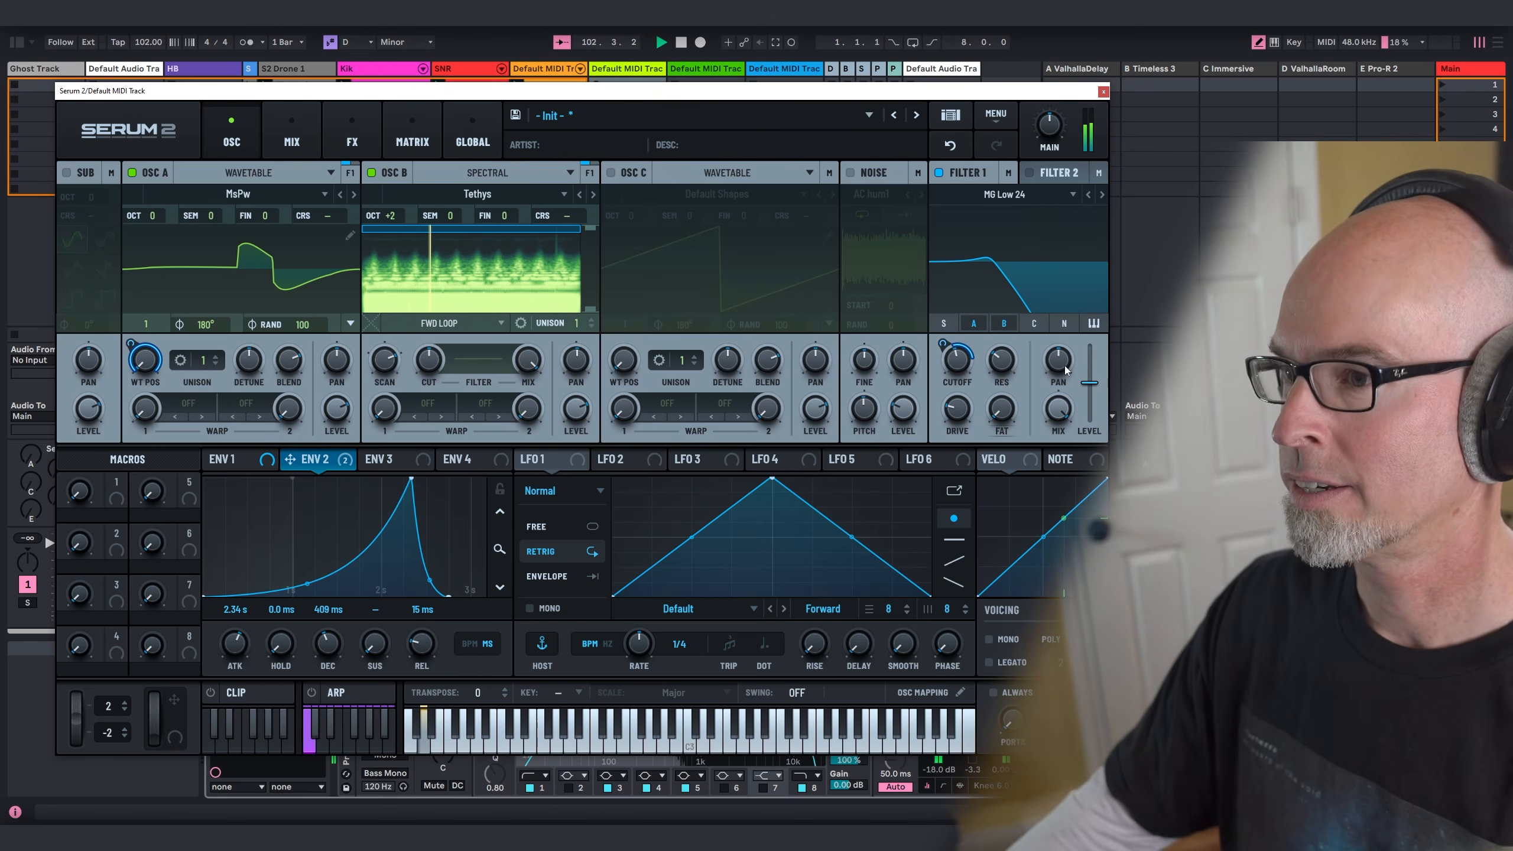
Step: Lower Filter 1's cutoff slightly and assign Envelope 2 to oscillator B's scan rate with a reduced modulation amount
{"action": "left_click_drag", "start_coordinate": [969, 365], "coordinate": [961, 371]}
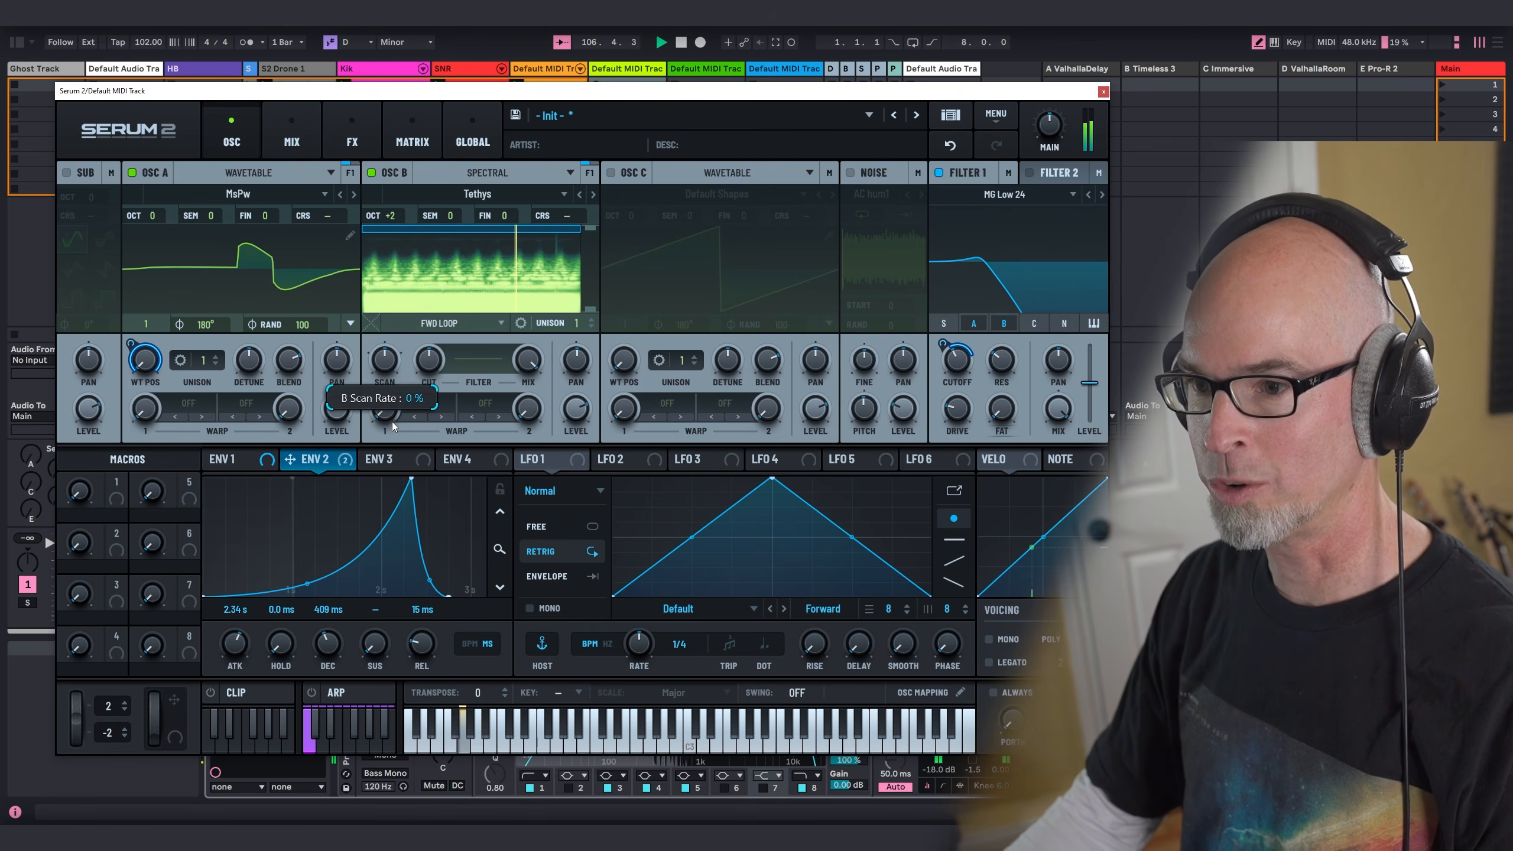
{"action": "left_click_drag", "start_coordinate": [290, 459], "coordinate": [386, 361]}
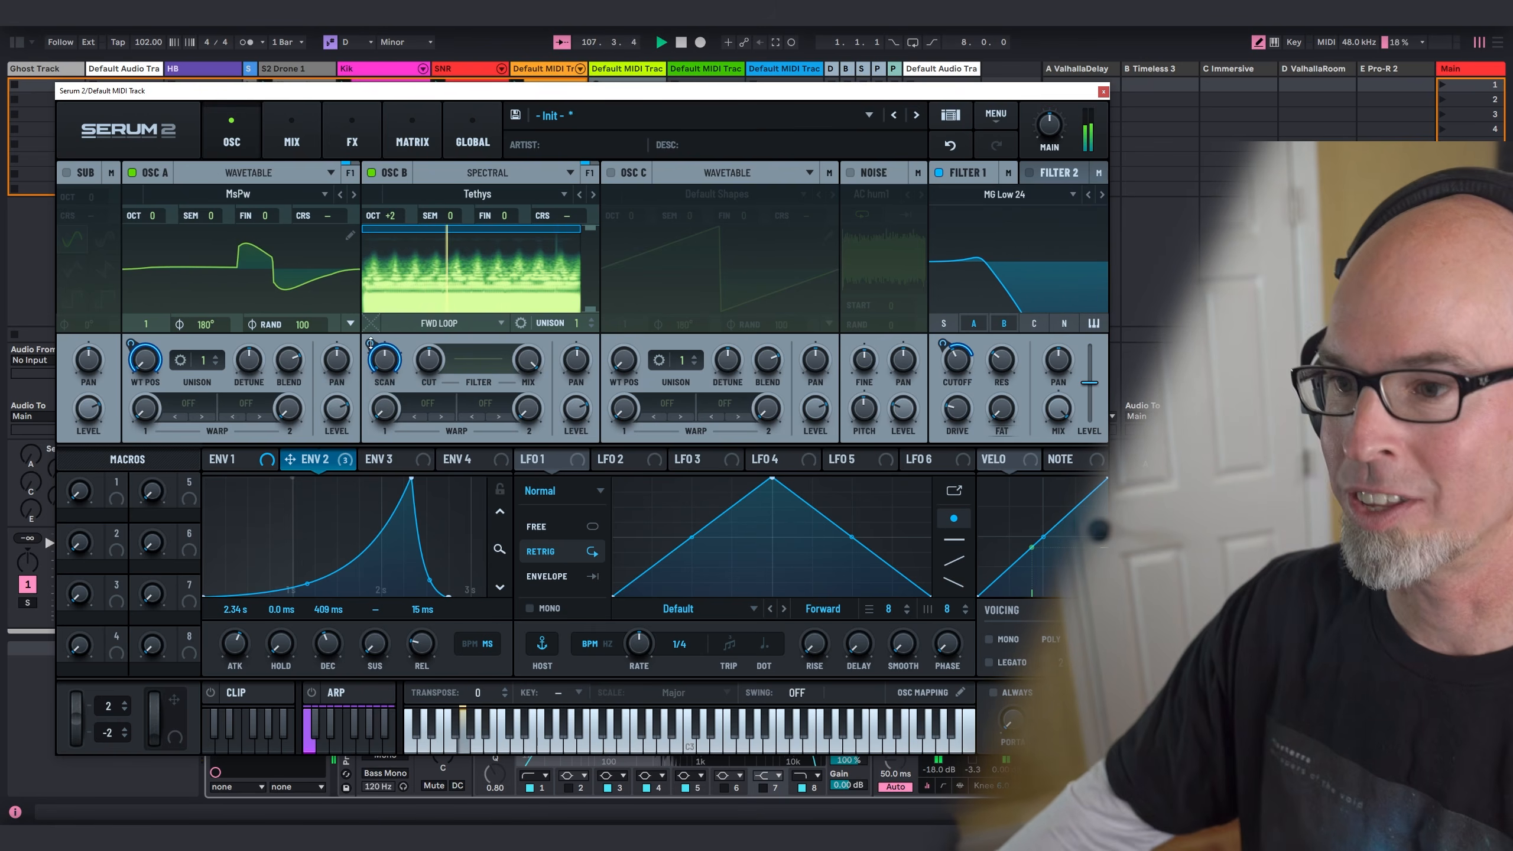
{"action": "mouse_move", "coordinate": [383, 373]}
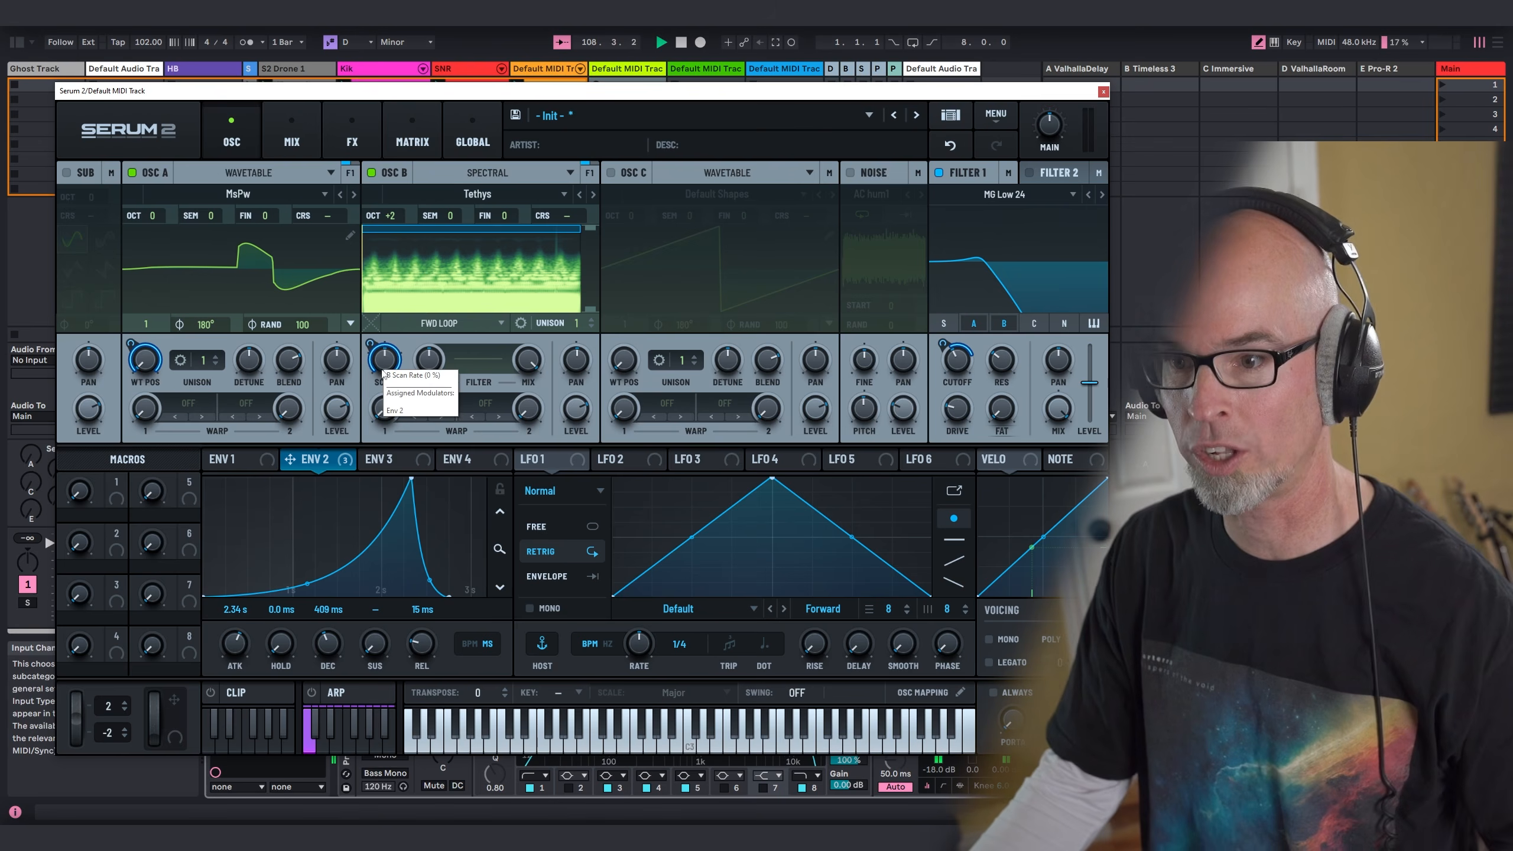
{"action": "mouse_move", "coordinate": [371, 346]}
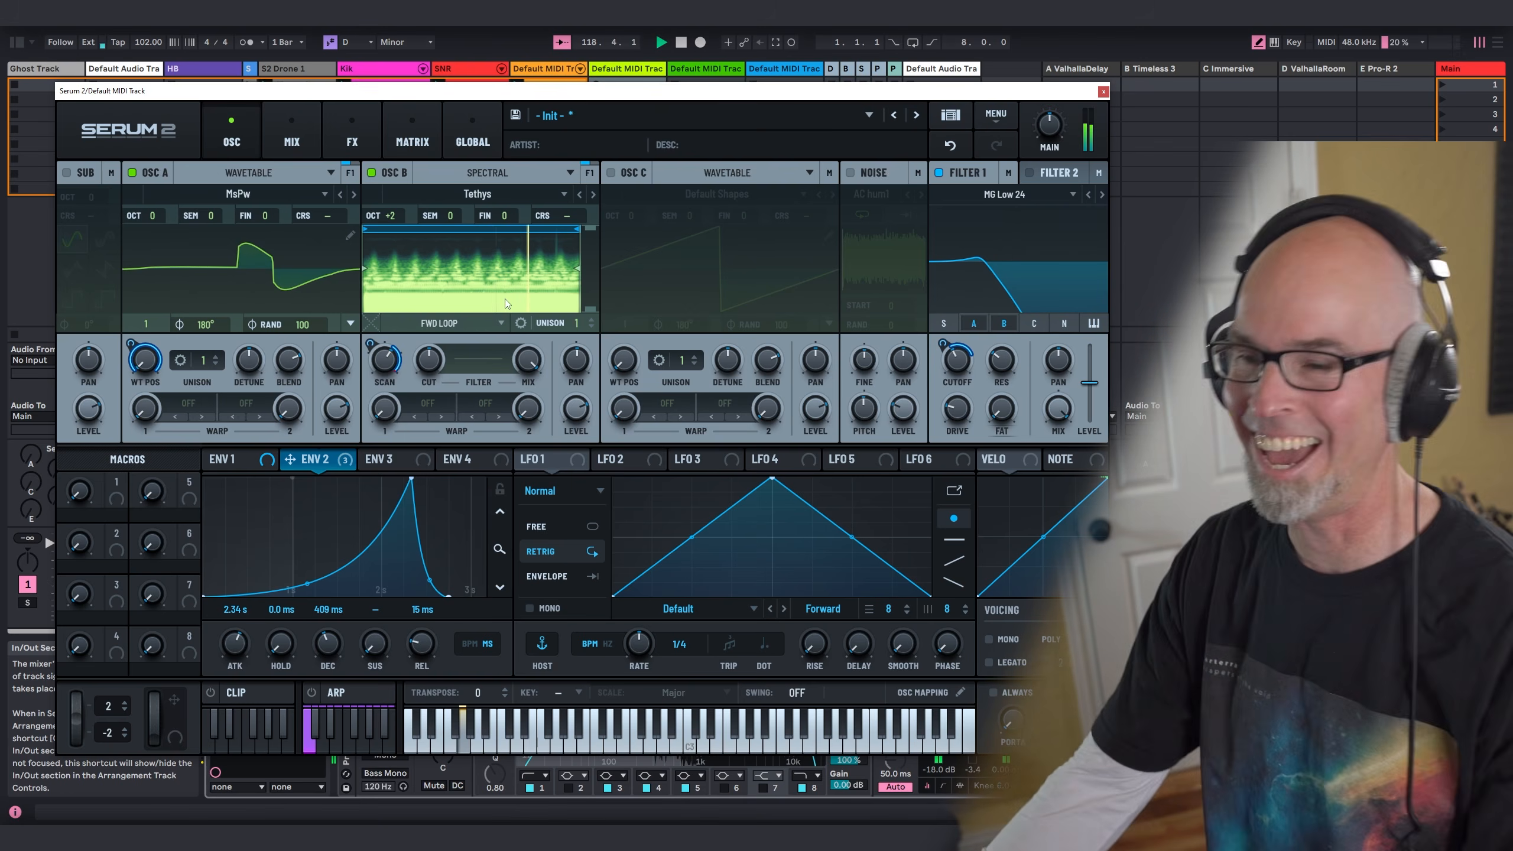
Step: Enable the sub oscillator and oscillator C, loading oscillator C with the Analog wavetable Basic_Cjw at frame 72
{"action": "left_click", "coordinate": [616, 172]}
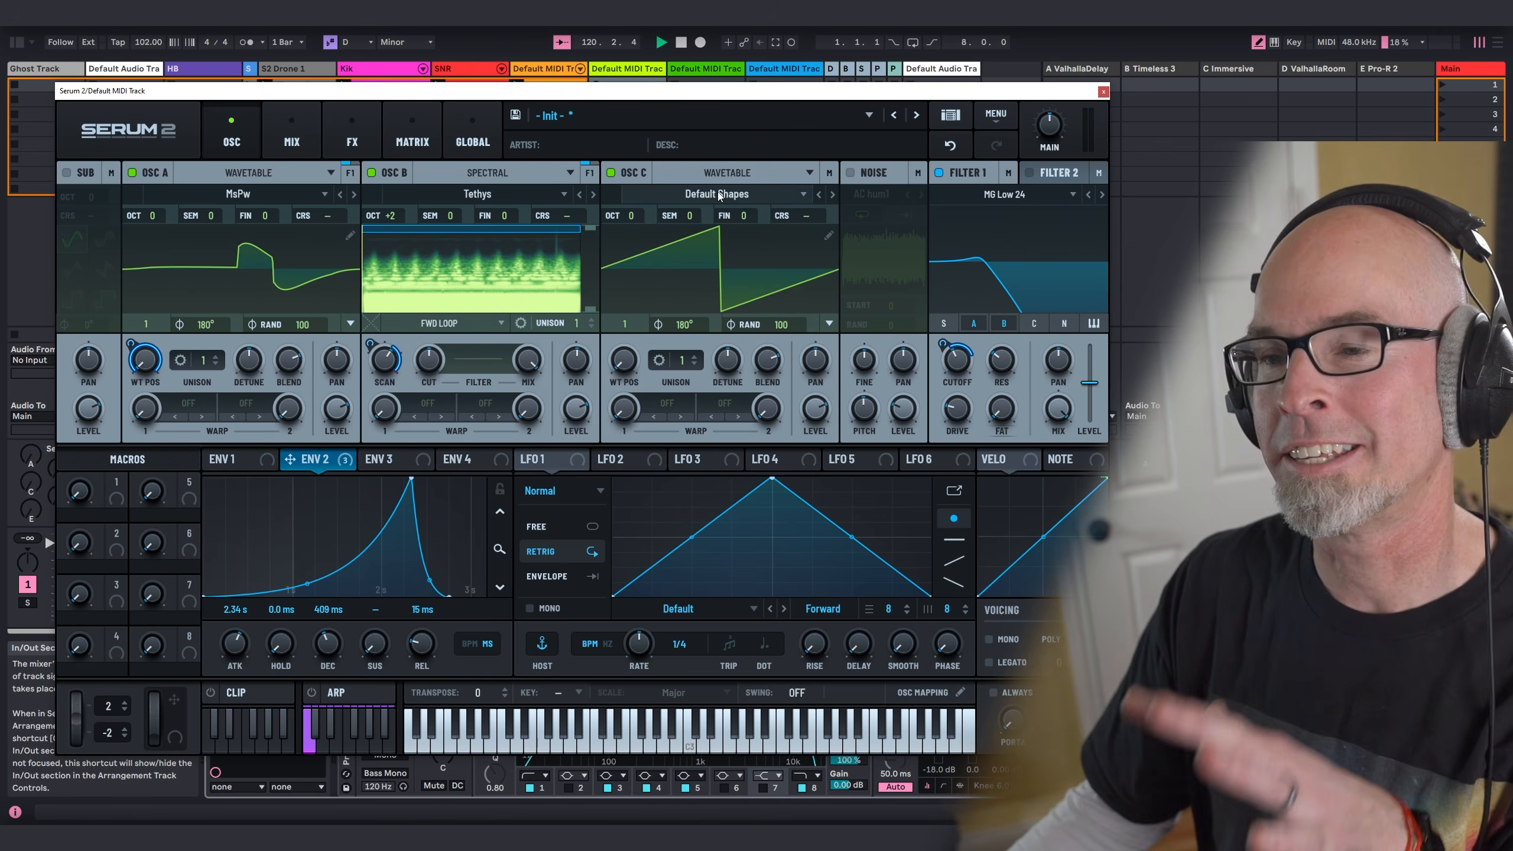
{"action": "left_click", "coordinate": [86, 173]}
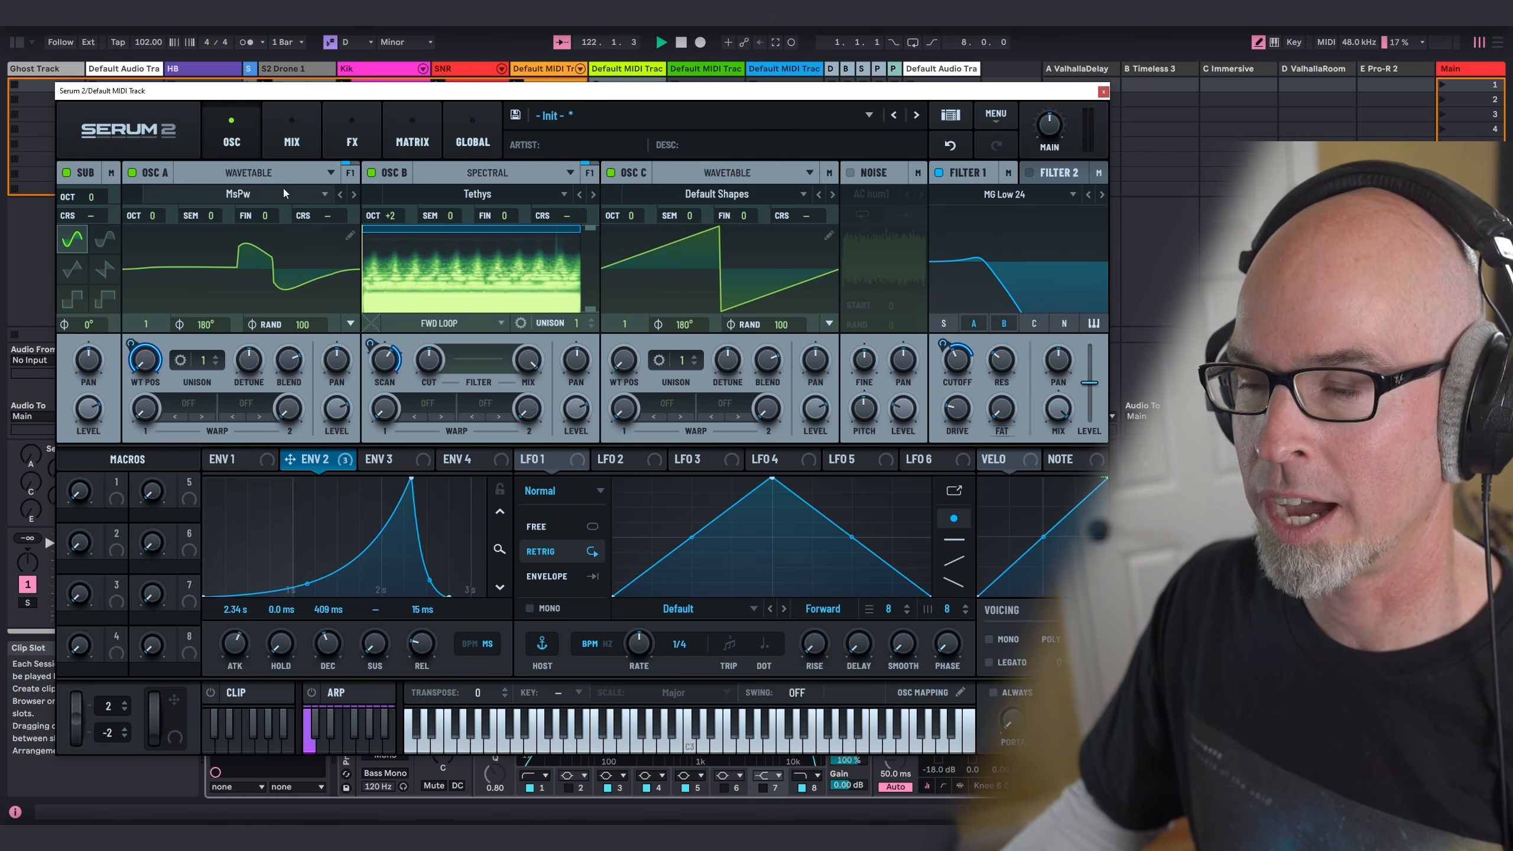
{"action": "left_click", "coordinate": [717, 194]}
{"action": "mouse_move", "coordinate": [830, 241]}
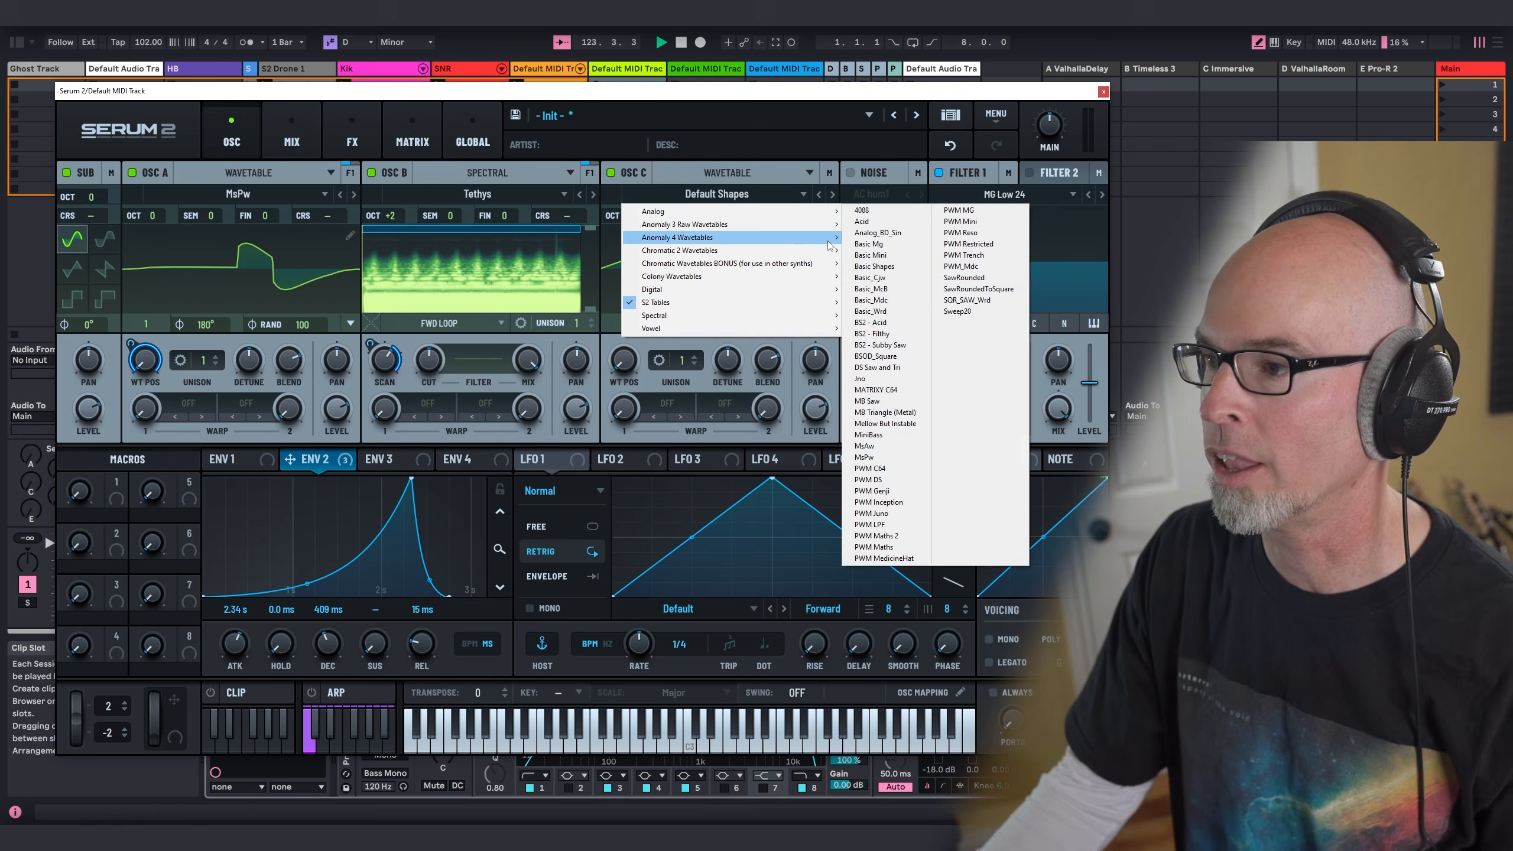
{"action": "left_click", "coordinate": [896, 279]}
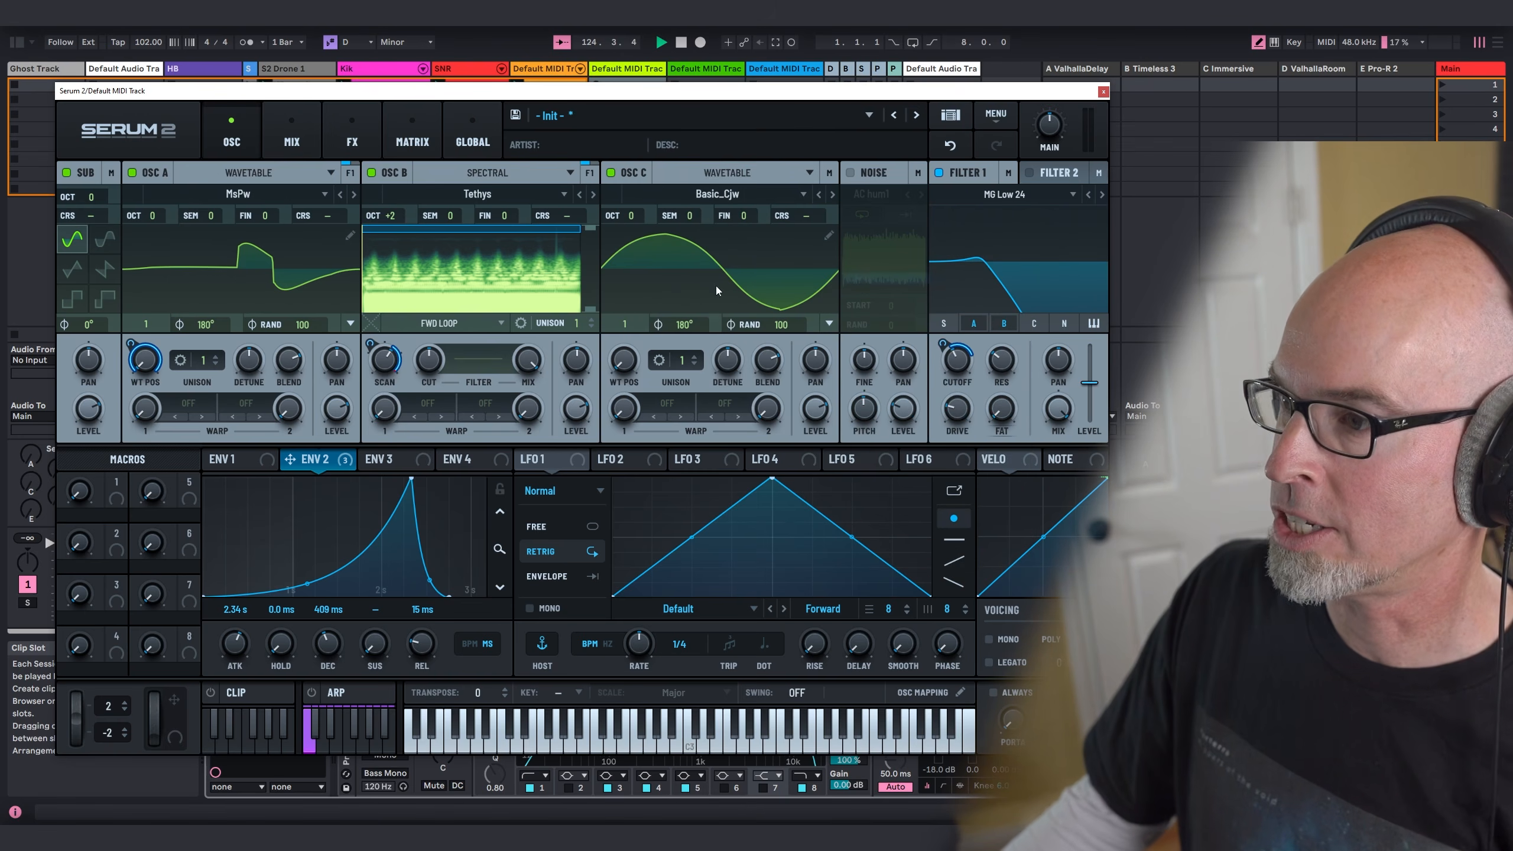
{"action": "left_click_drag", "start_coordinate": [641, 371], "coordinate": [644, 340]}
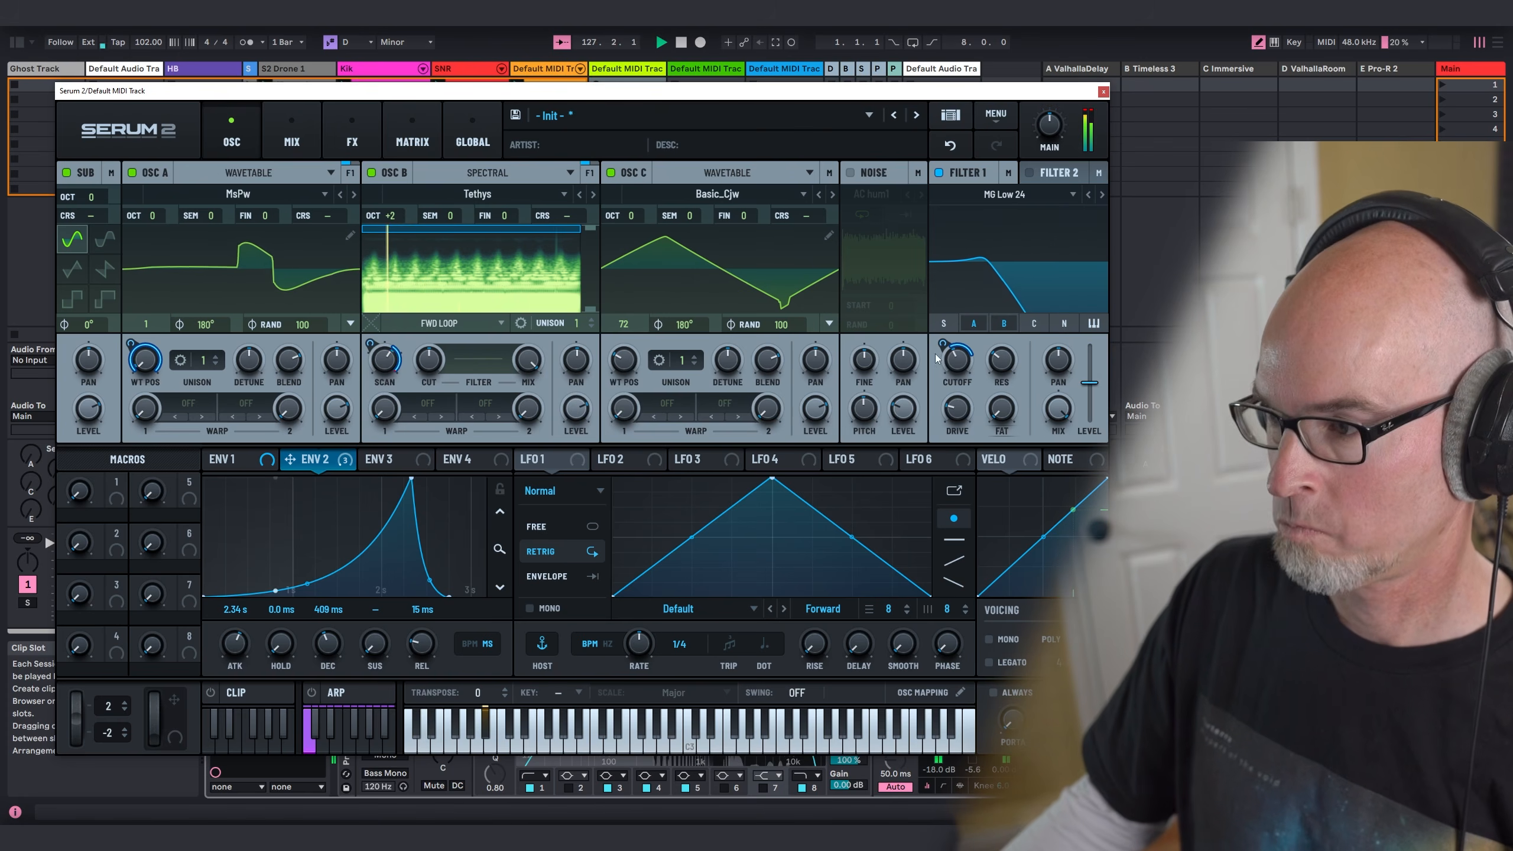
Step: Set LFO 1 to free-running Chaos: Rossler at 0.4 Hz and assign it to Filter 1's cutoff
{"action": "mouse_move", "coordinate": [949, 351]}
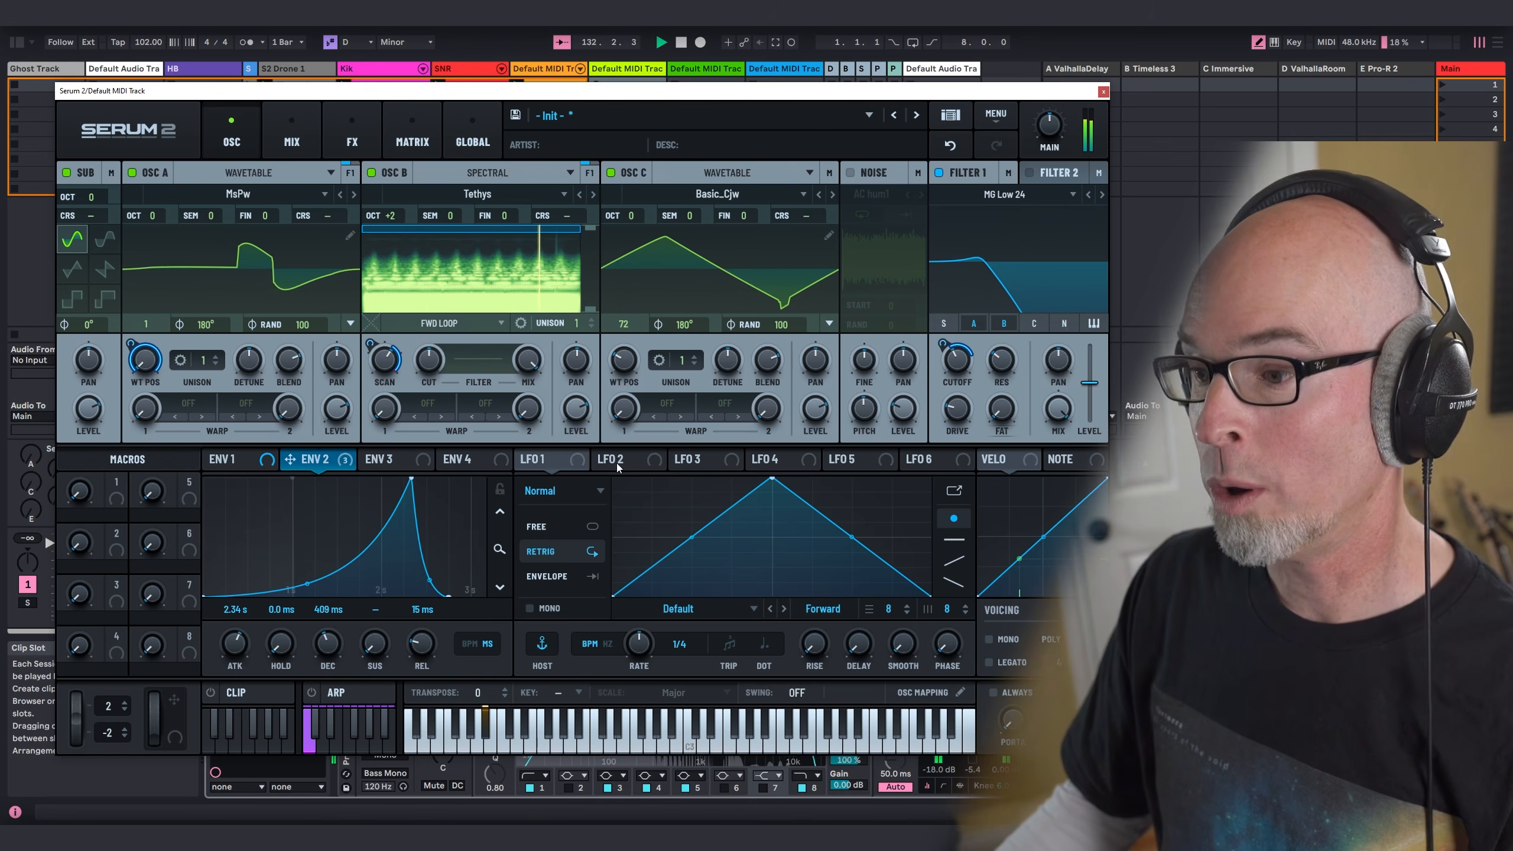
{"action": "left_click", "coordinate": [563, 490]}
{"action": "left_click", "coordinate": [564, 493]}
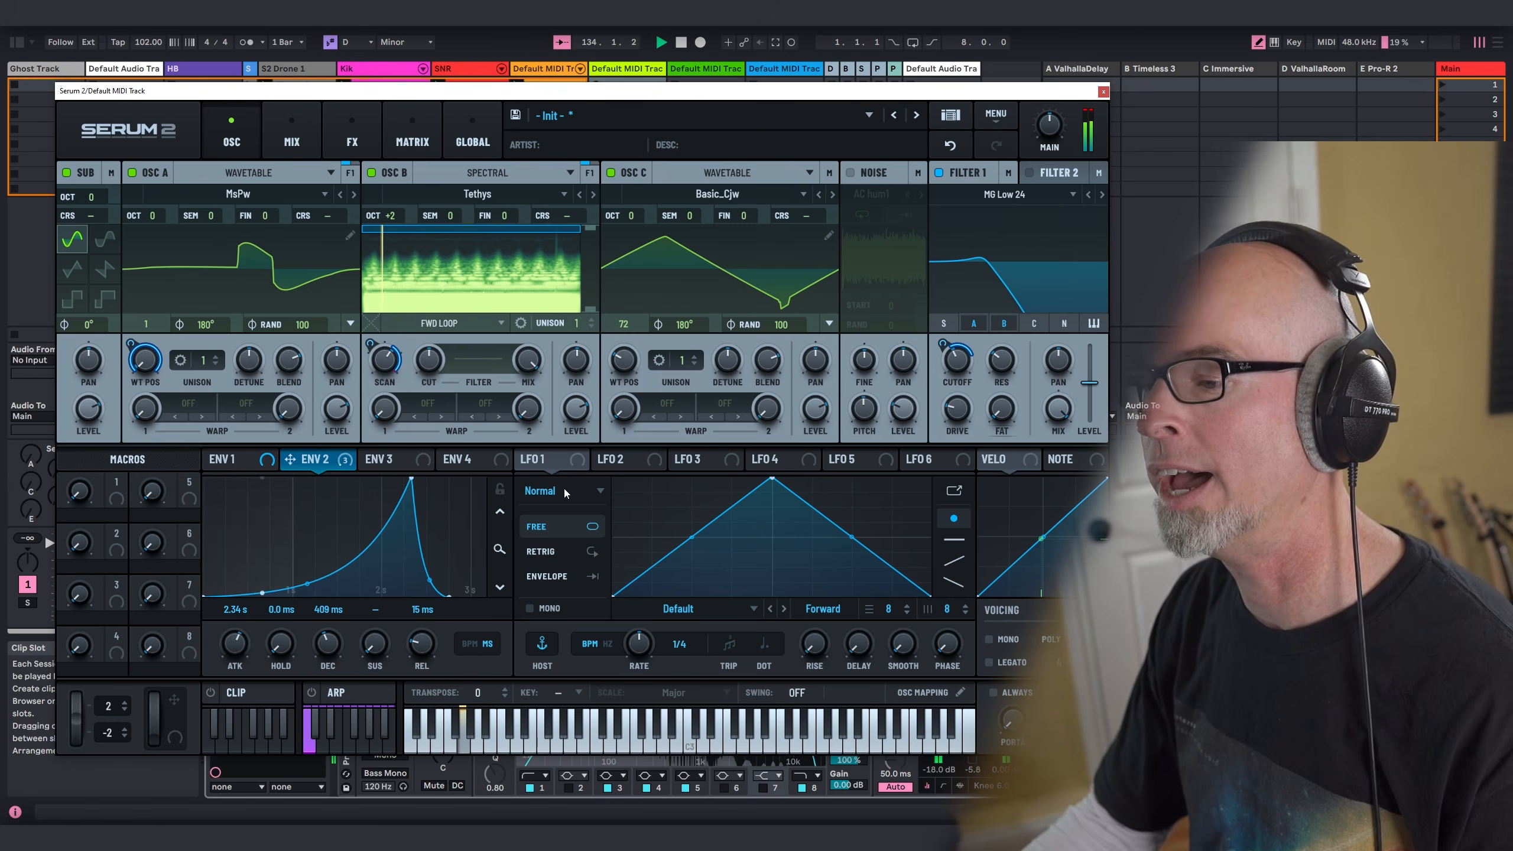
{"action": "left_click", "coordinate": [564, 490]}
{"action": "left_click", "coordinate": [555, 550]}
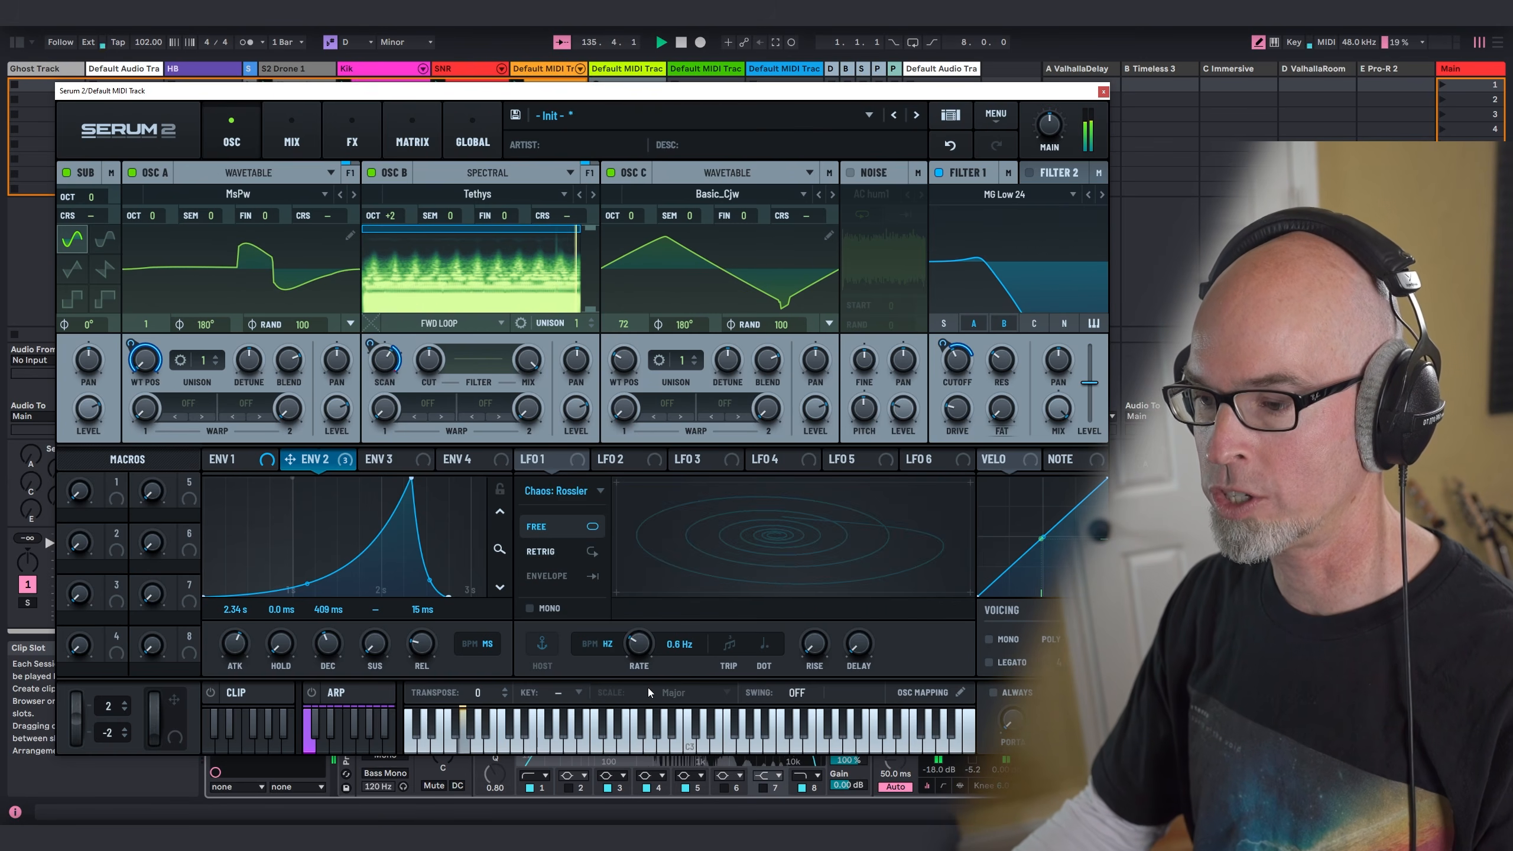
{"action": "left_click_drag", "start_coordinate": [536, 458], "coordinate": [959, 365]}
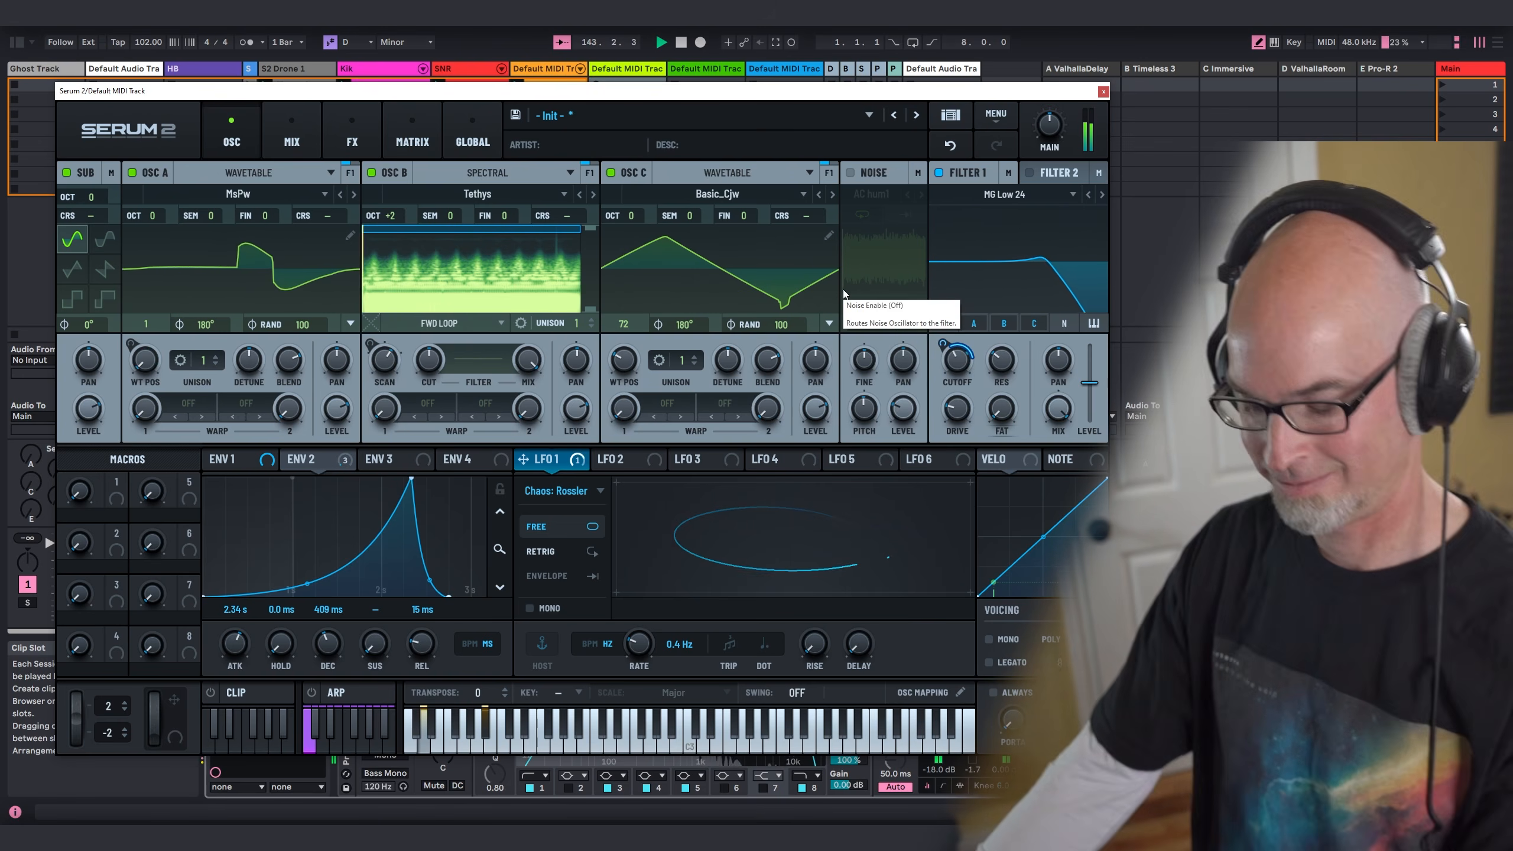
Step: Close the synth window and create an empty clip with a four-bar loop in MIDI track 9's first slot
{"action": "left_click", "coordinate": [1103, 91]}
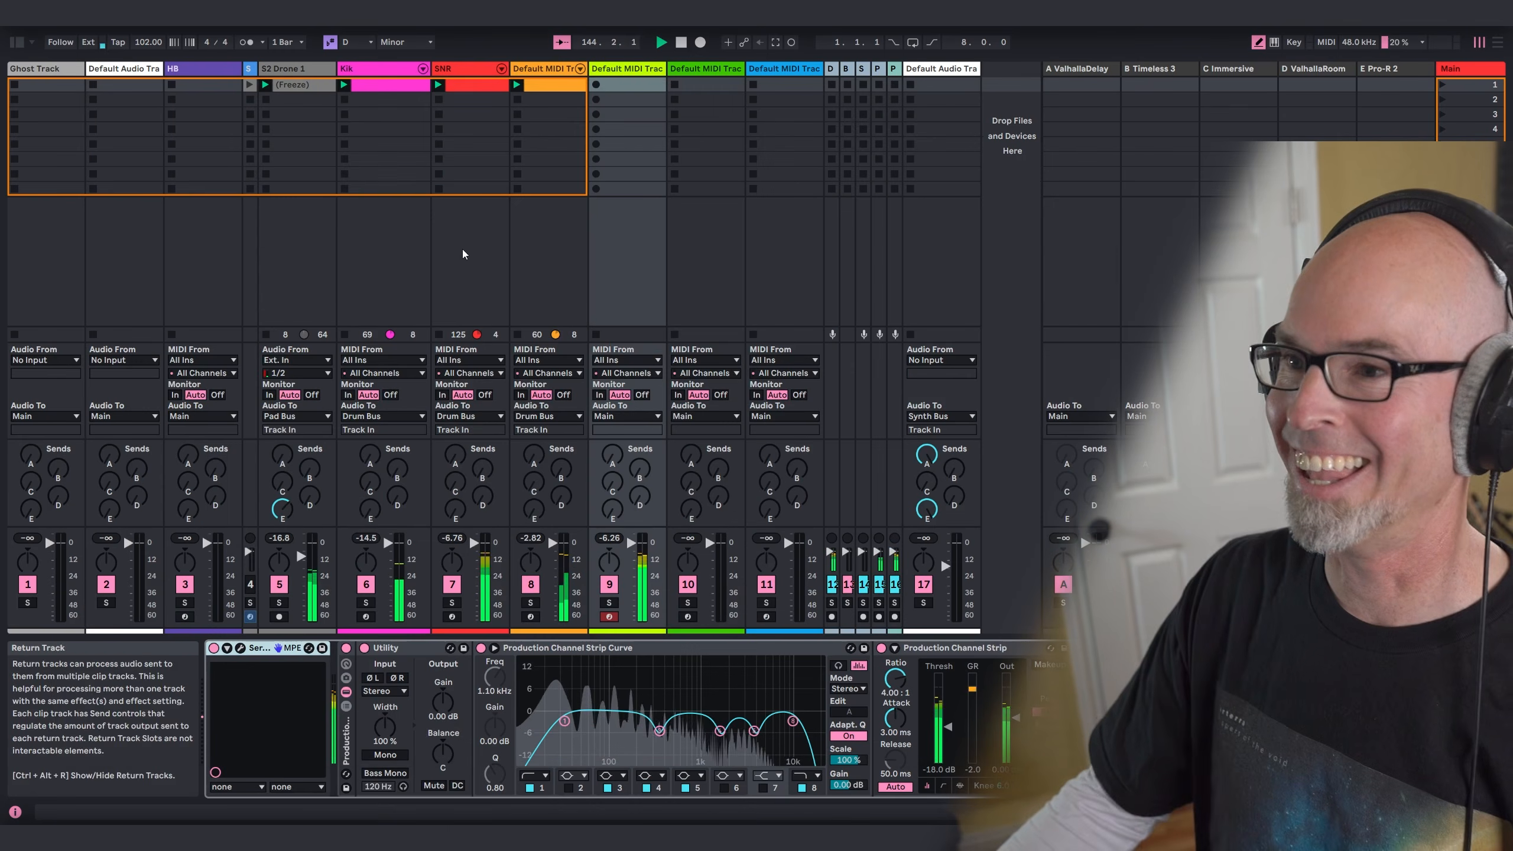
{"action": "left_click", "coordinate": [623, 90]}
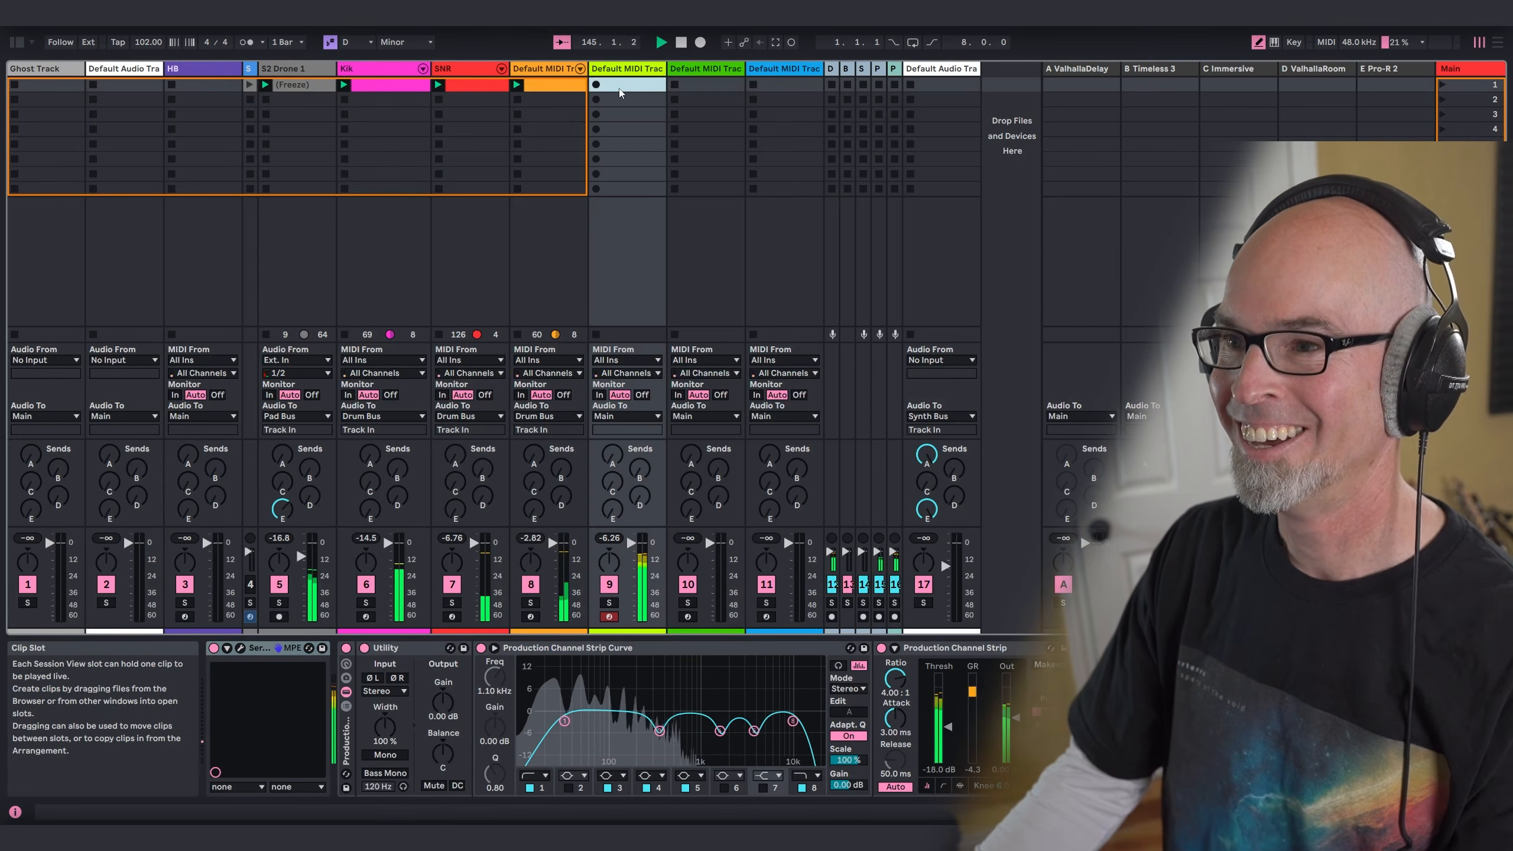
{"action": "double_click", "coordinate": [624, 89]}
{"action": "left_click_drag", "start_coordinate": [298, 444], "coordinate": [298, 429]}
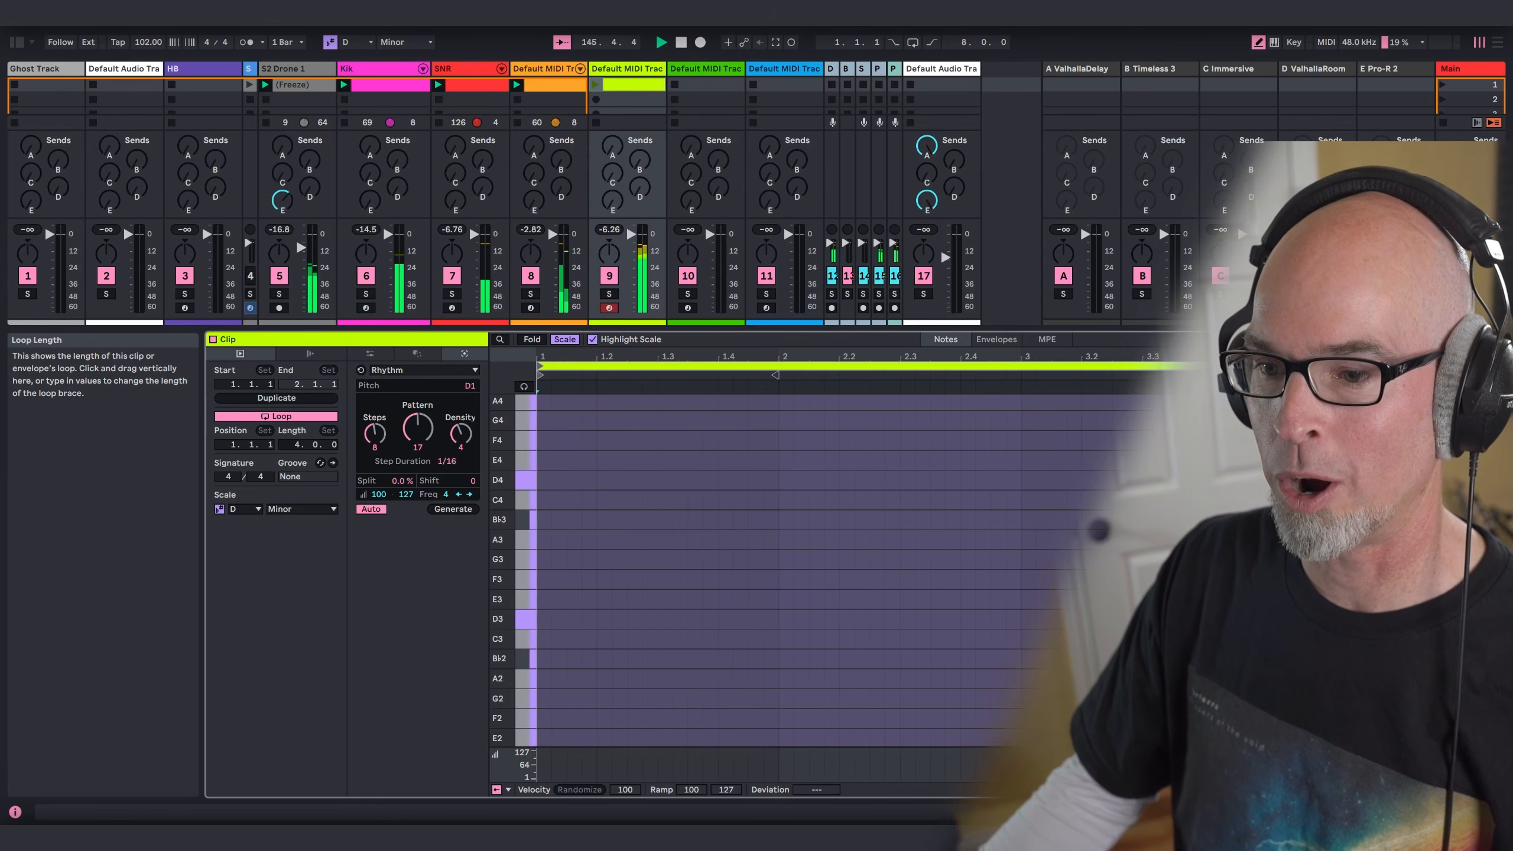
Step: Set the clip's note grid to 1 bar and draw a D0 note across bar 1, removing the stray G0 note
{"action": "scroll", "coordinate": [596, 512], "scroll_direction": "down", "scroll_amount": 8}
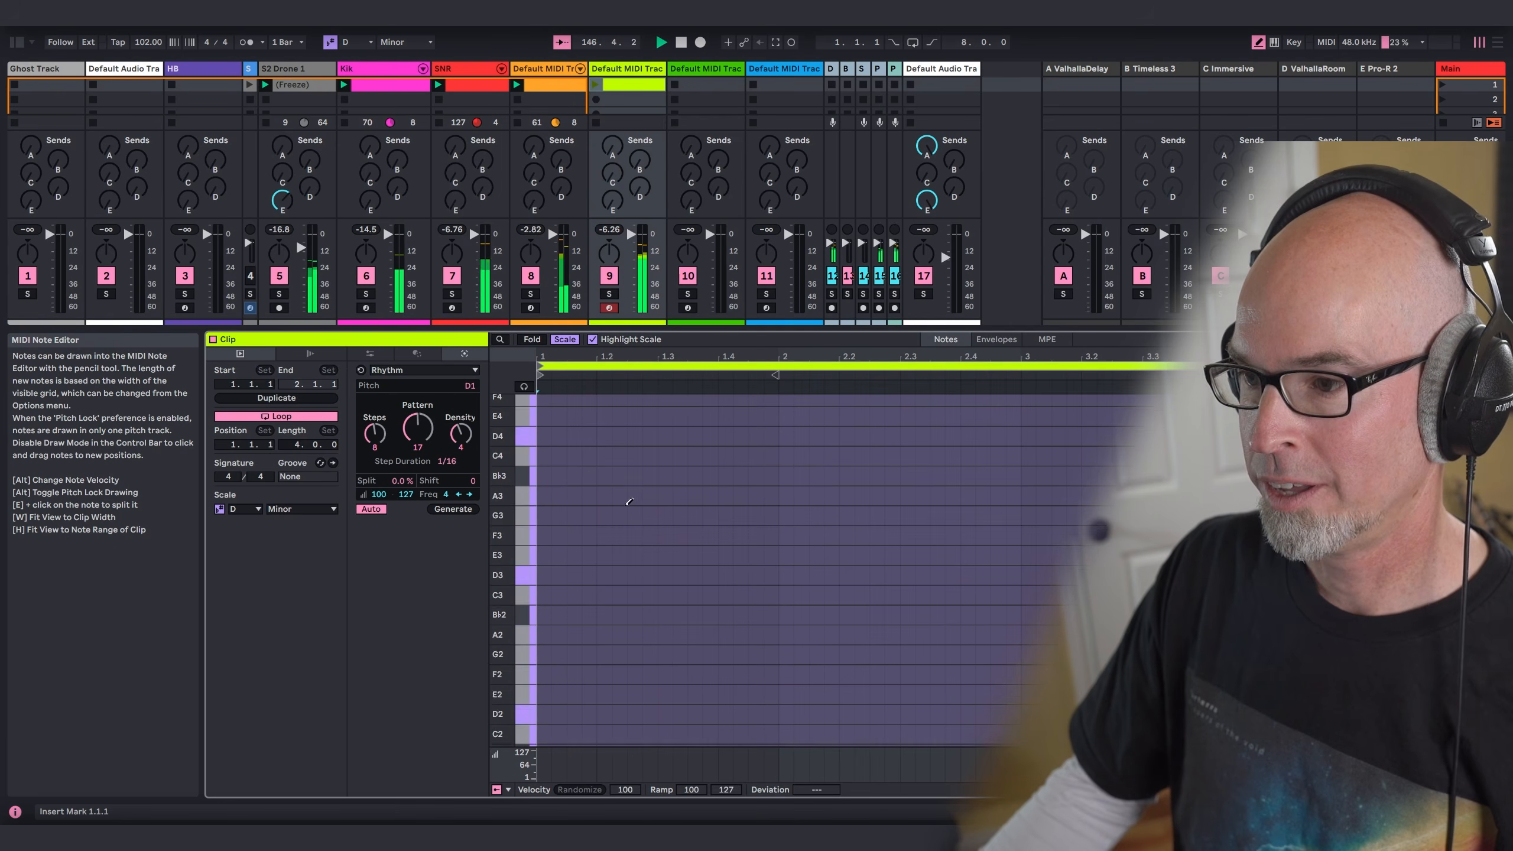
{"action": "scroll", "coordinate": [620, 544], "scroll_direction": "up", "scroll_amount": 1}
{"action": "right_click", "coordinate": [613, 528]}
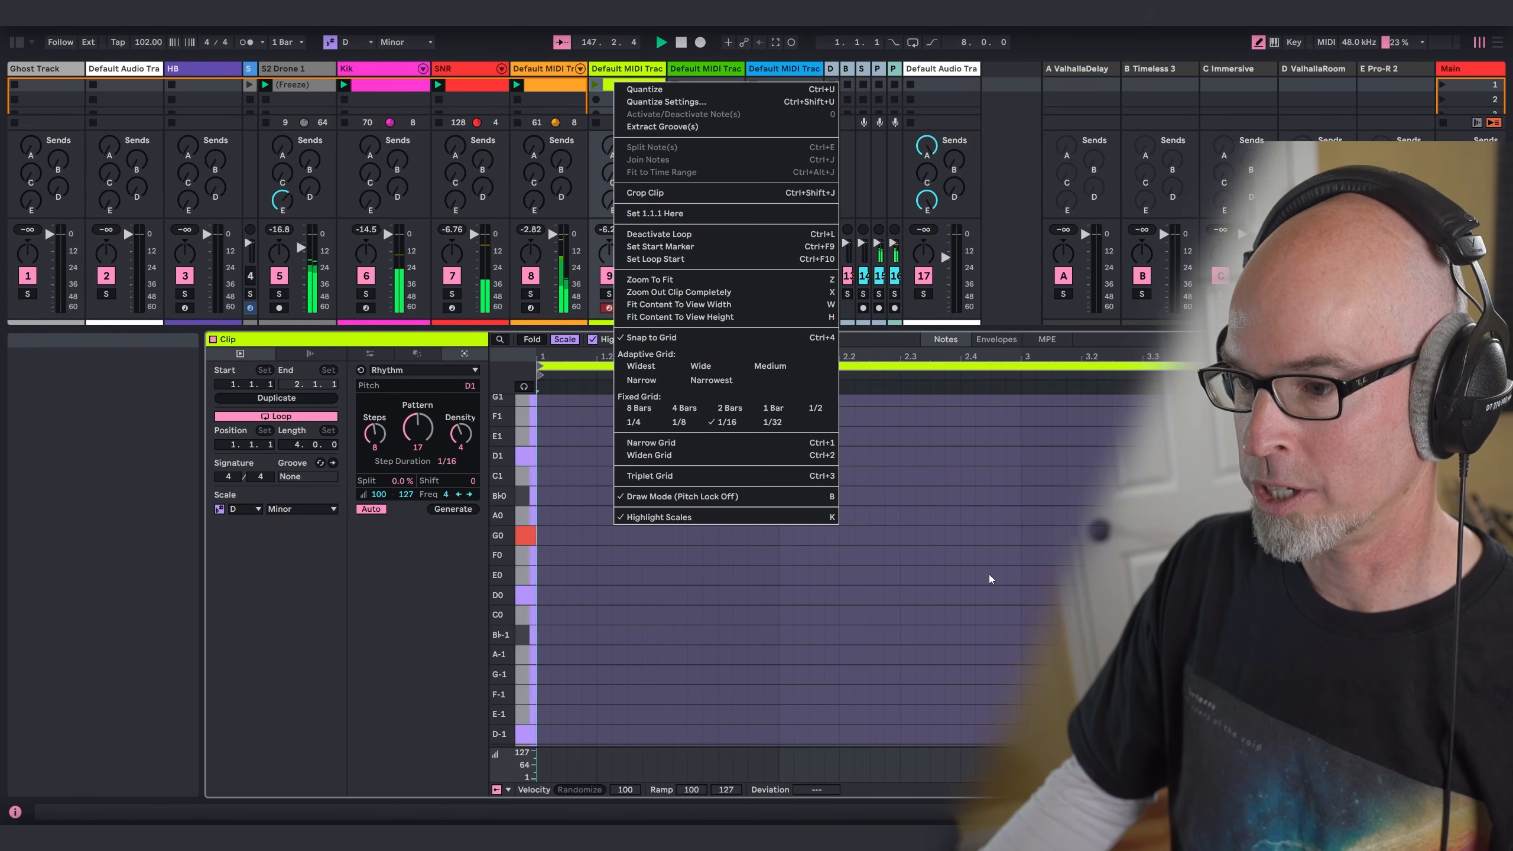
{"action": "left_click", "coordinate": [762, 408]}
{"action": "left_click", "coordinate": [587, 535]}
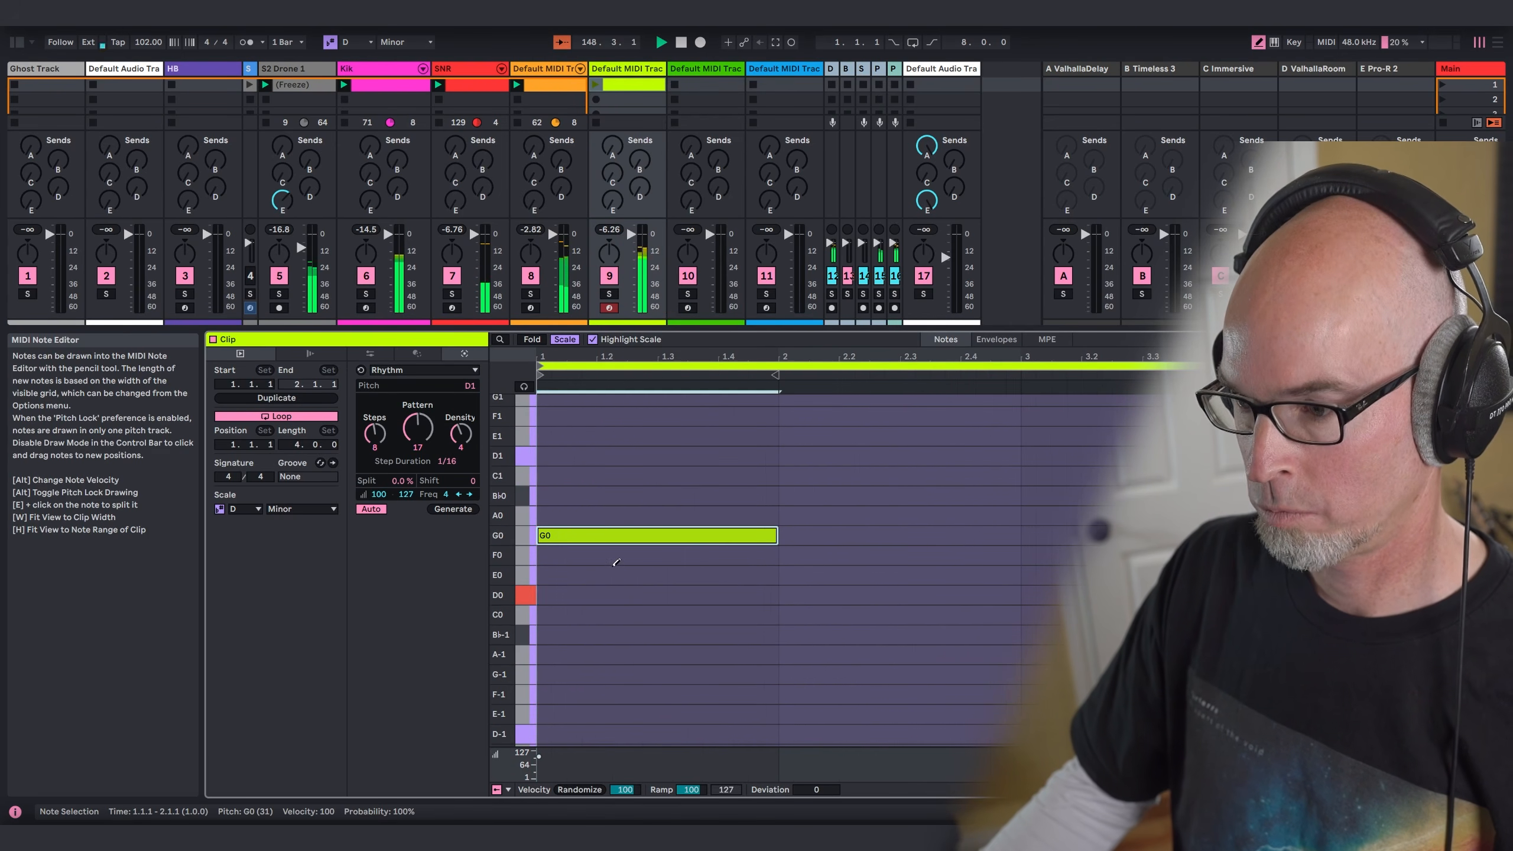
{"action": "left_click", "coordinate": [608, 595]}
{"action": "left_click", "coordinate": [619, 555]}
{"action": "left_click", "coordinate": [628, 536]}
{"action": "left_click", "coordinate": [631, 535]}
{"action": "left_click", "coordinate": [667, 555]}
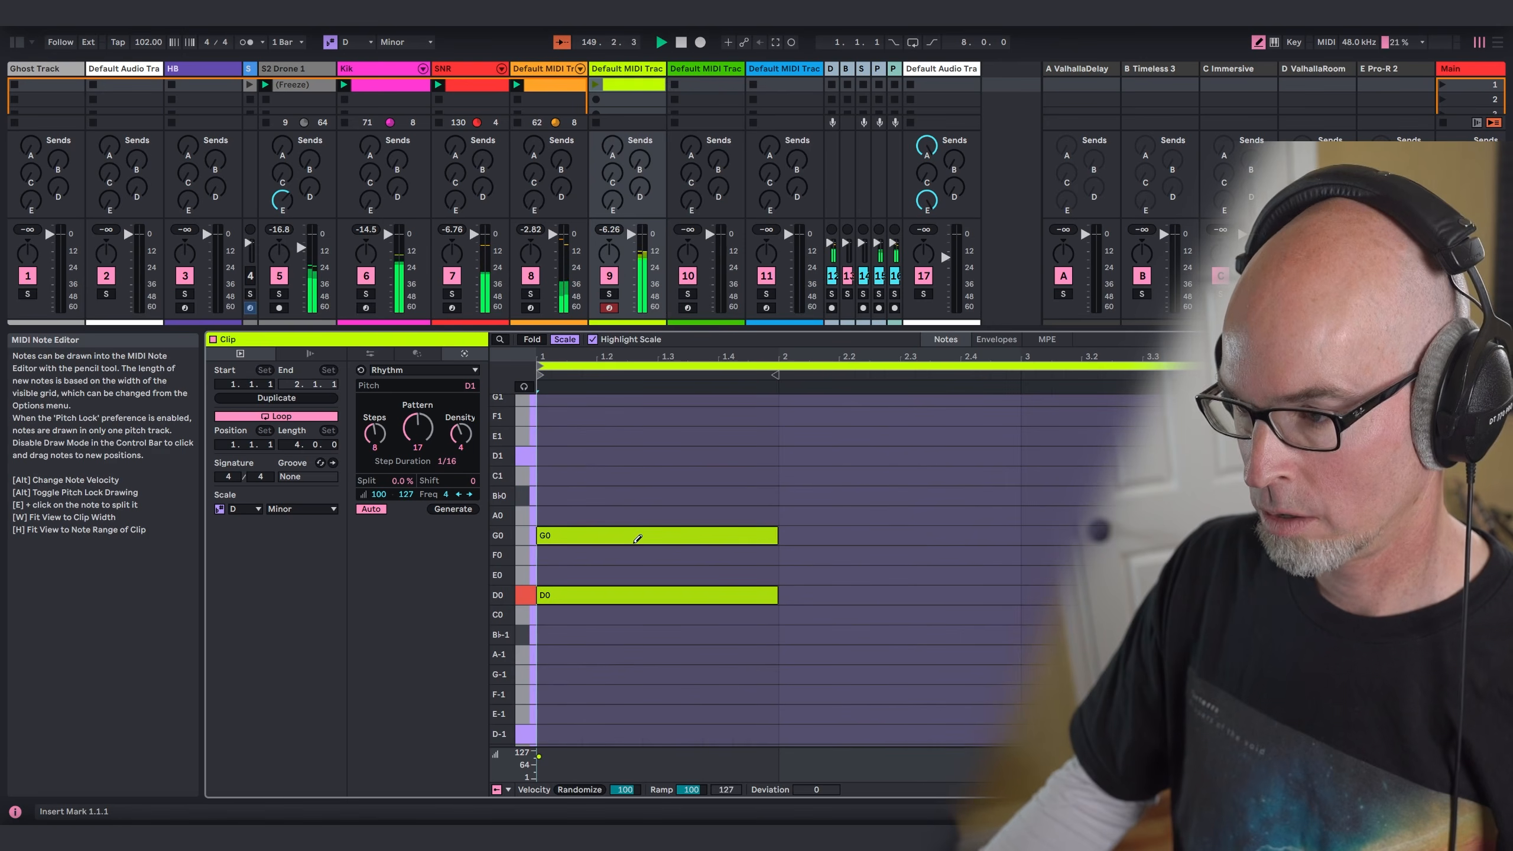
{"action": "left_click", "coordinate": [685, 535]}
Step: Draw a one-bar B♭0 note in bar 2 and a G0 note in bar 3 of the clip
{"action": "left_click", "coordinate": [894, 496]}
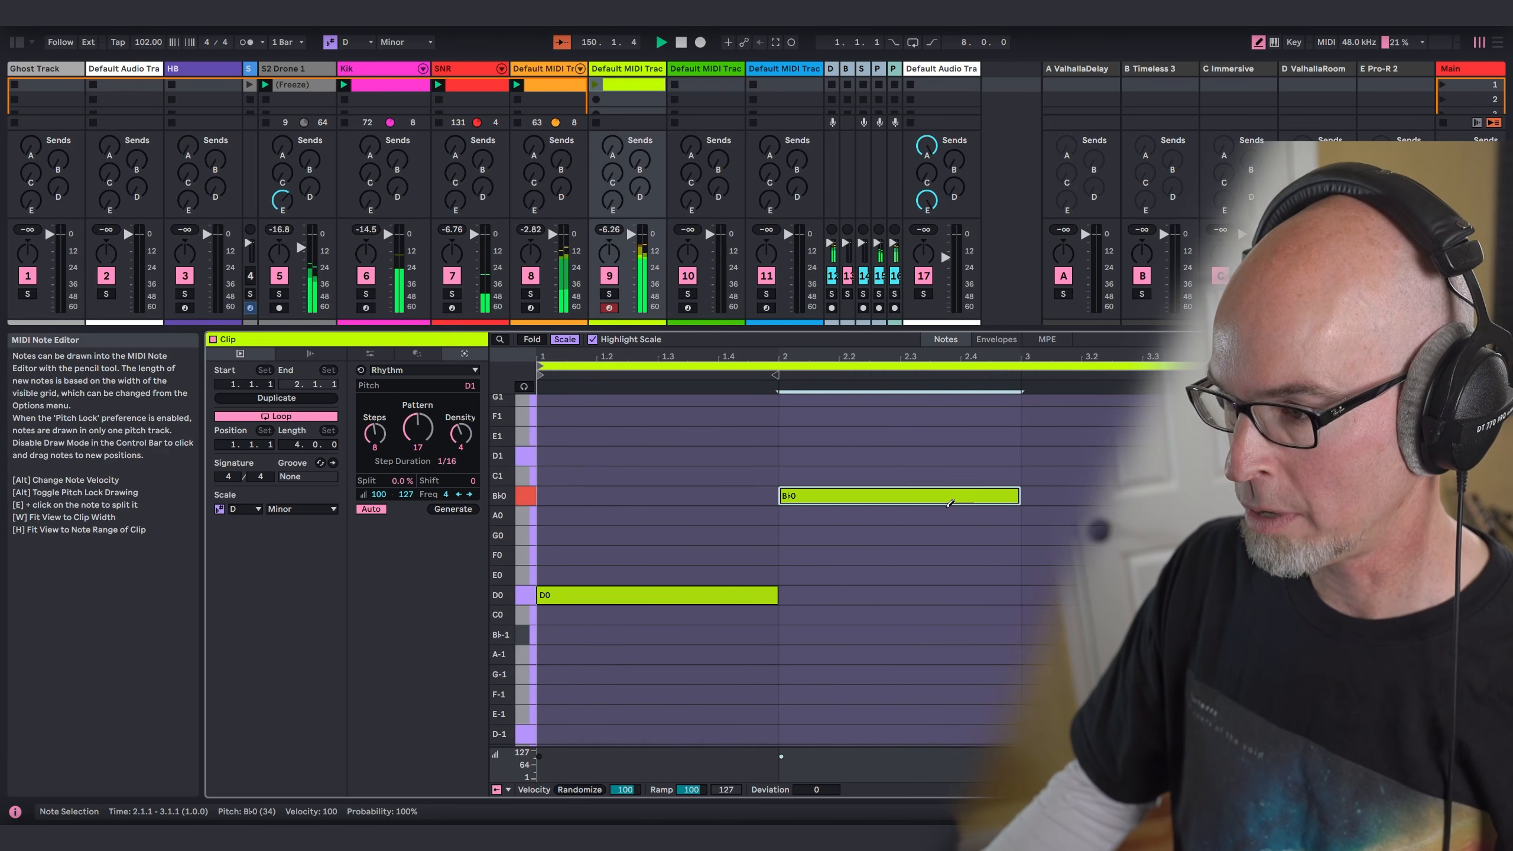
{"action": "left_click", "coordinate": [1101, 527]}
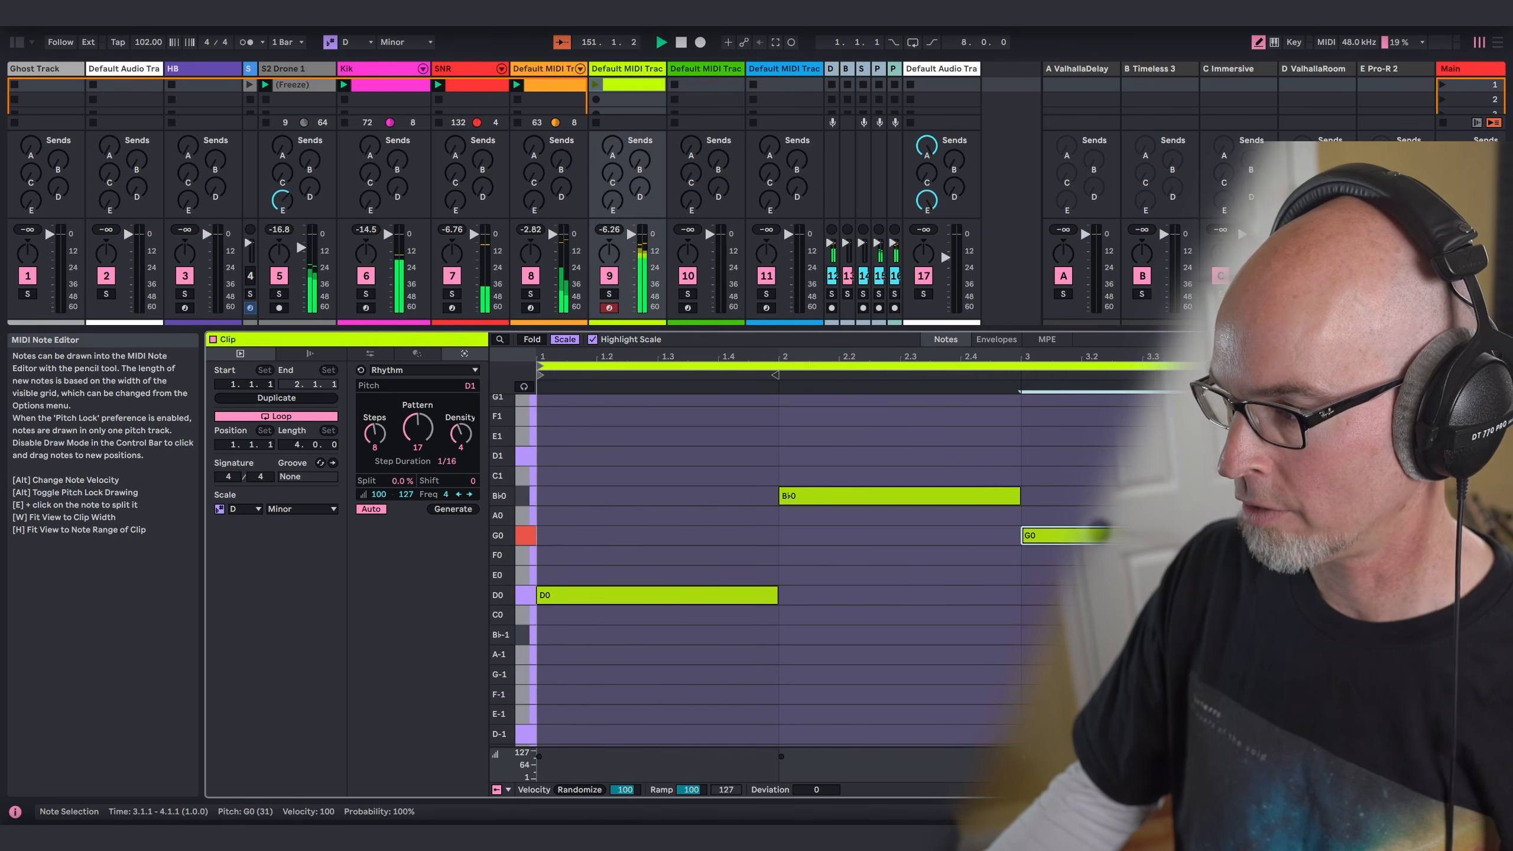
{"action": "left_click", "coordinate": [1100, 527]}
{"action": "left_click", "coordinate": [1072, 535]}
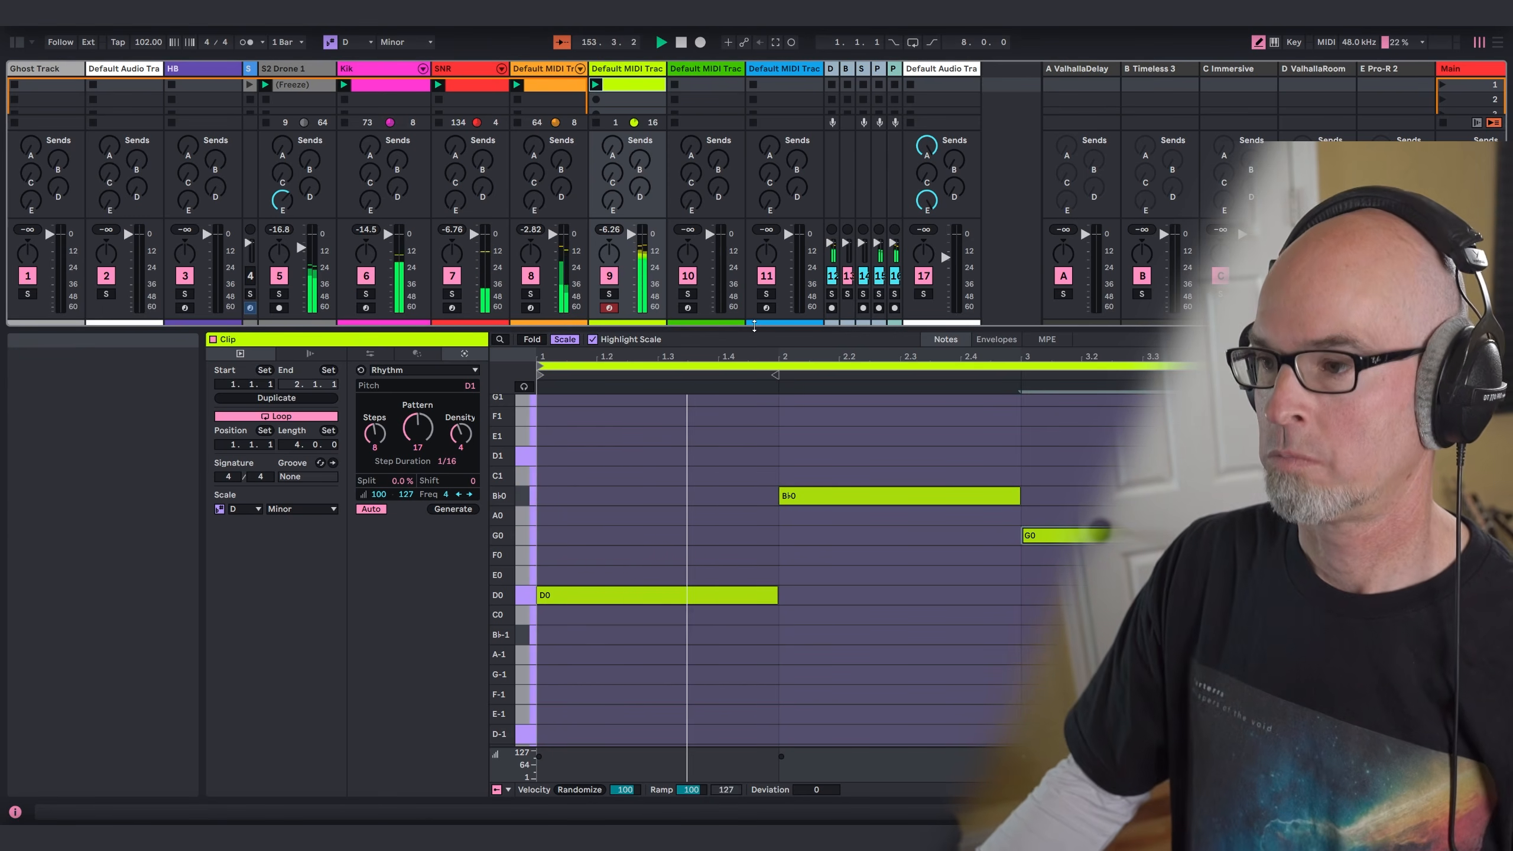
Step: Route track 9's audio to Bass Bus and set its Utility gain to -5 dB
{"action": "key", "text": "shift+Tab"}
{"action": "left_click", "coordinate": [626, 416]}
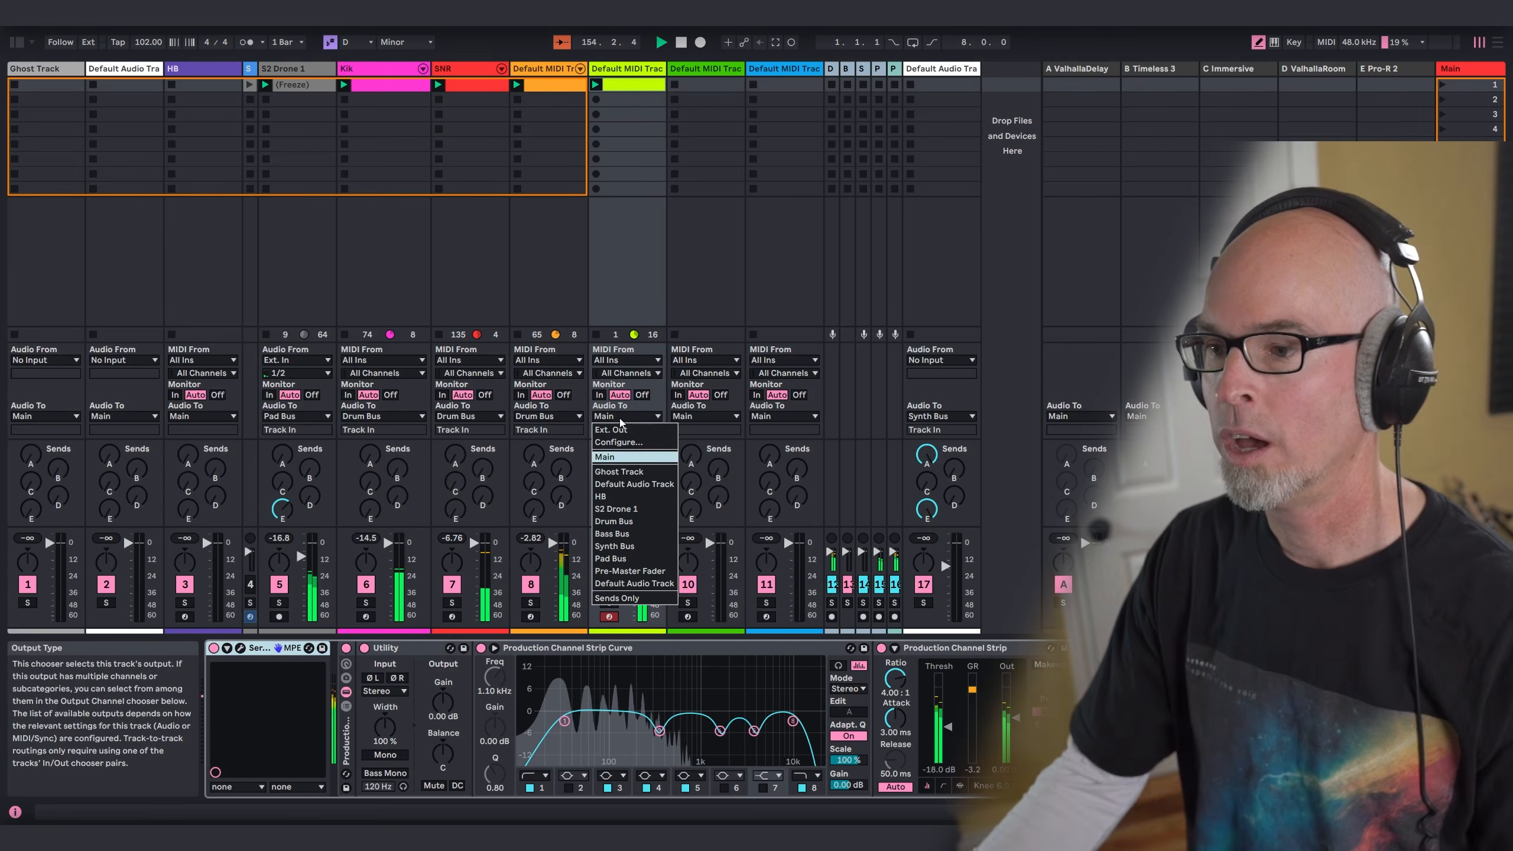
{"action": "left_click", "coordinate": [626, 534]}
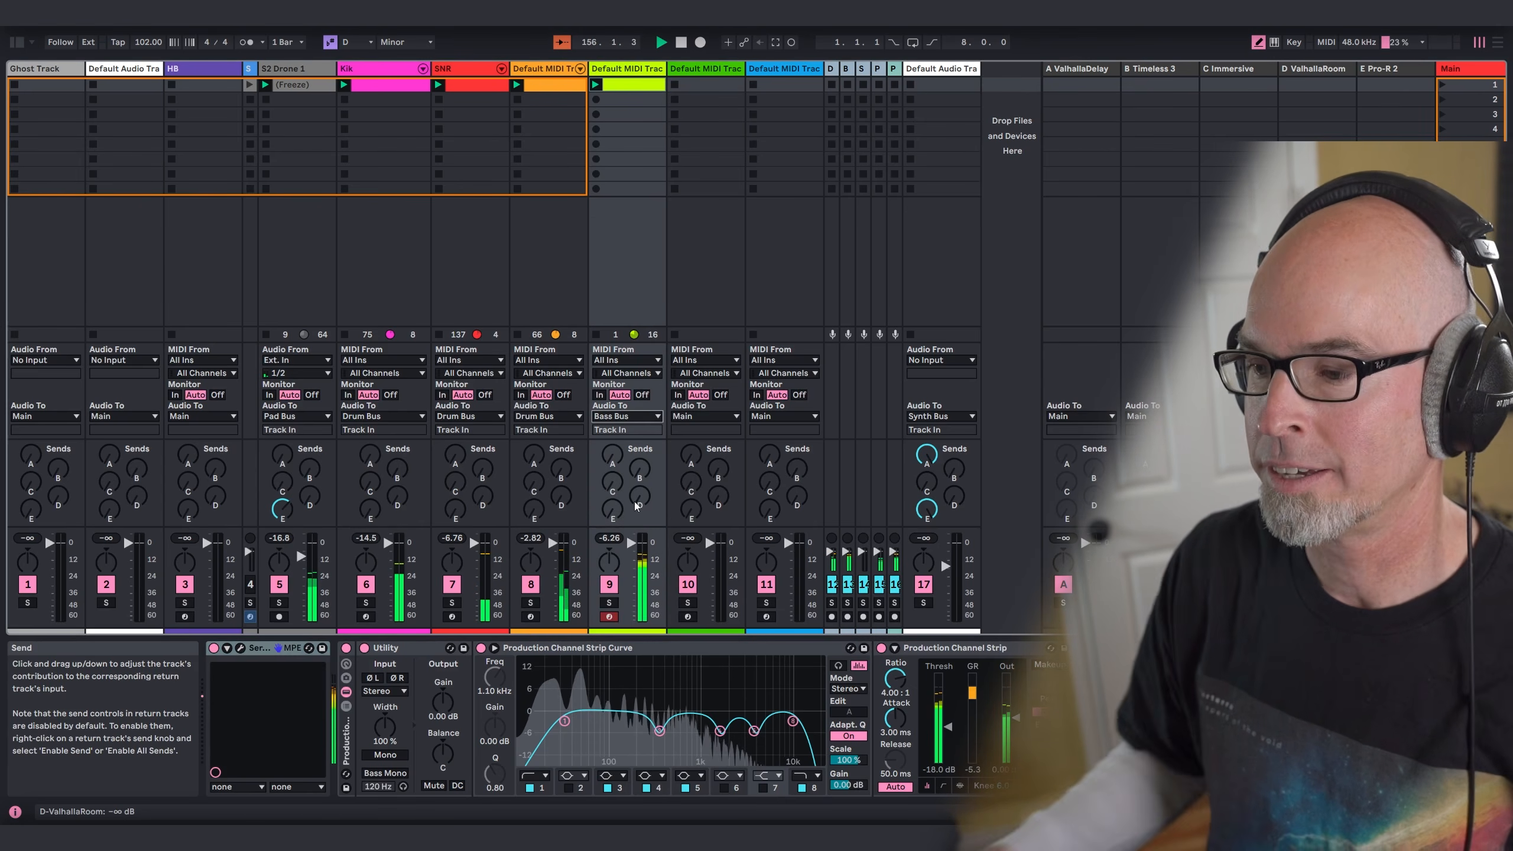
{"action": "left_click_drag", "start_coordinate": [443, 702], "coordinate": [443, 722]}
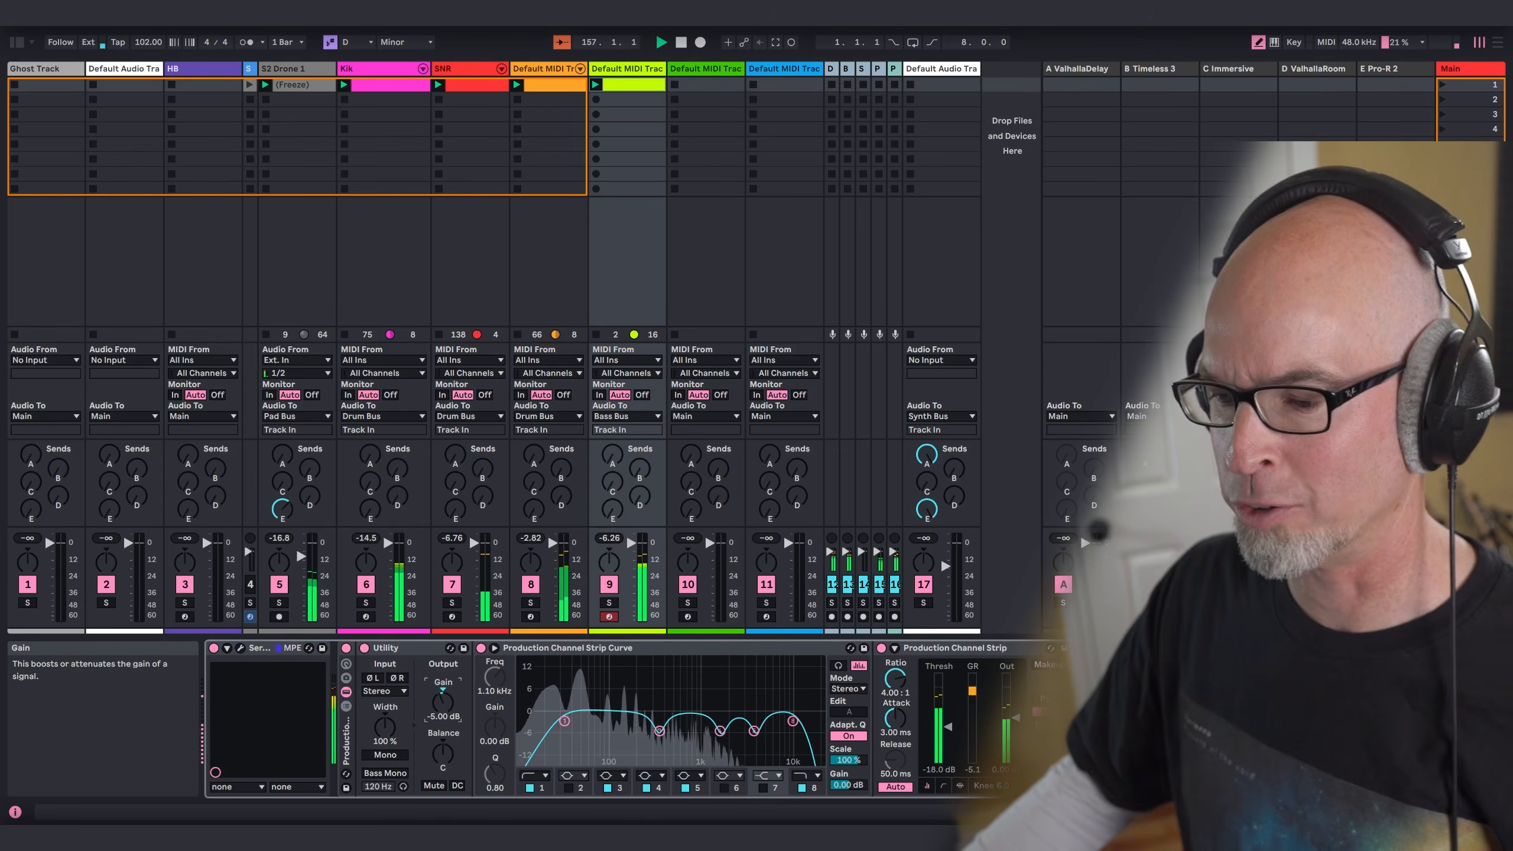
Step: Add a Compressor to track 9's Serum 2 main effects with a -12.2 dB threshold and 5.3 dB gain
{"action": "left_click", "coordinate": [241, 648]}
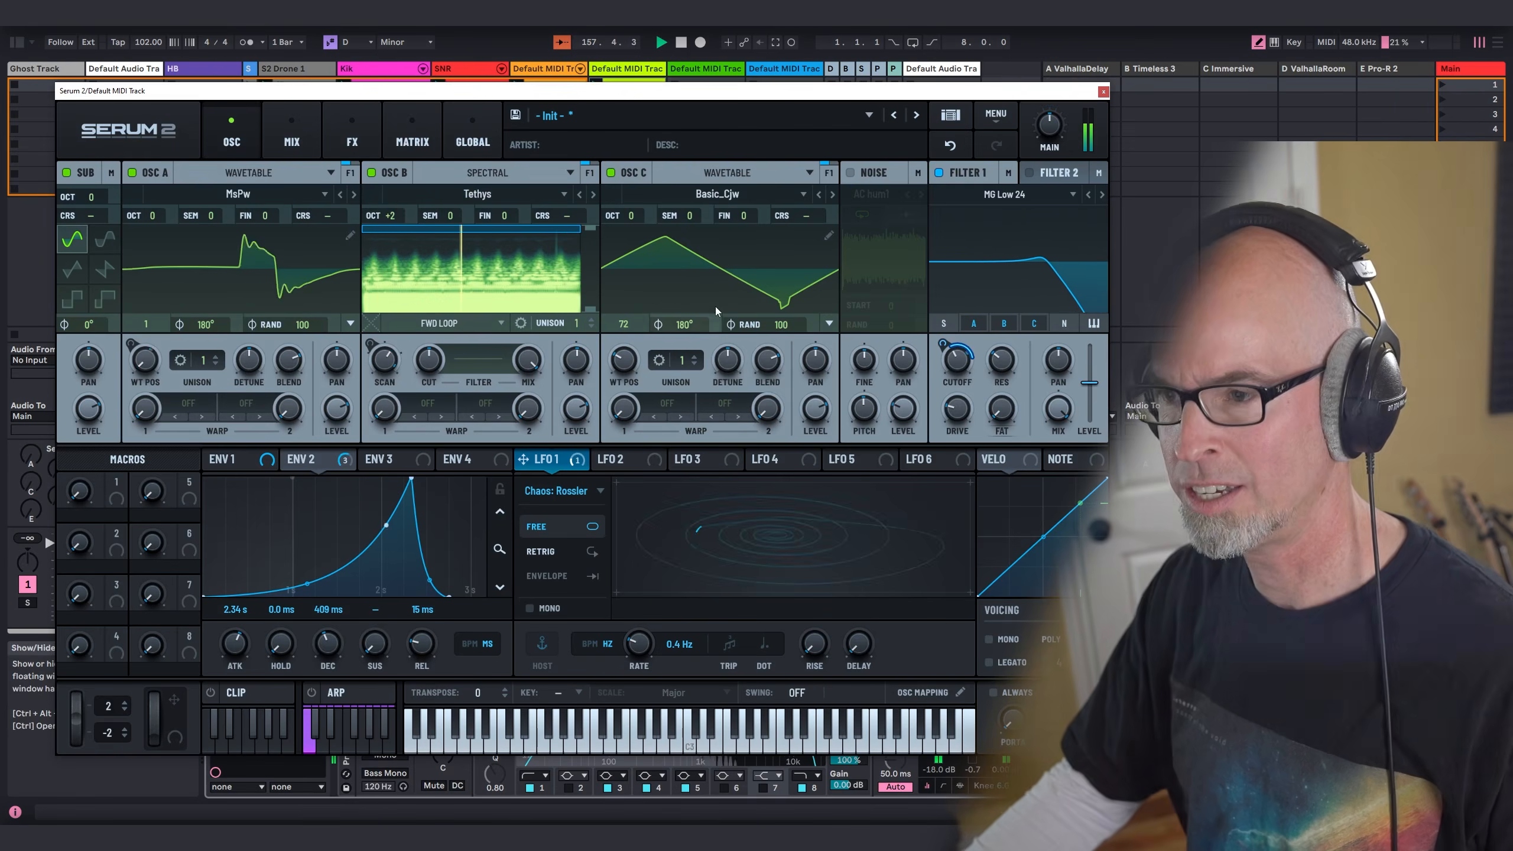
{"action": "left_click", "coordinate": [343, 129]}
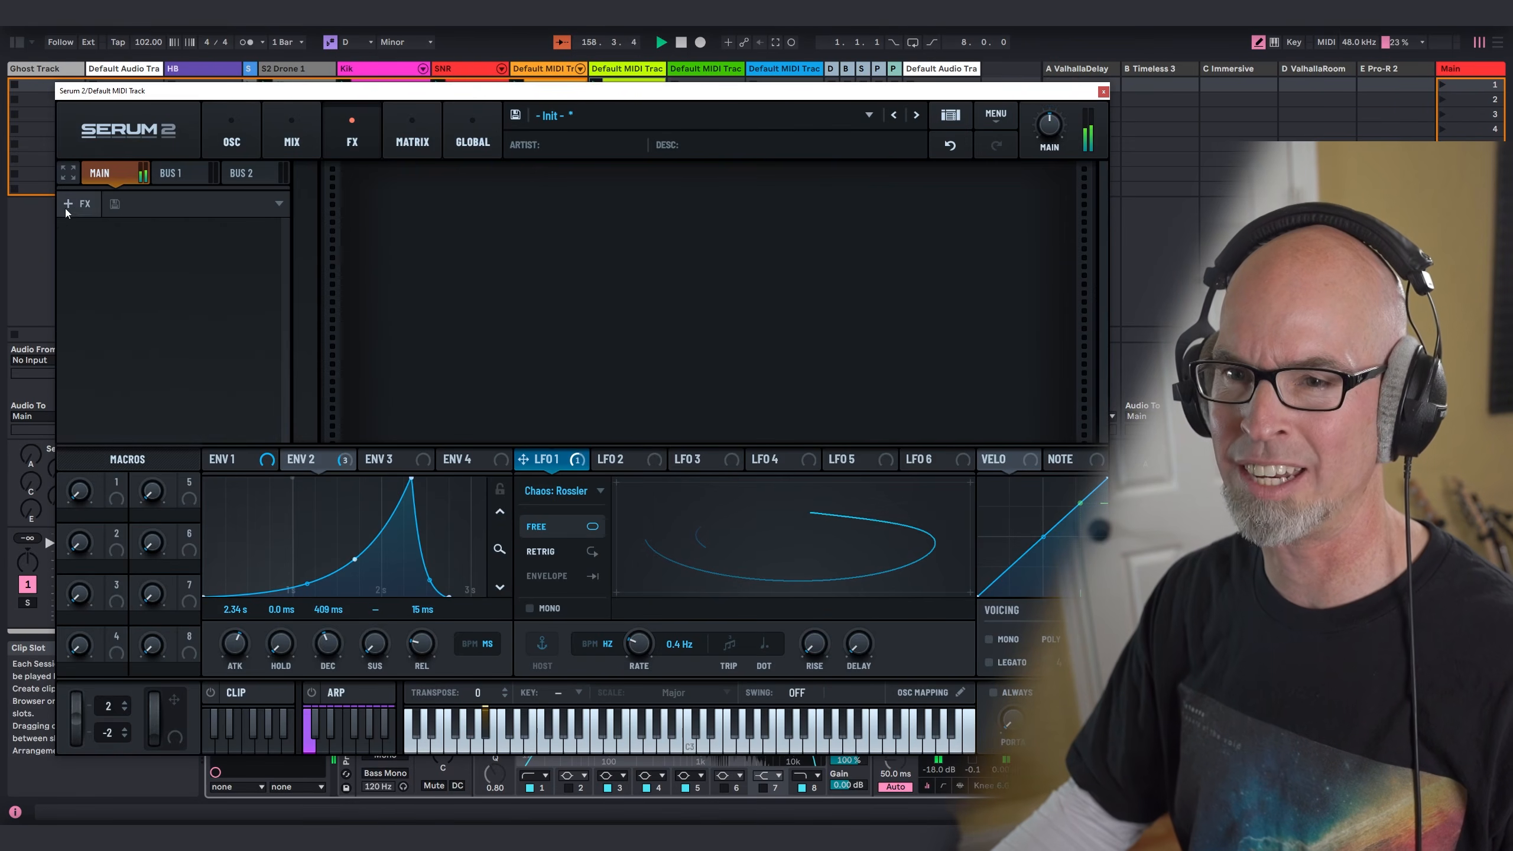
{"action": "left_click", "coordinate": [67, 203]}
{"action": "left_click", "coordinate": [119, 254]}
{"action": "mouse_move", "coordinate": [734, 169]}
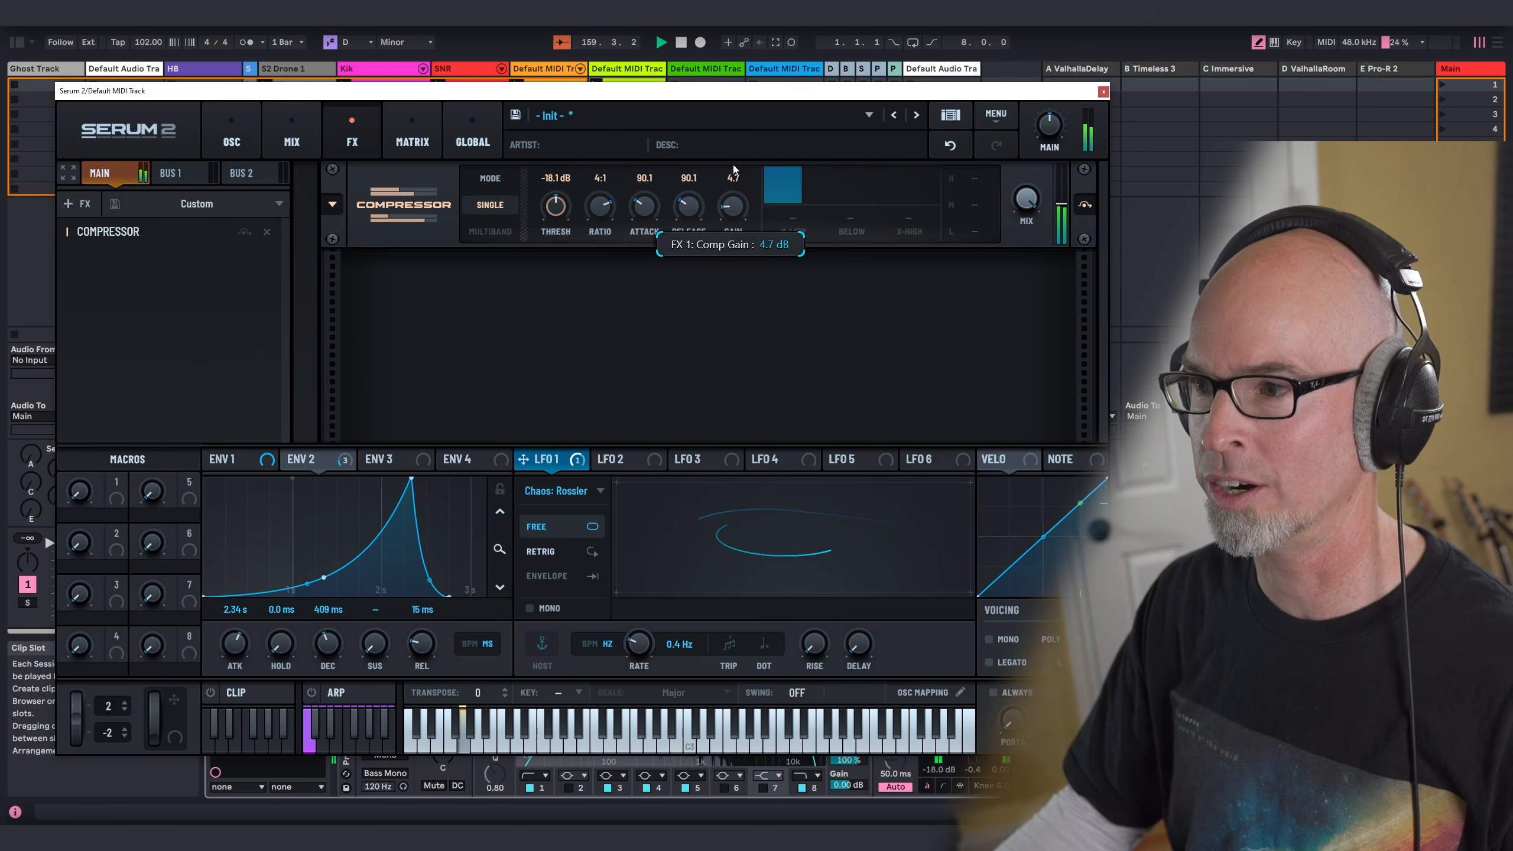
{"action": "left_click_drag", "start_coordinate": [736, 150], "coordinate": [736, 144]}
{"action": "left_click_drag", "start_coordinate": [736, 209], "coordinate": [744, 234]}
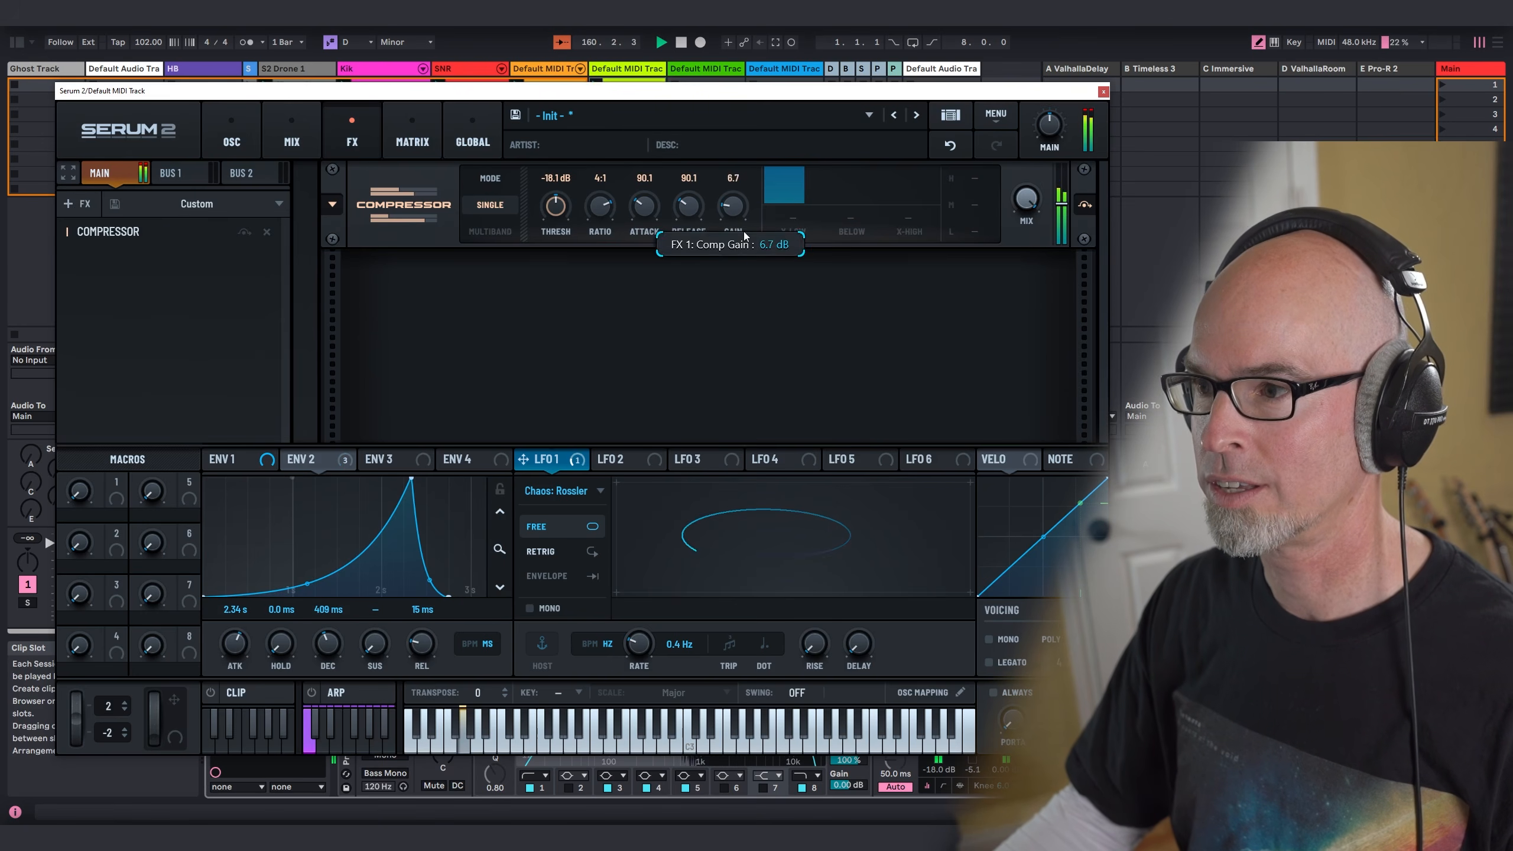
{"action": "left_click_drag", "start_coordinate": [558, 210], "coordinate": [561, 236]}
{"action": "left_click_drag", "start_coordinate": [737, 215], "coordinate": [738, 219]}
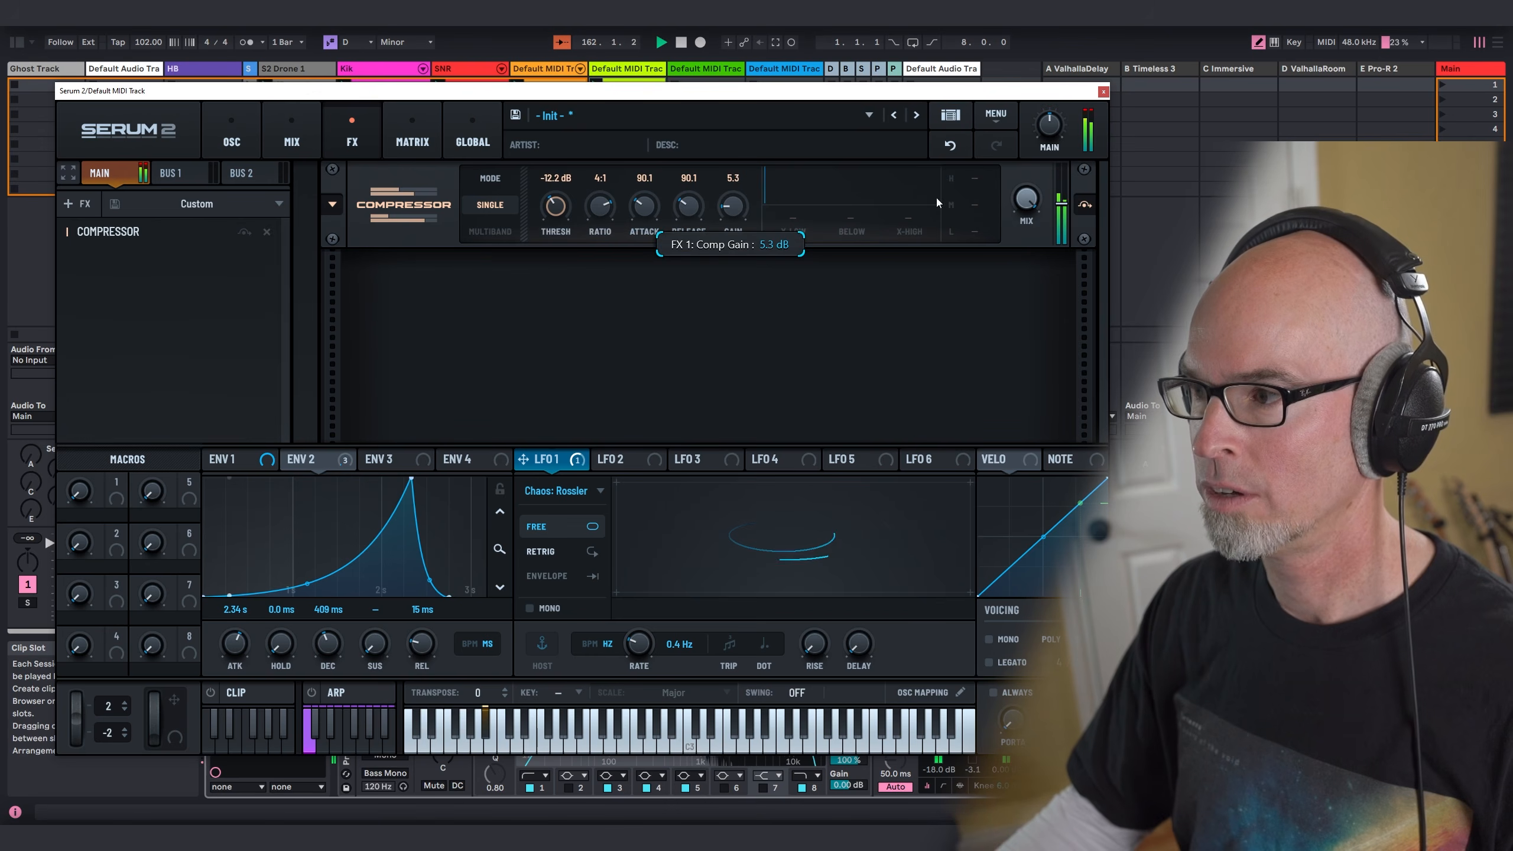
Step: Add a Hyper/Dimension effect after the Compressor
{"action": "left_click", "coordinate": [77, 203]}
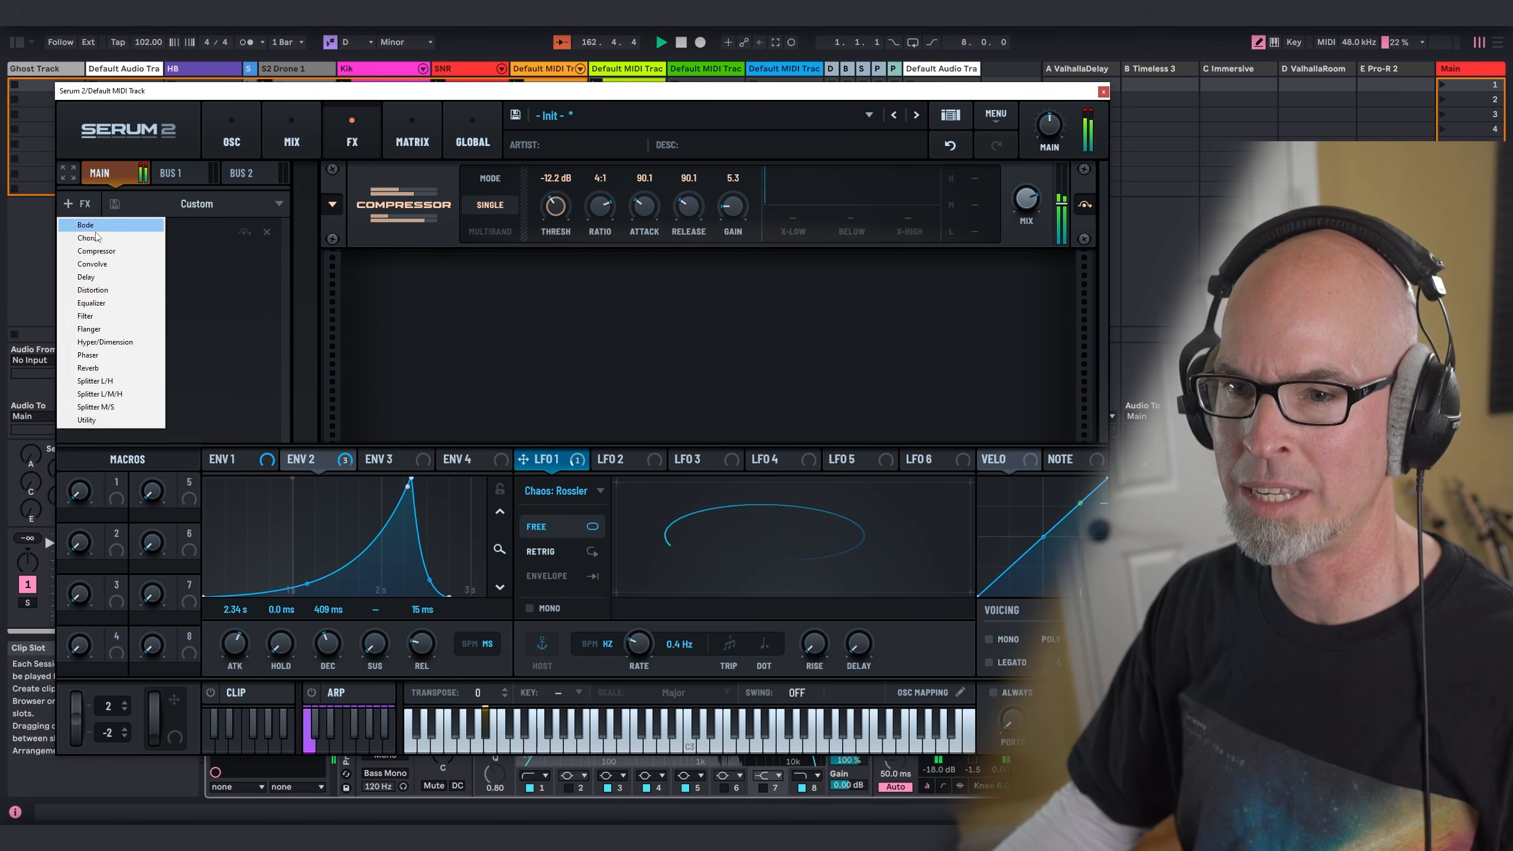
{"action": "left_click", "coordinate": [104, 342]}
{"action": "mouse_move", "coordinate": [618, 279]}
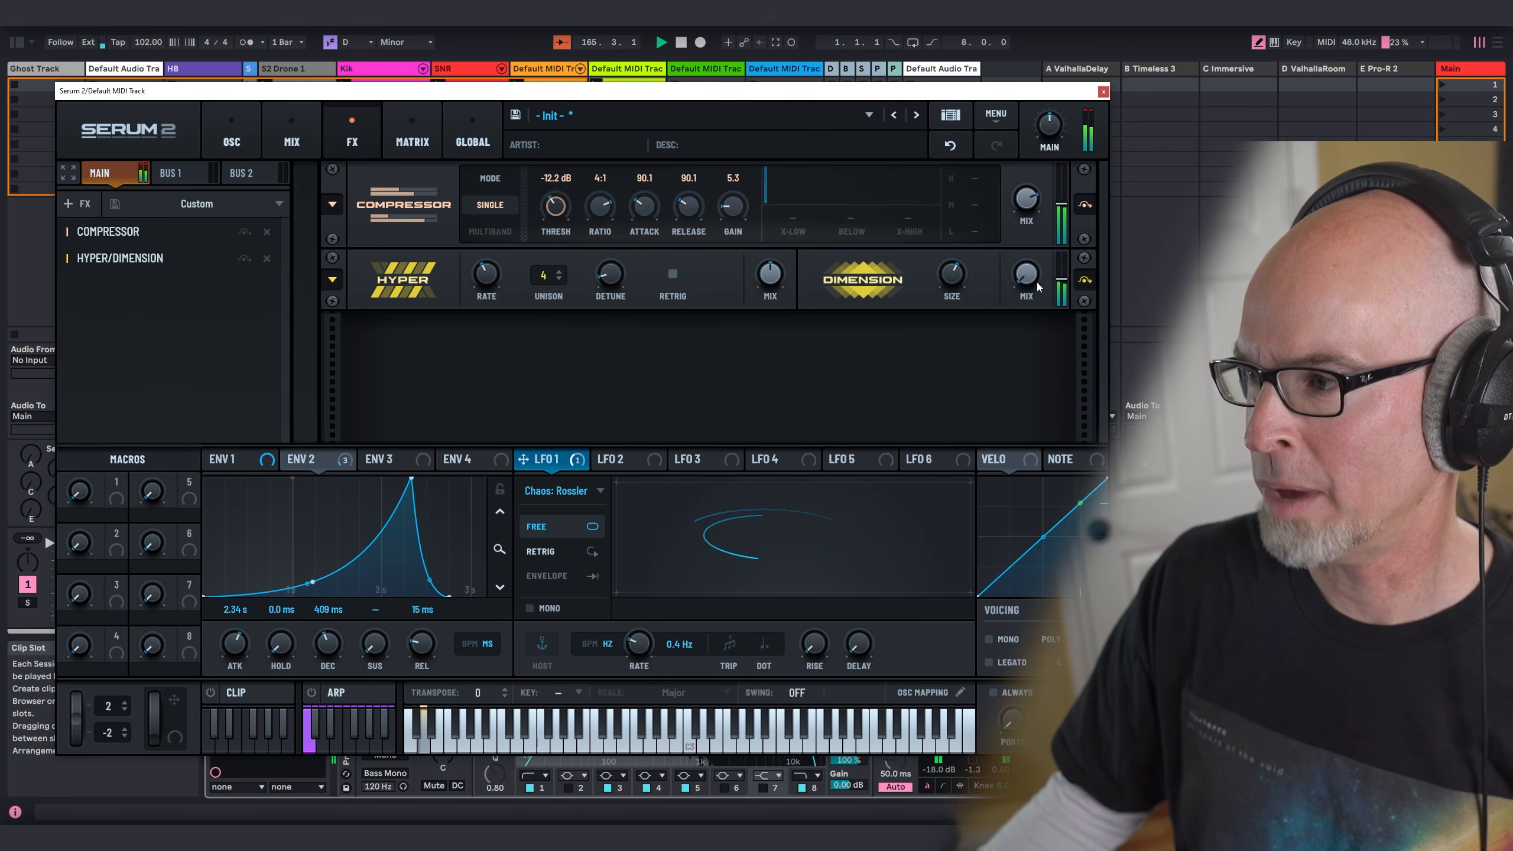
Step: Add a Reverb in Hall mode with a longer decay and 12% mix, and close the synth window
{"action": "left_click", "coordinate": [76, 203]}
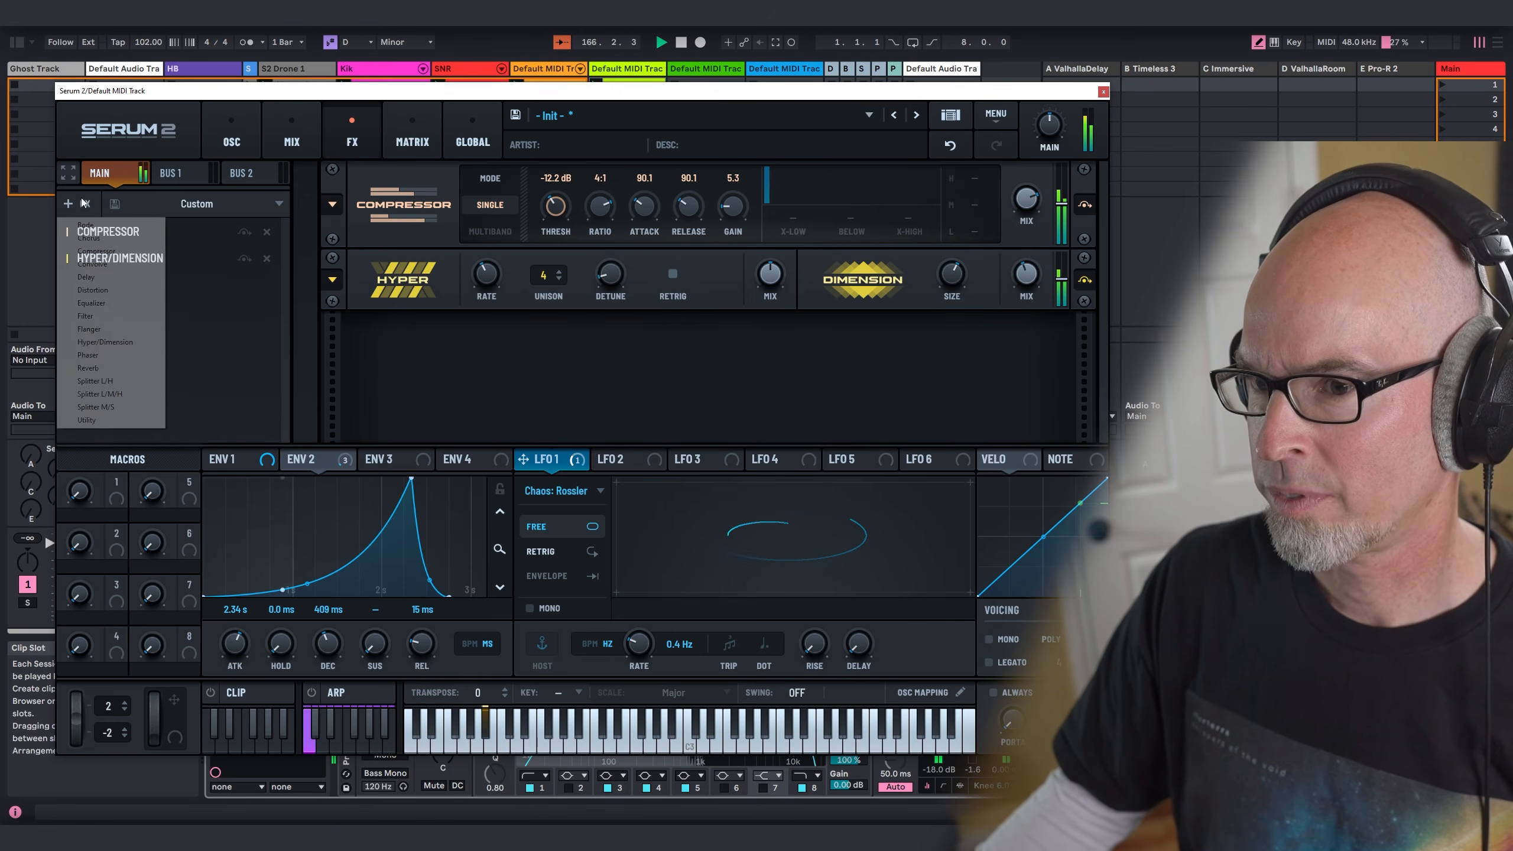
{"action": "left_click", "coordinate": [87, 368]}
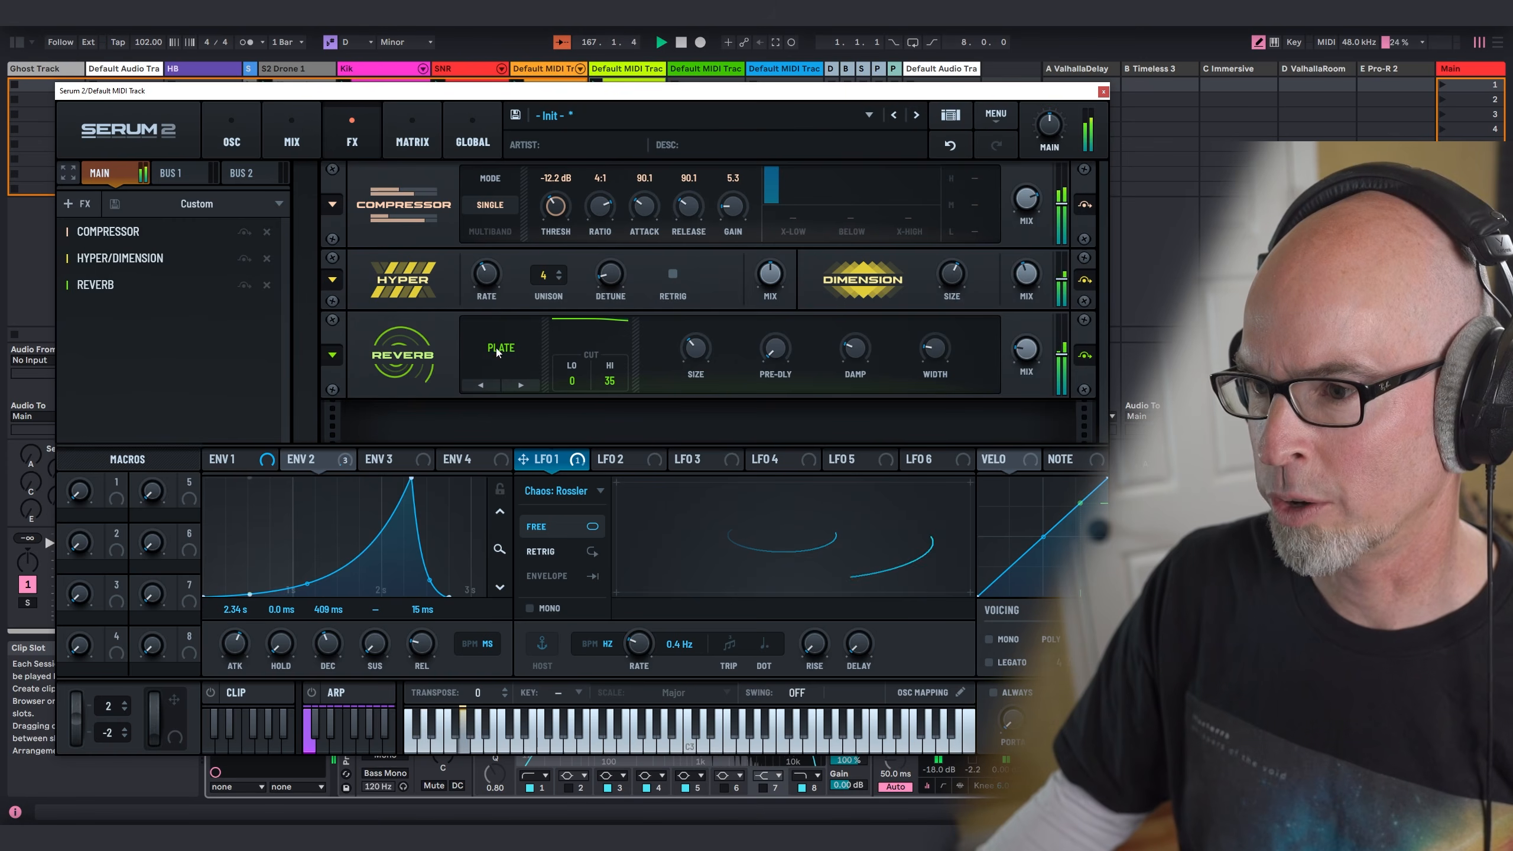
{"action": "left_click", "coordinate": [498, 351]}
{"action": "left_click", "coordinate": [501, 395]}
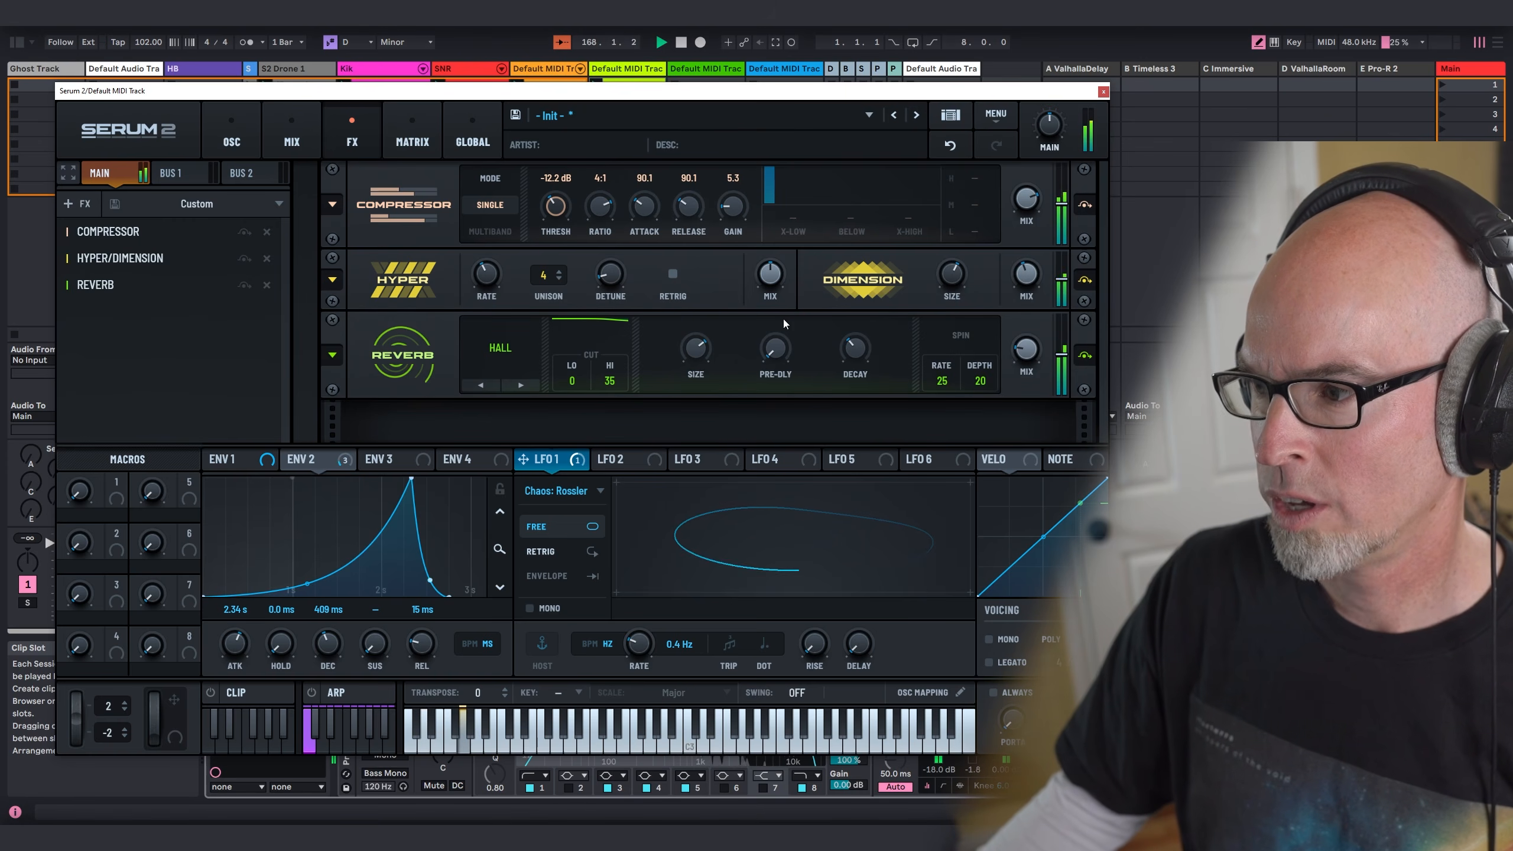
{"action": "left_click_drag", "start_coordinate": [864, 352], "coordinate": [866, 321]}
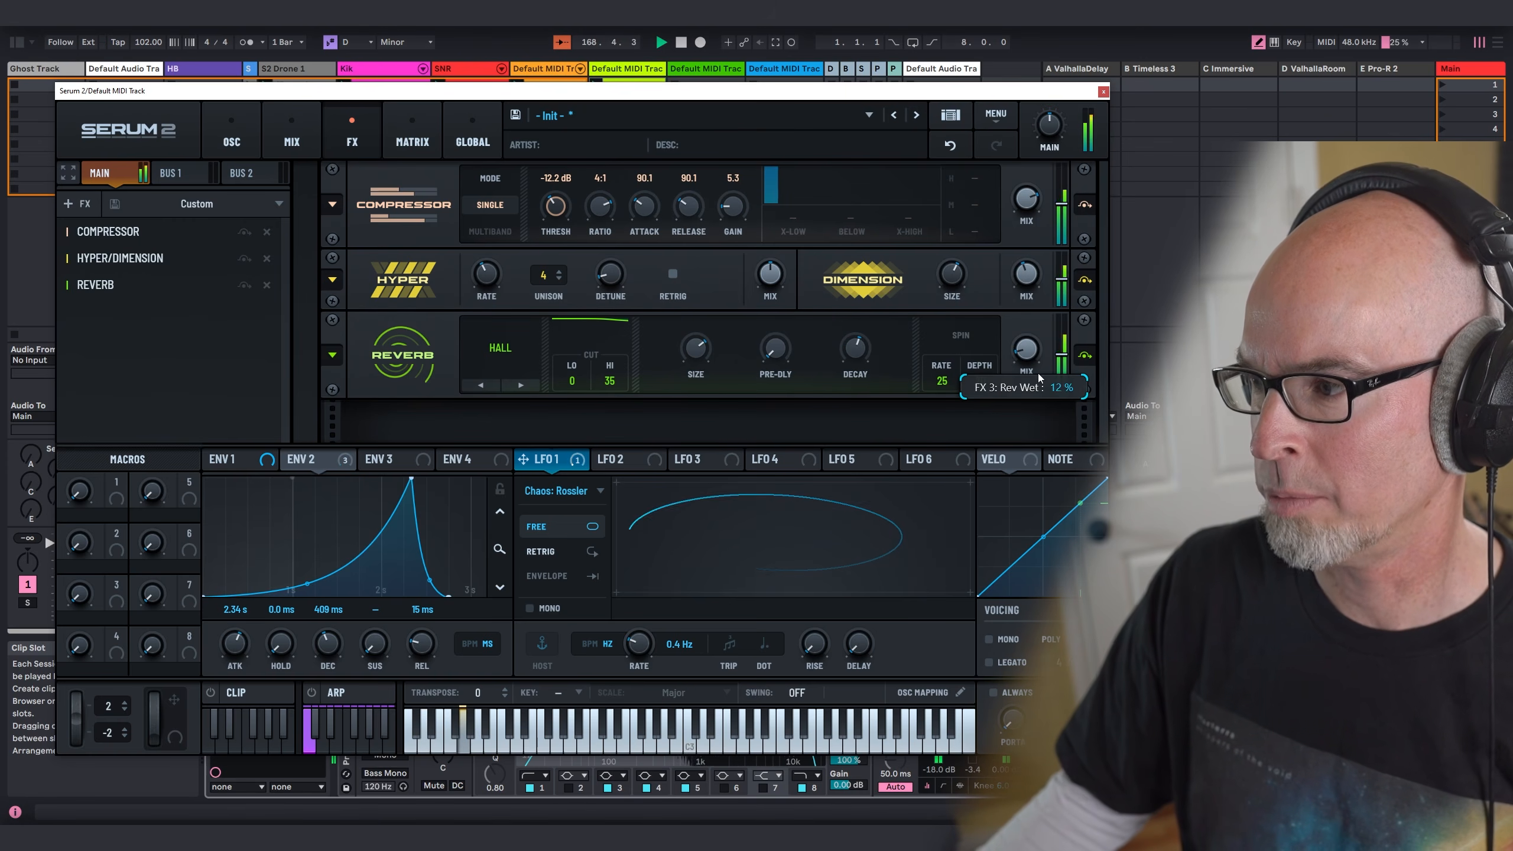
{"action": "left_click", "coordinate": [231, 141]}
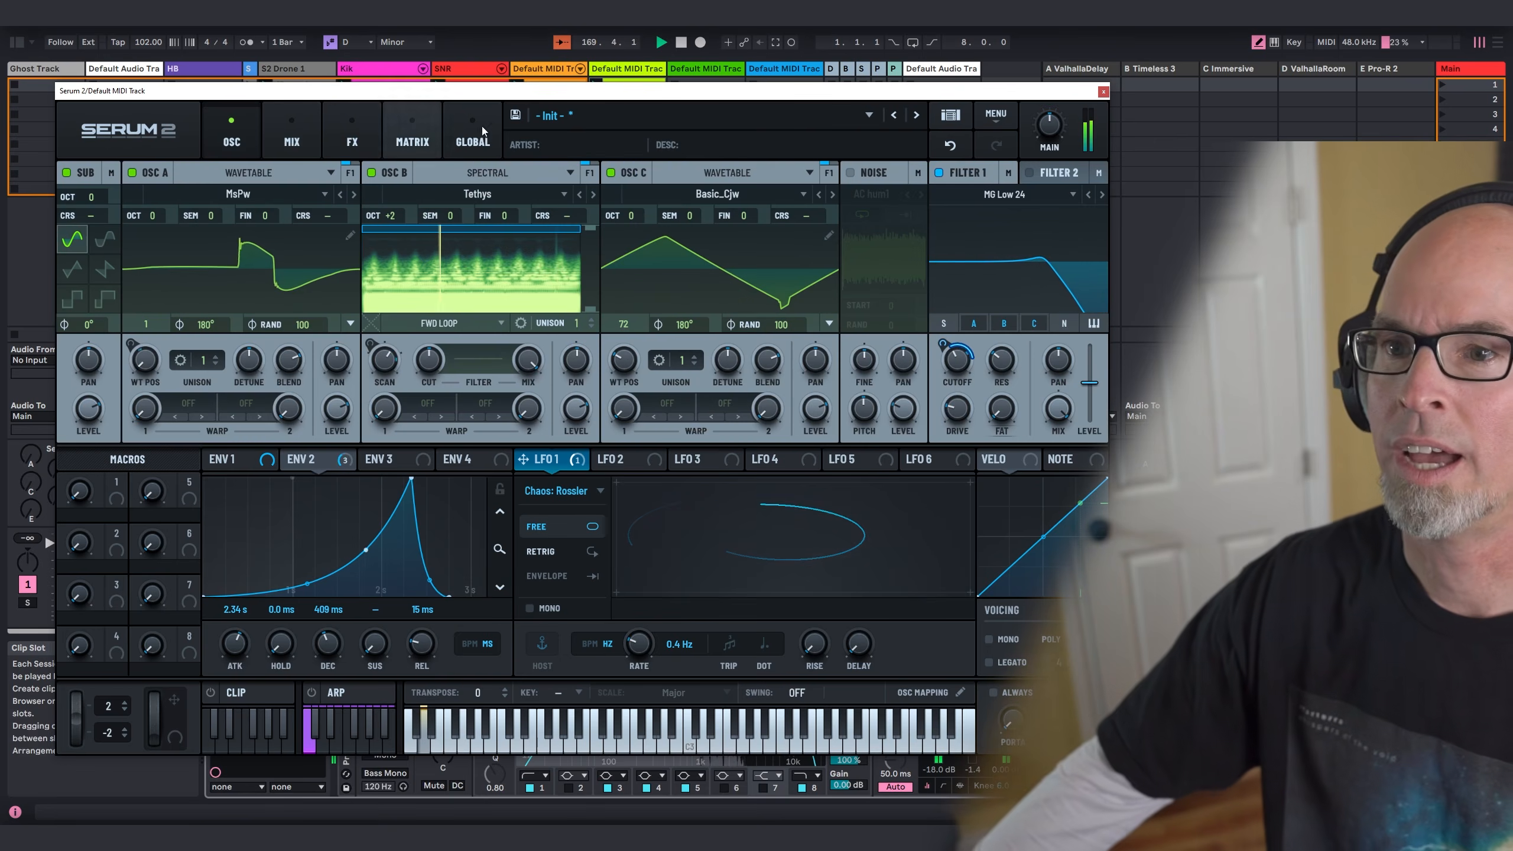
{"action": "left_click", "coordinate": [1104, 90]}
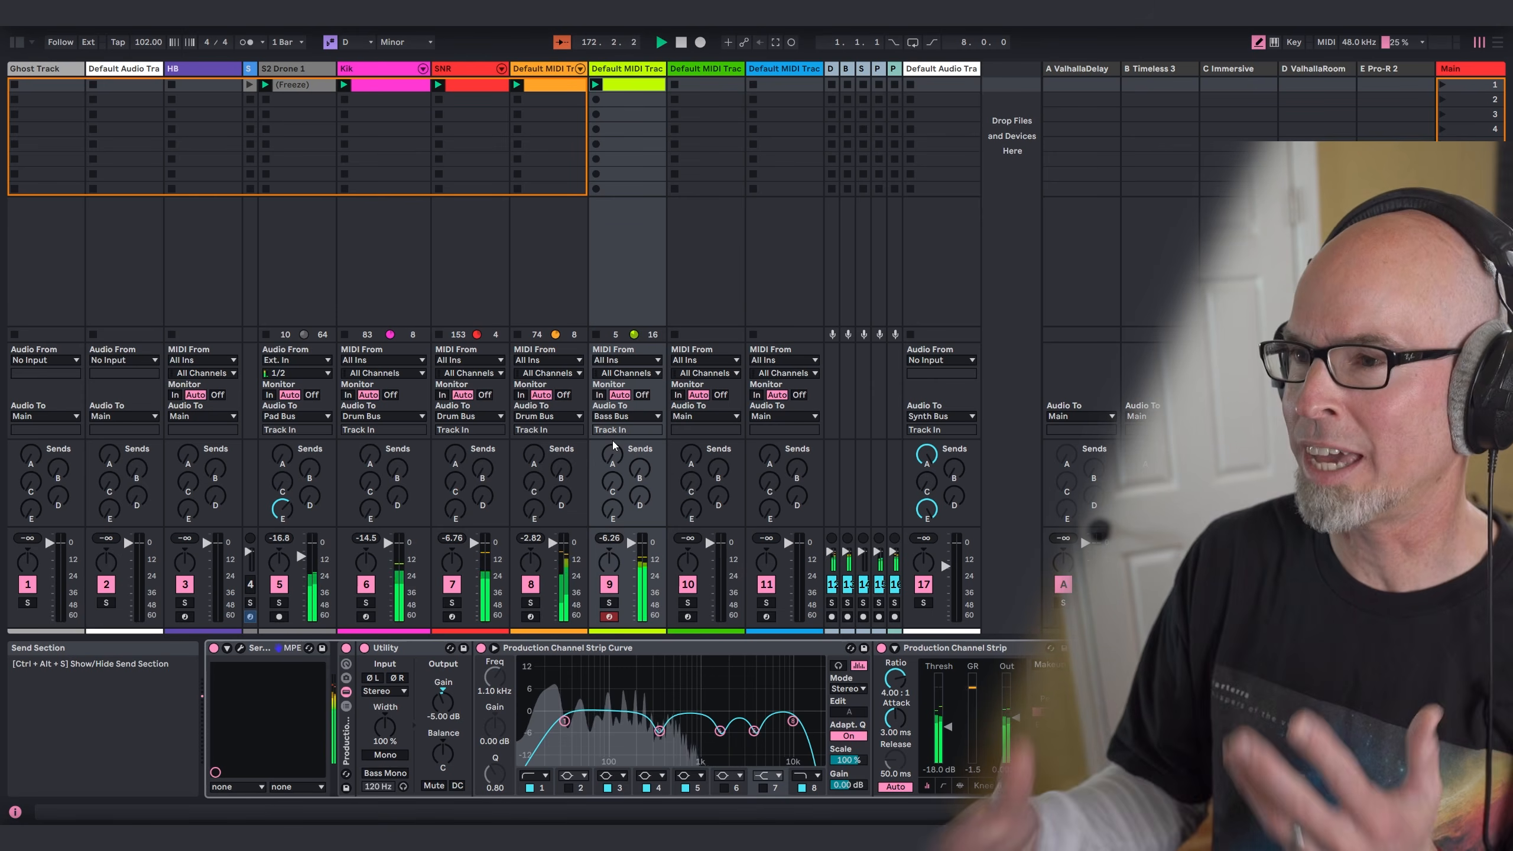
Step: Rename track 8 as Glitch and track 9 as Bass
{"action": "left_click", "coordinate": [548, 70]}
{"action": "key", "text": "ctrl+r"}
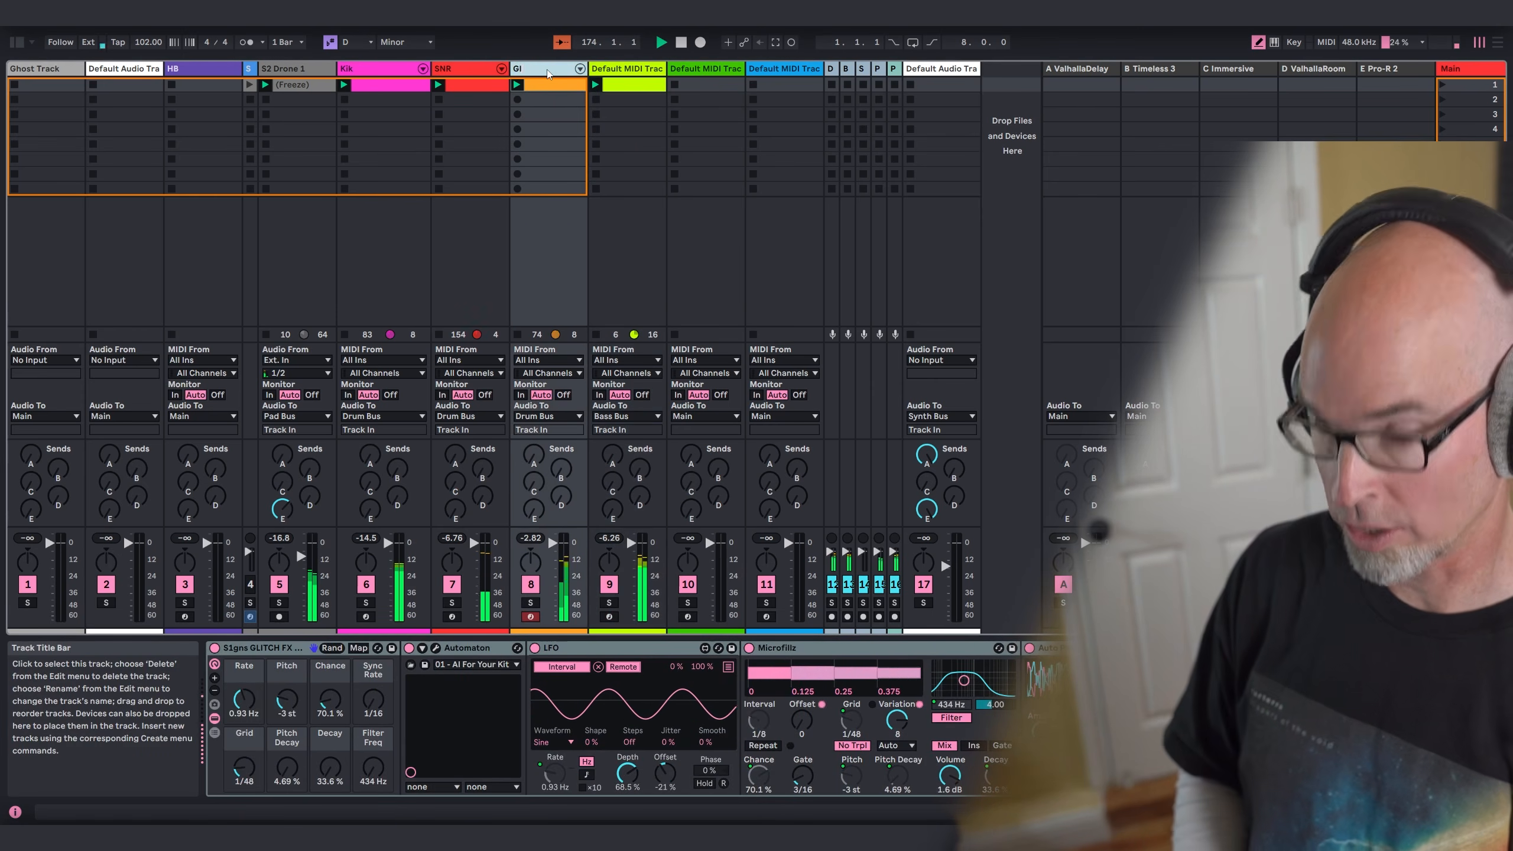
{"action": "type", "text": "Glitch"}
{"action": "key", "text": "Tab"}
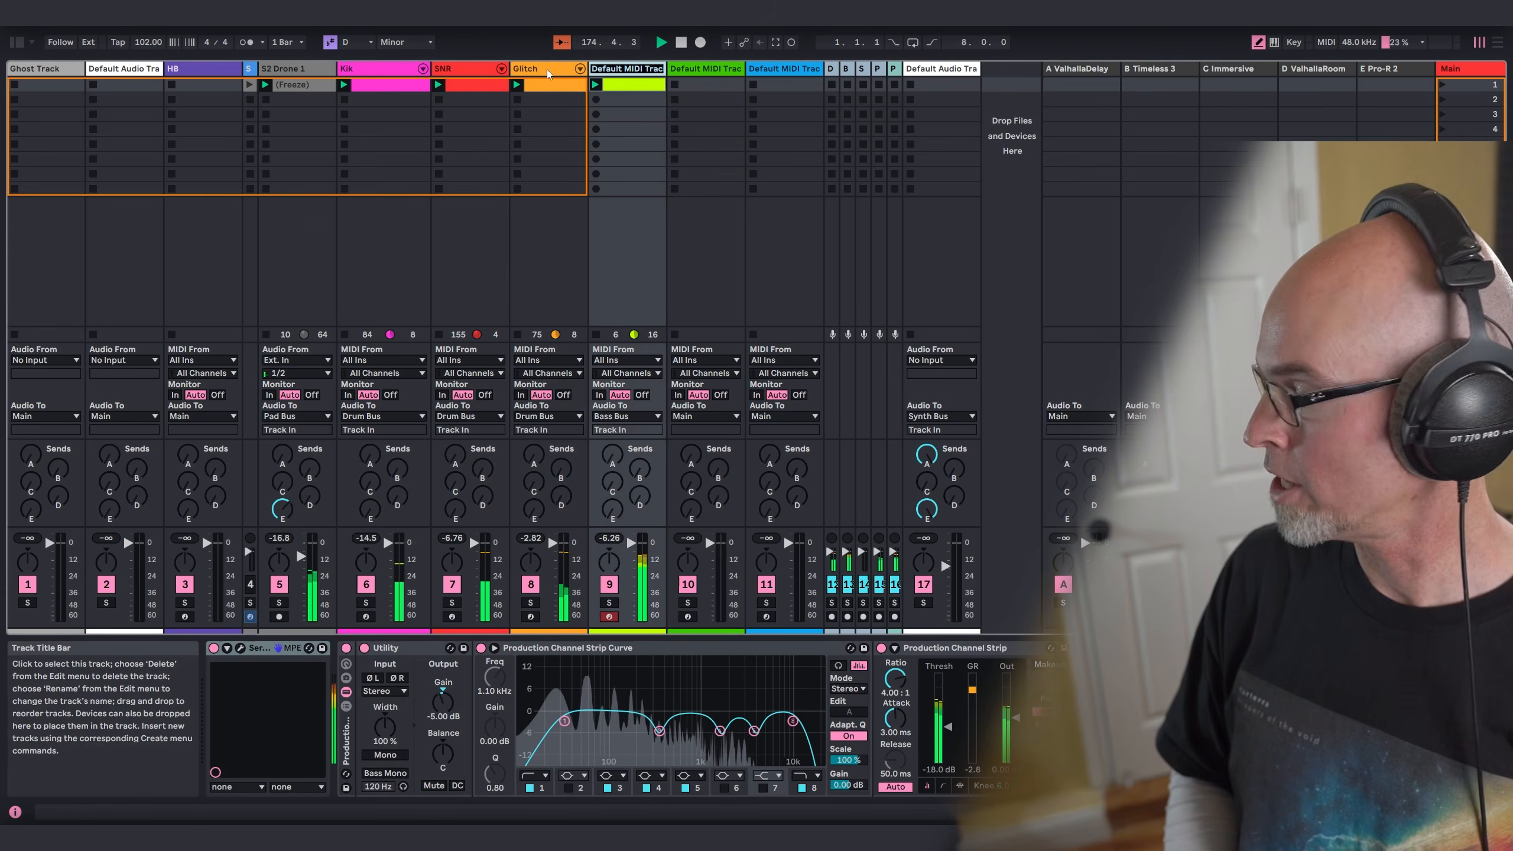
{"action": "type", "text": "Bass"}
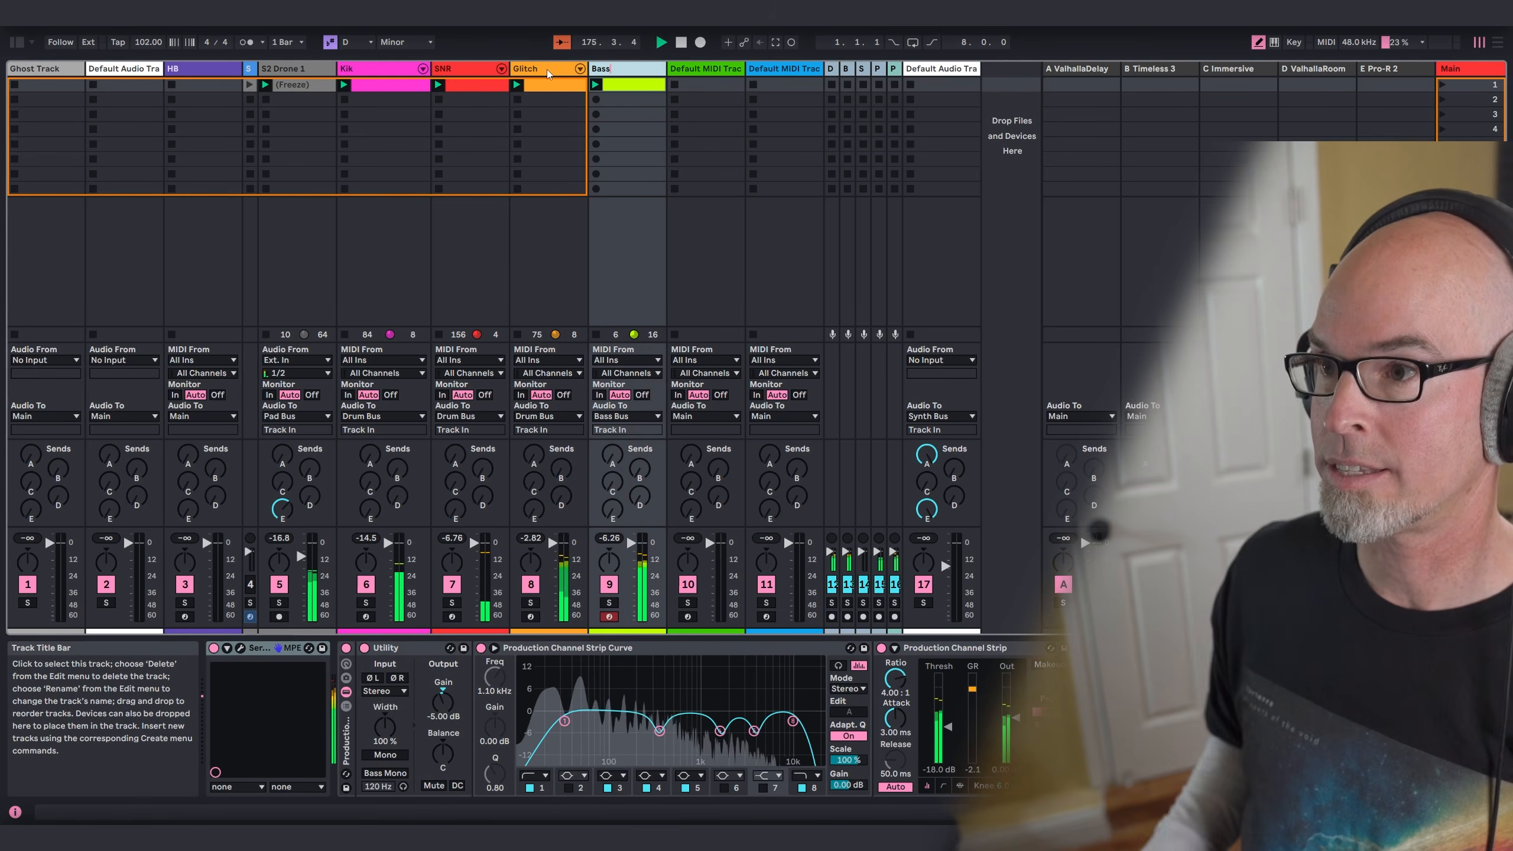
Step: Load Serum 2 from the Synths collection onto MIDI track 10 and hide the browser
{"action": "left_click", "coordinate": [685, 71]}
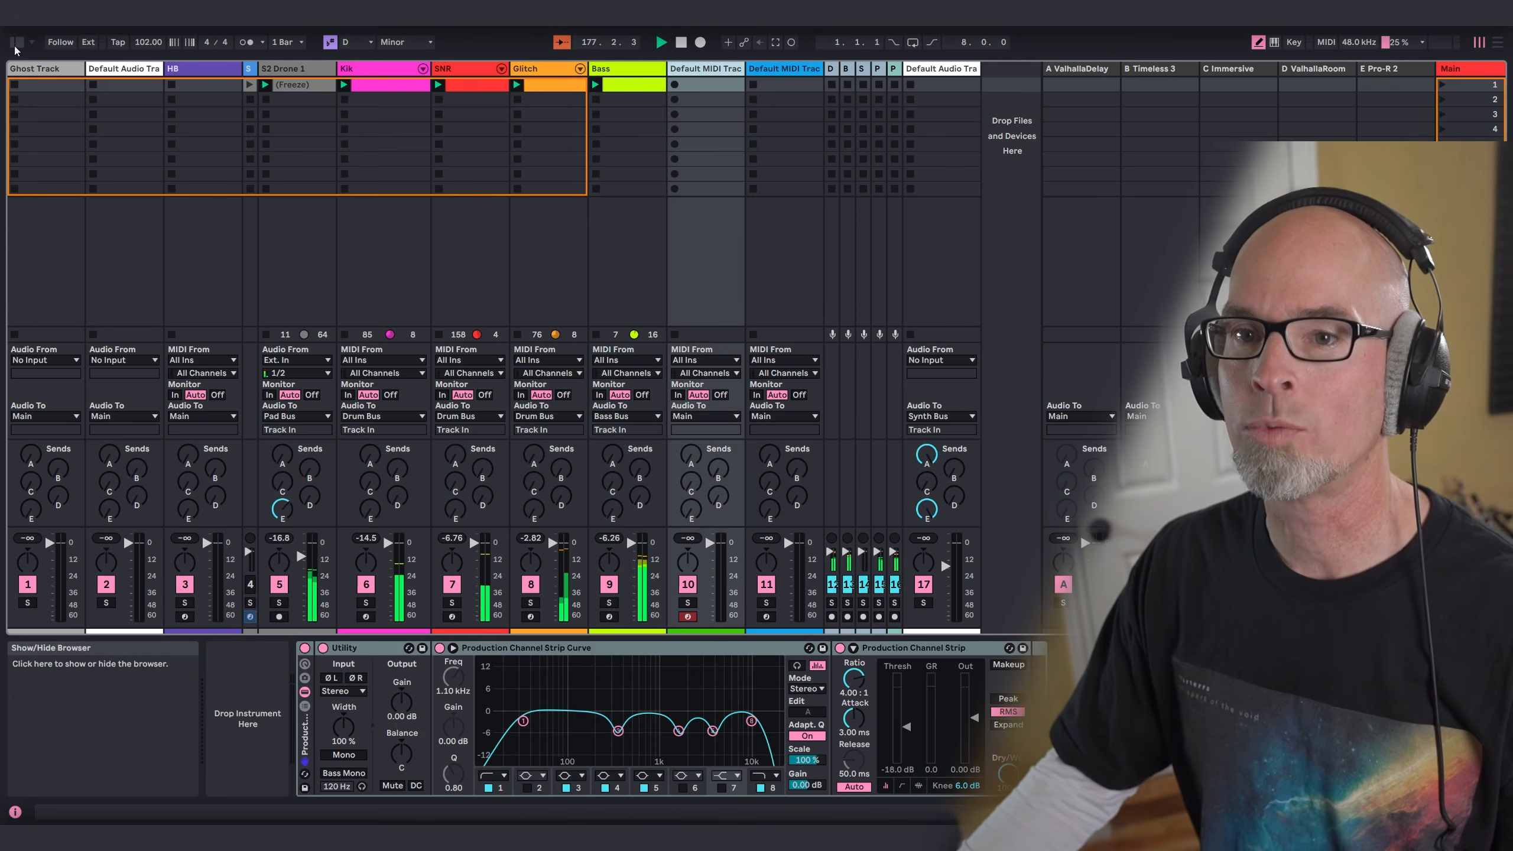
{"action": "left_click", "coordinate": [17, 42]}
{"action": "left_click_drag", "start_coordinate": [229, 522], "coordinate": [964, 95]}
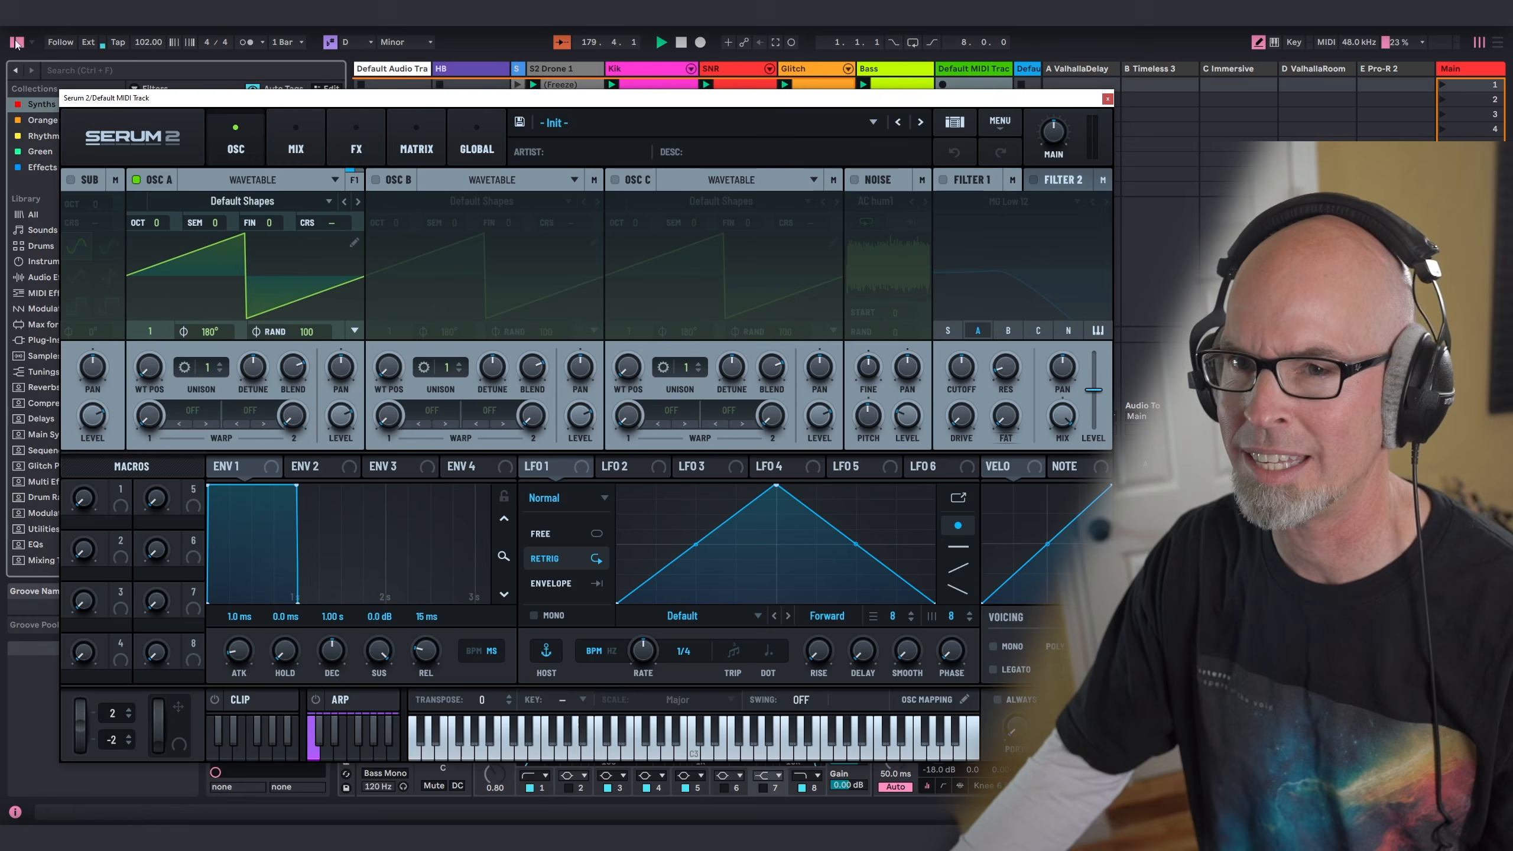
{"action": "left_click", "coordinate": [17, 43]}
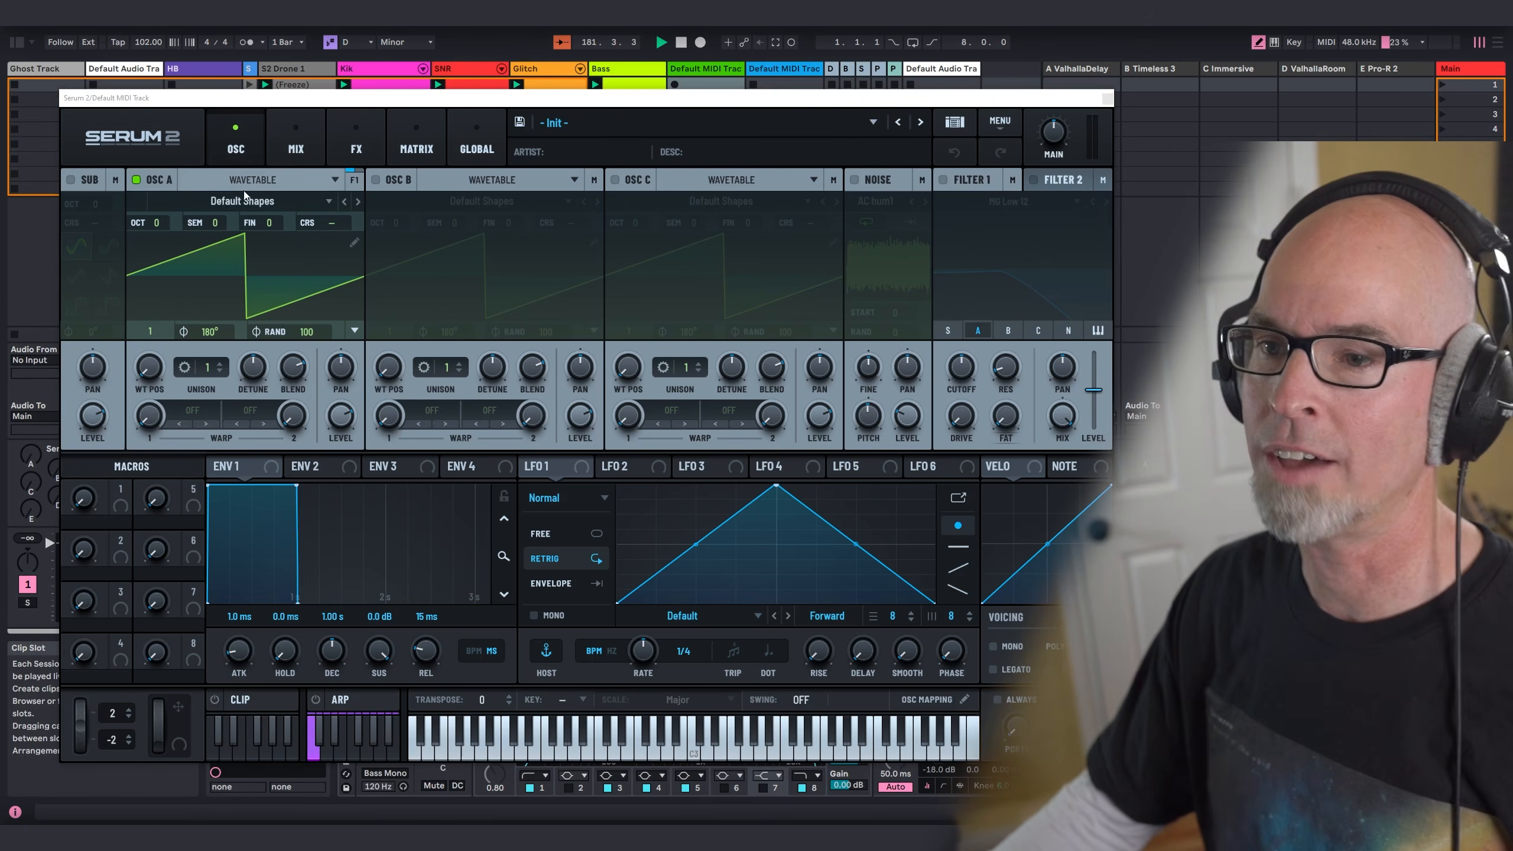
Step: Enable Filter 1 as MG Low 24, lowering its cutoff and raising its drive
{"action": "left_click", "coordinate": [942, 181]}
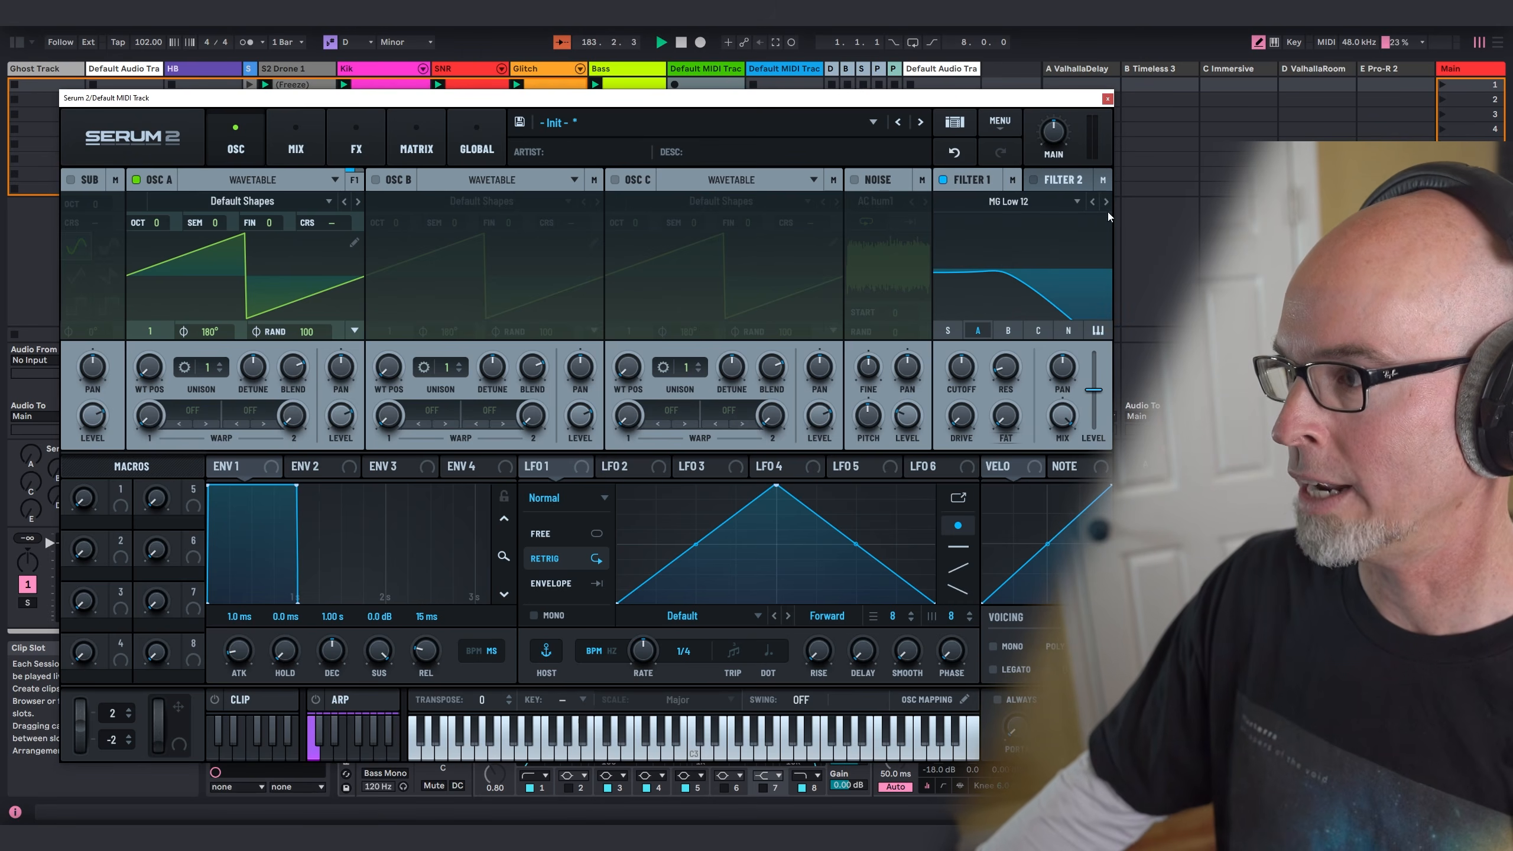
{"action": "left_click_drag", "start_coordinate": [963, 366], "coordinate": [1007, 322]}
{"action": "mouse_move", "coordinate": [962, 417]}
{"action": "left_mouse_down"}
{"action": "mouse_move", "coordinate": [964, 369]}
{"action": "mouse_move", "coordinate": [966, 391]}
{"action": "left_mouse_up"}
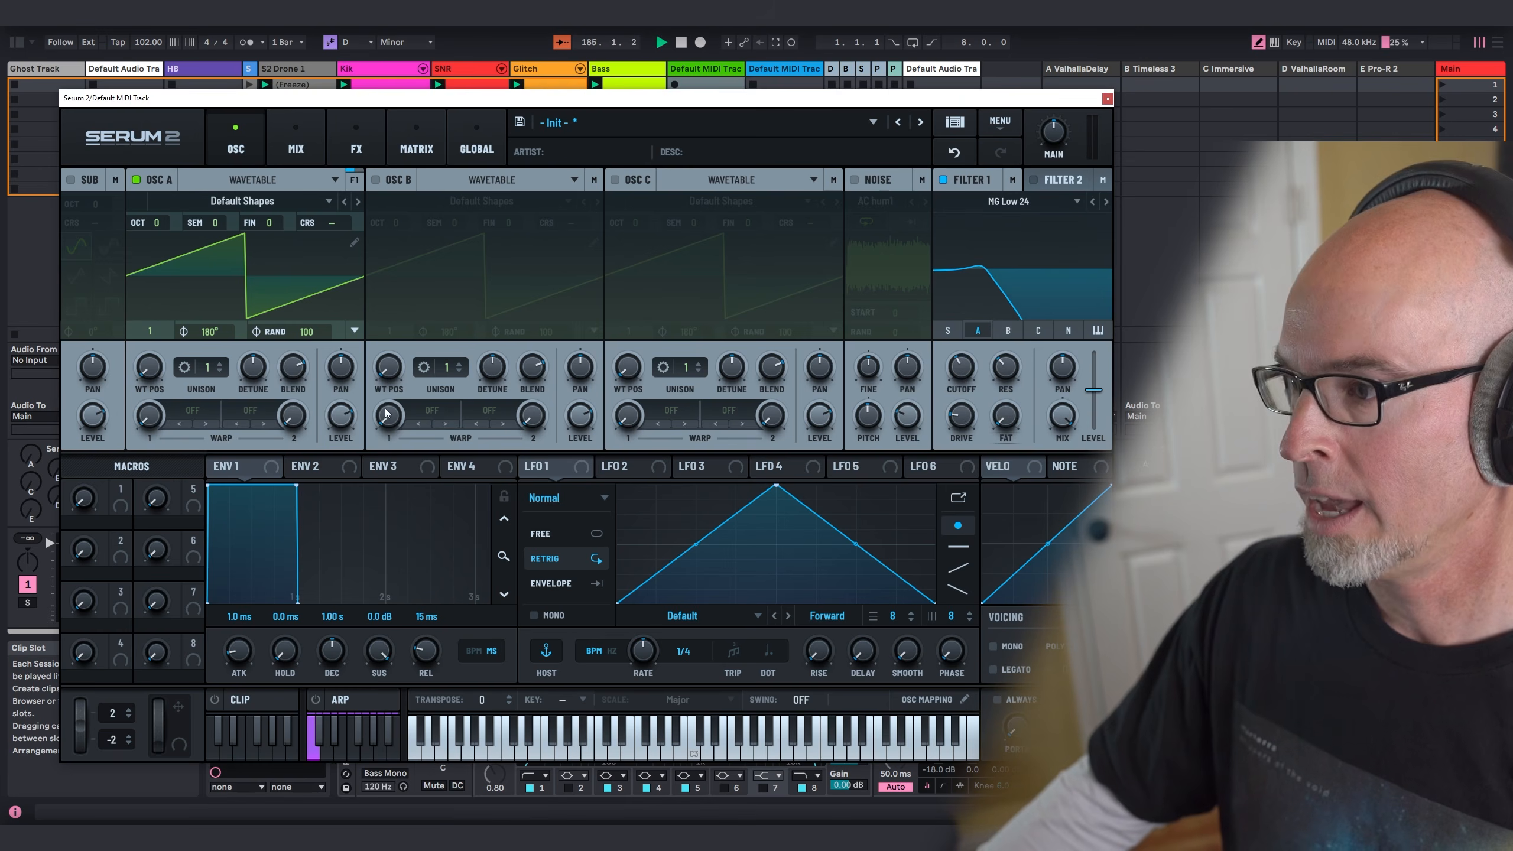
Step: Give Envelope 1 zero sustain and a 1.08 s decay, and Envelope 2 zero sustain and a 536 ms decay
{"action": "left_click", "coordinate": [249, 470]}
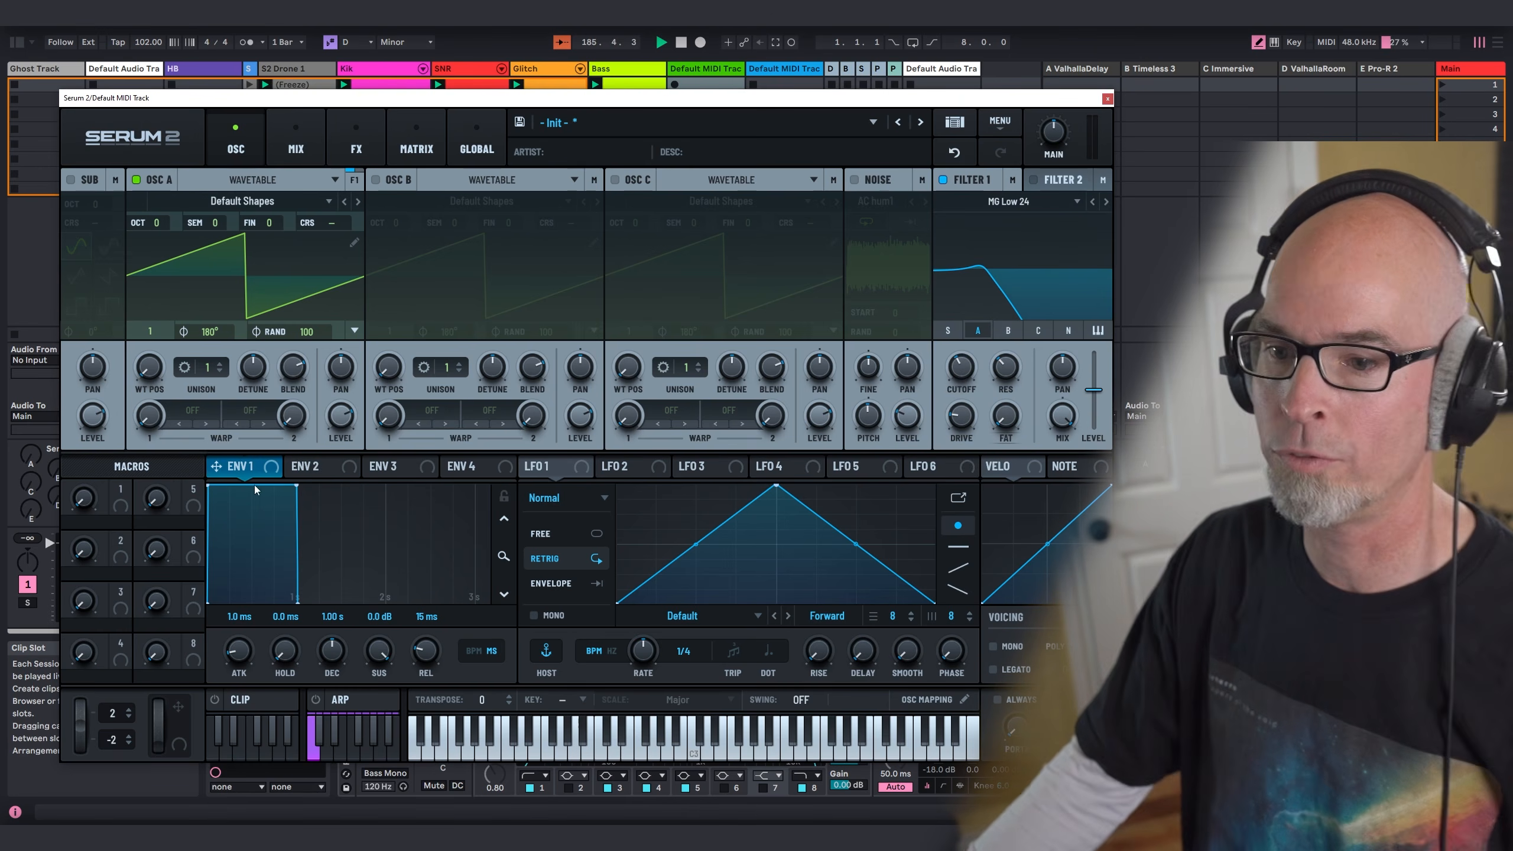
{"action": "left_click_drag", "start_coordinate": [296, 486], "coordinate": [349, 666]}
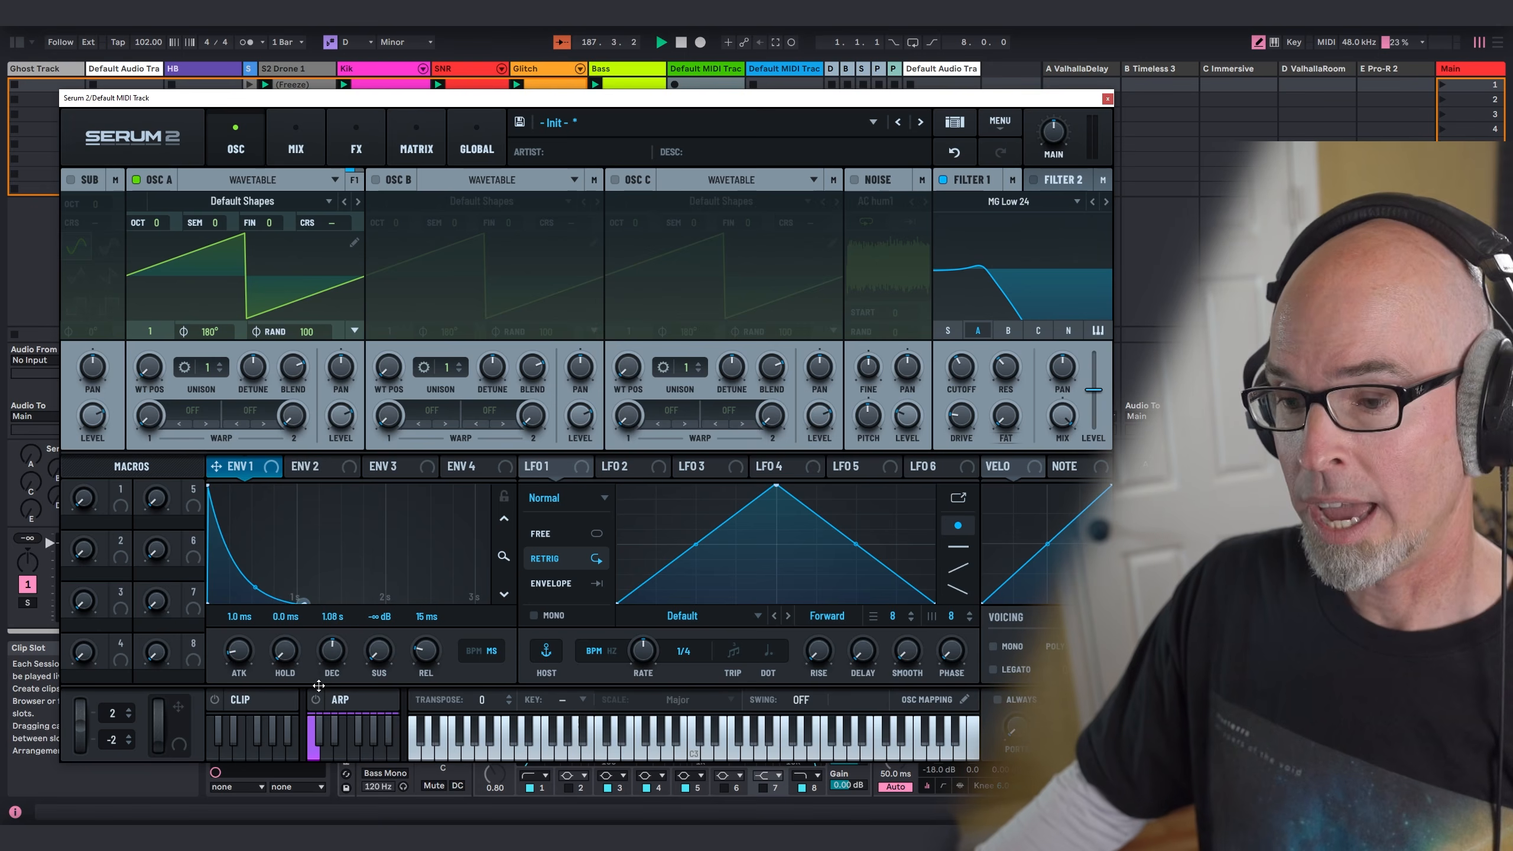
{"action": "left_click", "coordinate": [309, 477]}
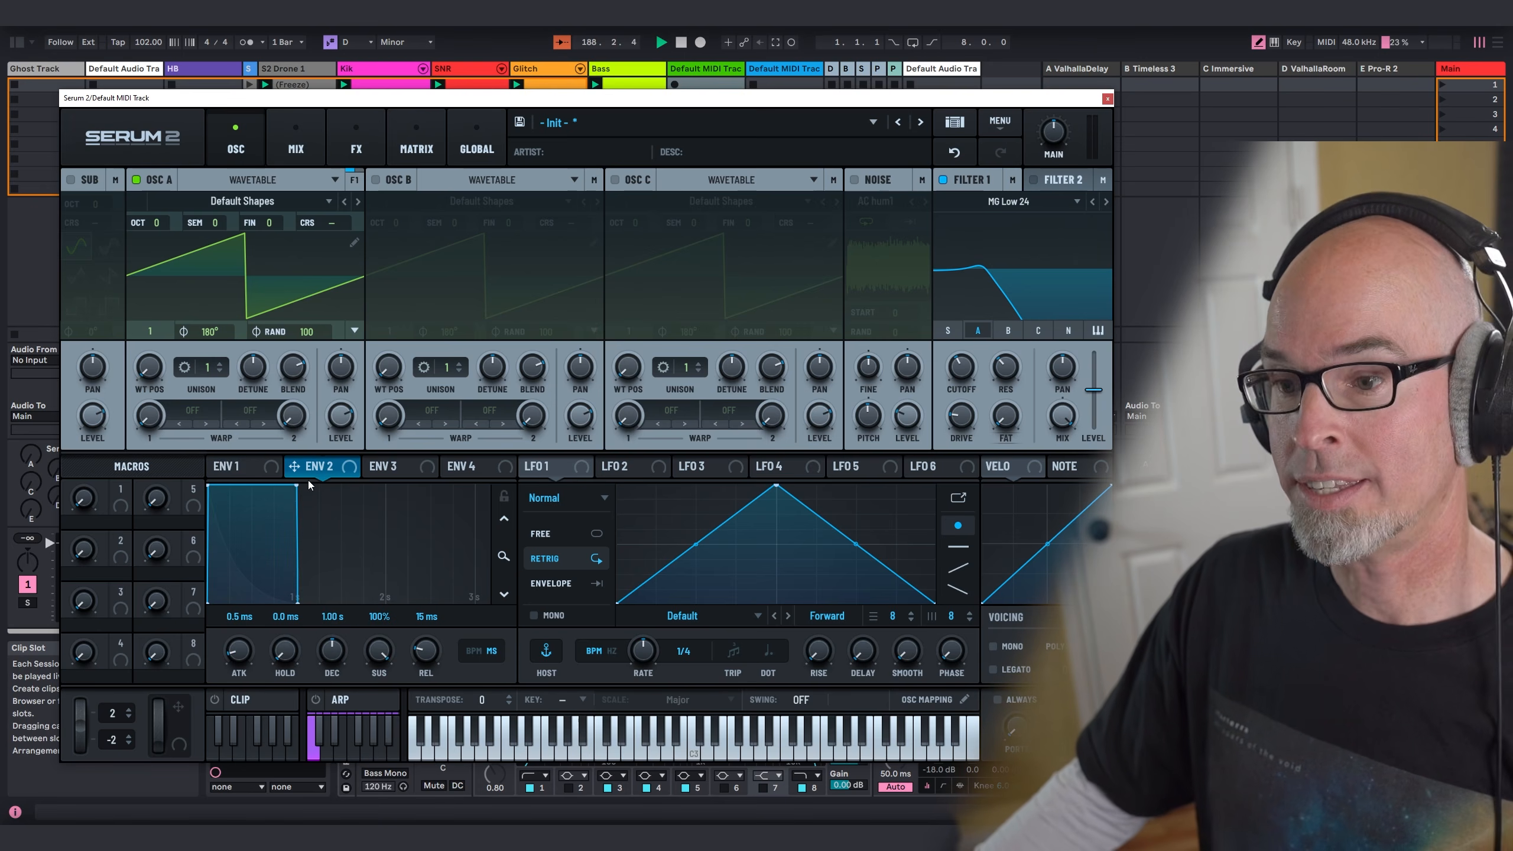
{"action": "left_click_drag", "start_coordinate": [291, 493], "coordinate": [237, 664]}
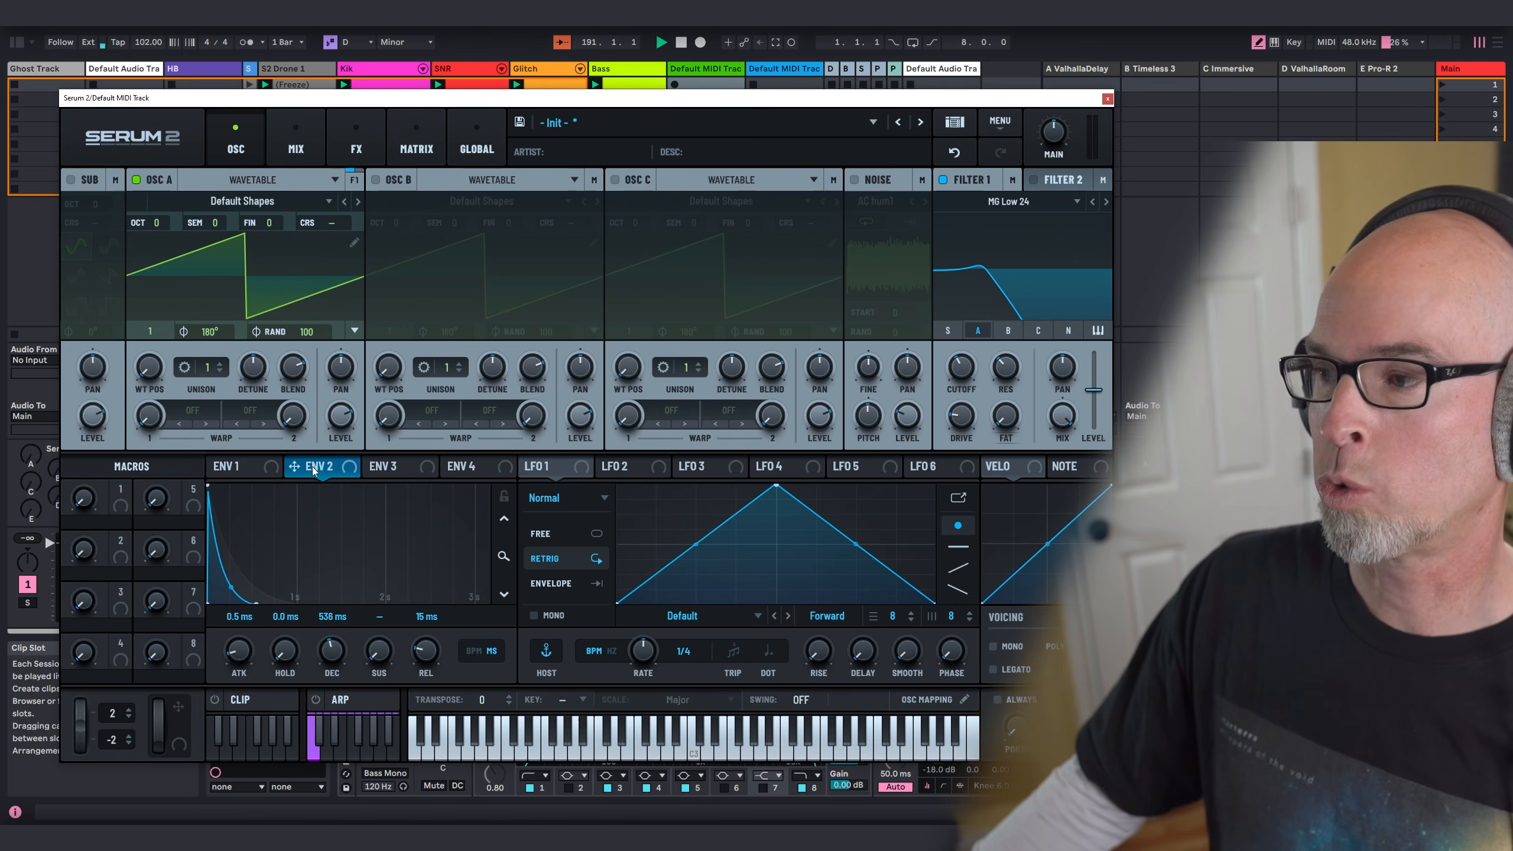
Step: Assign Envelope 2 to modulate the Filter 1 cutoff
{"action": "left_click_drag", "start_coordinate": [314, 471], "coordinate": [958, 413]}
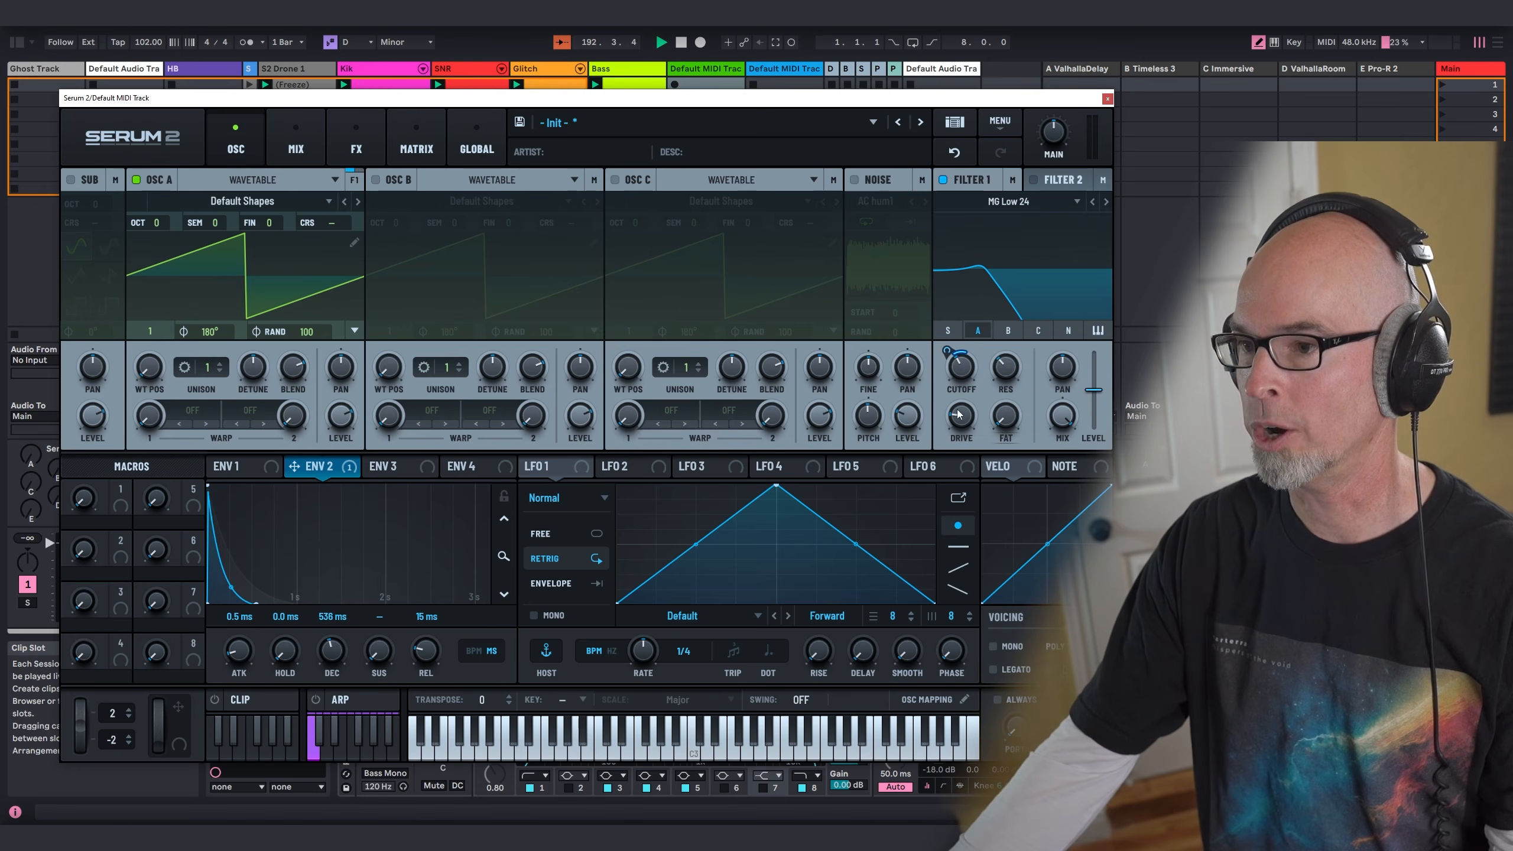
Step: Enable oscillator B as a Sample oscillator and load the factory Plucked sample Plucky Bell
{"action": "left_click", "coordinate": [375, 178]}
{"action": "left_click", "coordinate": [459, 180]}
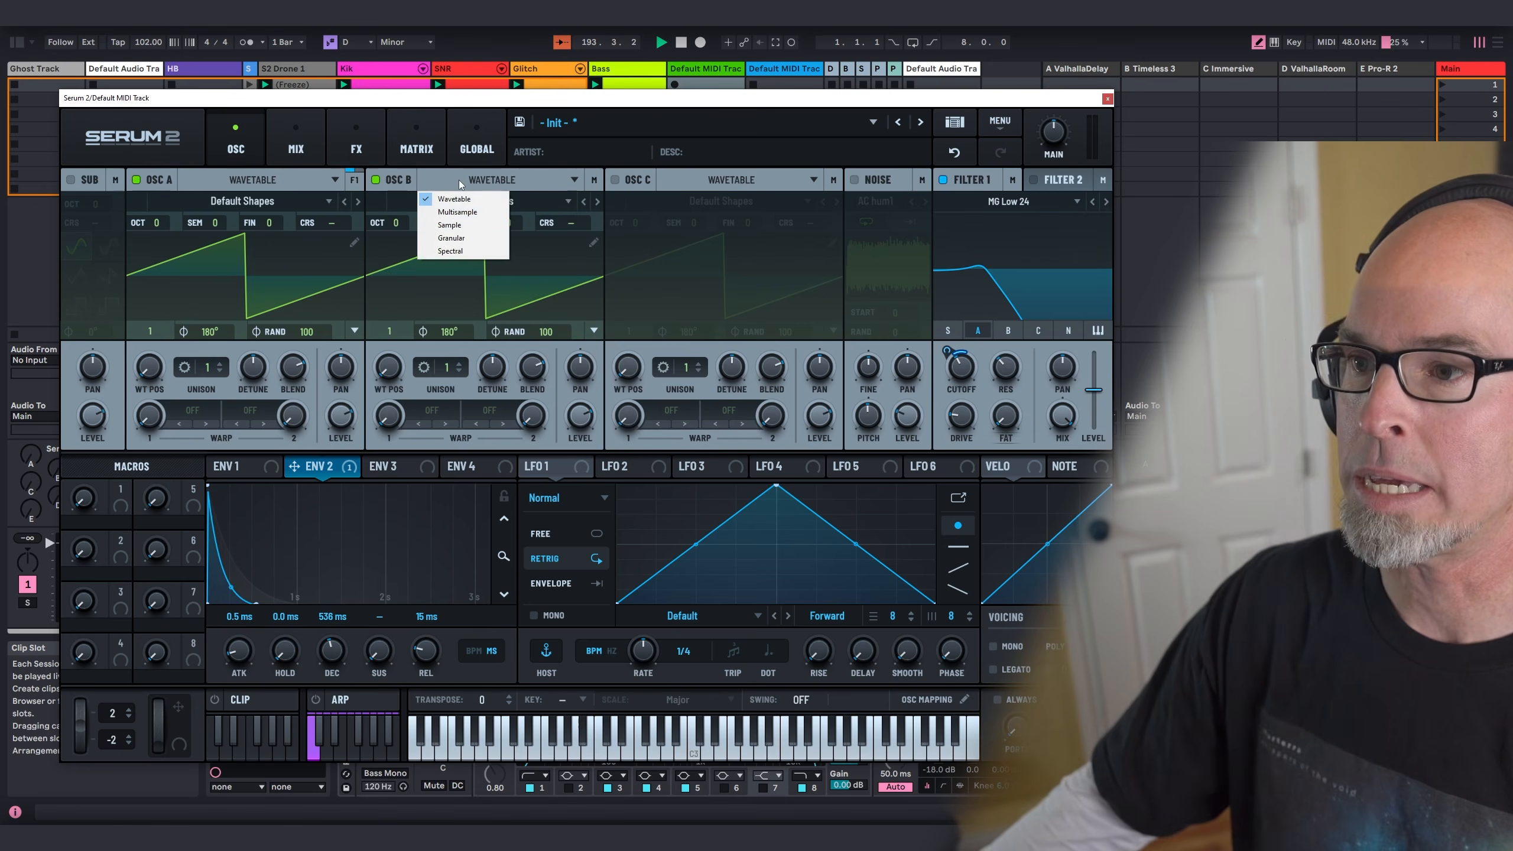
{"action": "left_click", "coordinate": [451, 224]}
{"action": "left_click", "coordinate": [447, 202]}
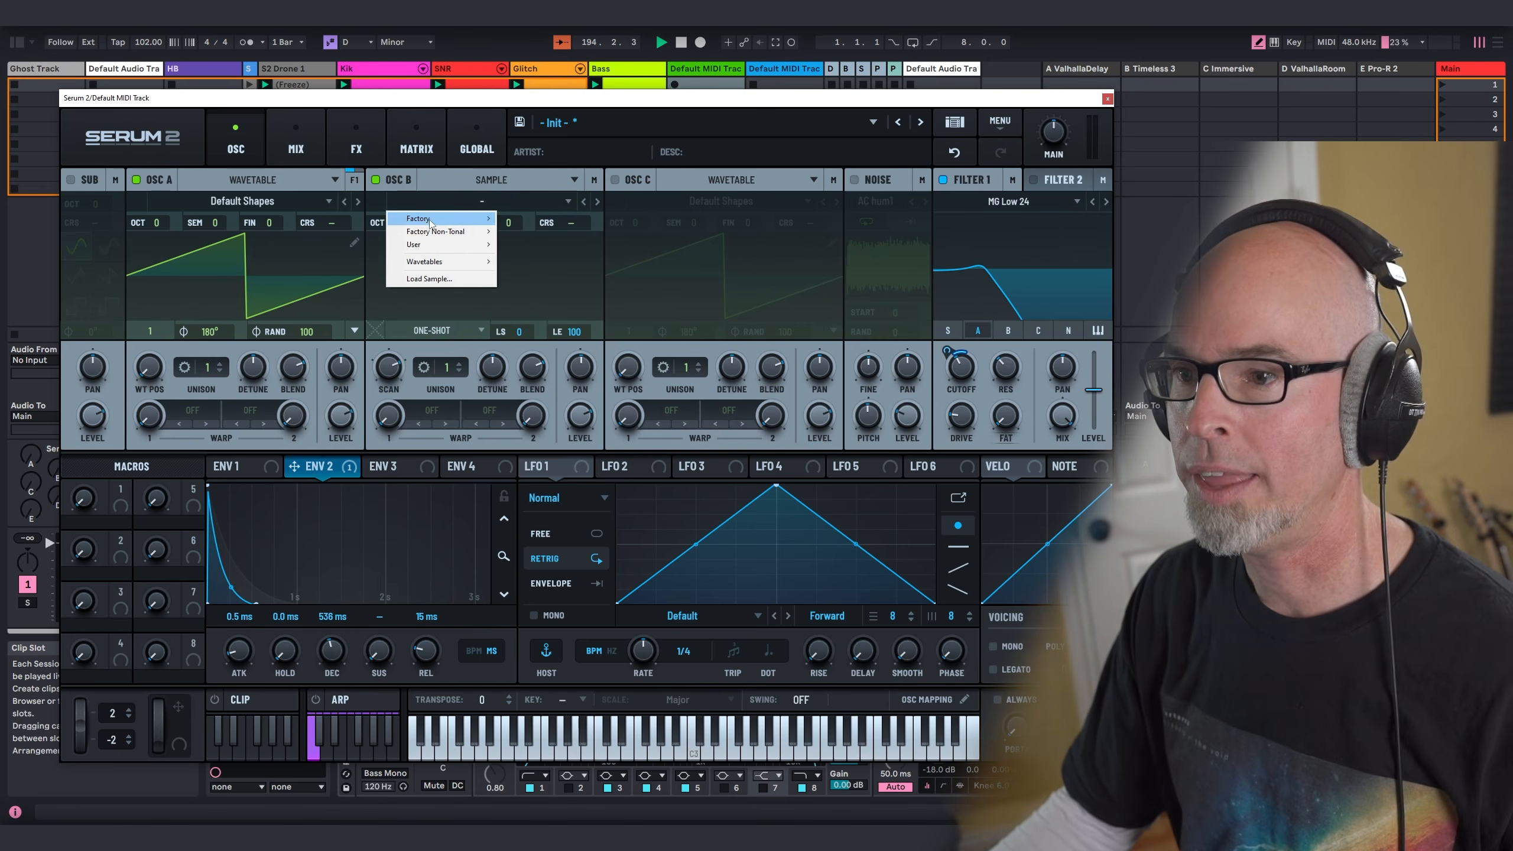
{"action": "mouse_move", "coordinate": [430, 223]}
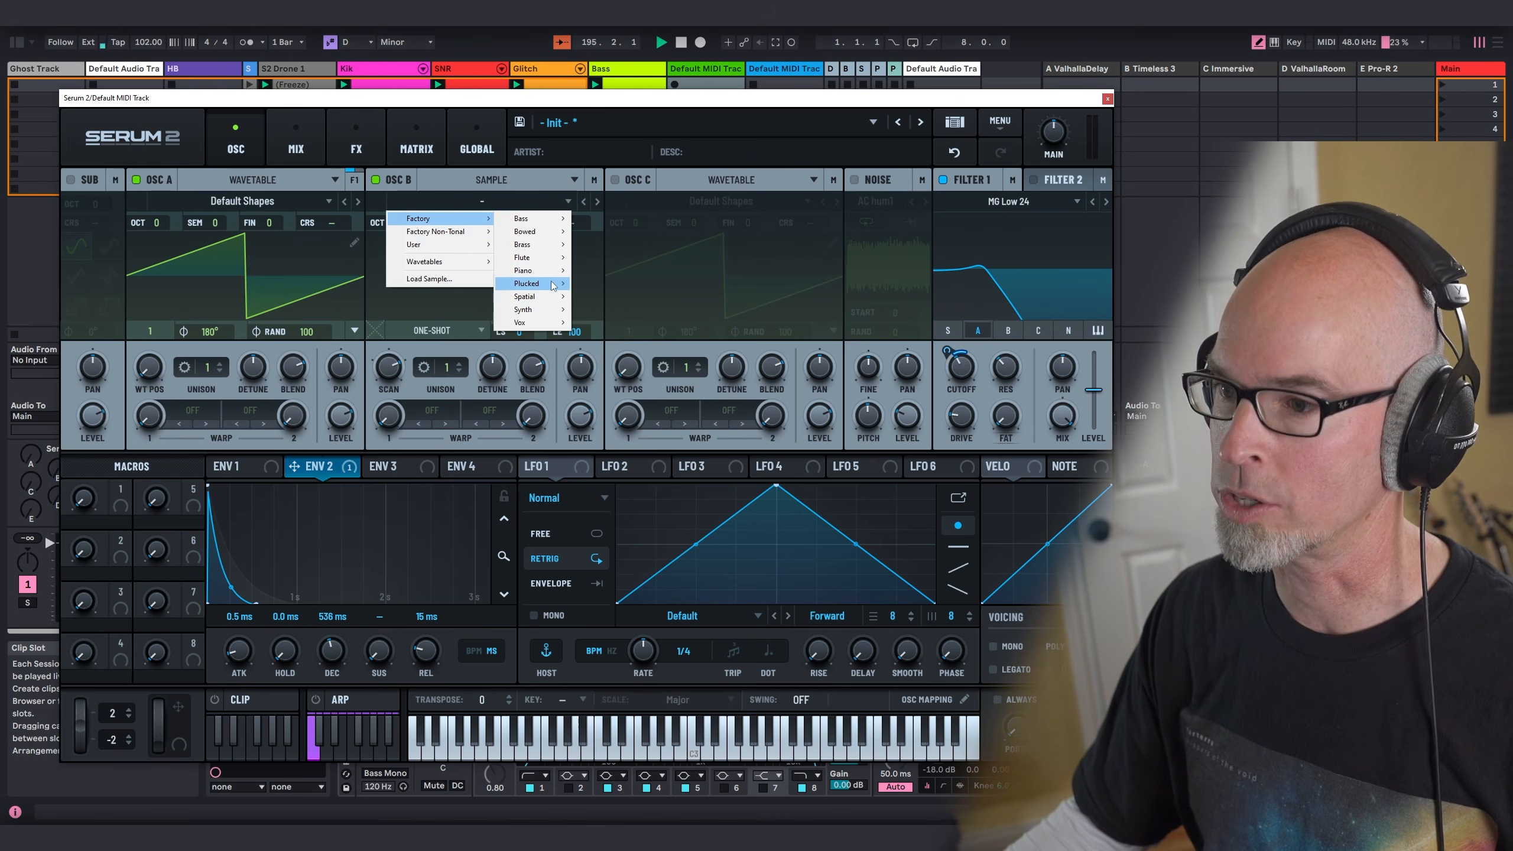
{"action": "mouse_move", "coordinate": [555, 286]}
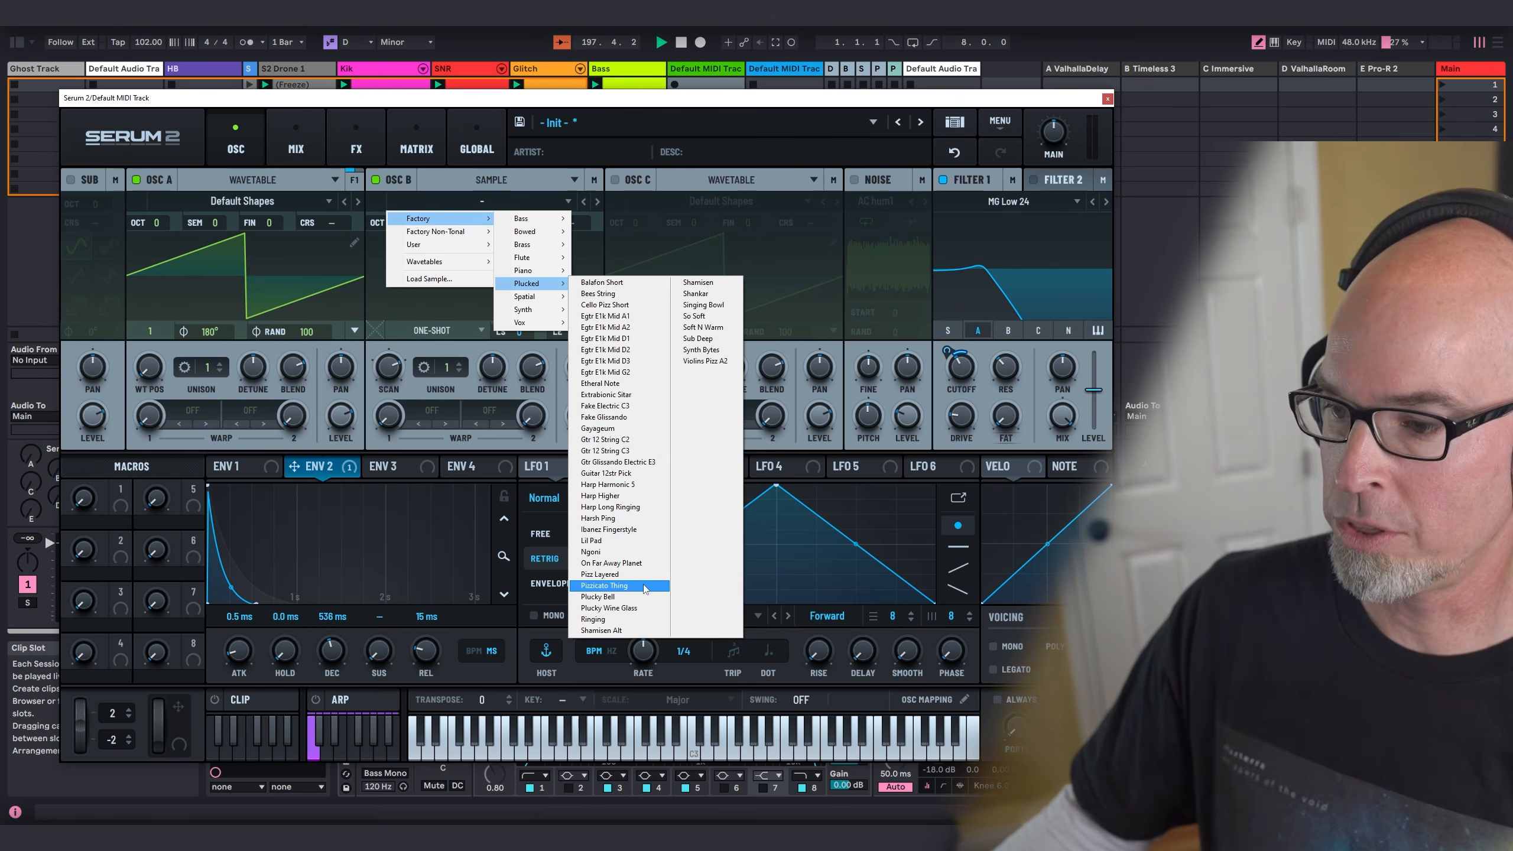
{"action": "left_click", "coordinate": [624, 597]}
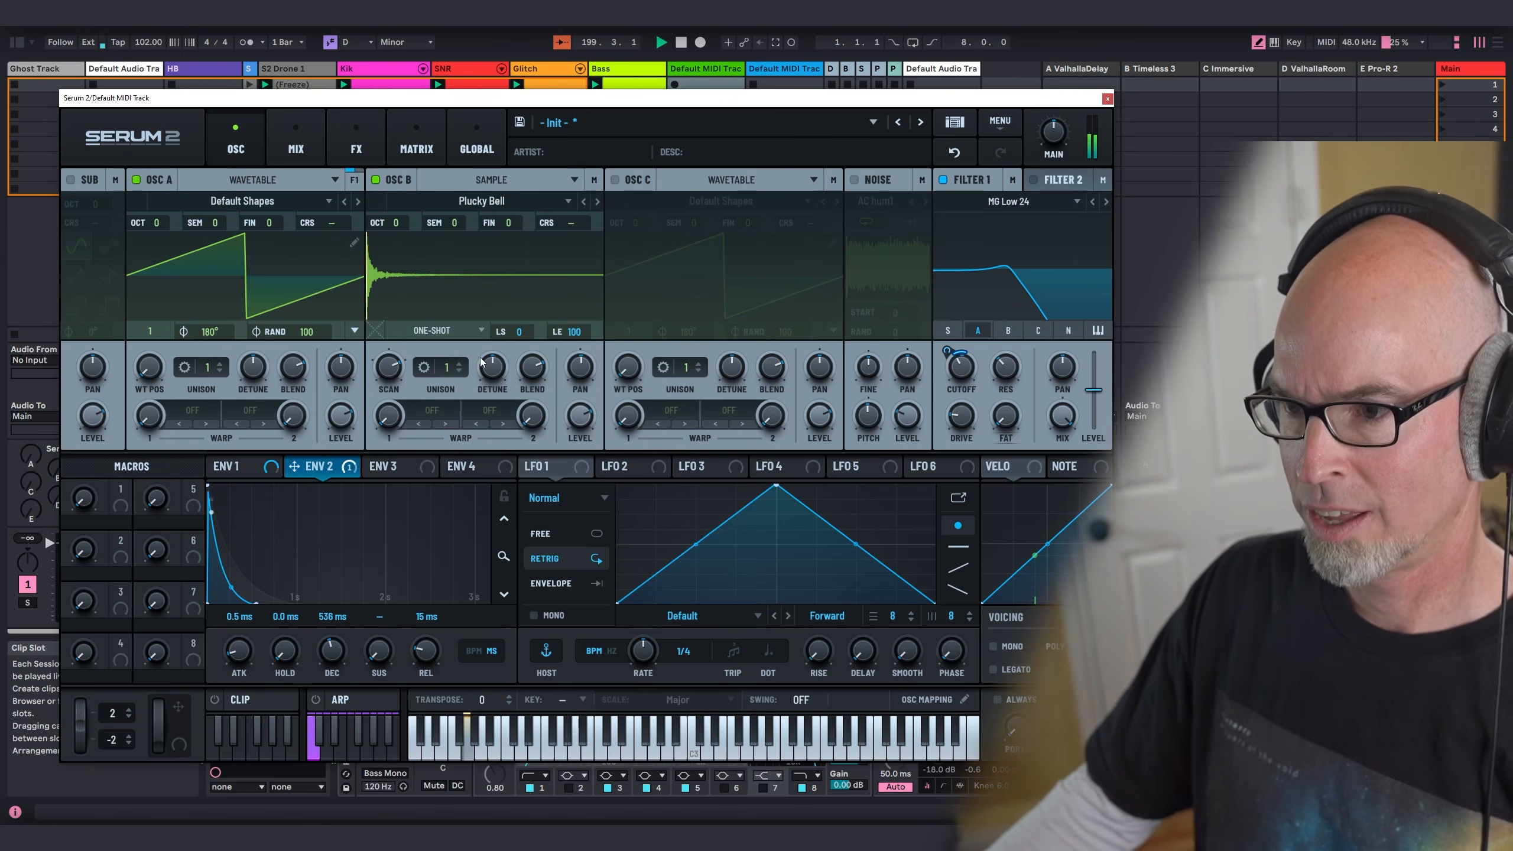
Step: Set oscillator B's octave to +1 and route the oscillator through Filter 1
{"action": "left_click_drag", "start_coordinate": [408, 227], "coordinate": [406, 181]}
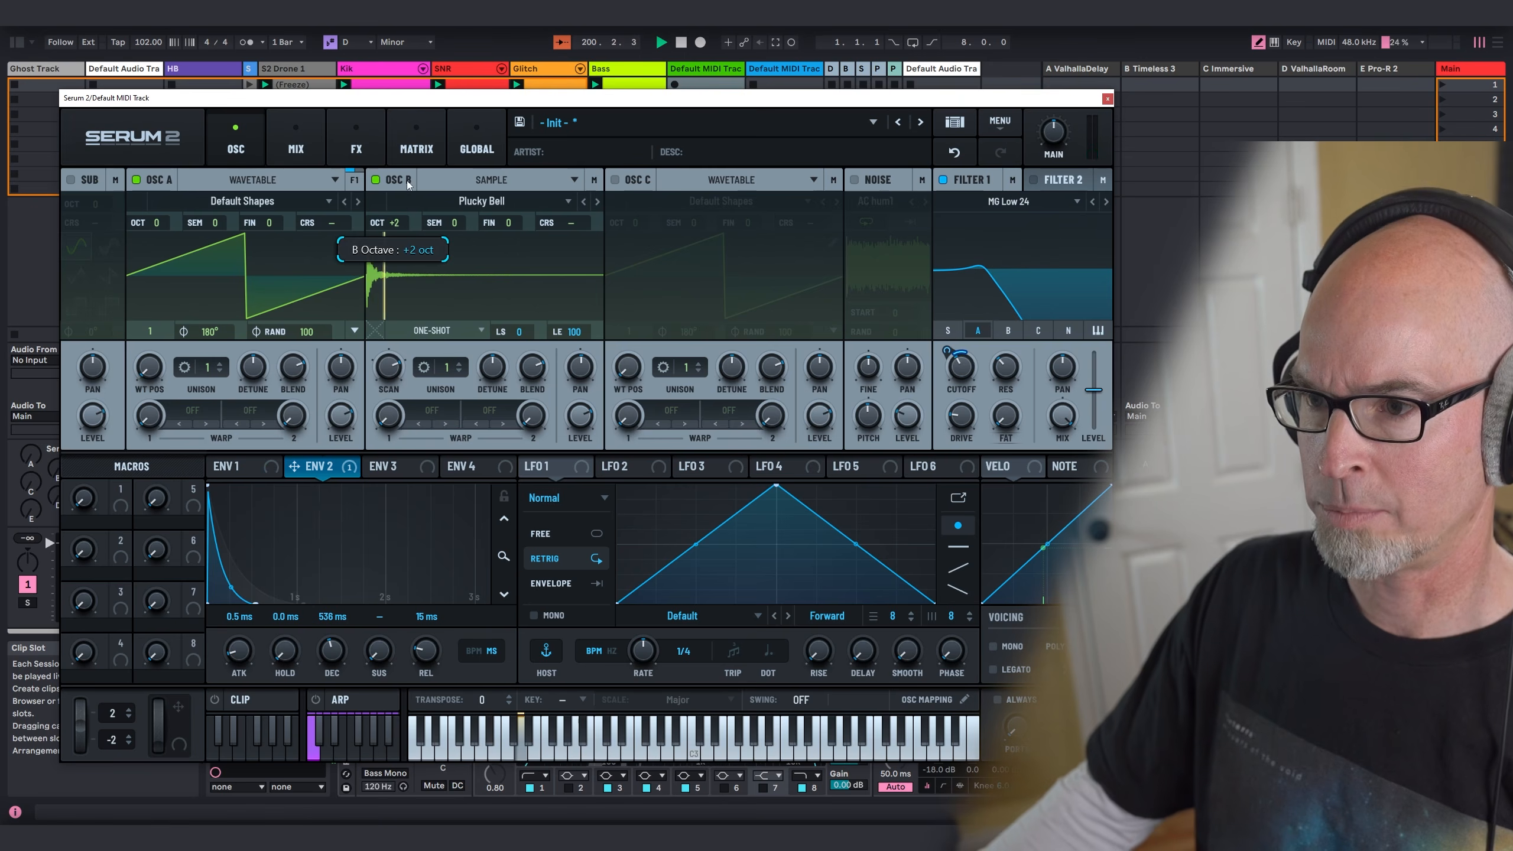
{"action": "mouse_move", "coordinate": [401, 222]}
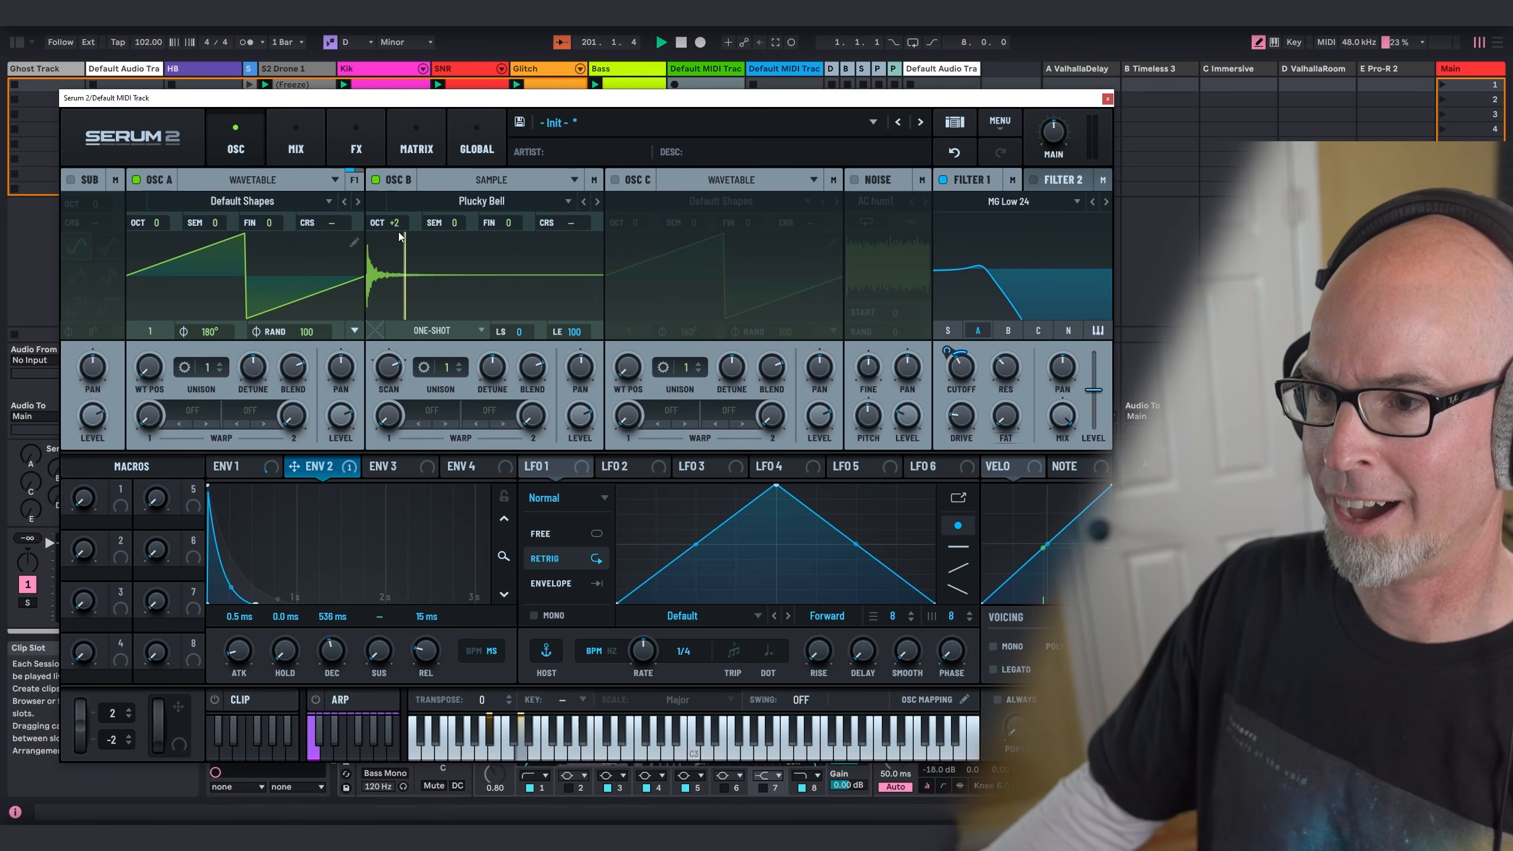
{"action": "left_click_drag", "start_coordinate": [408, 244], "coordinate": [407, 263]}
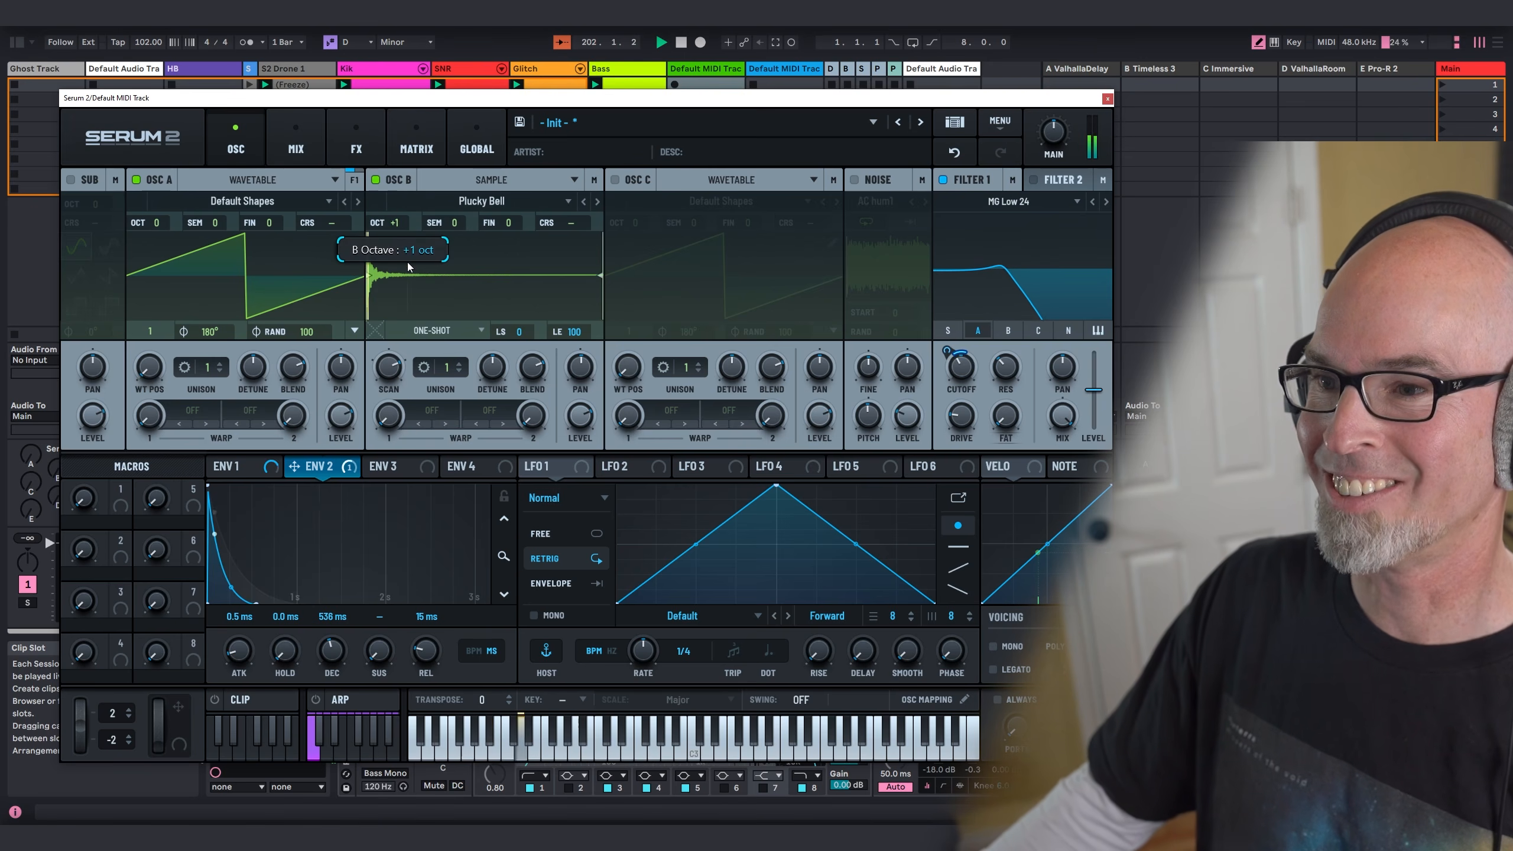
{"action": "left_click", "coordinate": [1017, 330]}
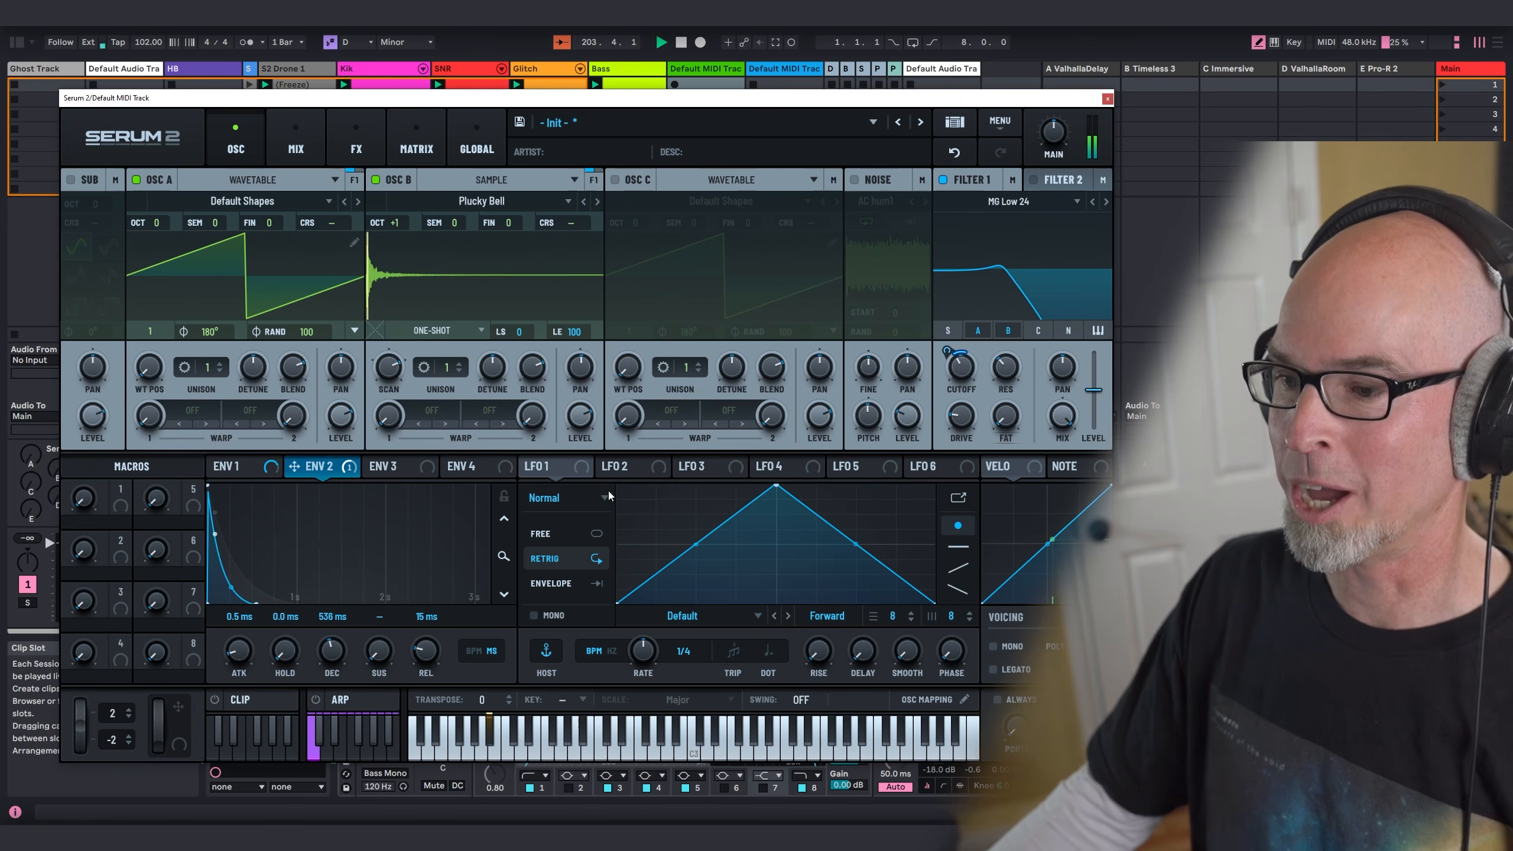
Step: Set LFO 1 to Free mode at a 4 bar rate and assign it to the Filter 1 cutoff
{"action": "left_click", "coordinate": [564, 532]}
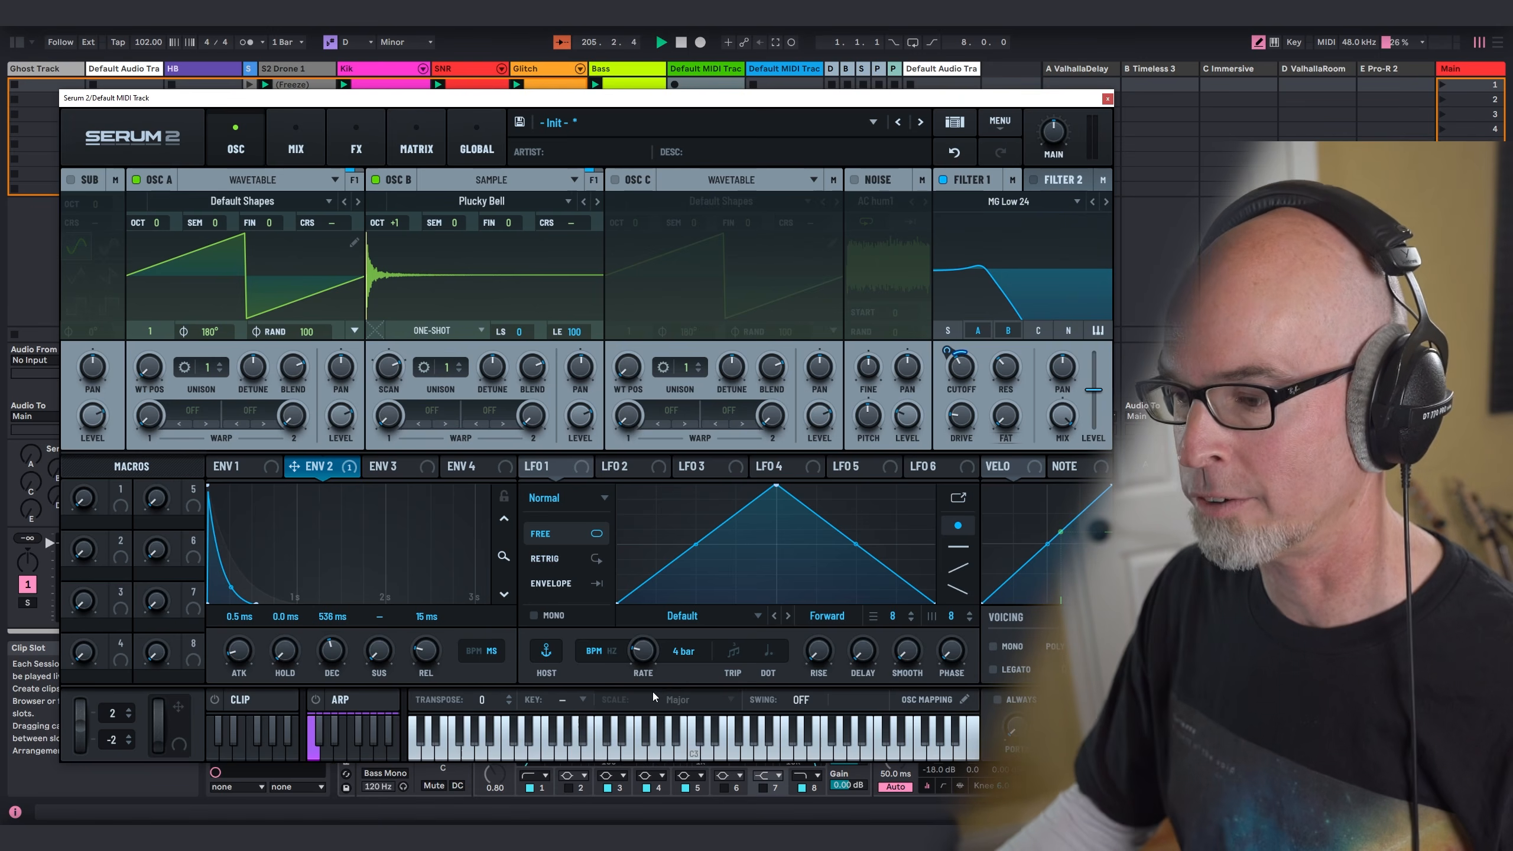
{"action": "left_click_drag", "start_coordinate": [527, 466], "coordinate": [948, 397]}
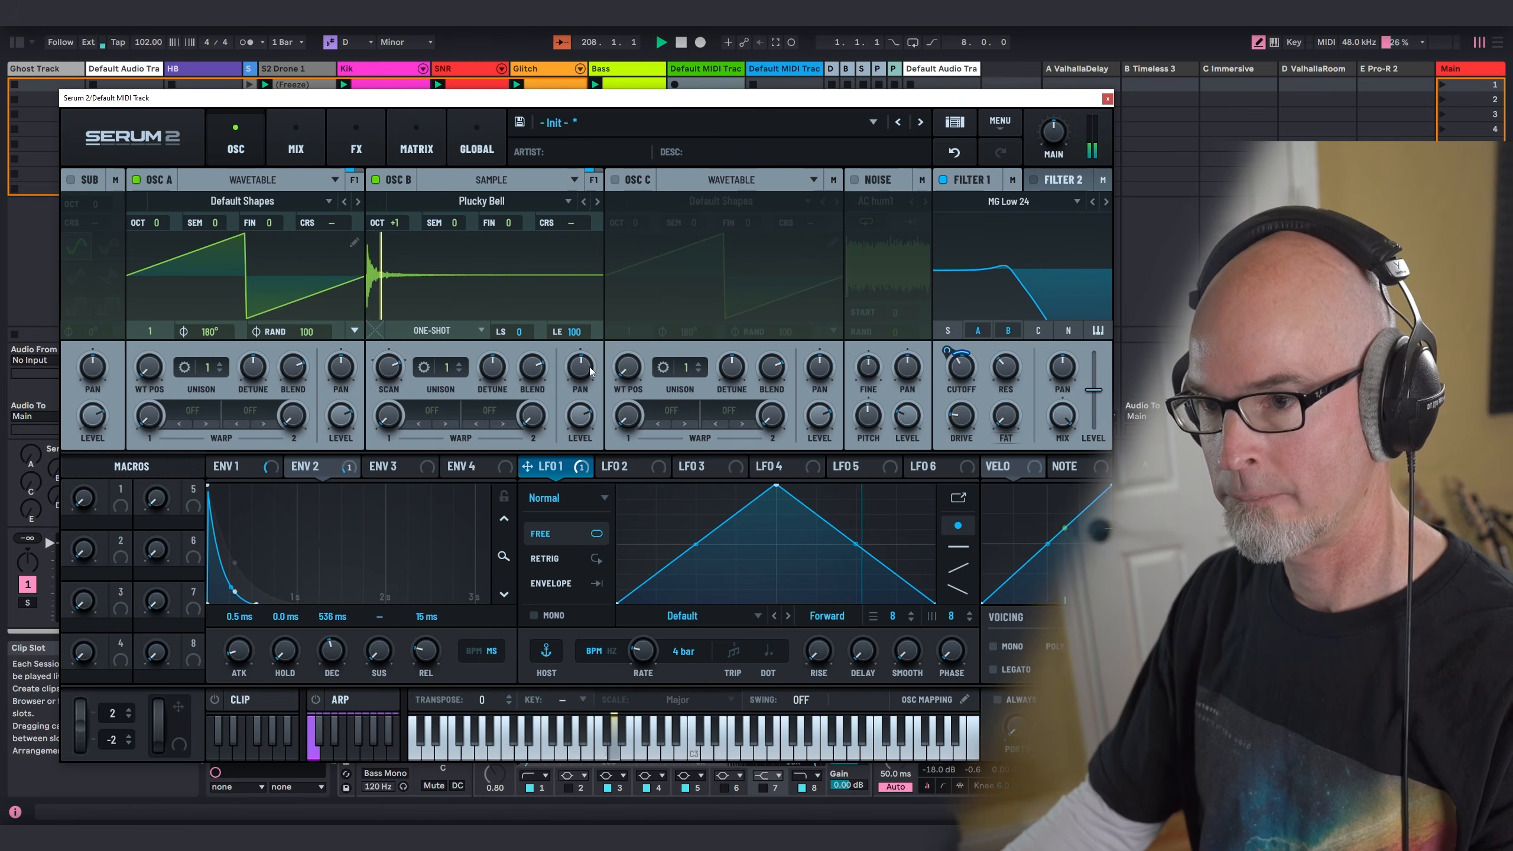
Step: Raise oscillator A's octave to +1 and enable the sub oscillator
{"action": "left_click_drag", "start_coordinate": [160, 225], "coordinate": [165, 203]}
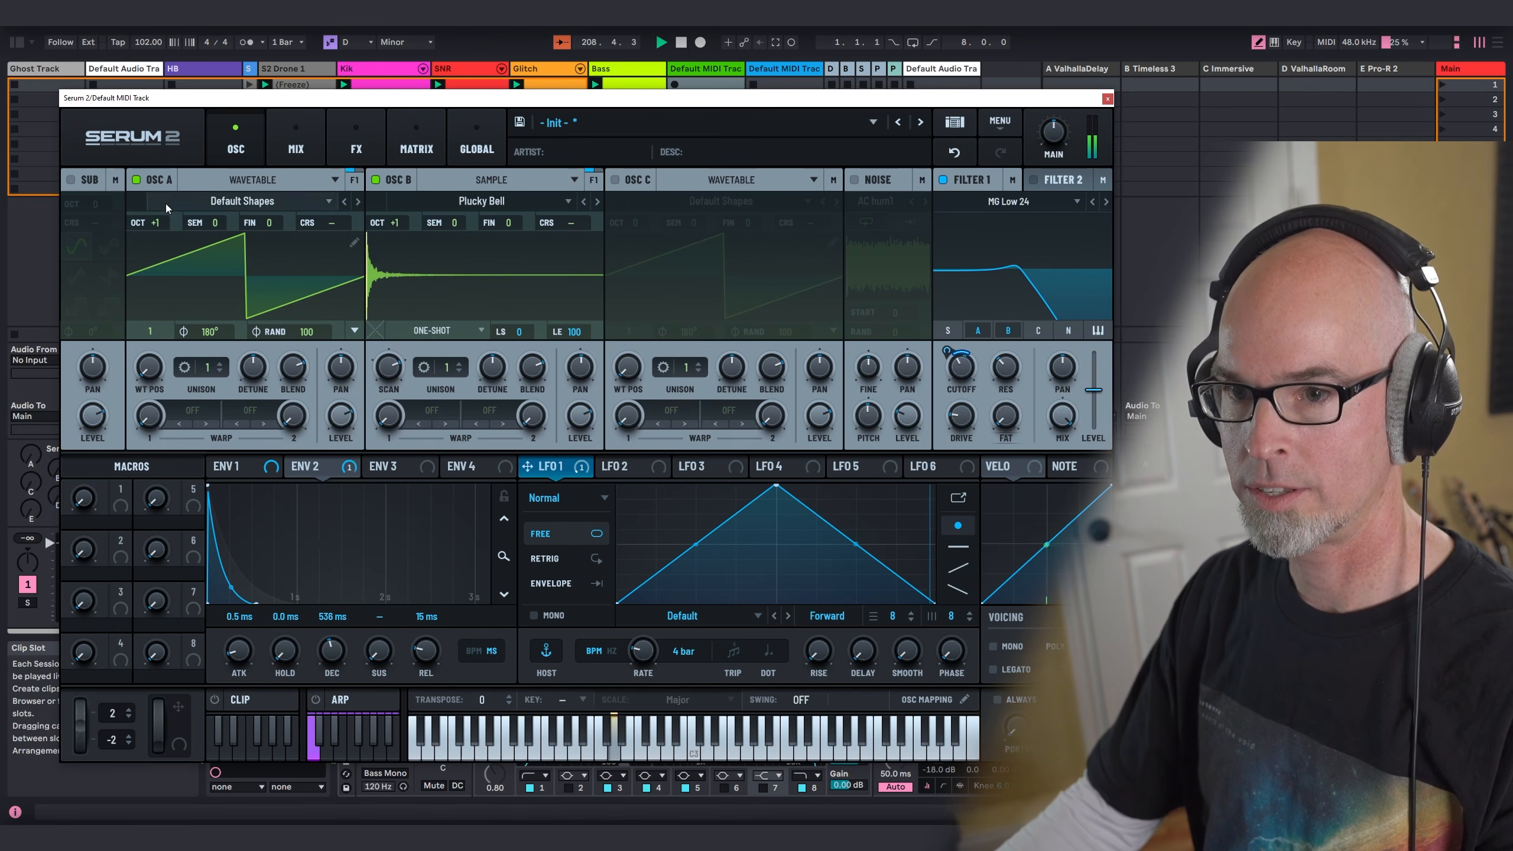
{"action": "left_click", "coordinate": [71, 180]}
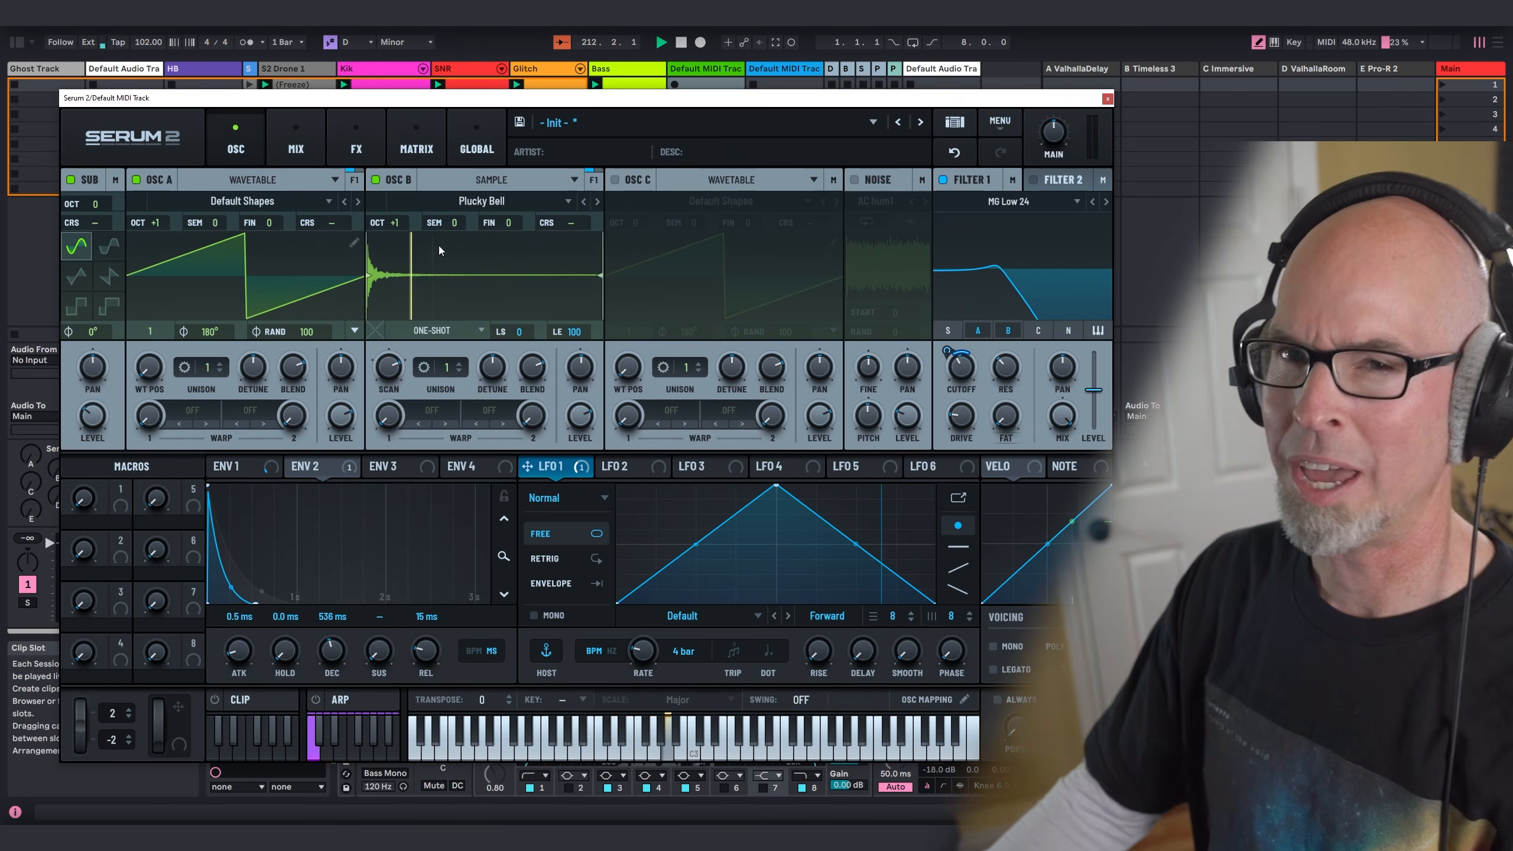
Step: Add a compressor to the main effects chain in Multiband mode with its gain at 8.0
{"action": "left_click", "coordinate": [343, 132]}
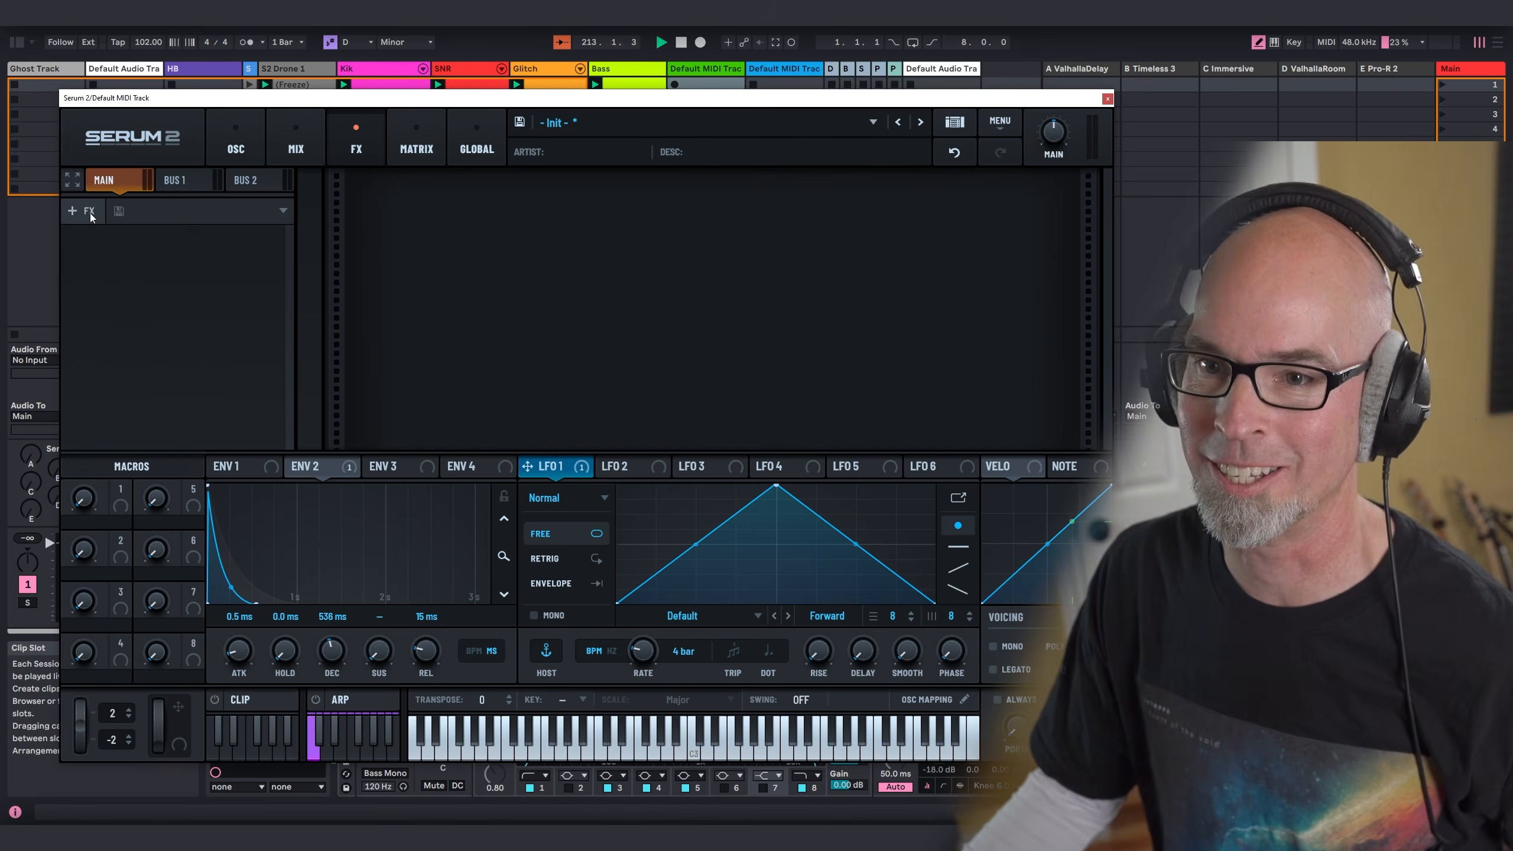
{"action": "left_click", "coordinate": [90, 211]}
{"action": "left_click", "coordinate": [132, 264]}
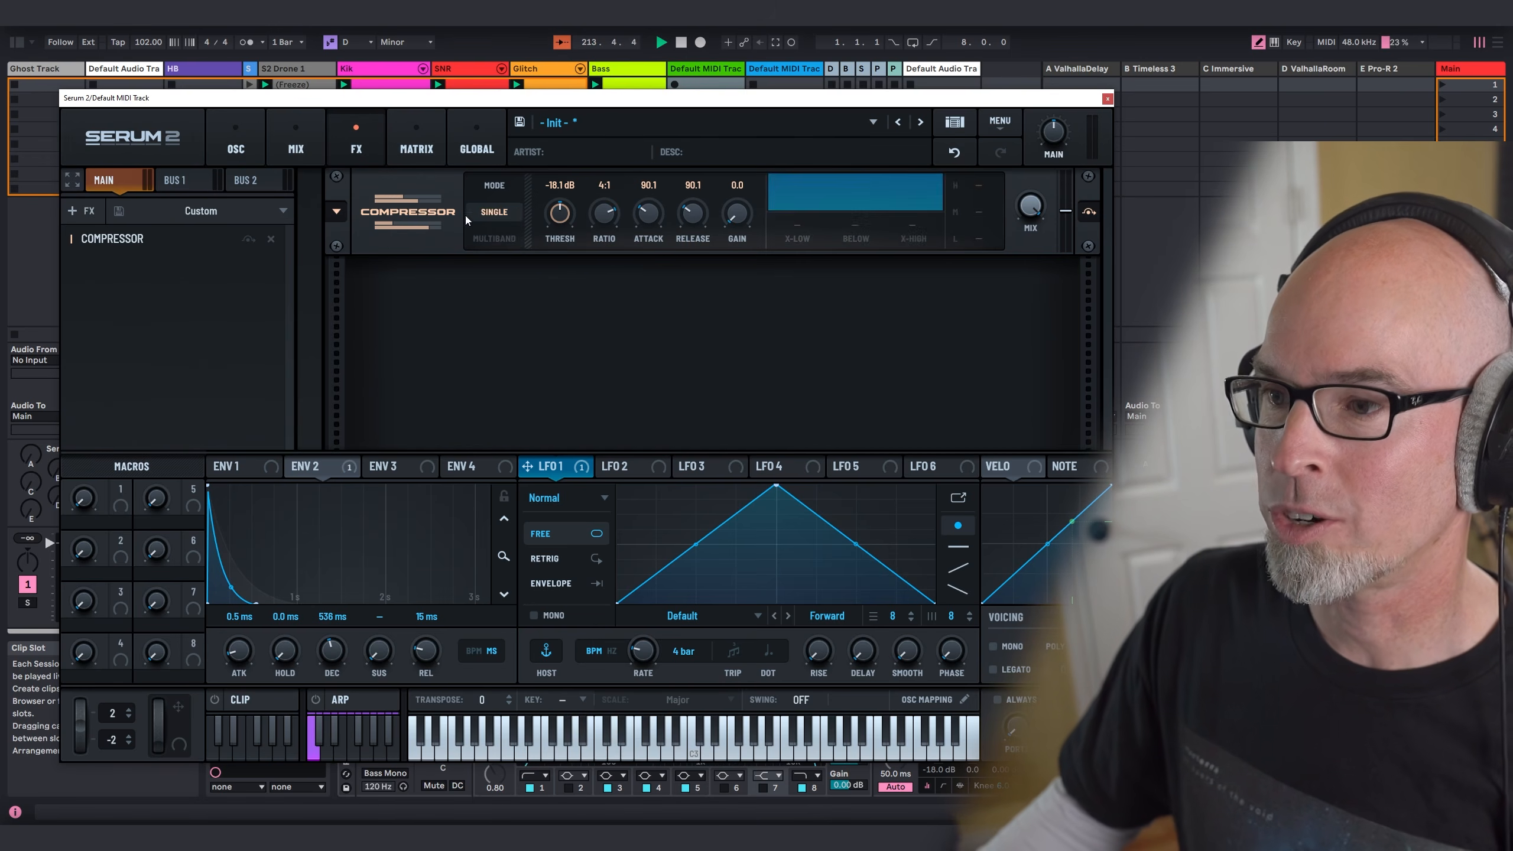
{"action": "left_click", "coordinate": [494, 238]}
{"action": "left_click_drag", "start_coordinate": [743, 219], "coordinate": [743, 197]}
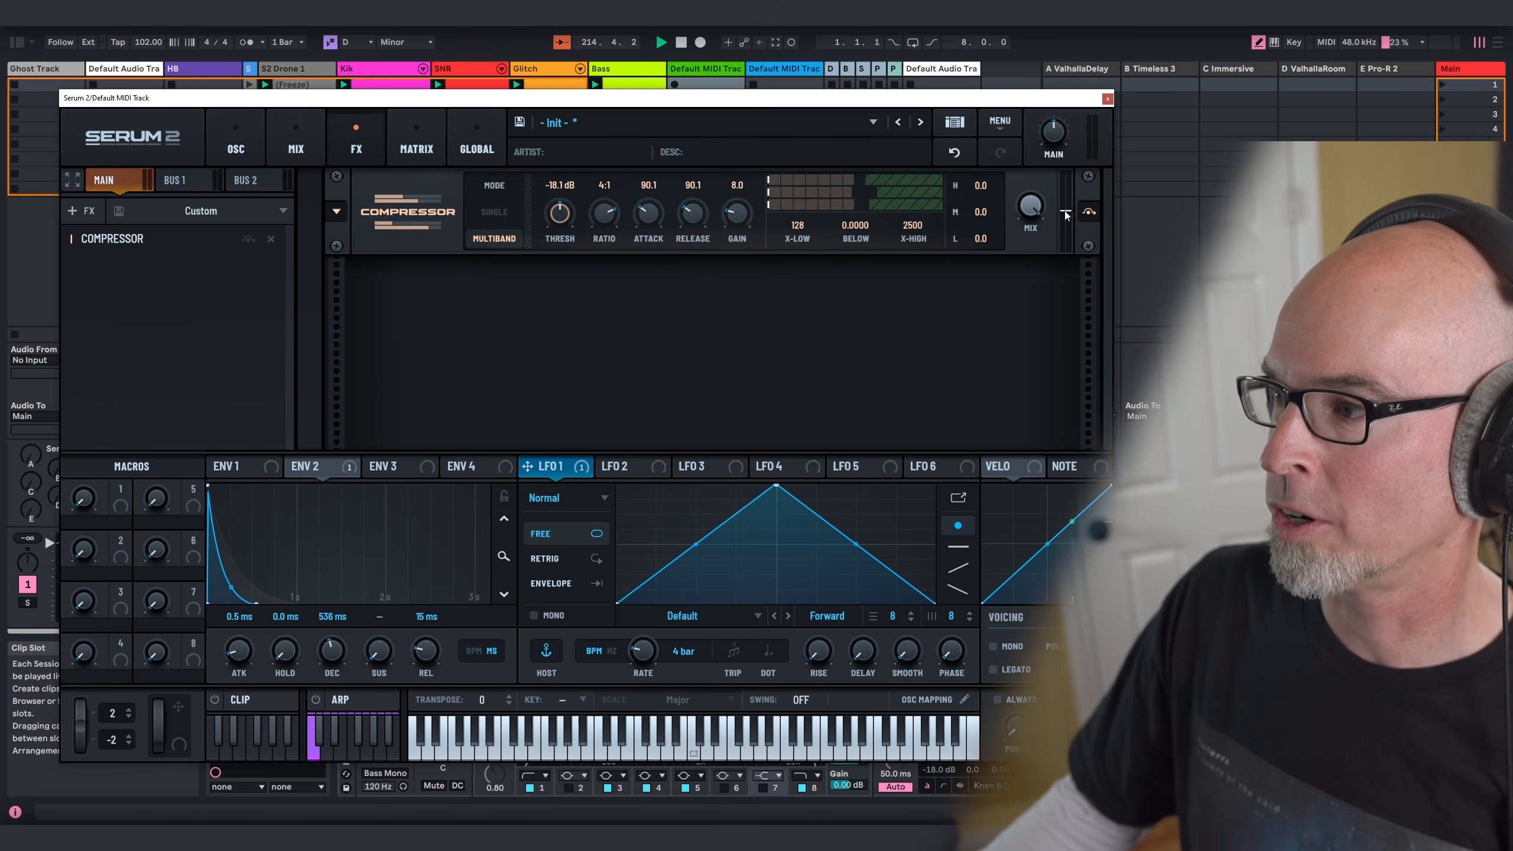
Step: Add a Ping-Pong delay with both sides at dotted 1/8, narrow its filter band and adjust its mix
{"action": "left_click", "coordinate": [89, 212]}
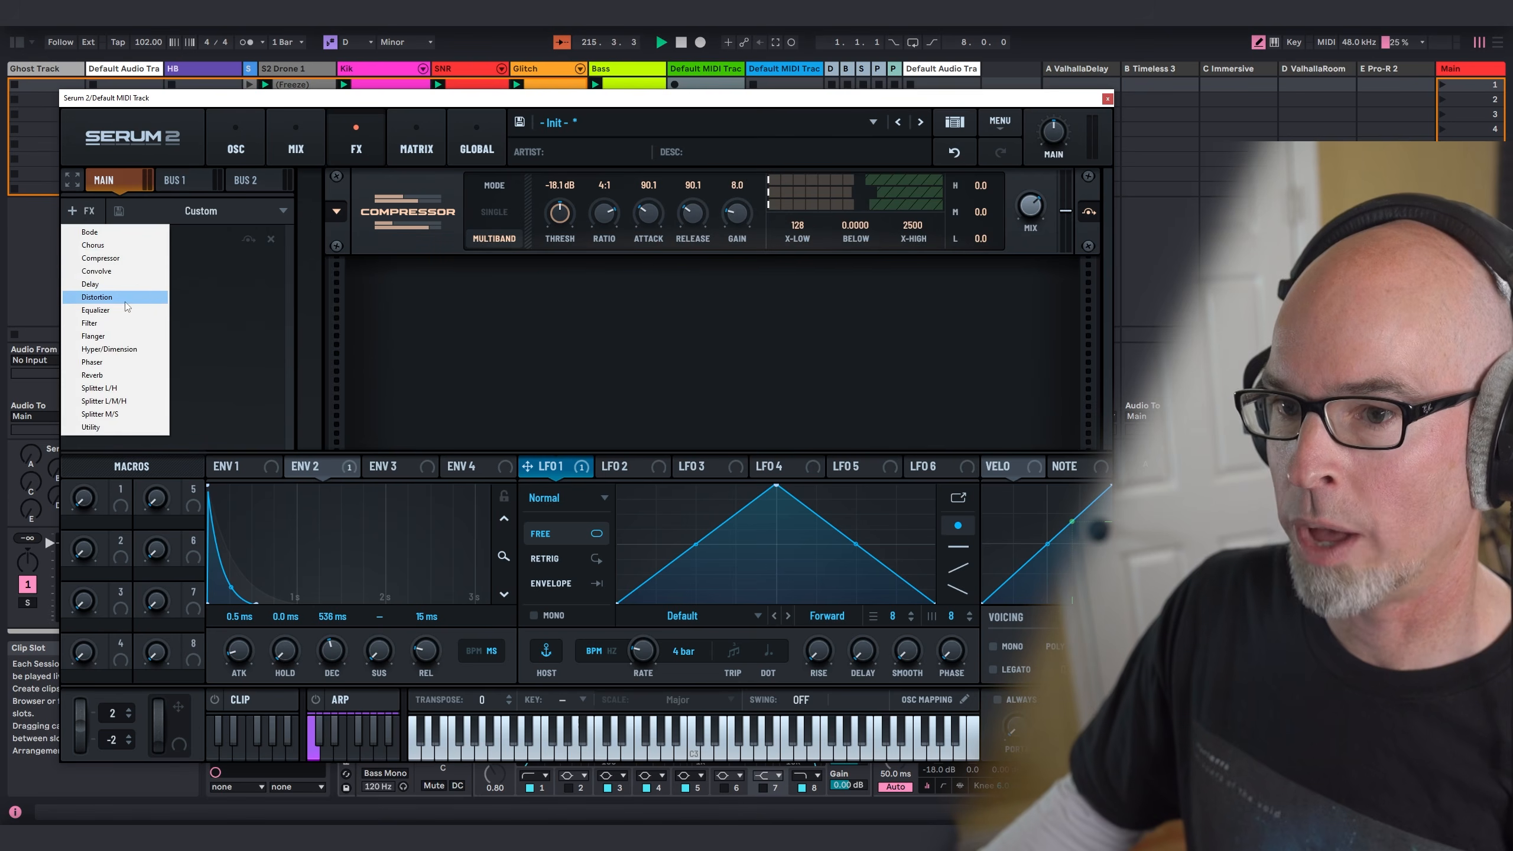
{"action": "left_click", "coordinate": [113, 283]}
{"action": "left_click", "coordinate": [513, 303]}
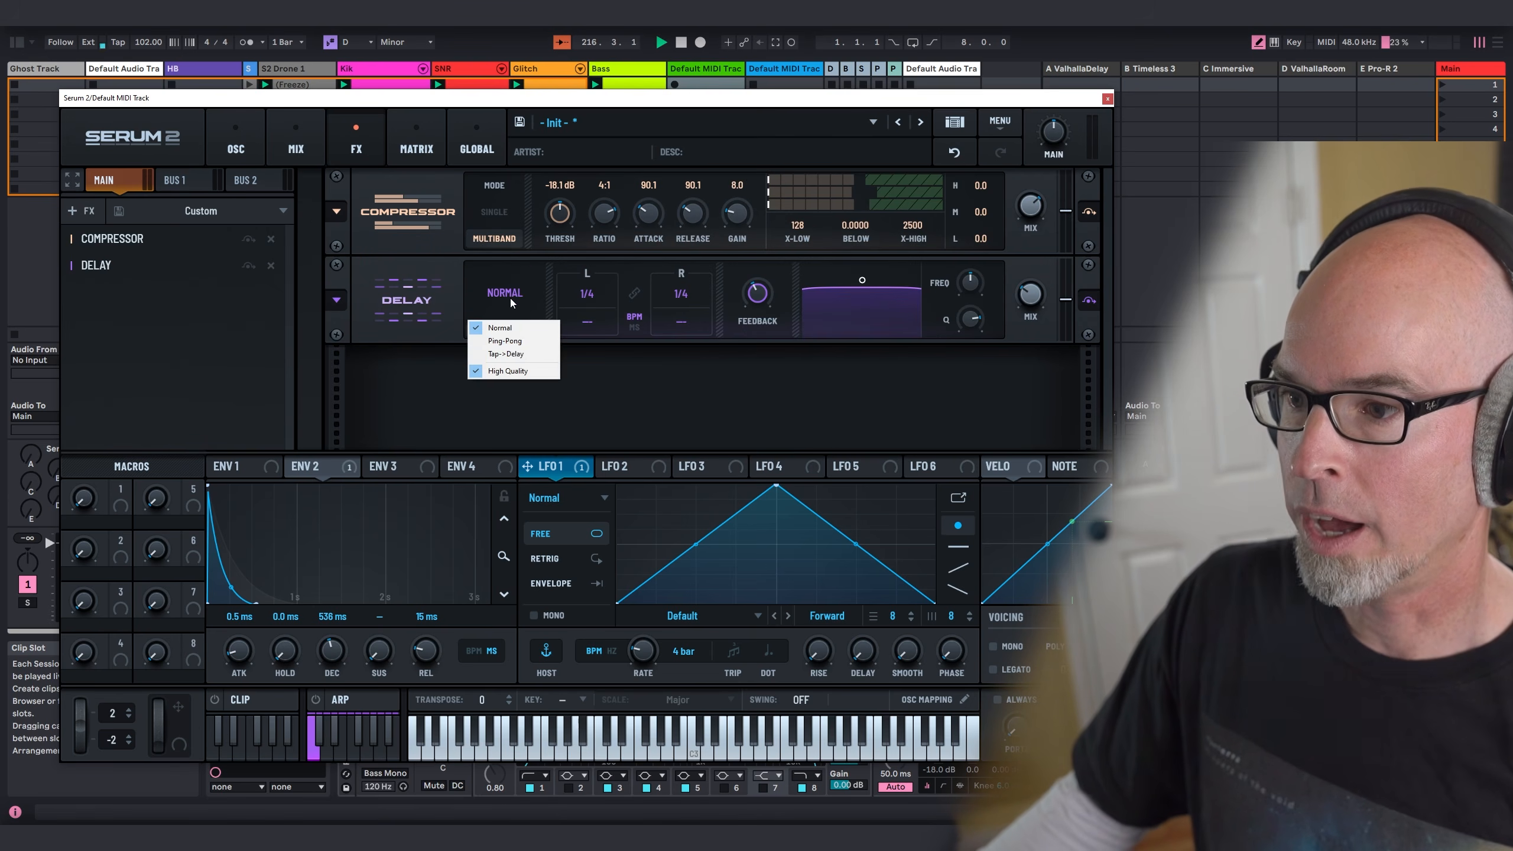
{"action": "left_click", "coordinate": [588, 323]}
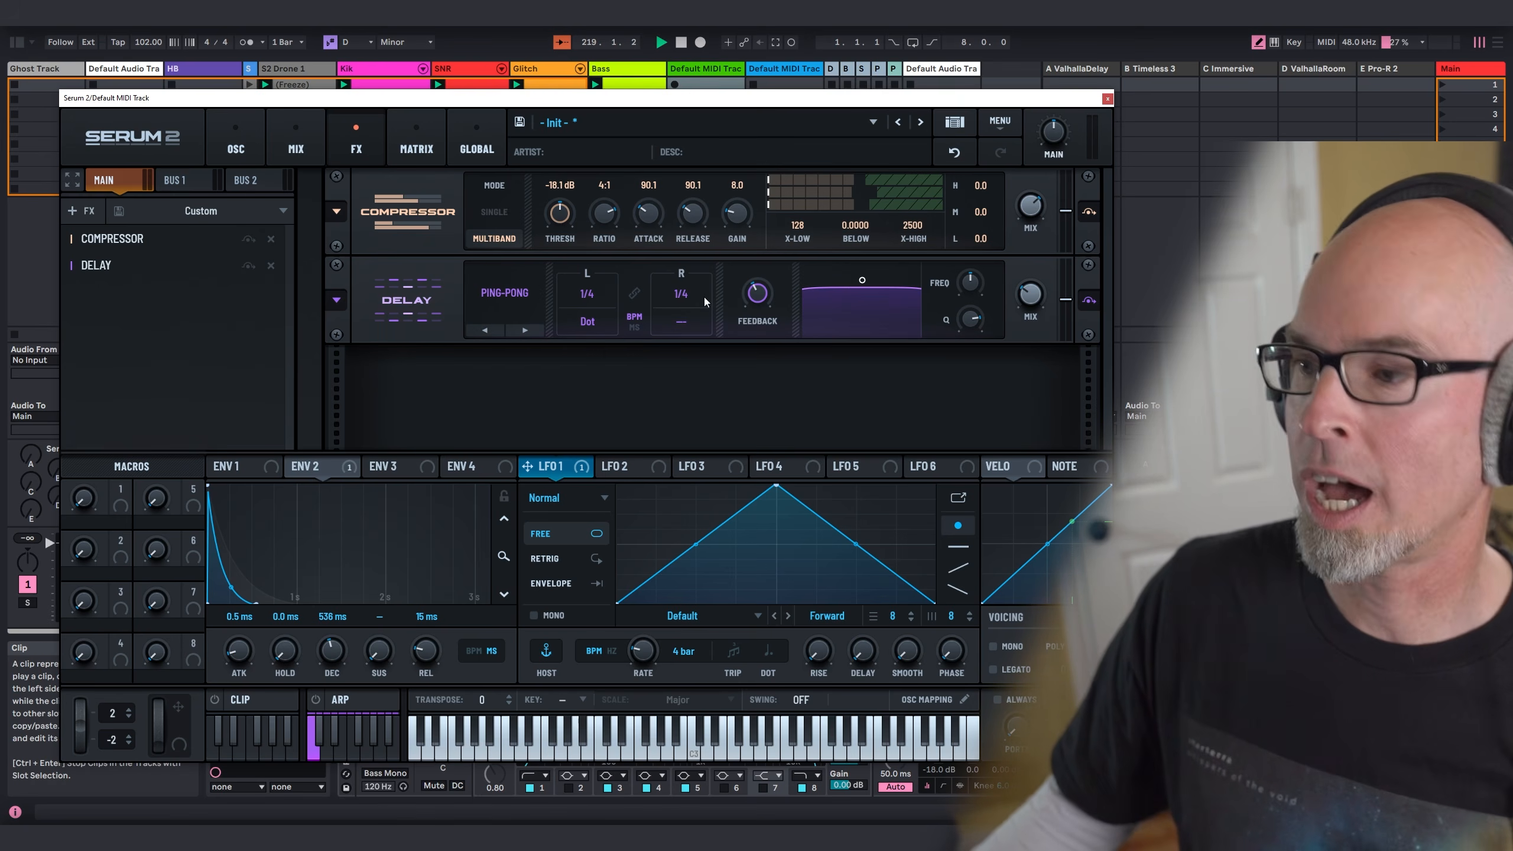
{"action": "left_click_drag", "start_coordinate": [675, 298], "coordinate": [591, 310]}
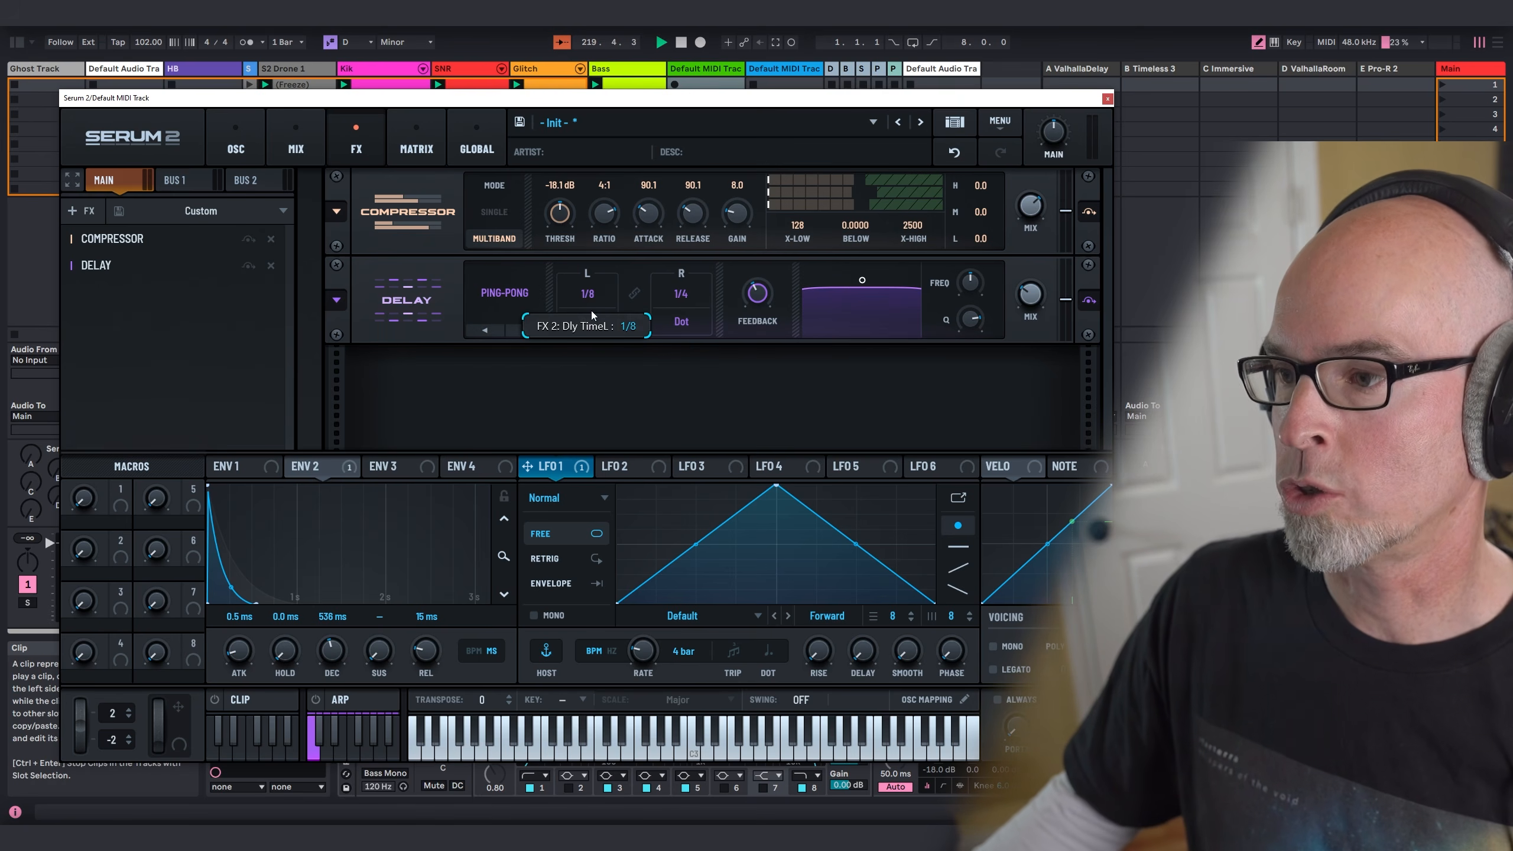
{"action": "left_click_drag", "start_coordinate": [684, 301], "coordinate": [679, 306]}
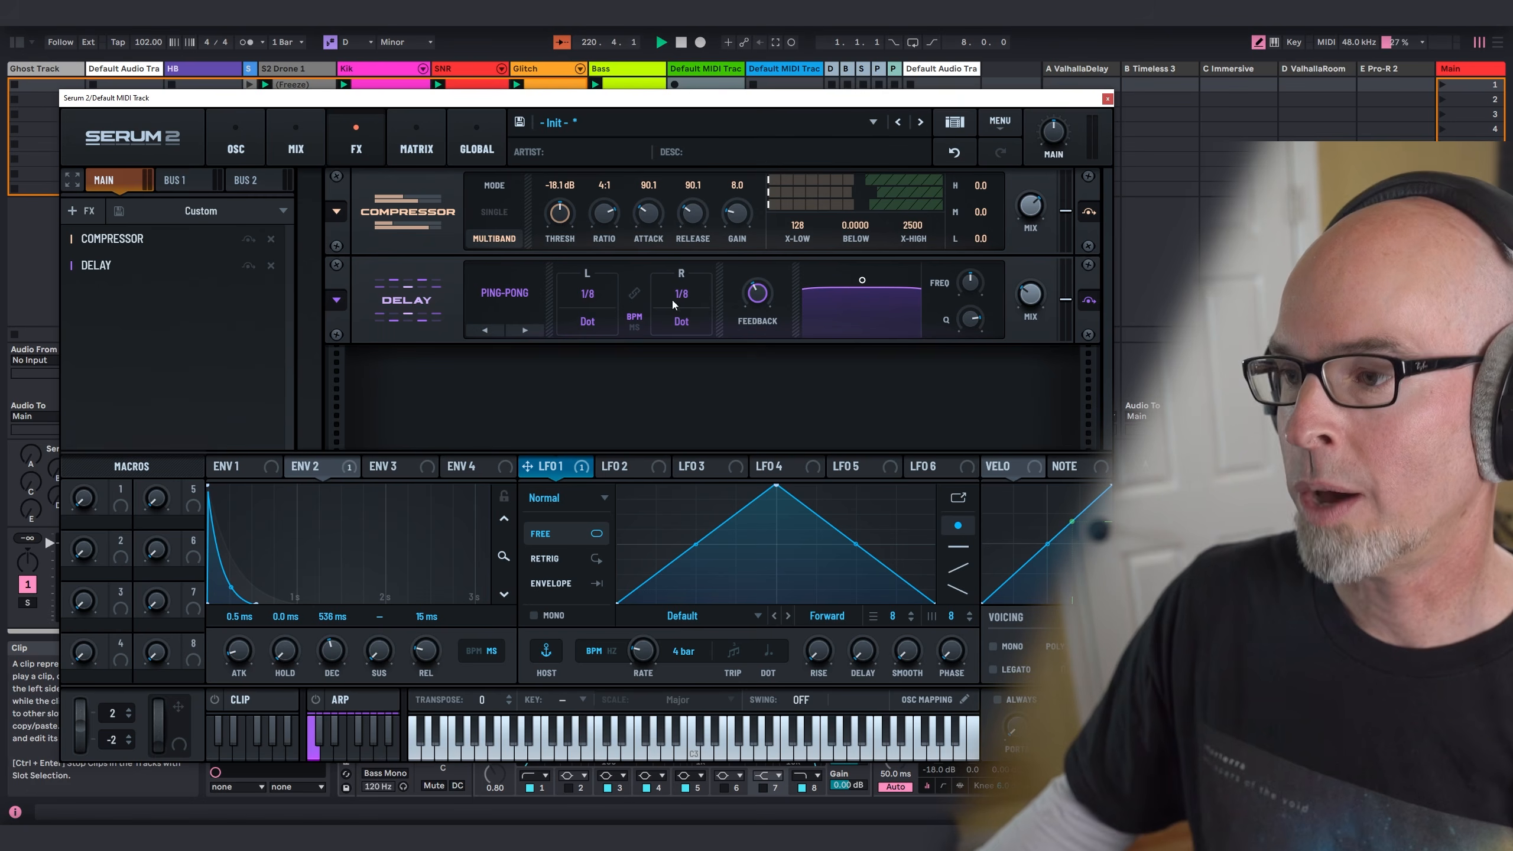
{"action": "left_click_drag", "start_coordinate": [837, 321], "coordinate": [865, 310]}
{"action": "left_click_drag", "start_coordinate": [1044, 311], "coordinate": [1042, 239]}
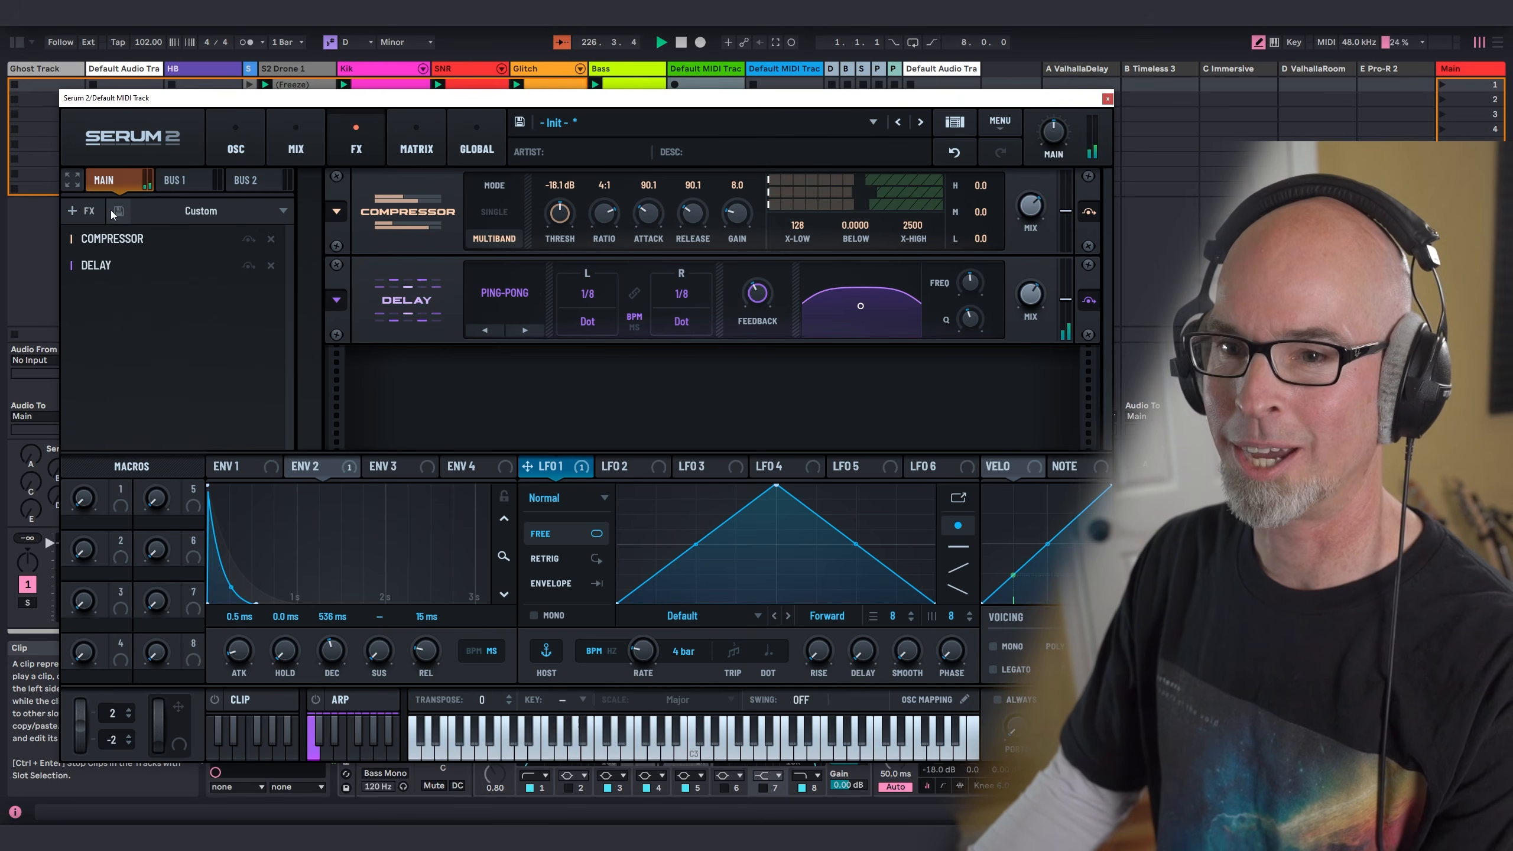
Step: Add a reverb after the delay and set its type to Hall
{"action": "left_click", "coordinate": [82, 210]}
{"action": "left_click", "coordinate": [95, 375]}
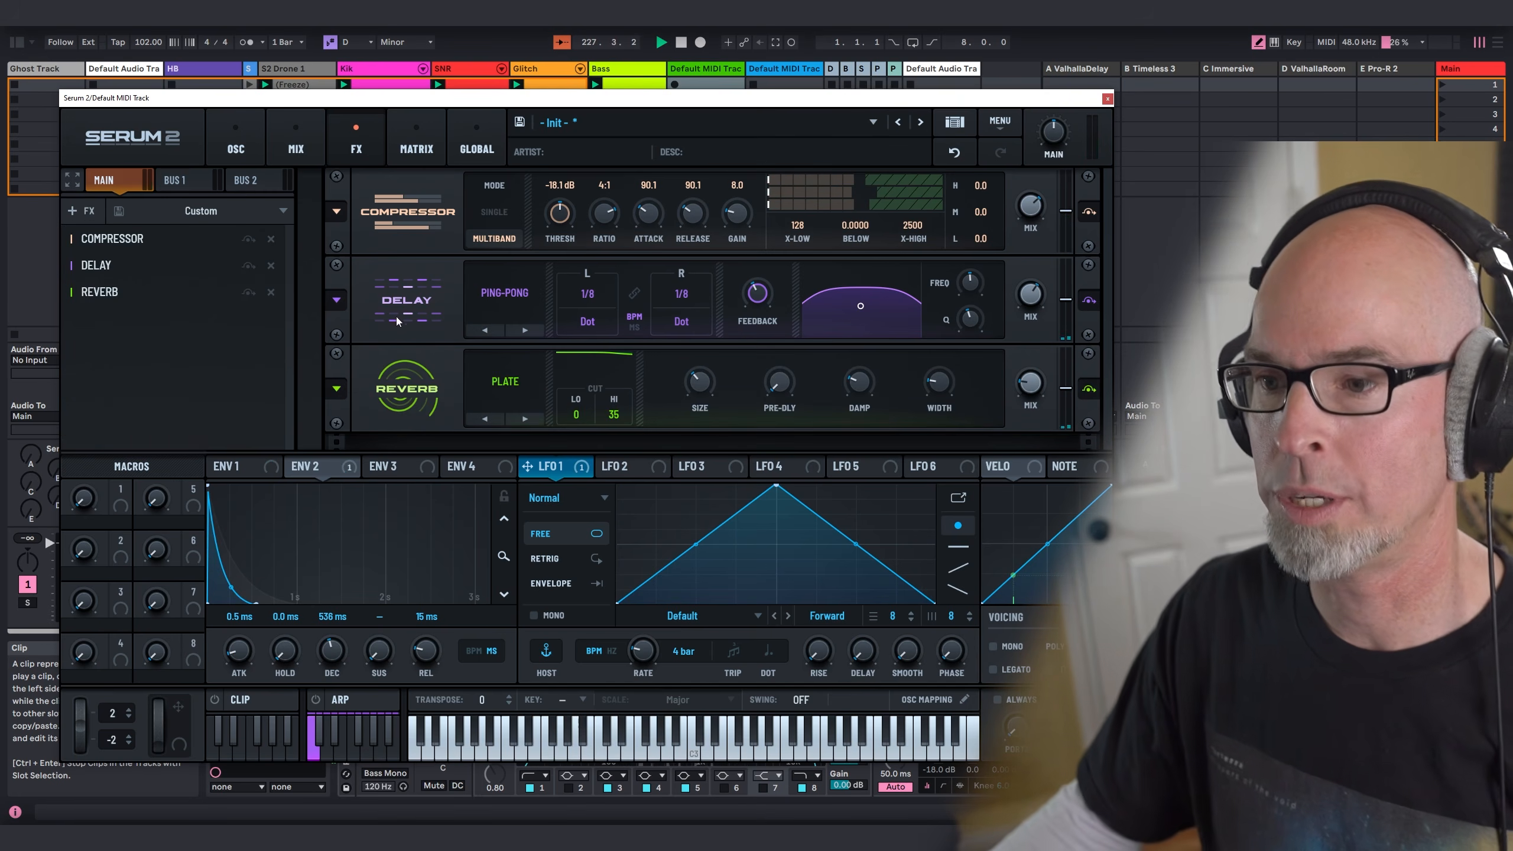
{"action": "left_click", "coordinate": [514, 382]}
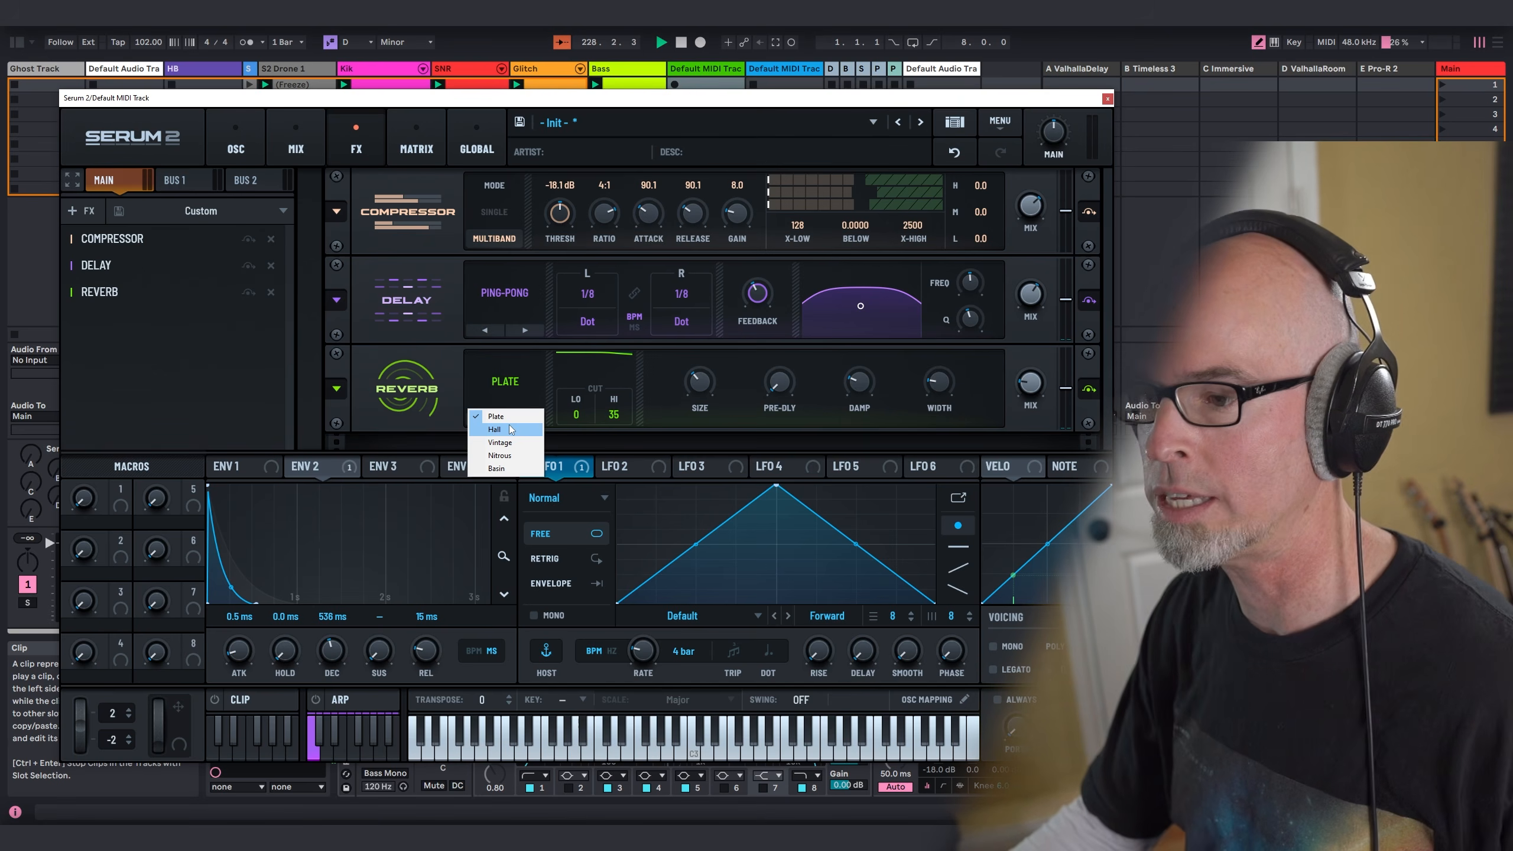
{"action": "left_click", "coordinate": [510, 429]}
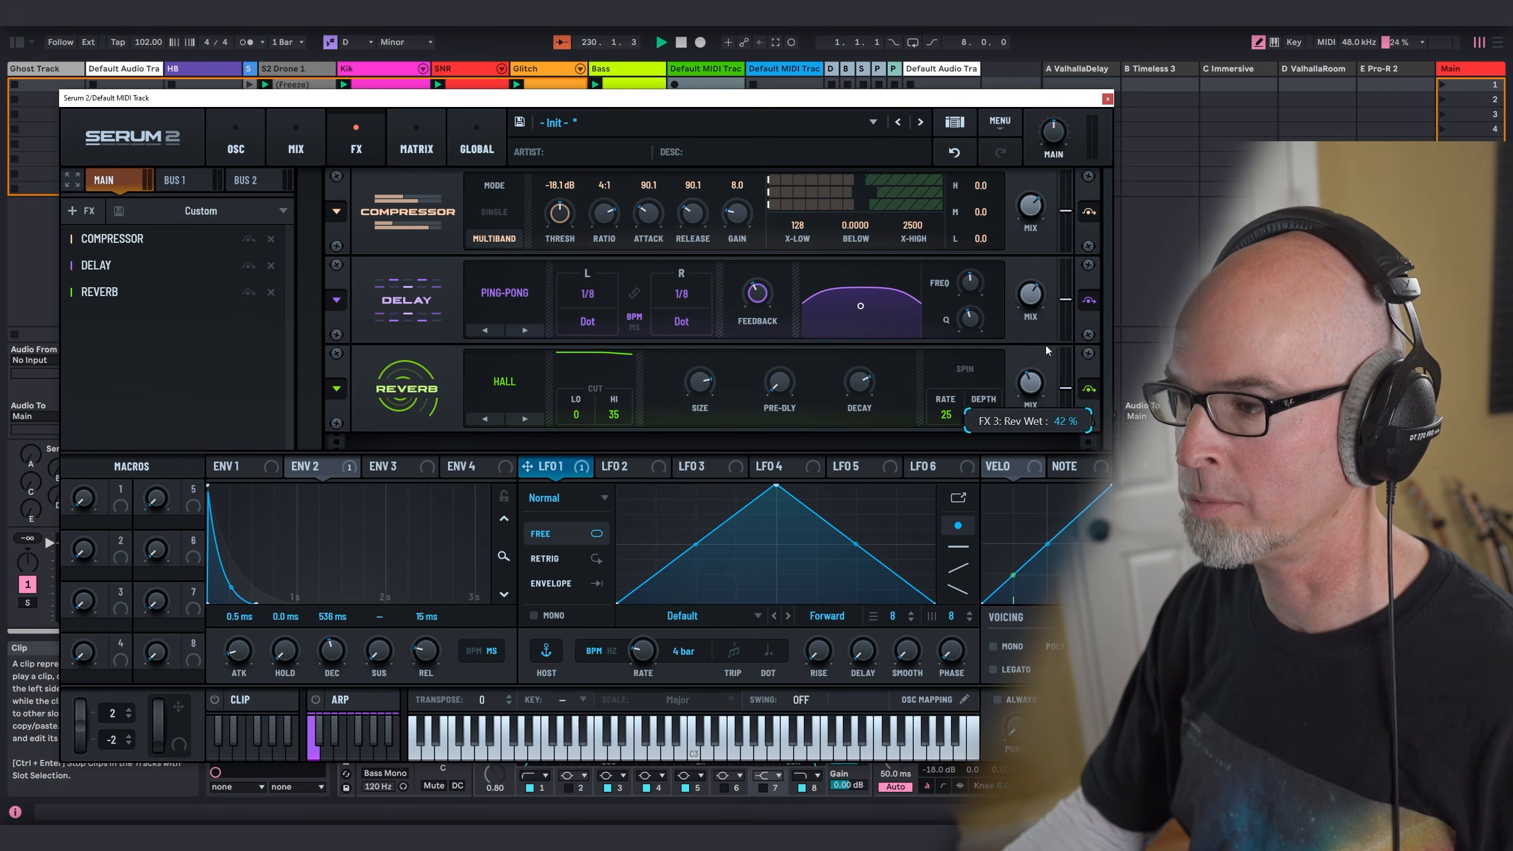
Step: Add a second reverb of type Basin with a low cut of 48, and set the Hall reverb's low cut to 59
{"action": "left_click", "coordinate": [89, 215]}
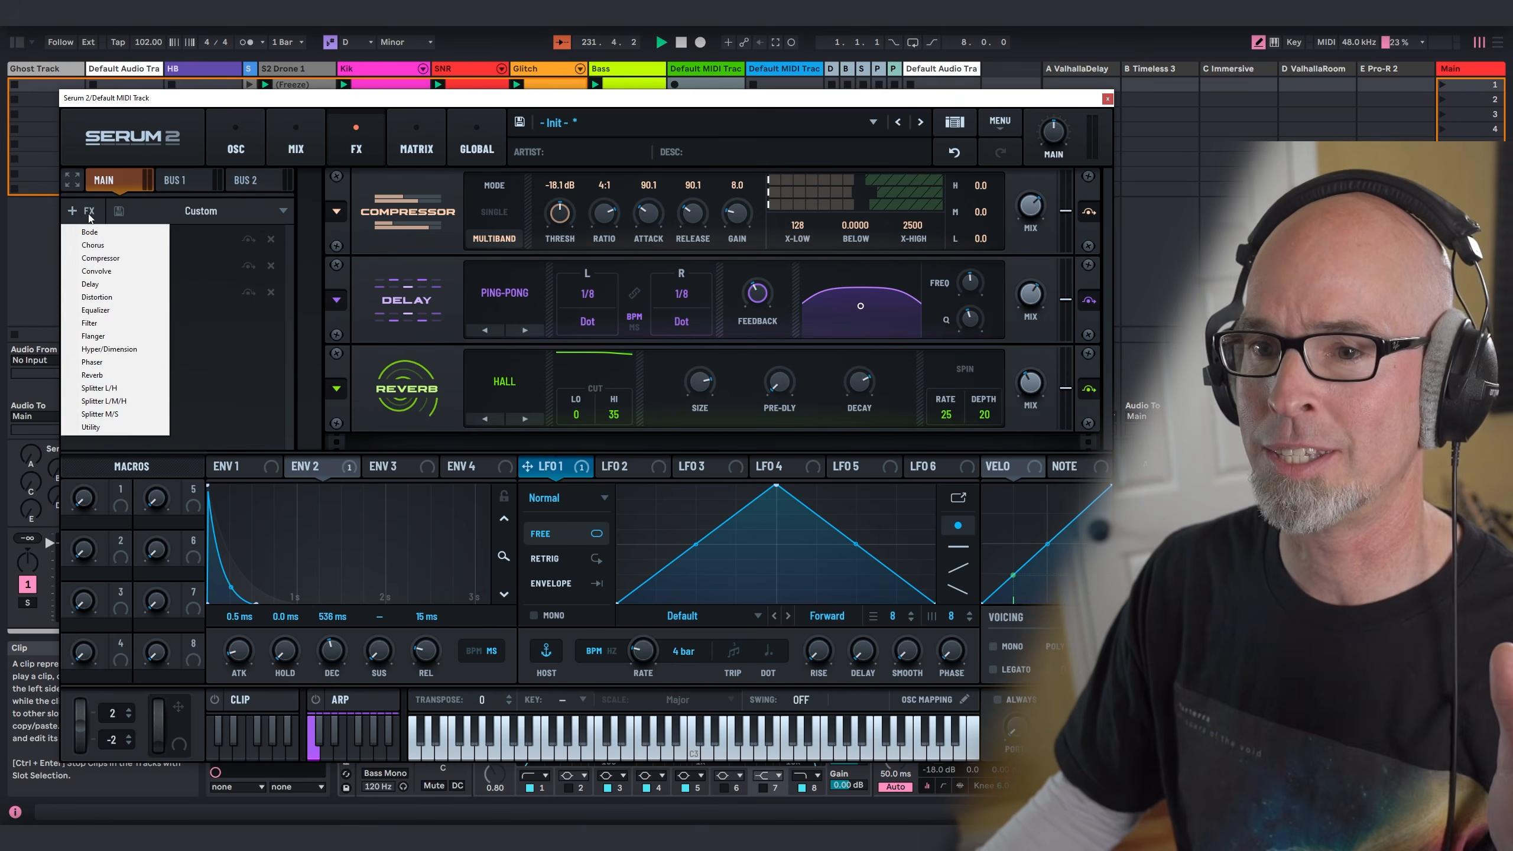
{"action": "left_click", "coordinate": [152, 373]}
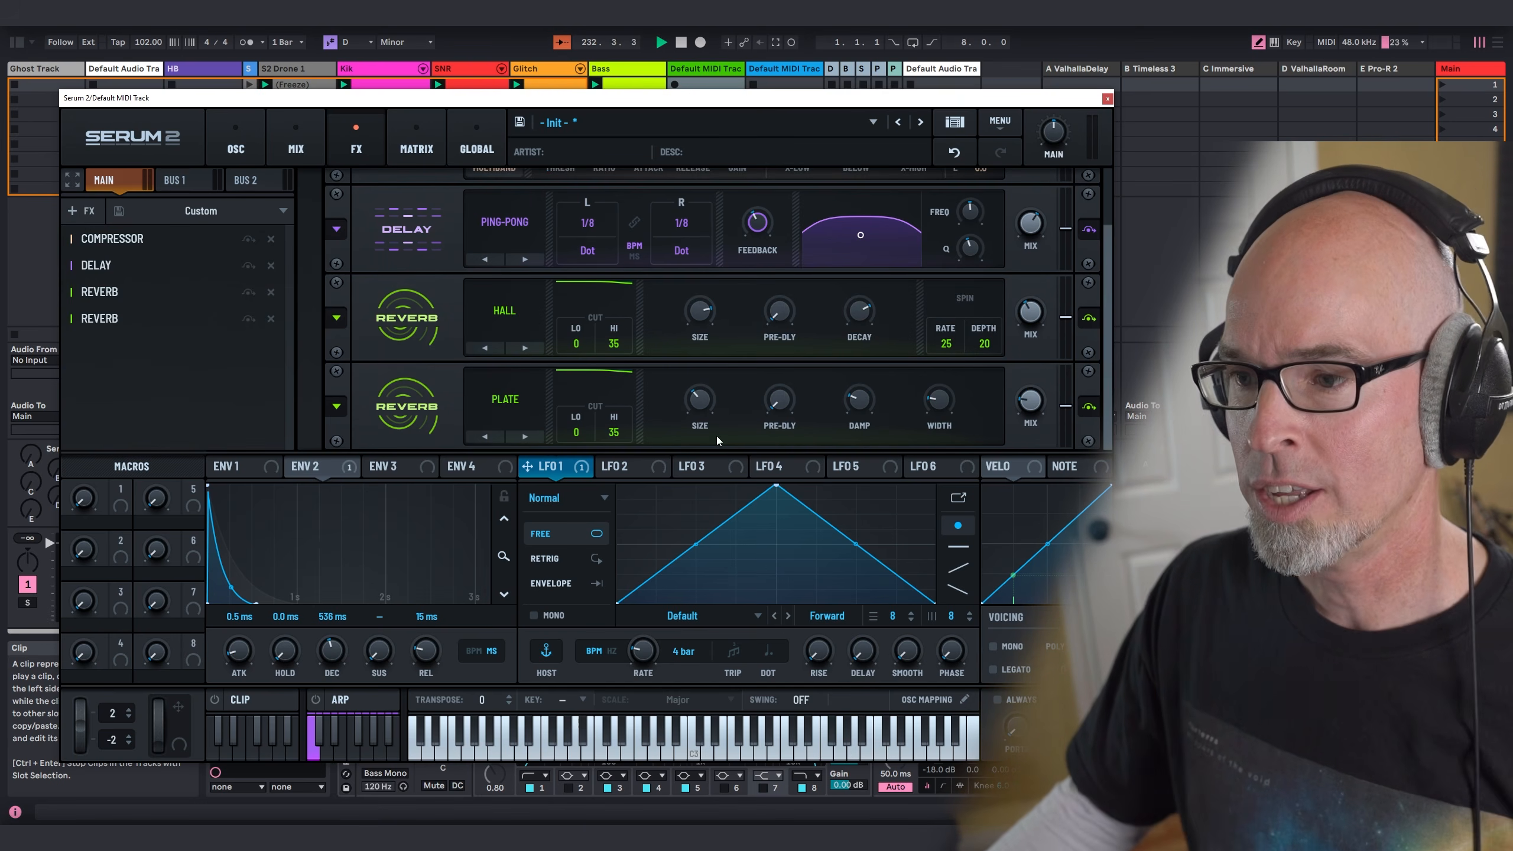
{"action": "left_click", "coordinate": [505, 399]}
{"action": "left_click", "coordinate": [497, 486]}
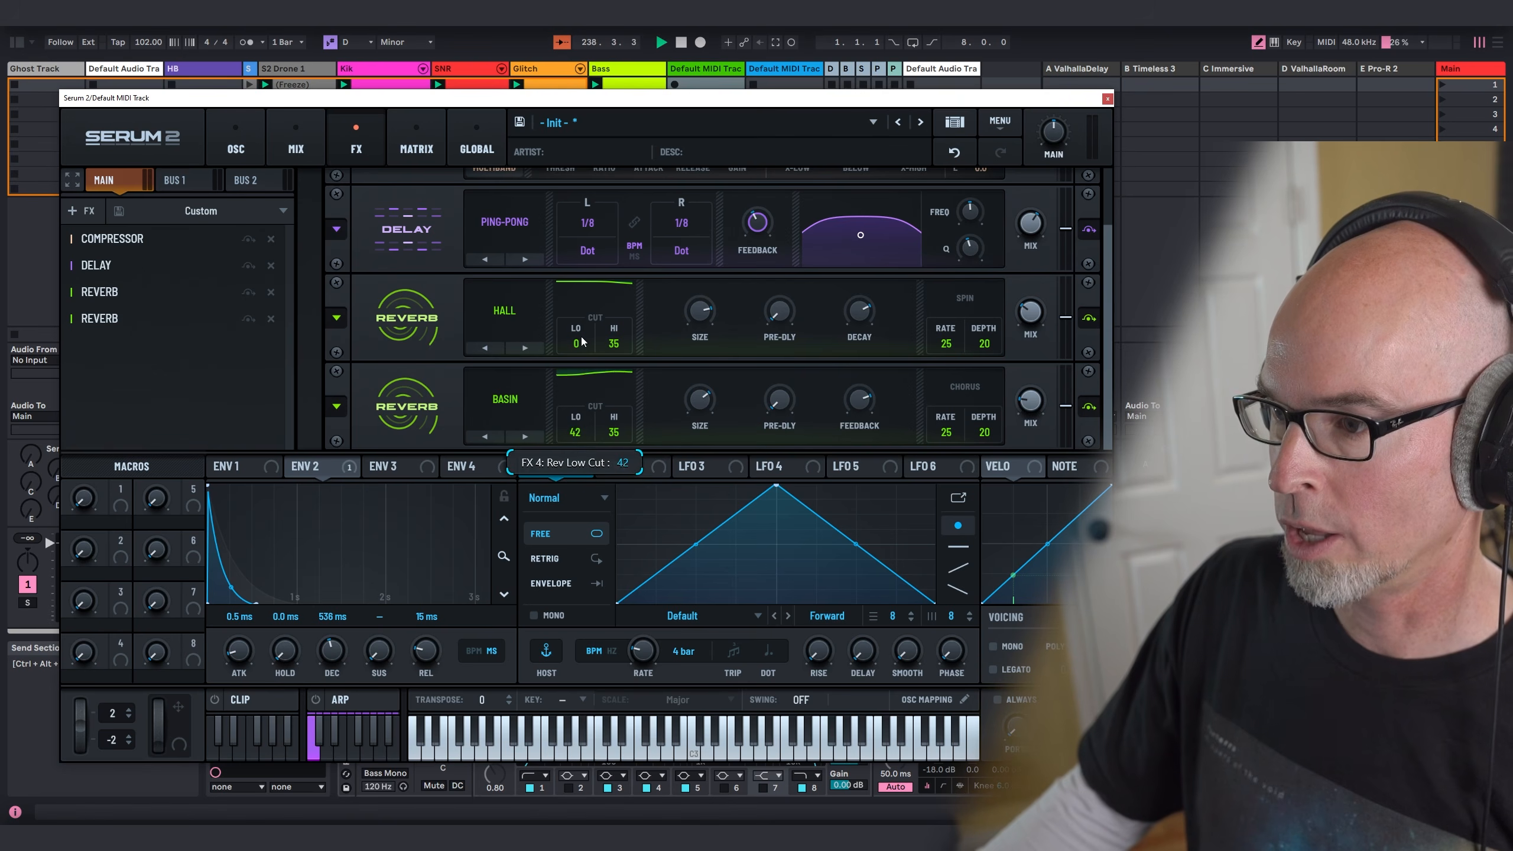
{"action": "left_click_drag", "start_coordinate": [586, 310], "coordinate": [582, 289]}
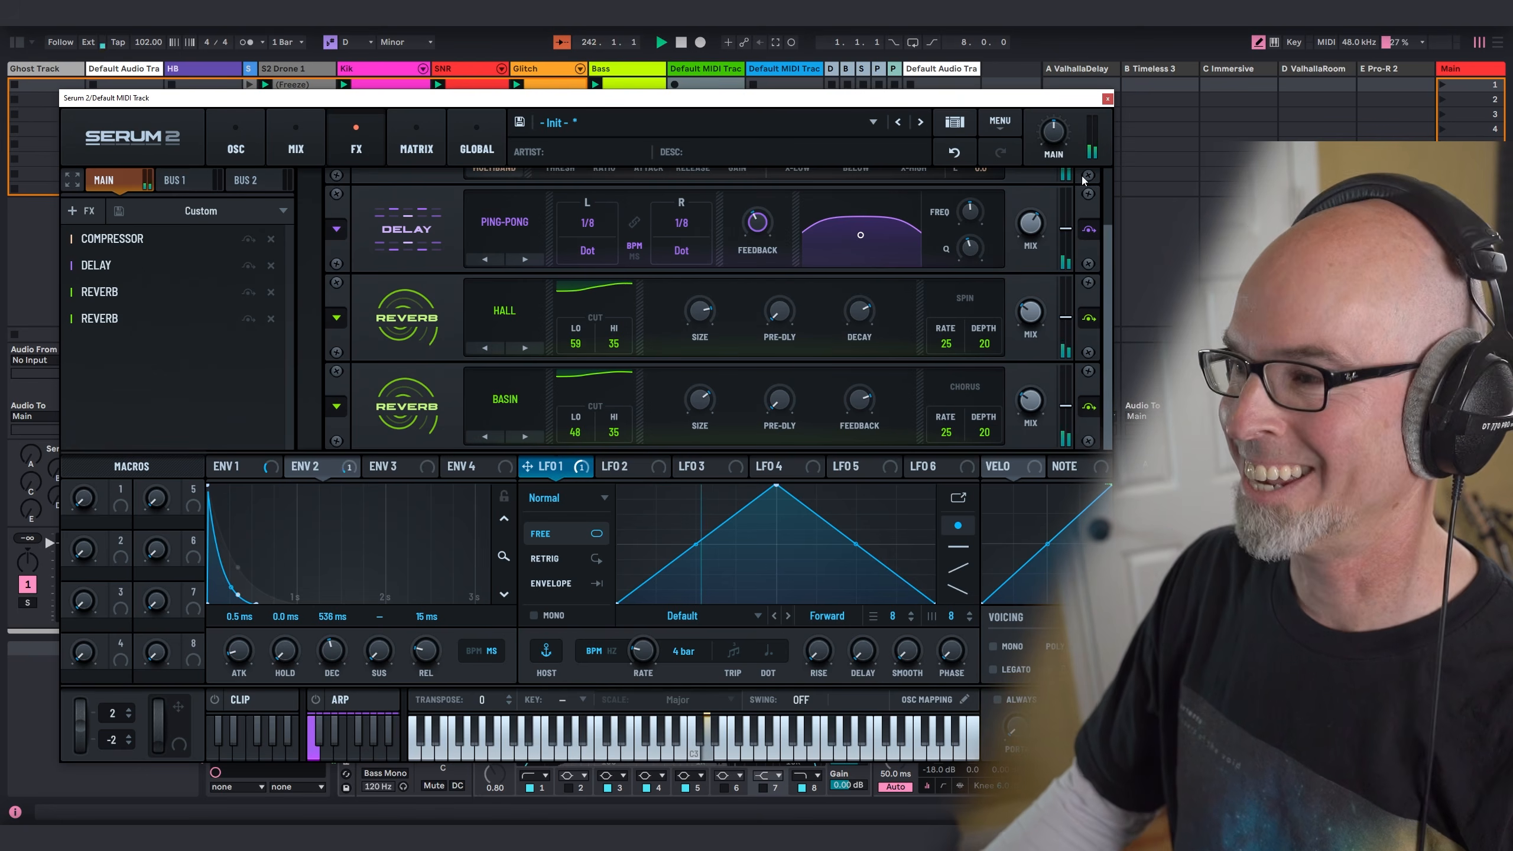
Step: Close the synth window and route track 10's audio output to Synth Bus
{"action": "left_click", "coordinate": [1107, 99]}
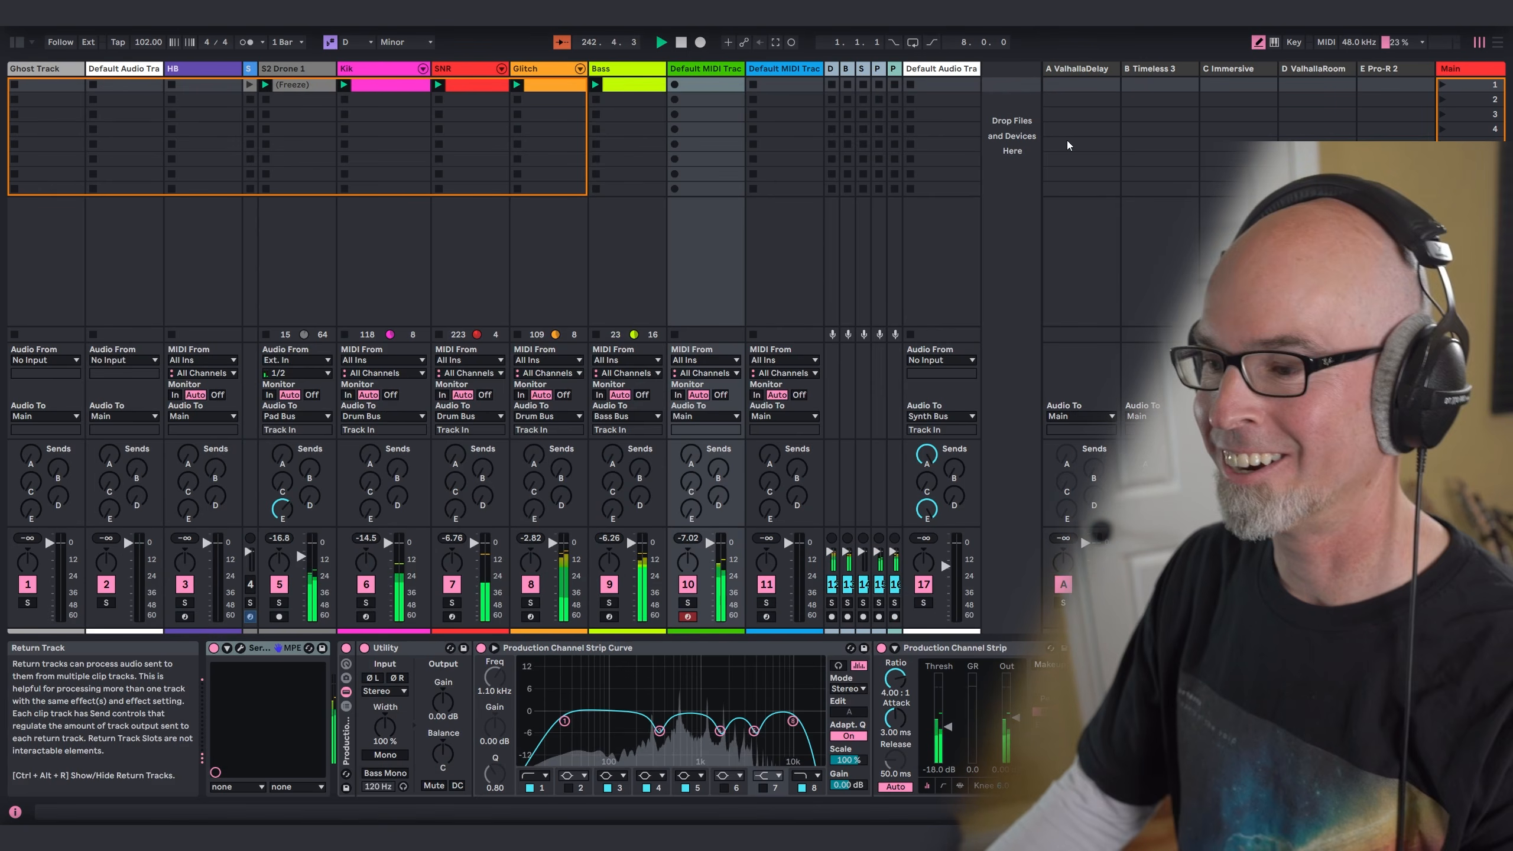
{"action": "left_click", "coordinate": [705, 417]}
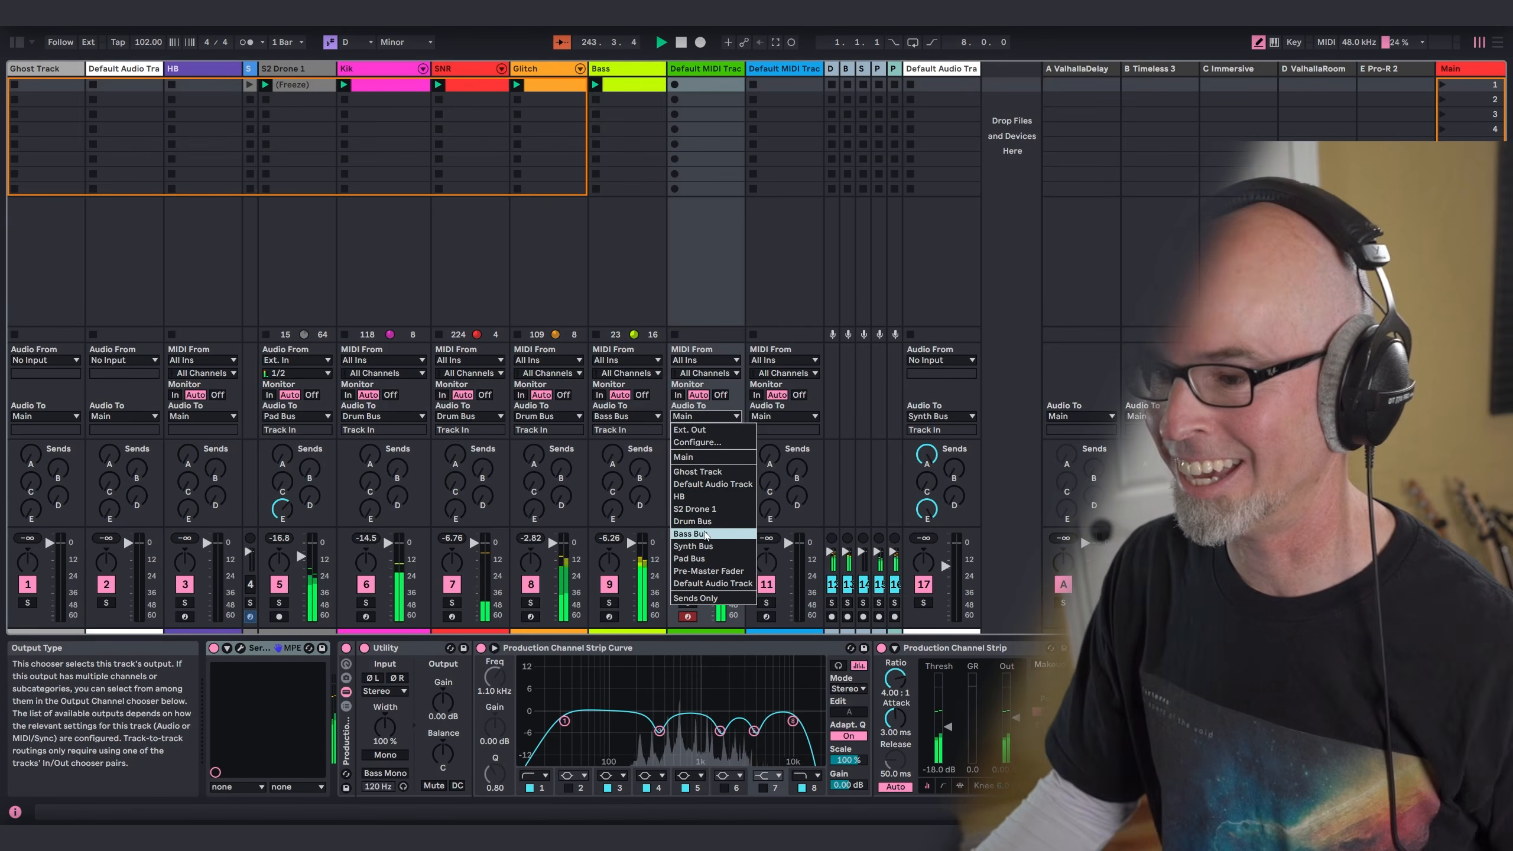
{"action": "left_click", "coordinate": [693, 547]}
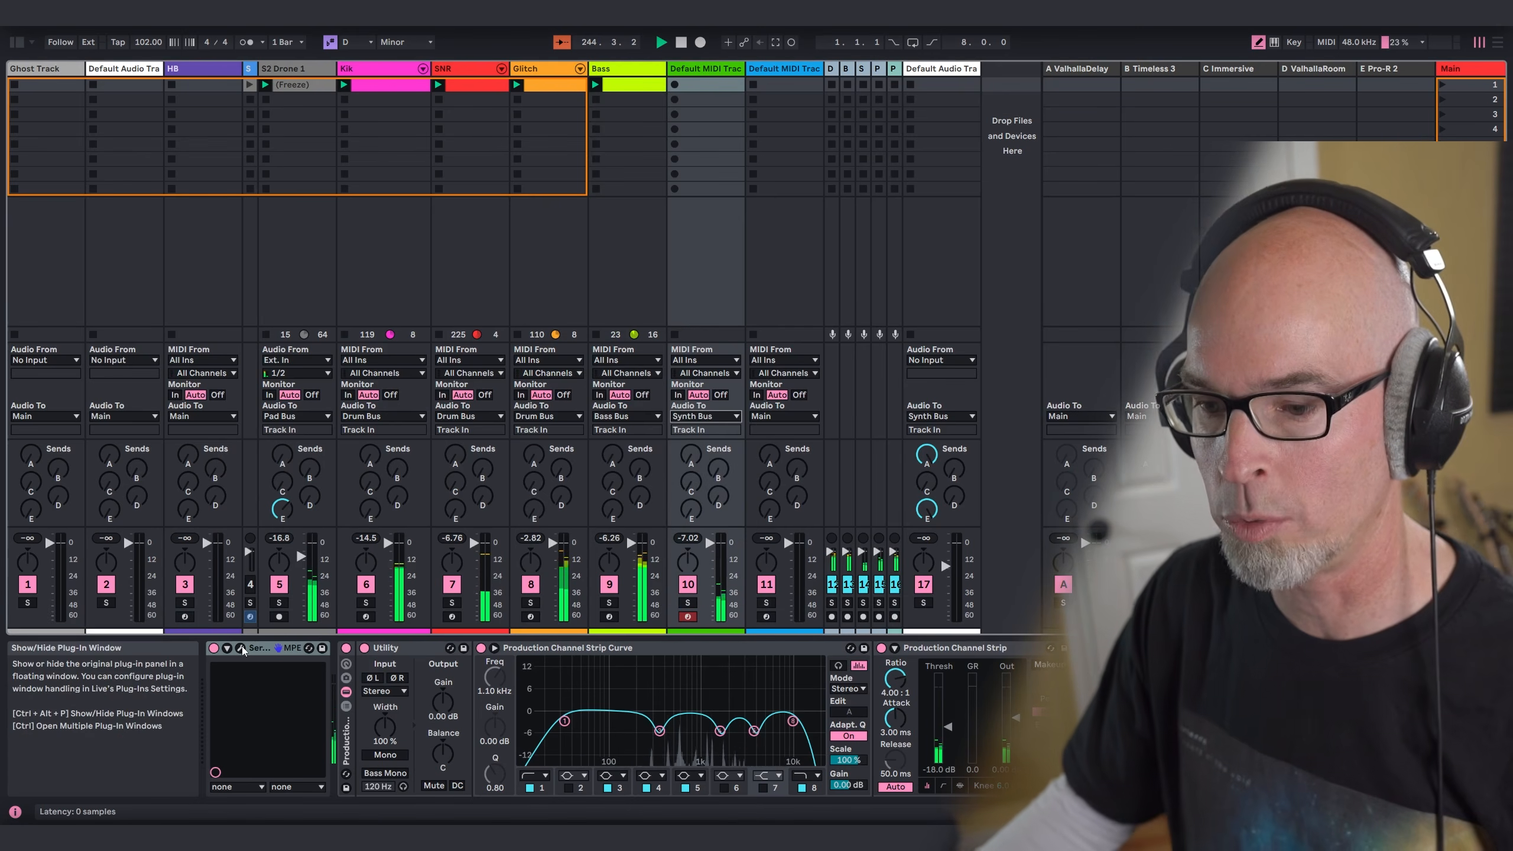
Step: Assign velocity as a modulation source for Filter 1's cutoff in track 10's Serum 2, and close the synth window
{"action": "left_click", "coordinate": [241, 648]}
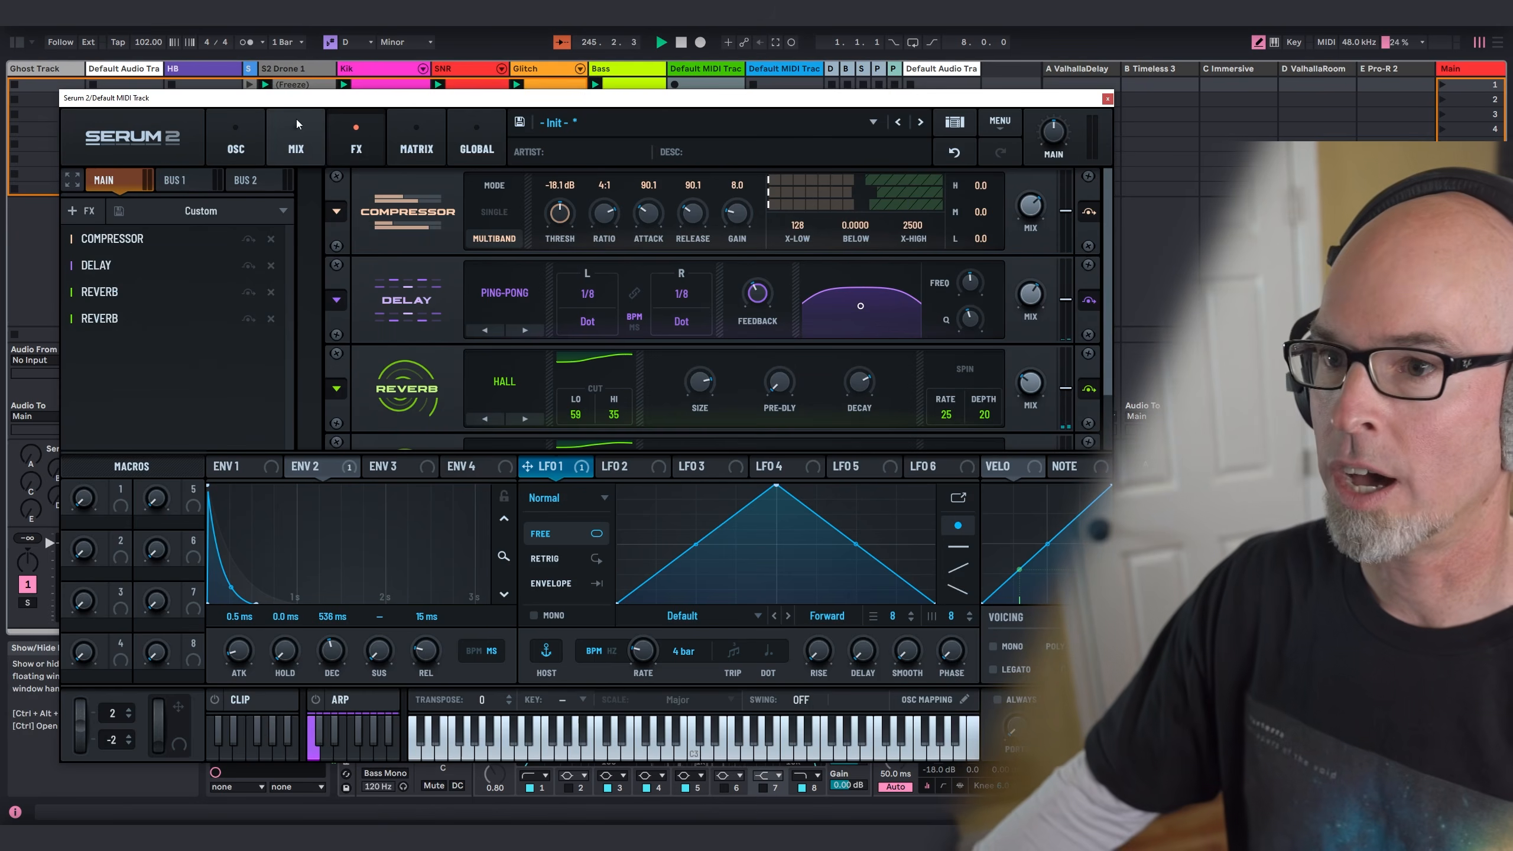
{"action": "left_click", "coordinate": [297, 124]}
{"action": "left_click", "coordinate": [242, 133]}
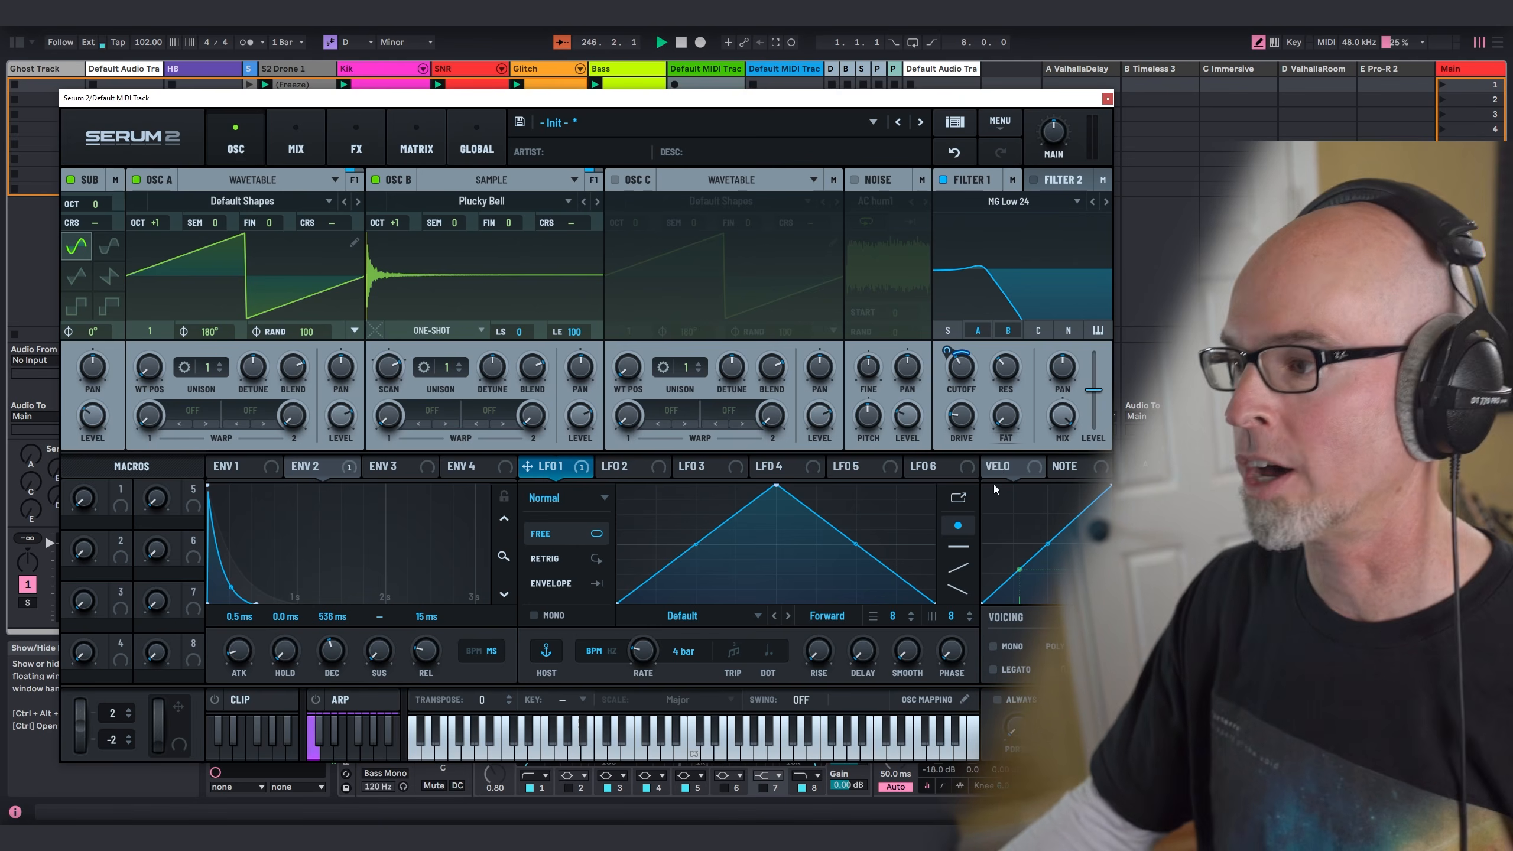
{"action": "left_click_drag", "start_coordinate": [999, 471], "coordinate": [950, 404]}
{"action": "mouse_move", "coordinate": [951, 390]}
{"action": "left_click", "coordinate": [1108, 99]}
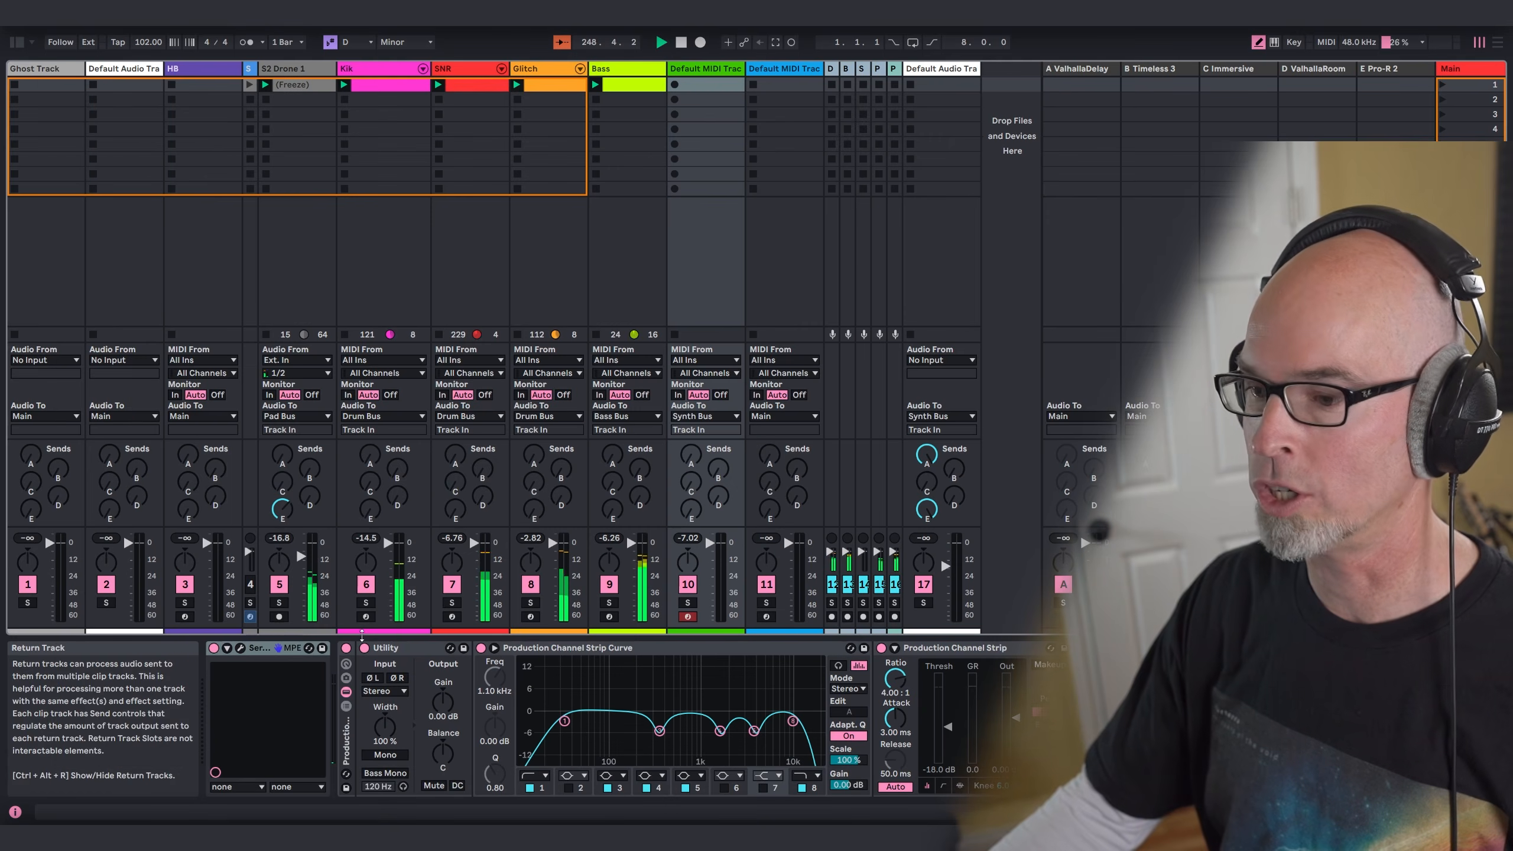
Step: Switch off Serum 2 on track 10 and insert the Stepic sequencer in front of it from the Sequencers collection
{"action": "left_click", "coordinate": [214, 648]}
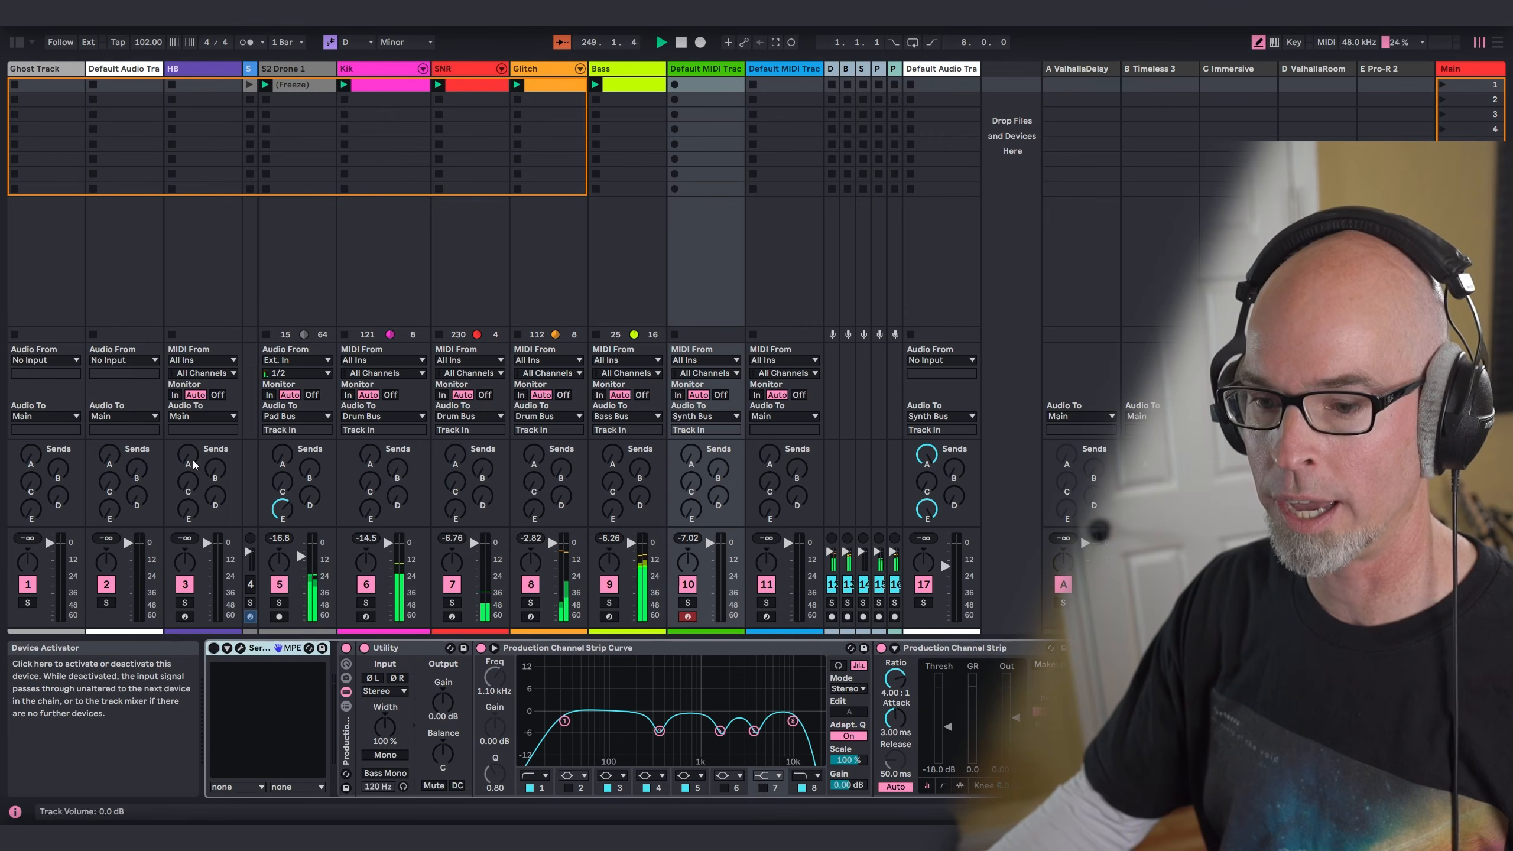
{"action": "left_click", "coordinate": [17, 42]}
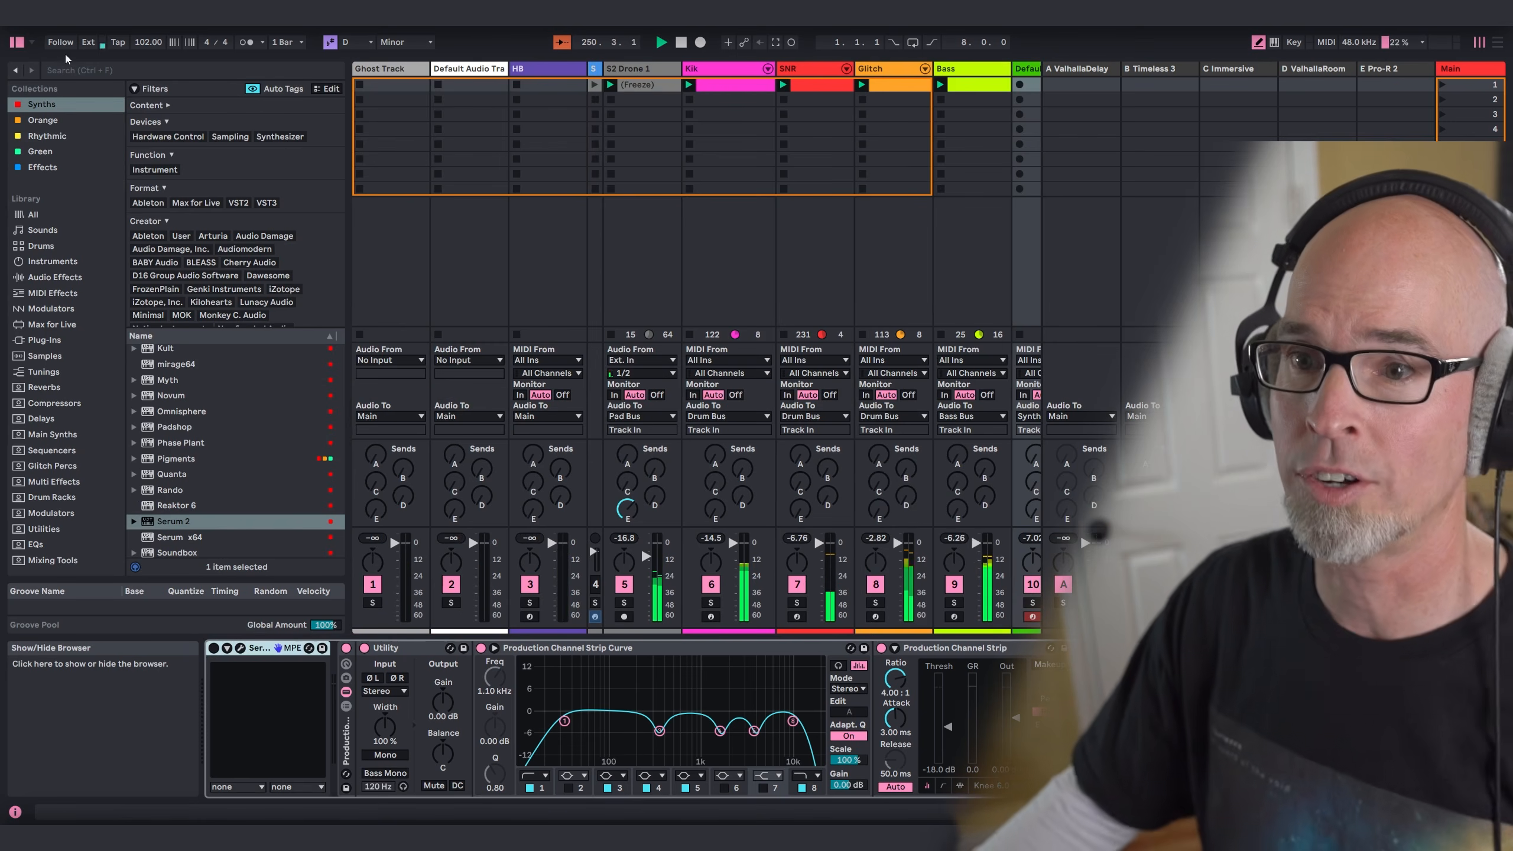
{"action": "left_click", "coordinate": [53, 452]}
{"action": "left_click_drag", "start_coordinate": [163, 304], "coordinate": [213, 730]}
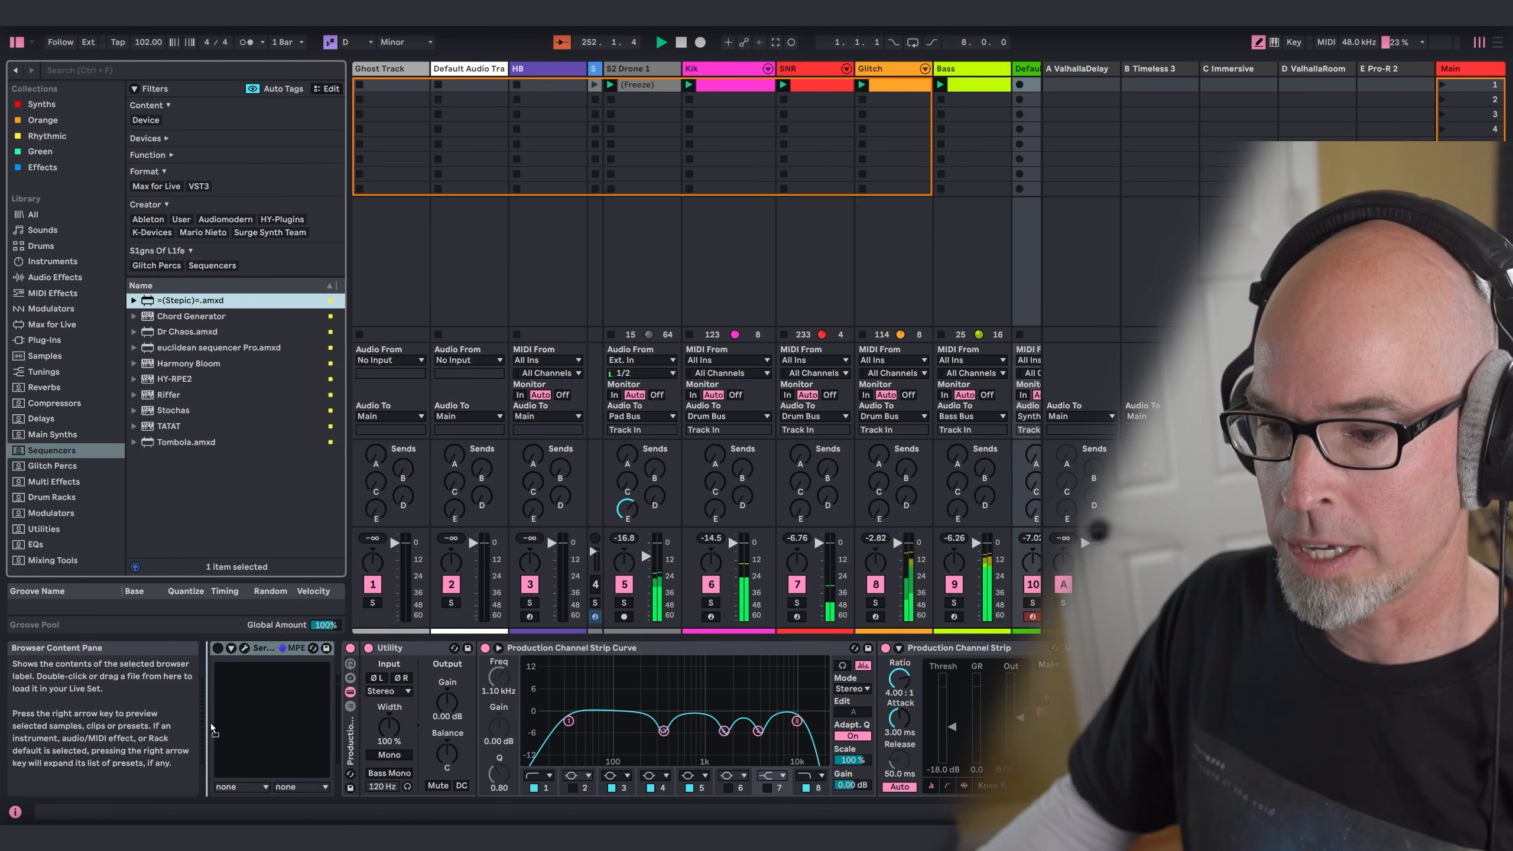
{"action": "left_click", "coordinate": [17, 43]}
Step: Set Stepic to root note D3, natural minor scale, 8 steps and a 1/8 note length
{"action": "left_click", "coordinate": [253, 680]}
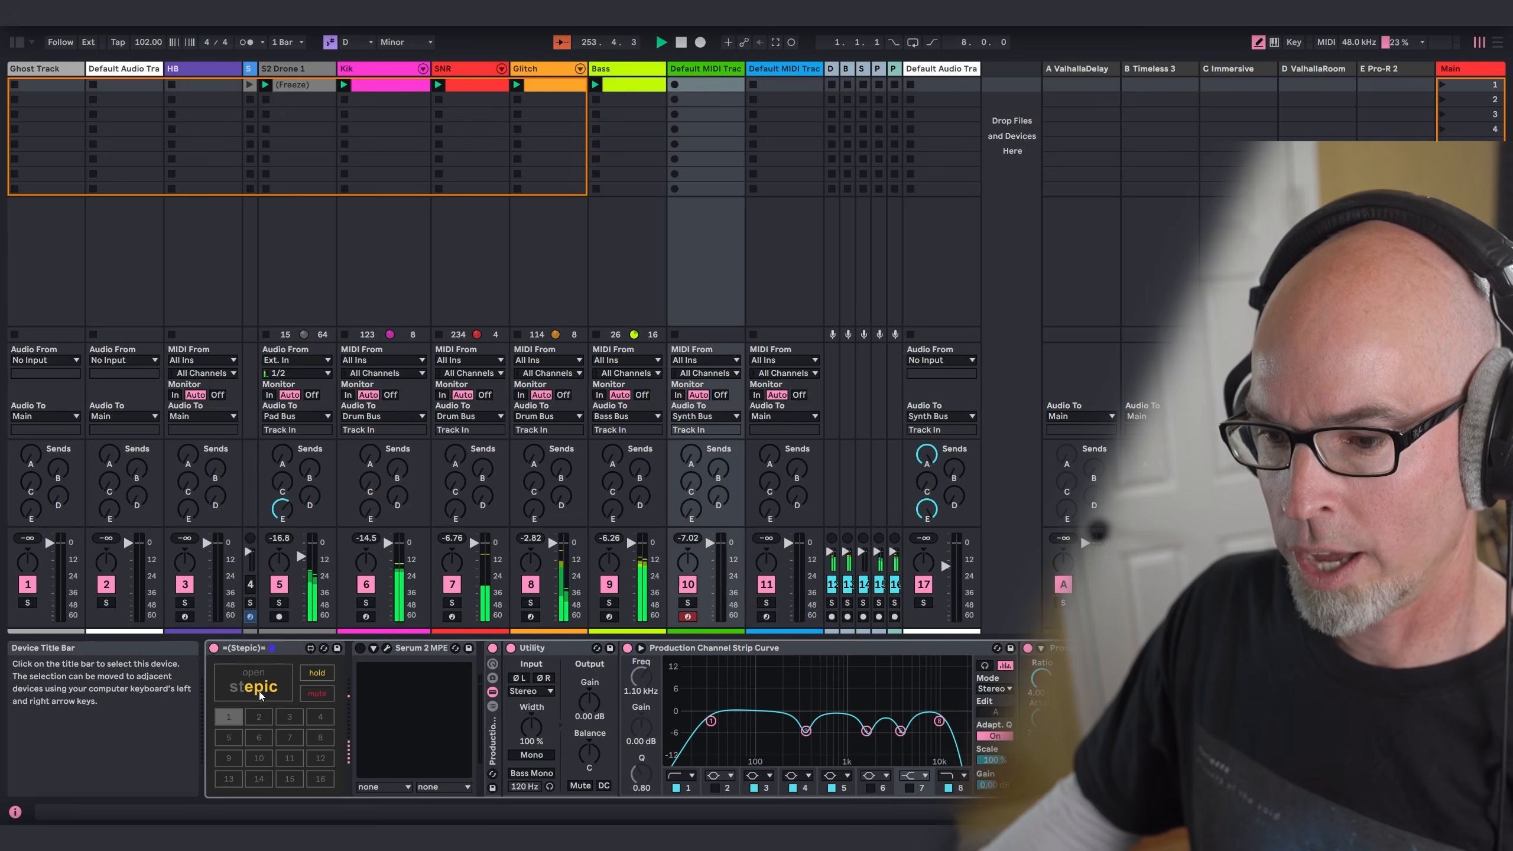
{"action": "left_click_drag", "start_coordinate": [392, 106], "coordinate": [392, 102]}
{"action": "left_click", "coordinate": [447, 100]}
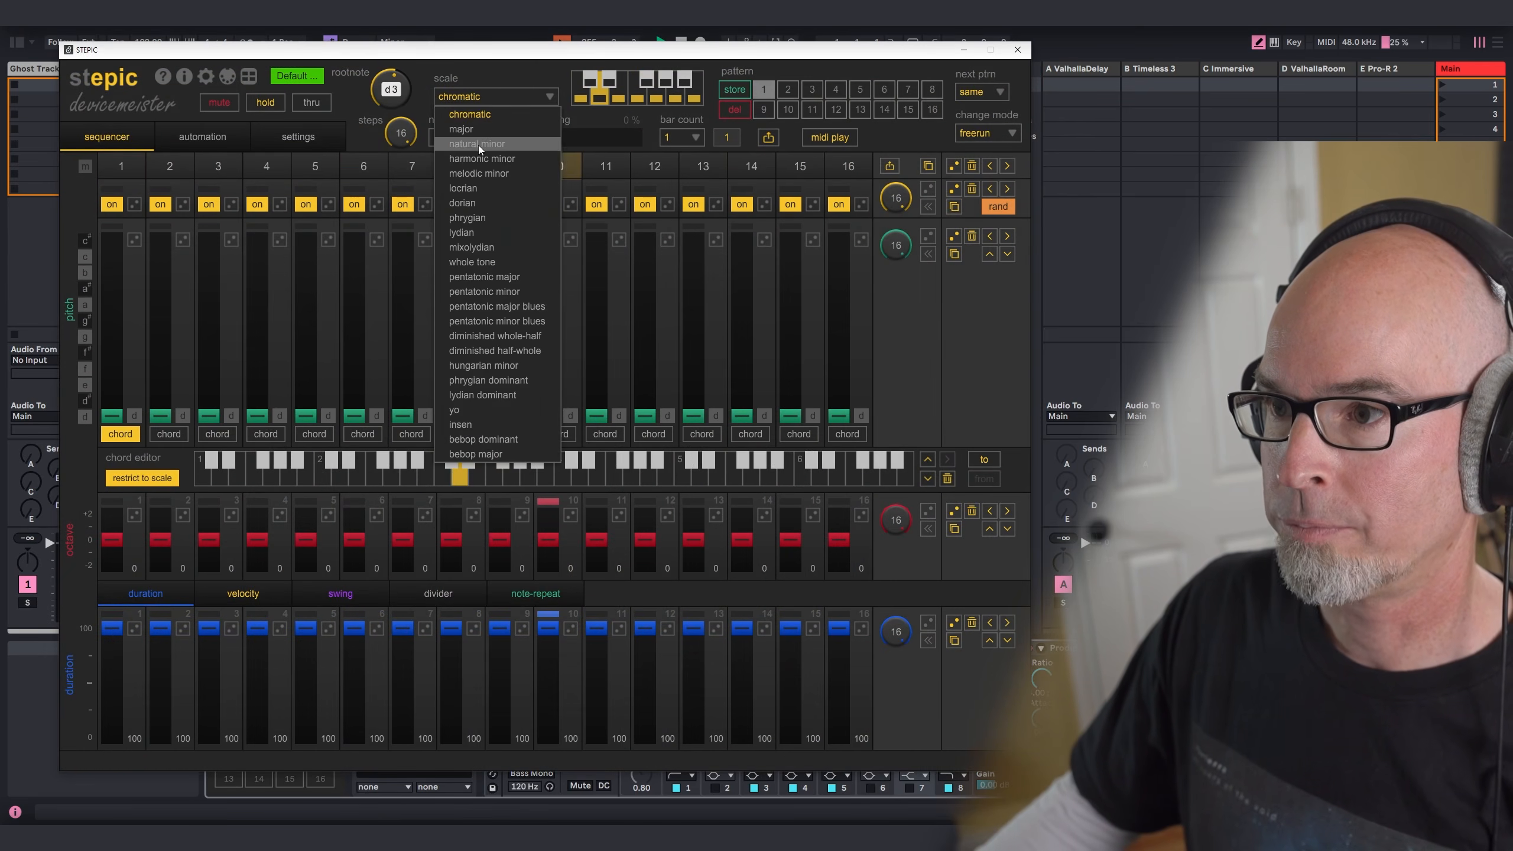
{"action": "left_click", "coordinate": [471, 136]}
{"action": "left_click_drag", "start_coordinate": [409, 135], "coordinate": [409, 149]}
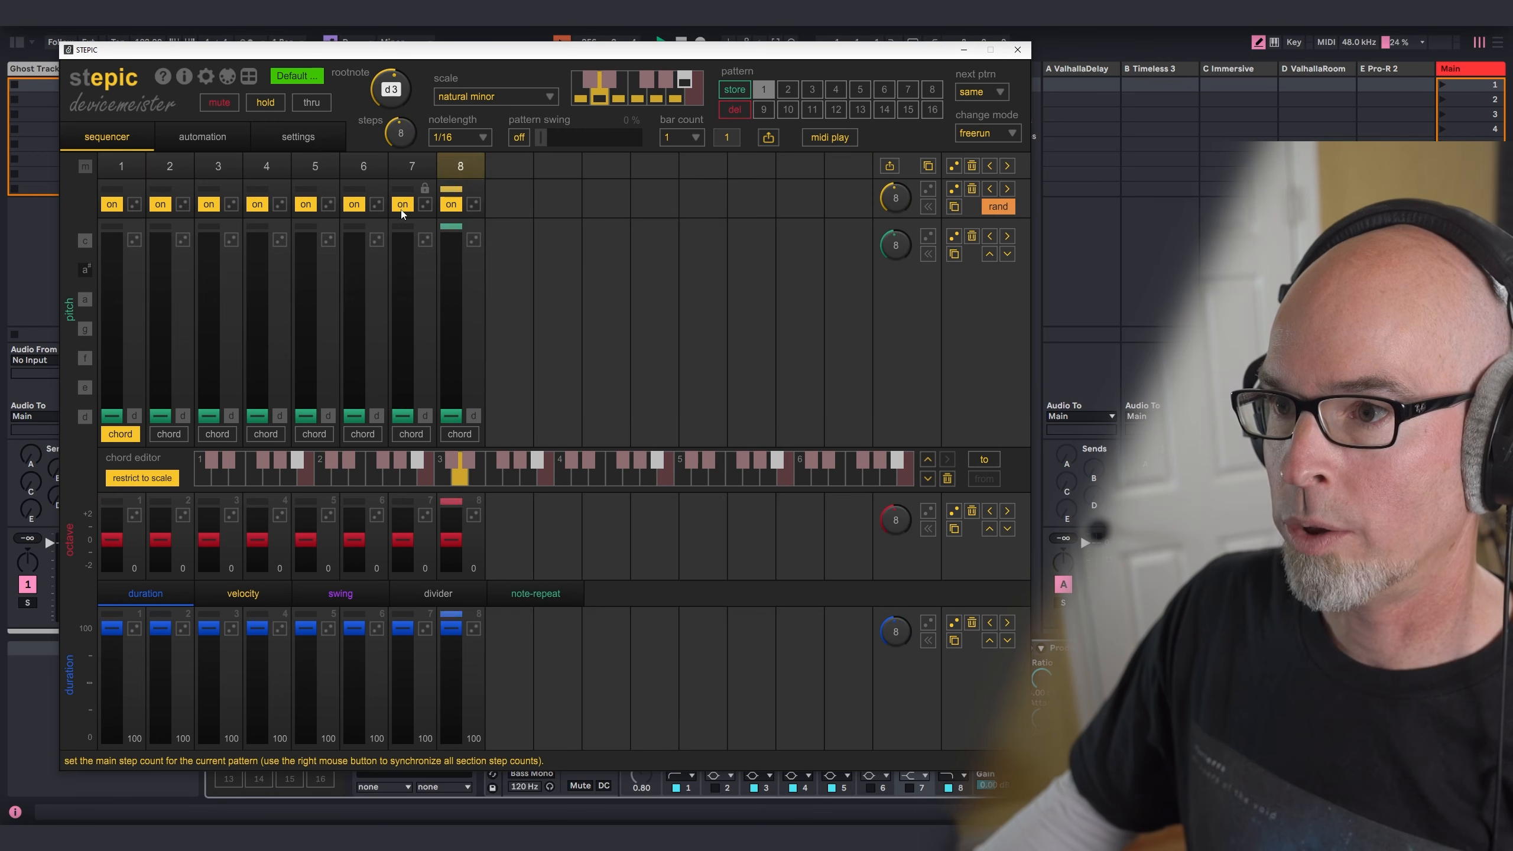
{"action": "left_click", "coordinate": [465, 138]}
{"action": "left_click", "coordinate": [450, 199]}
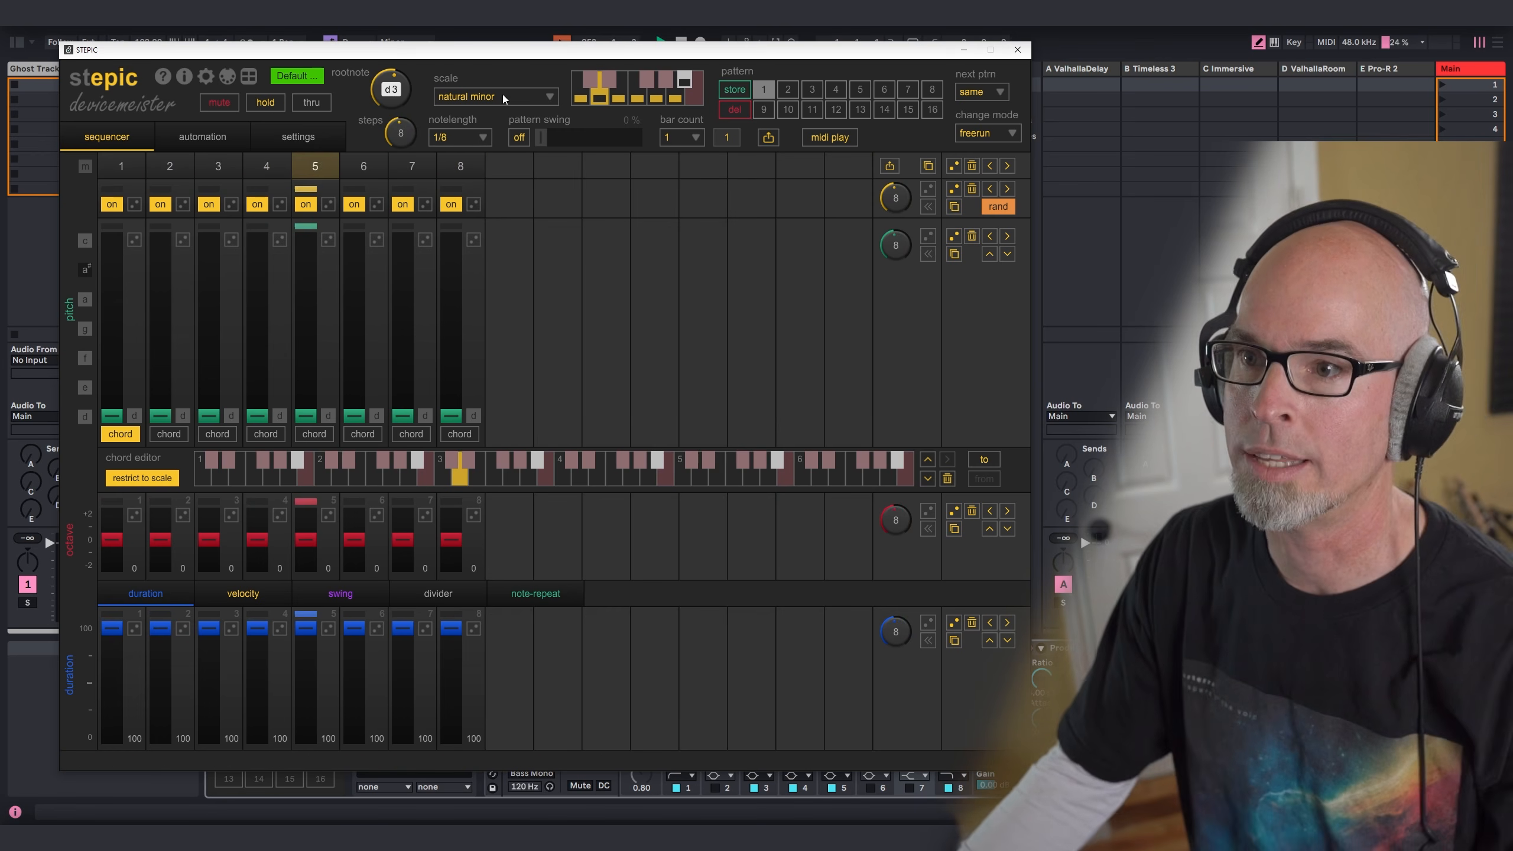
Step: Set the pitch of step 3 to G, step 6 to A# and step 7 to A, and raise steps 7 and 8 by one octave
{"action": "left_click", "coordinate": [208, 327]}
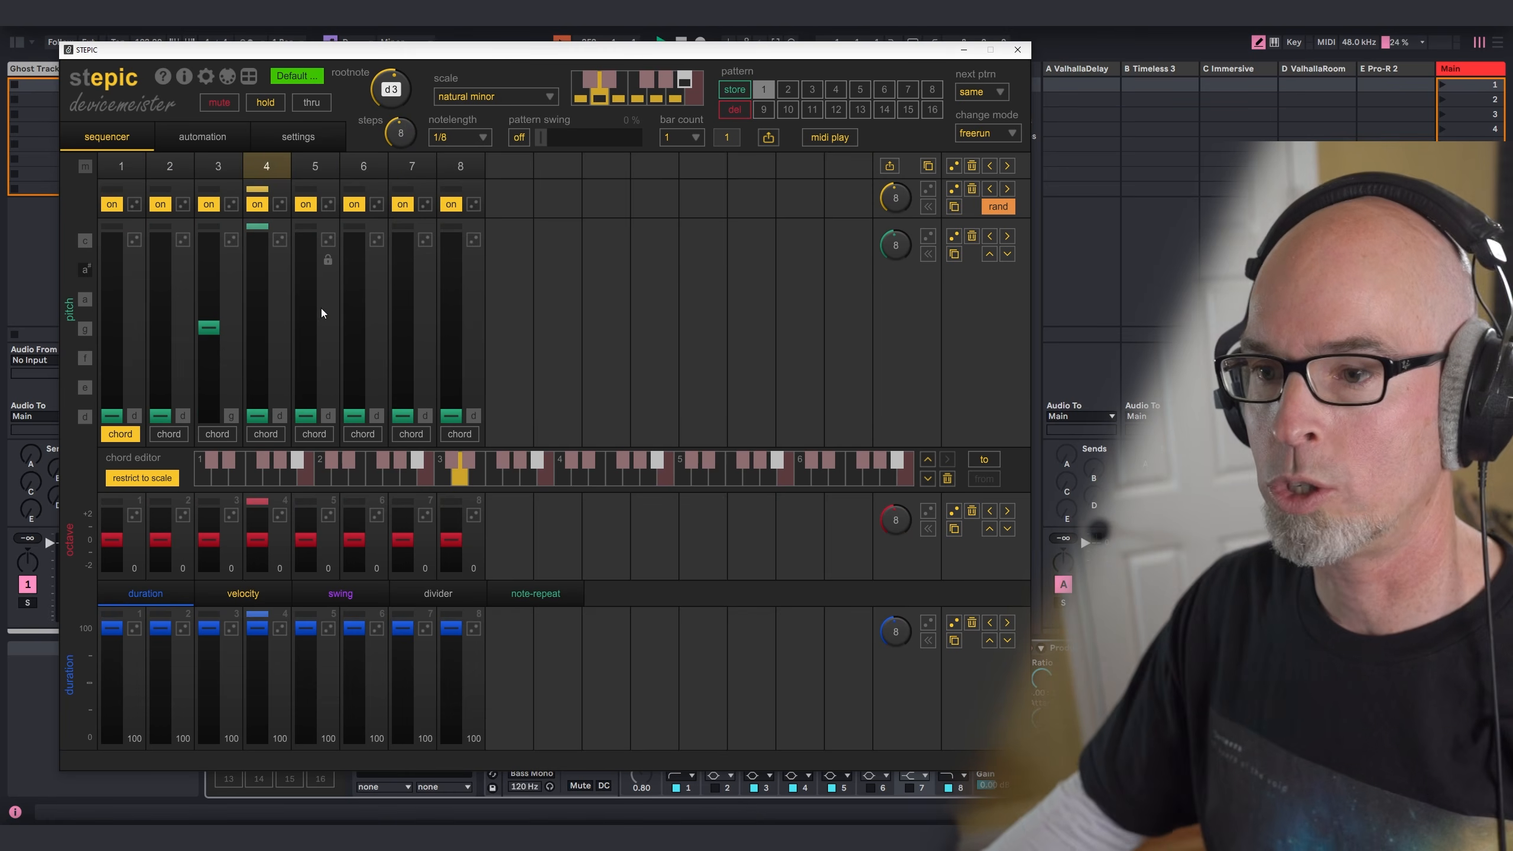
{"action": "left_click", "coordinate": [354, 298]}
{"action": "left_click", "coordinate": [401, 298]}
{"action": "left_click", "coordinate": [354, 268]}
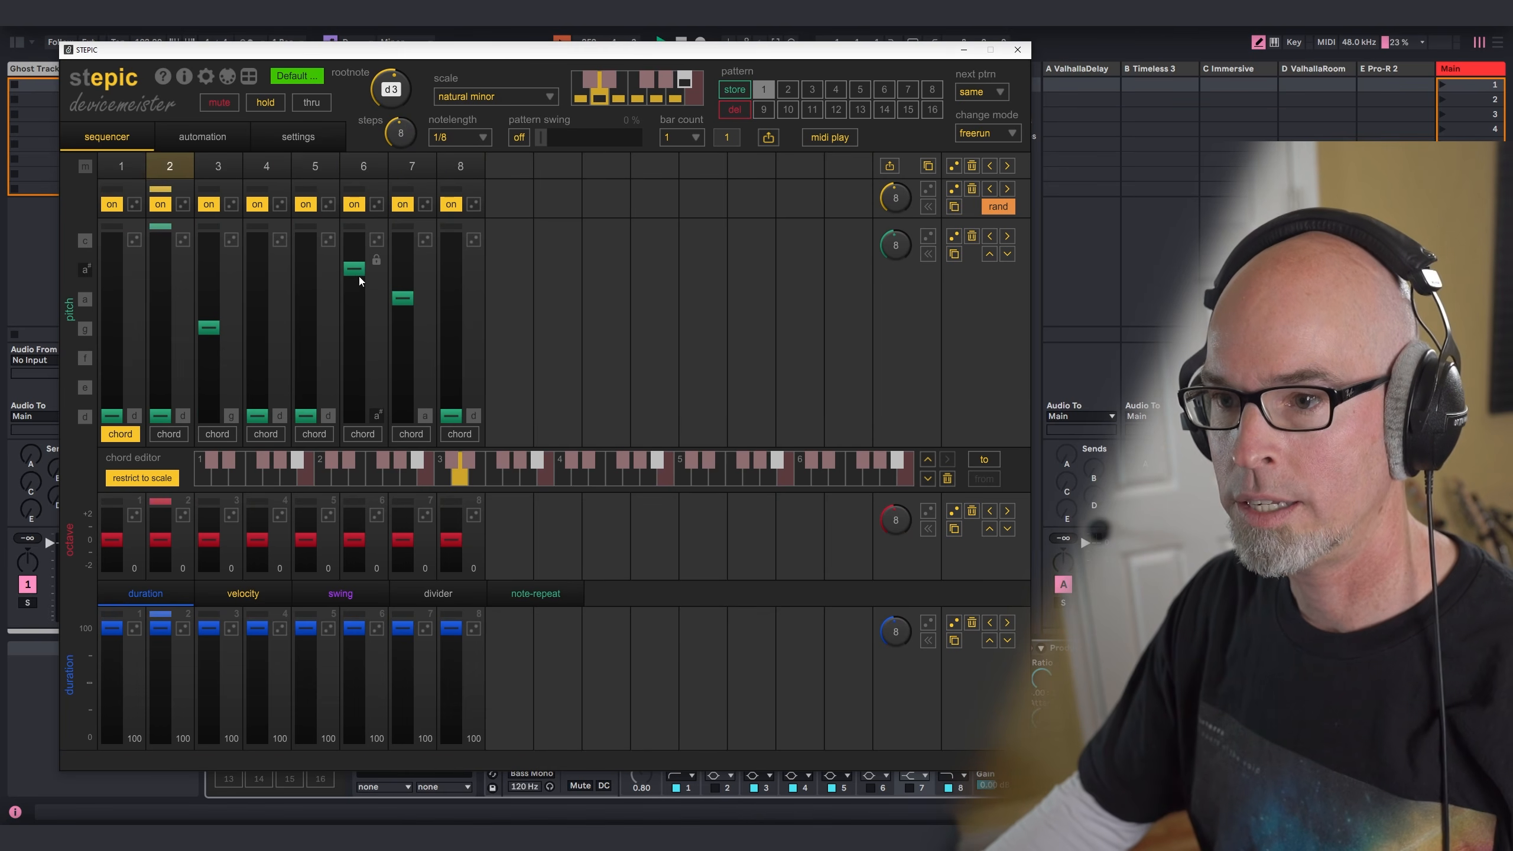
{"action": "left_click", "coordinate": [451, 527]}
{"action": "left_click", "coordinate": [404, 528]}
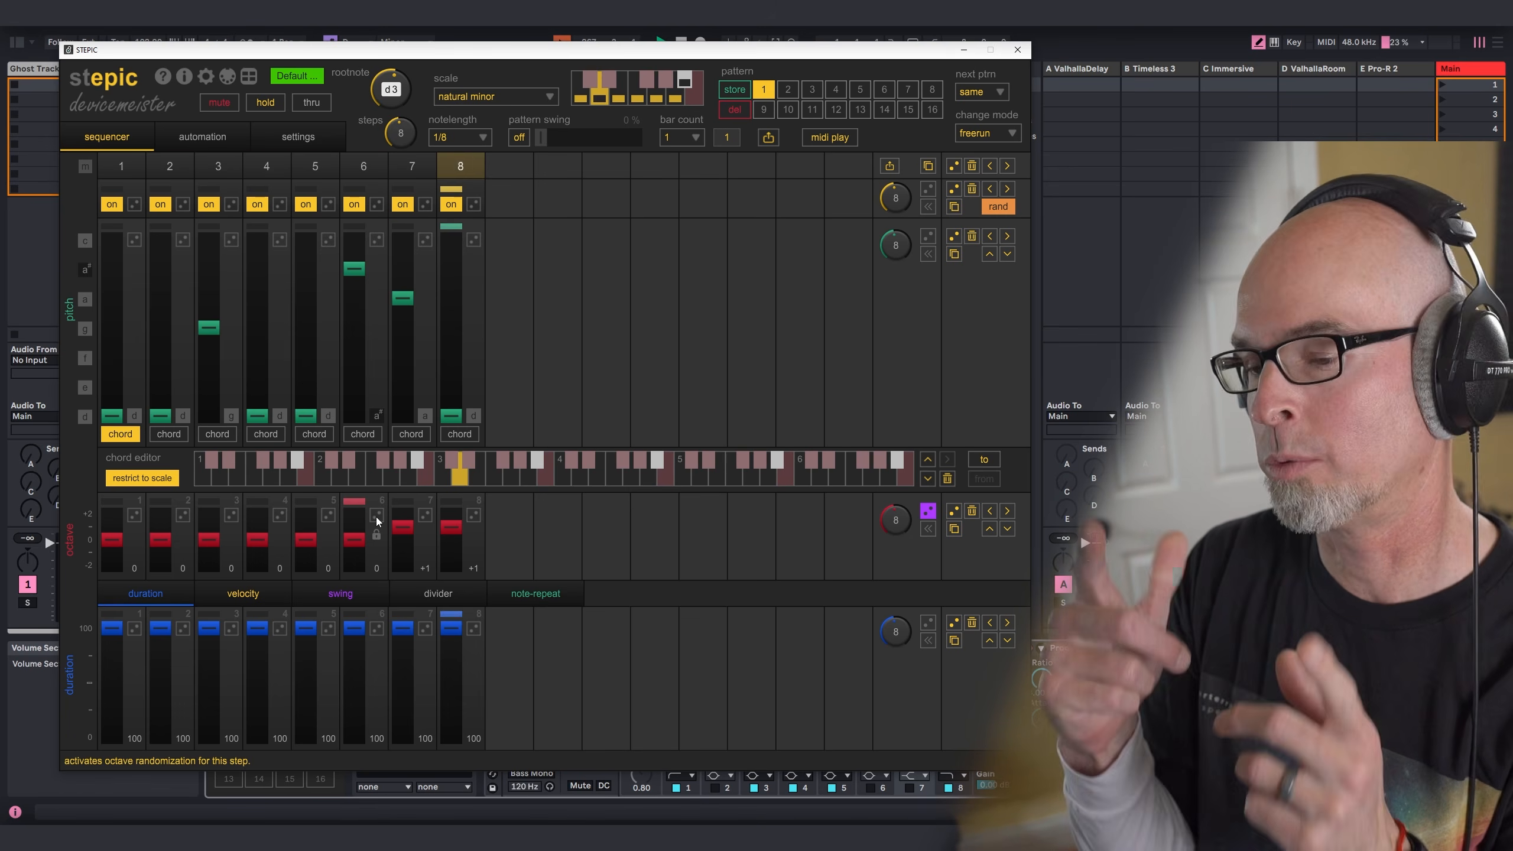
Step: Activate velocity randomization, randomize the velocities of all eight steps, and close Stepic
{"action": "left_click", "coordinate": [243, 593]}
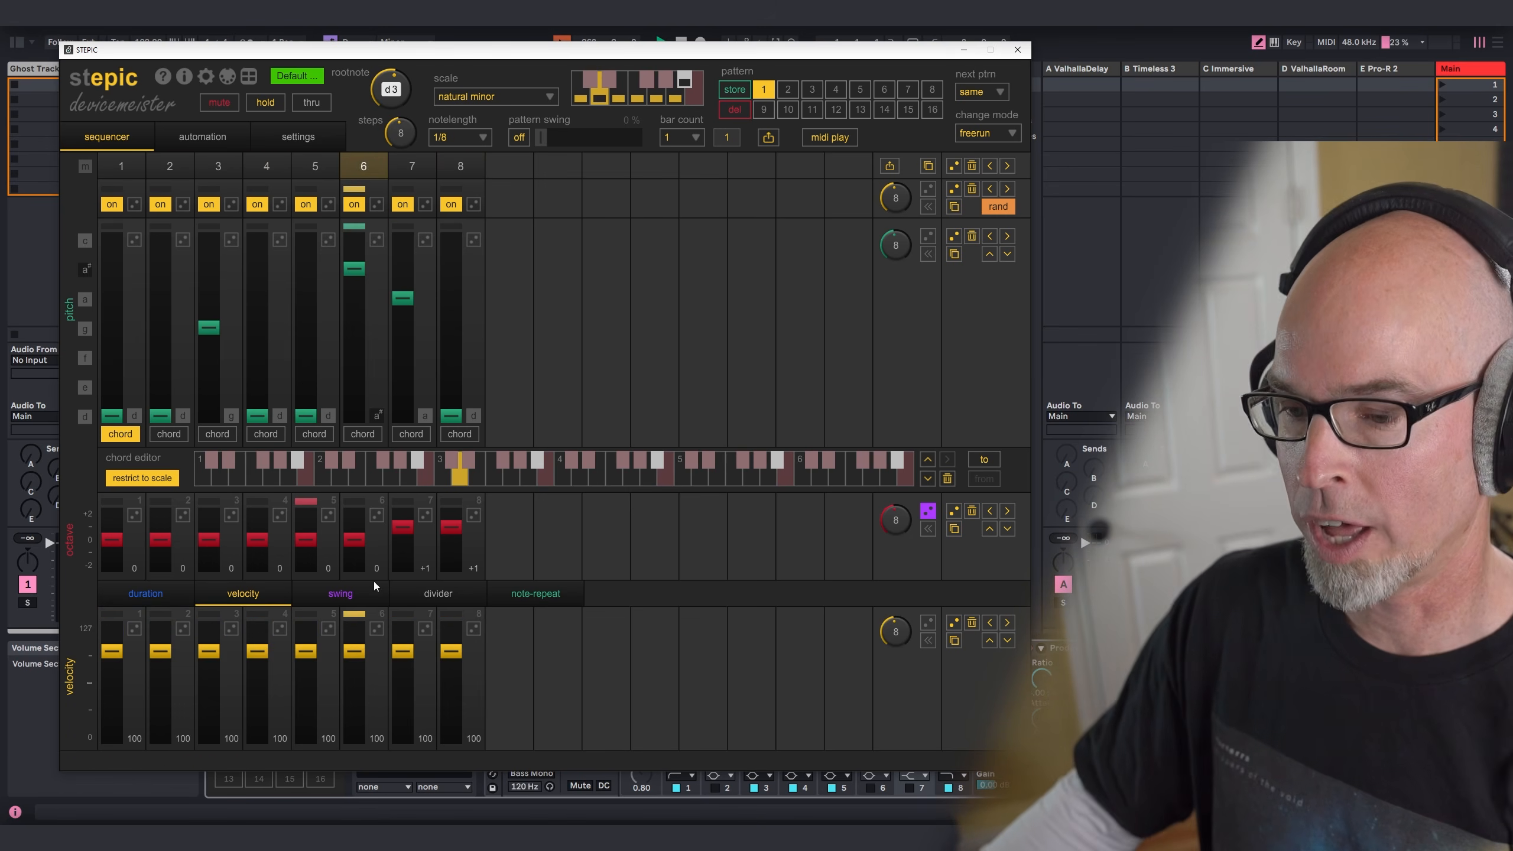
{"action": "left_click", "coordinate": [928, 623]}
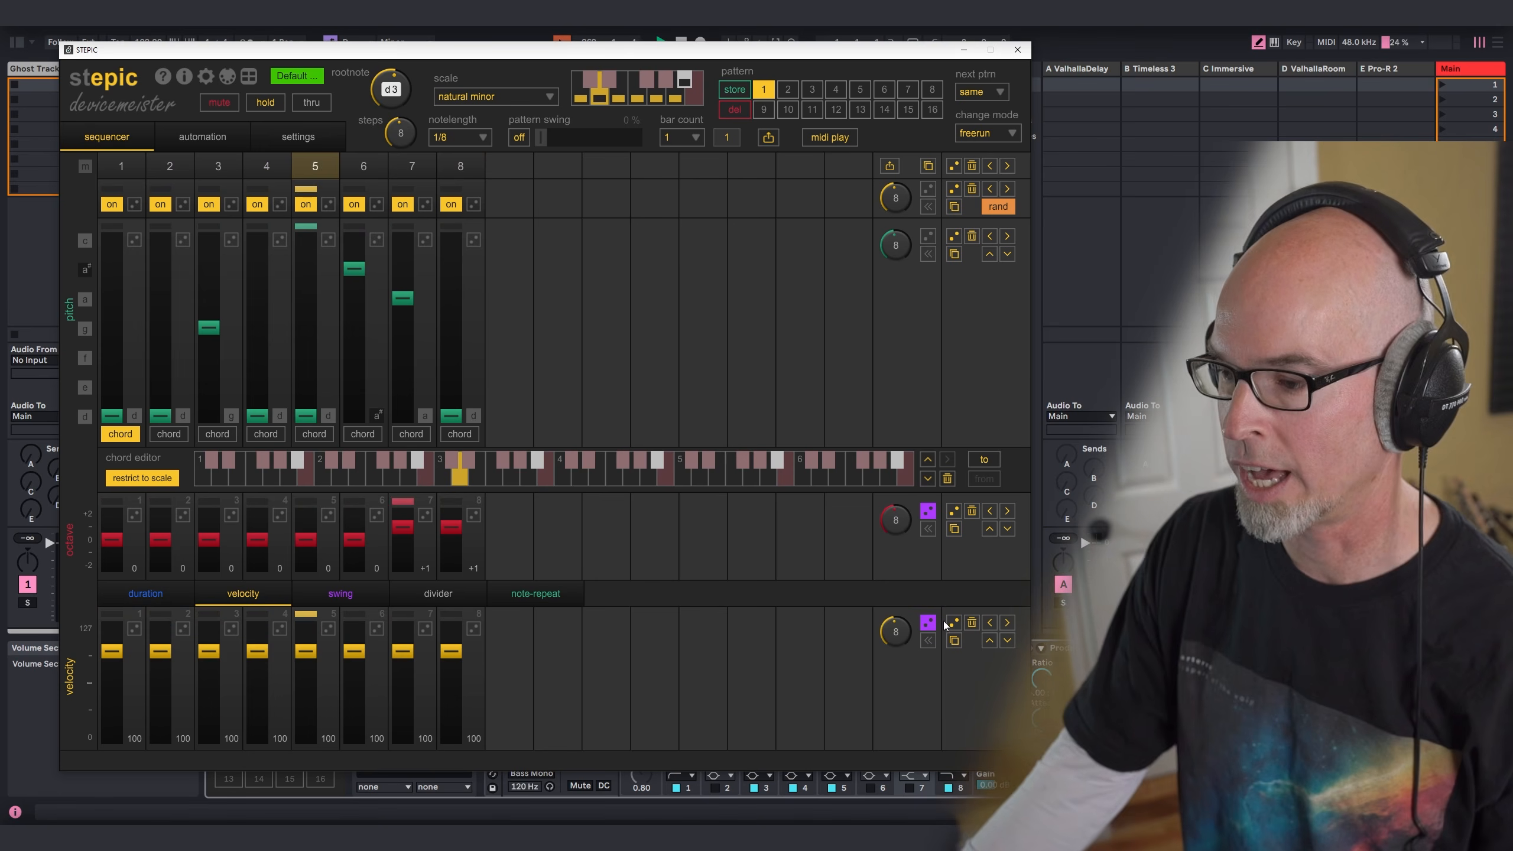
{"action": "left_click", "coordinate": [953, 622]}
{"action": "left_click", "coordinate": [959, 628]}
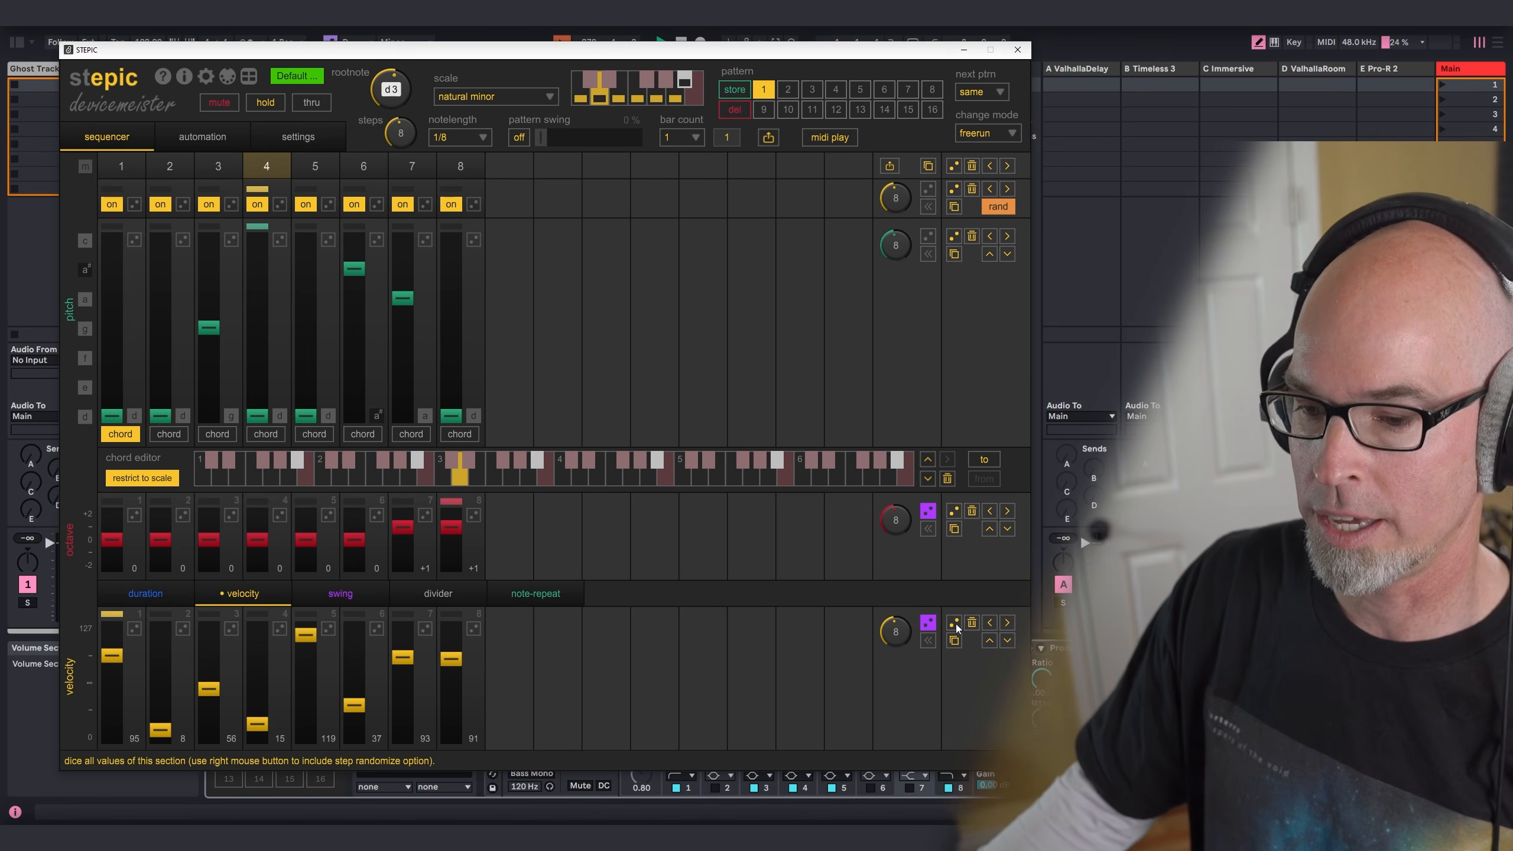
{"action": "left_click", "coordinate": [1017, 49]}
Step: Switch Serum 2 back on and lower track 10's Utility gain to -3.89 dB
{"action": "left_click_drag", "start_coordinate": [583, 713], "coordinate": [582, 738]}
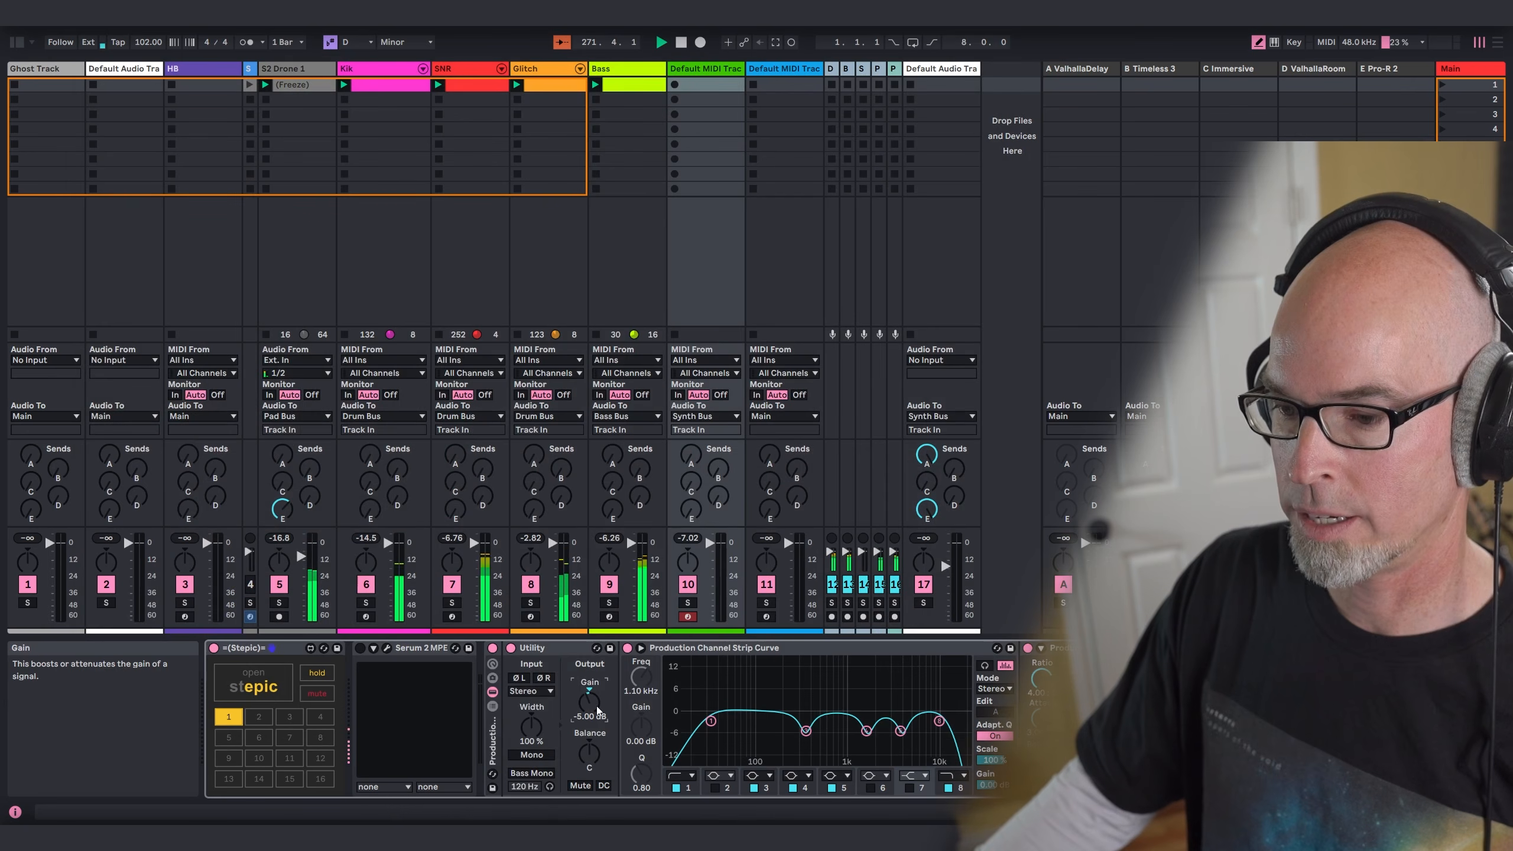
{"action": "left_click", "coordinate": [360, 648]}
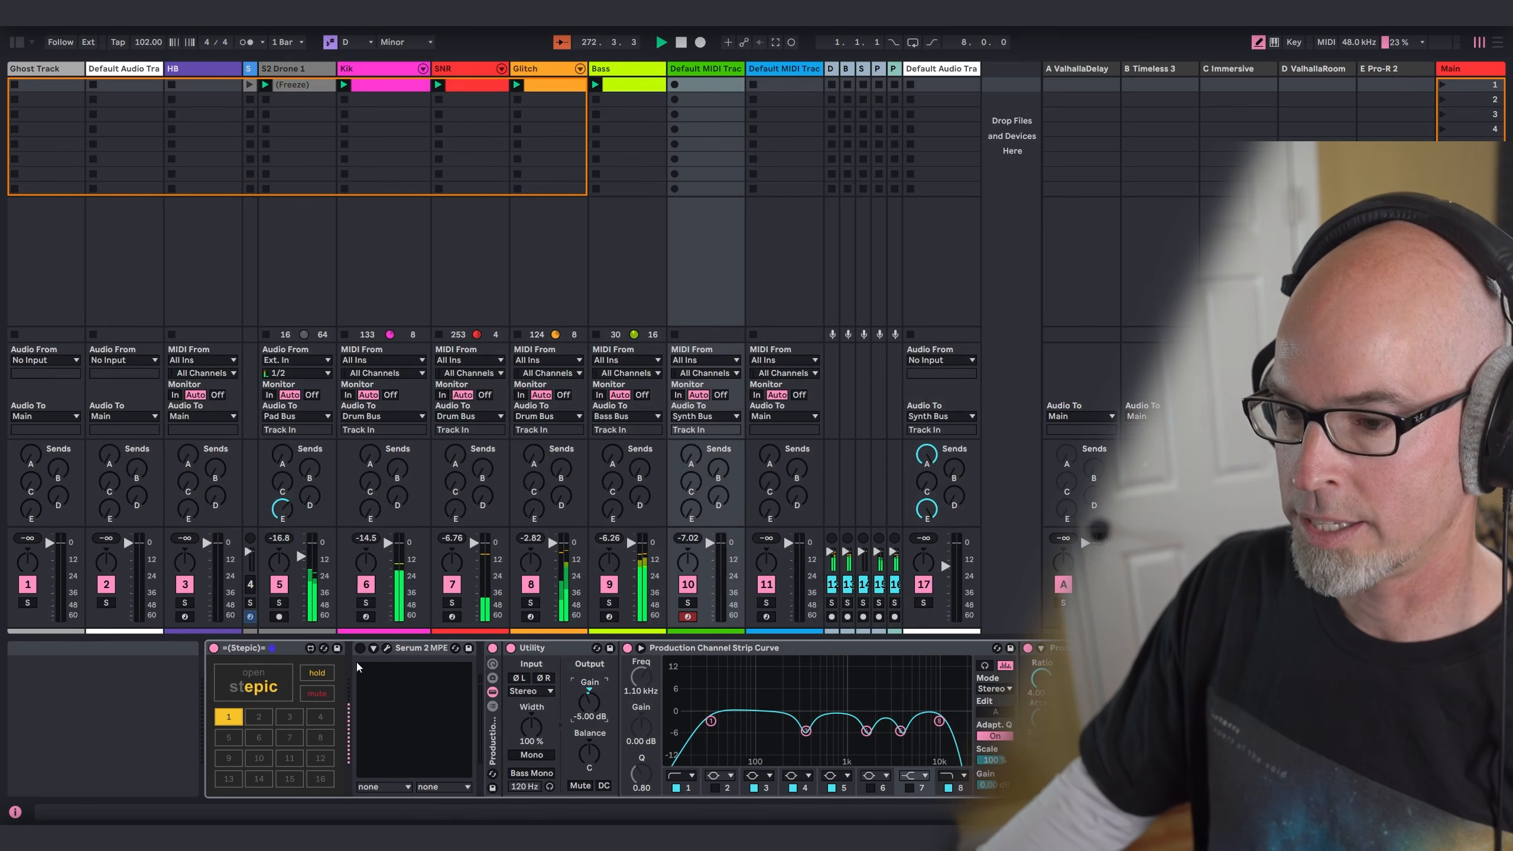
{"action": "left_click", "coordinate": [589, 706]}
{"action": "left_click_drag", "start_coordinate": [590, 701], "coordinate": [590, 695]}
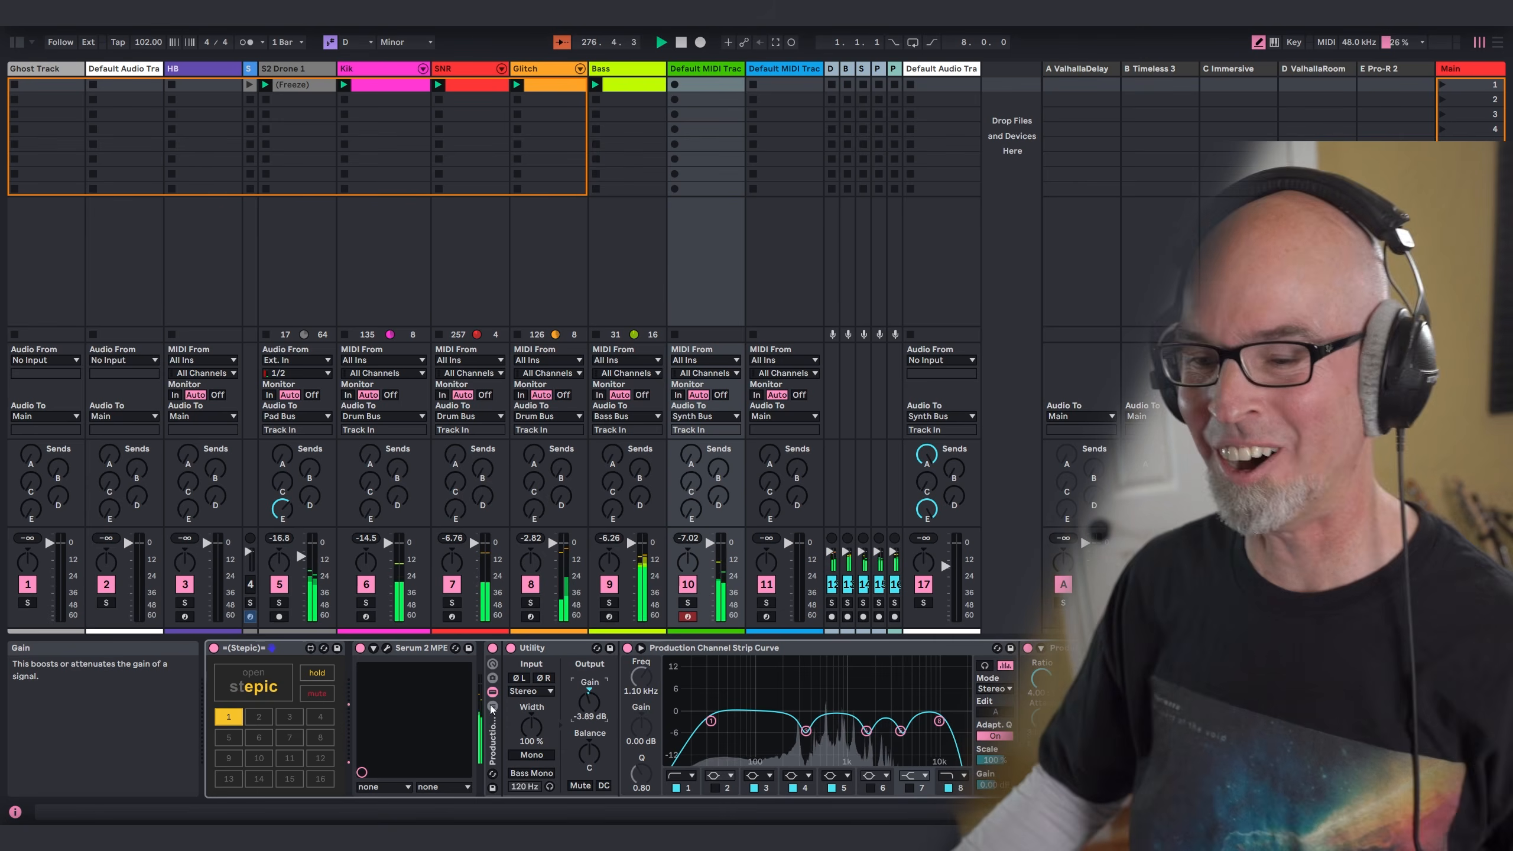
{"action": "left_click", "coordinate": [267, 702]}
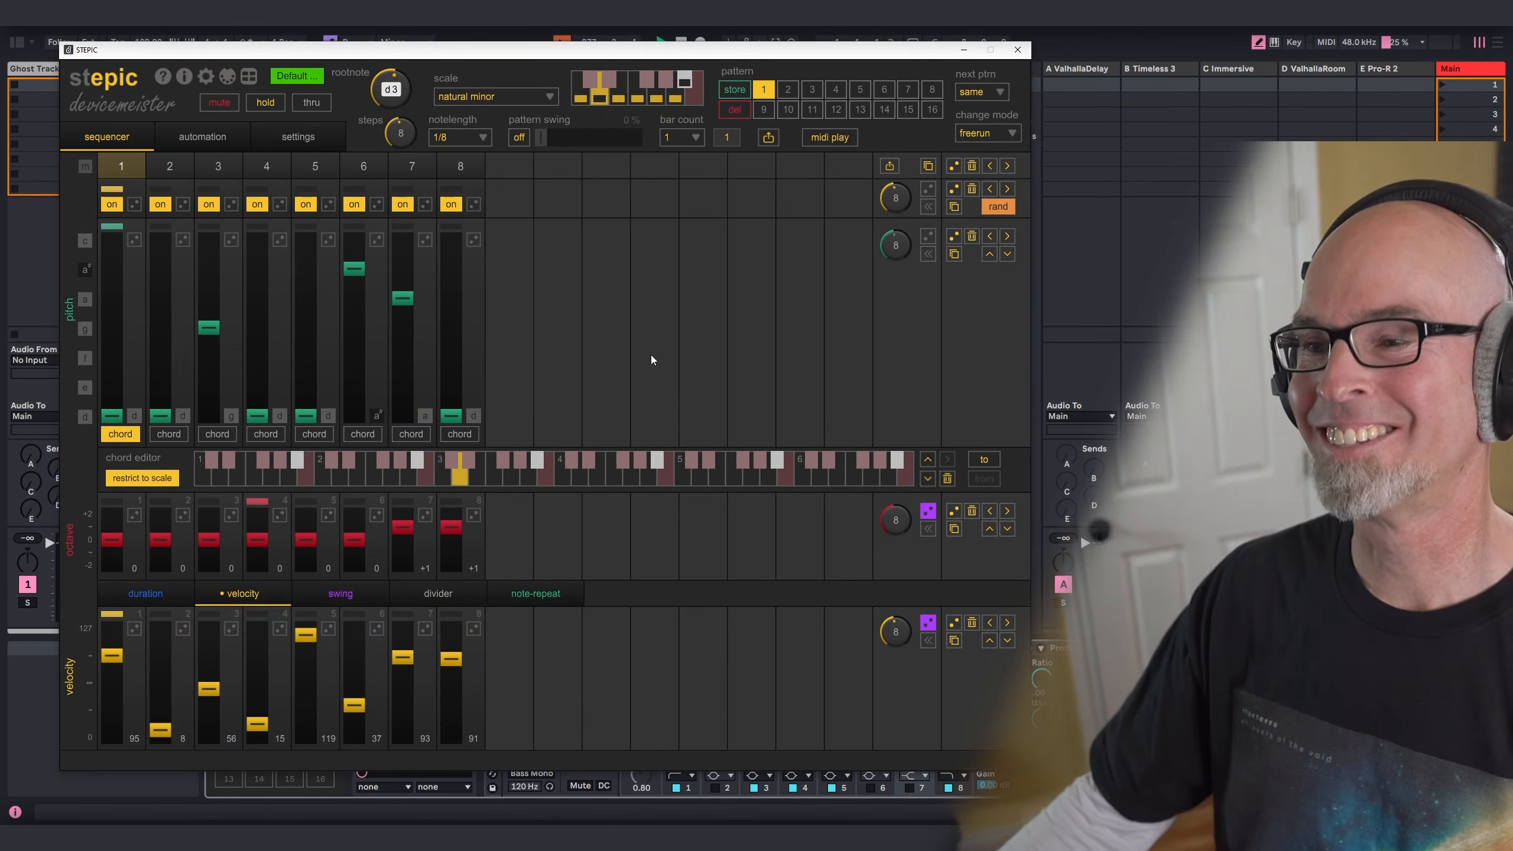
{"action": "left_click", "coordinate": [1017, 50]}
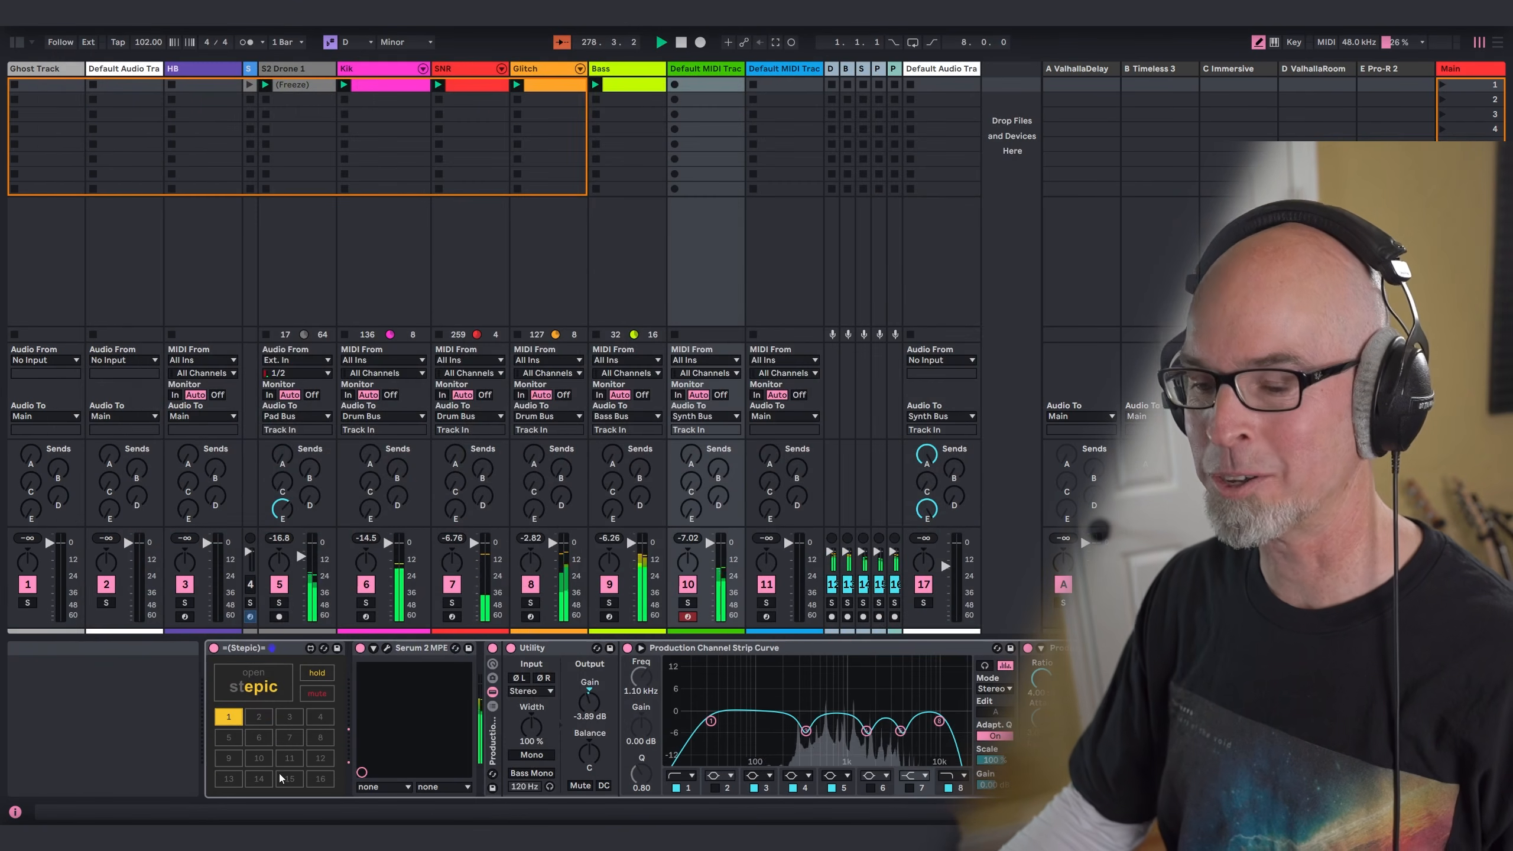
Step: Reset Serum 2's oscillator A octave to 0 and set the multiband compressor's gain to 8.7
{"action": "left_click", "coordinate": [387, 648]}
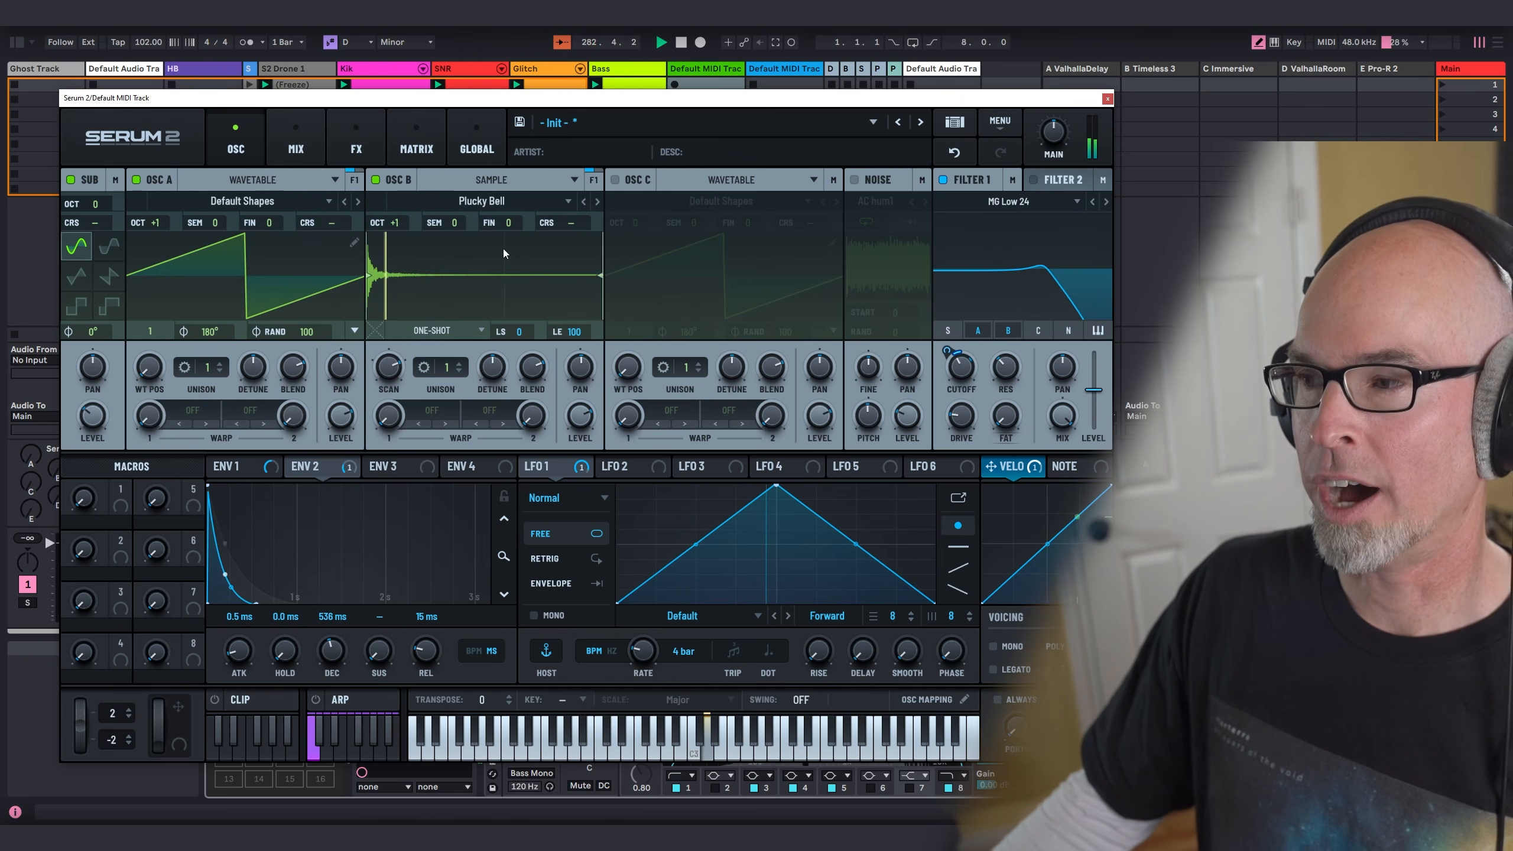
{"action": "double_click", "coordinate": [156, 231]}
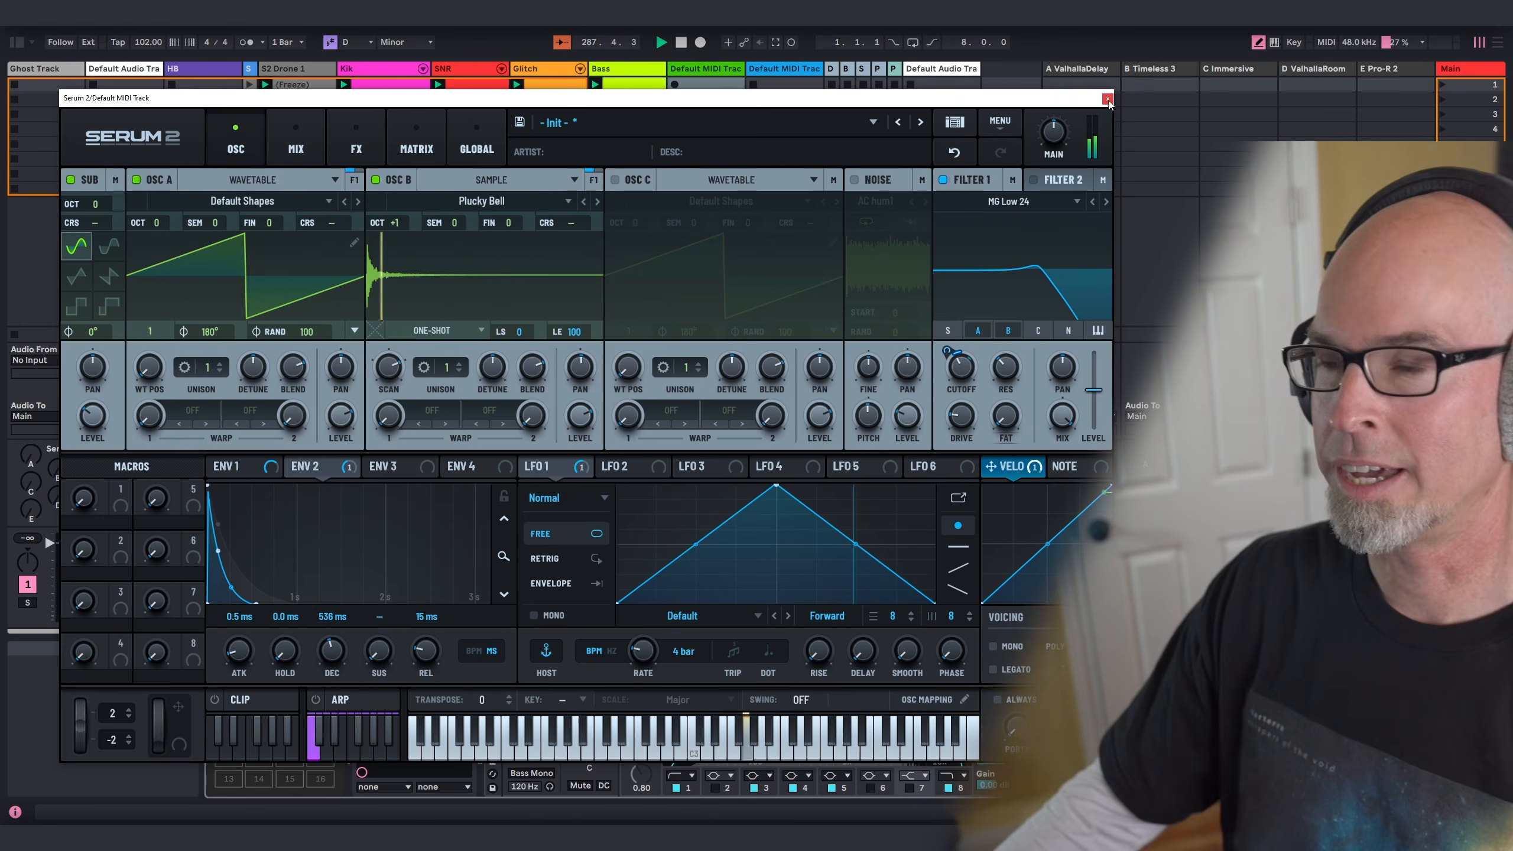
{"action": "left_click", "coordinate": [364, 133]}
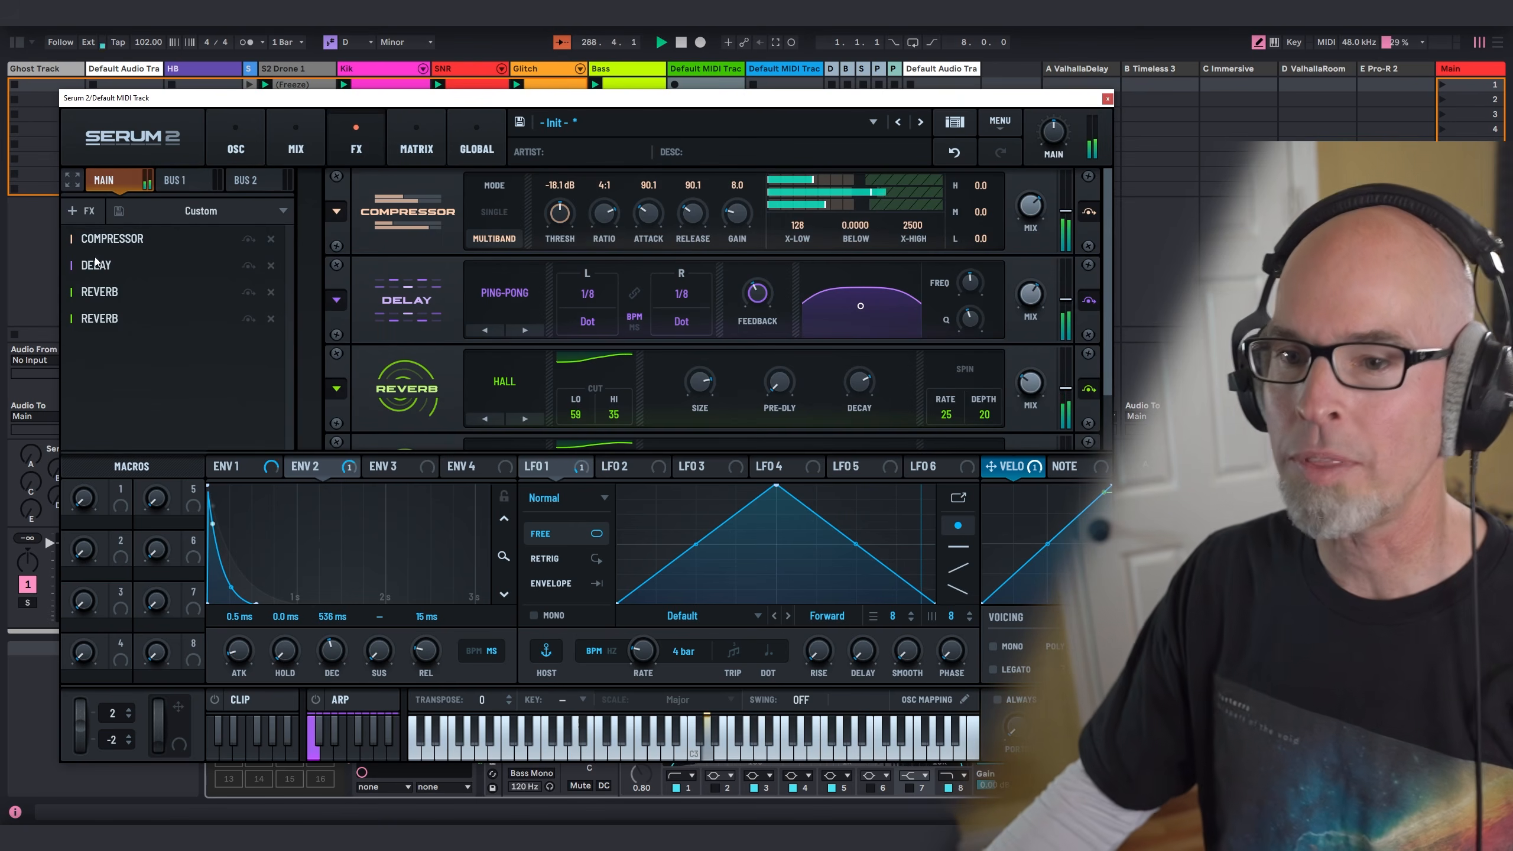
{"action": "scroll", "coordinate": [405, 347], "scroll_direction": "down", "scroll_amount": 2}
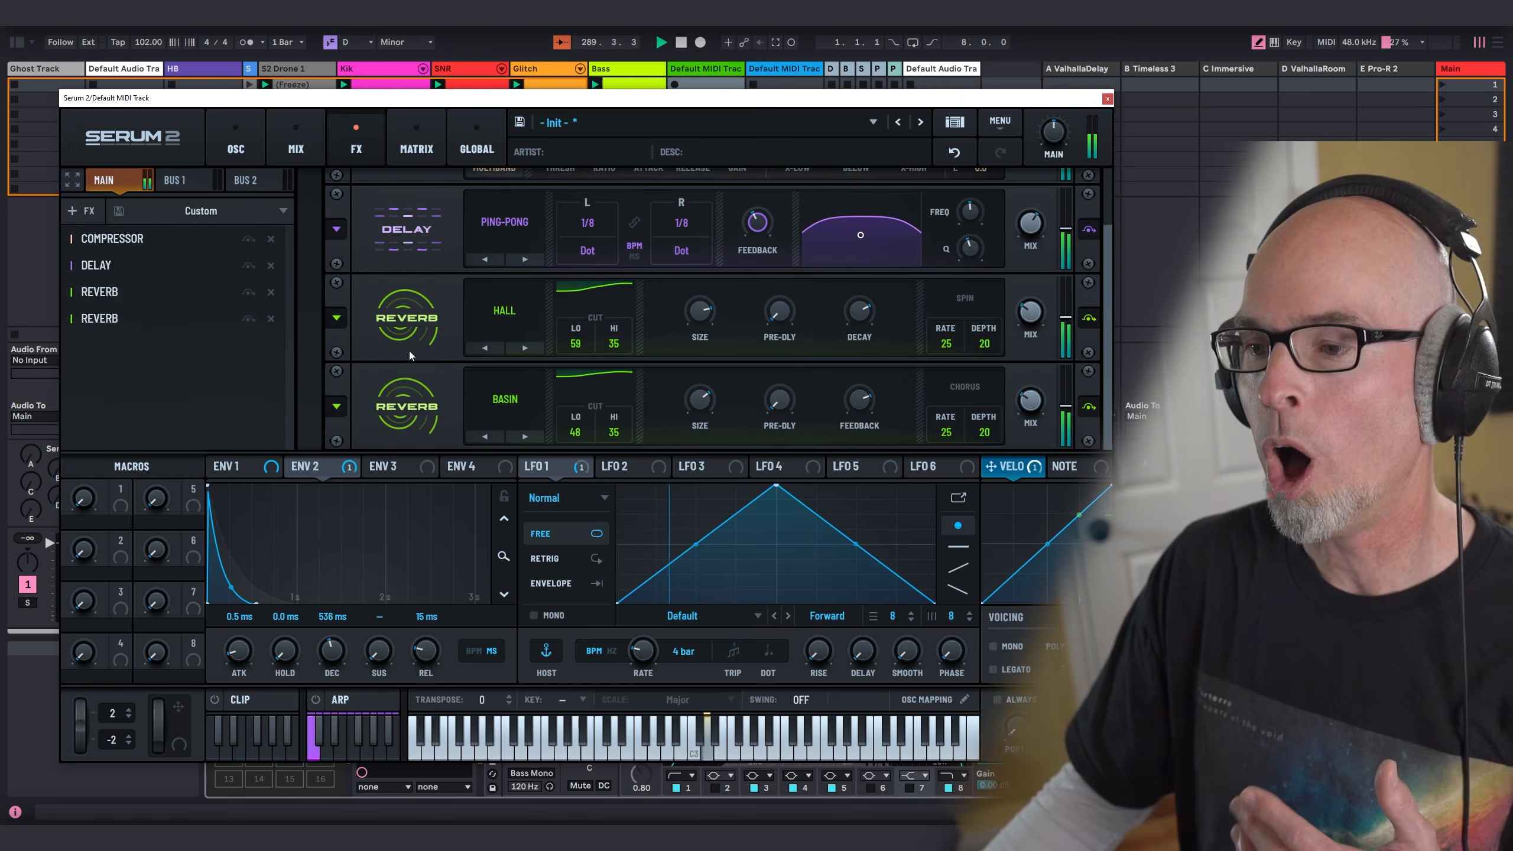
{"action": "scroll", "coordinate": [411, 351], "scroll_direction": "up", "scroll_amount": 2}
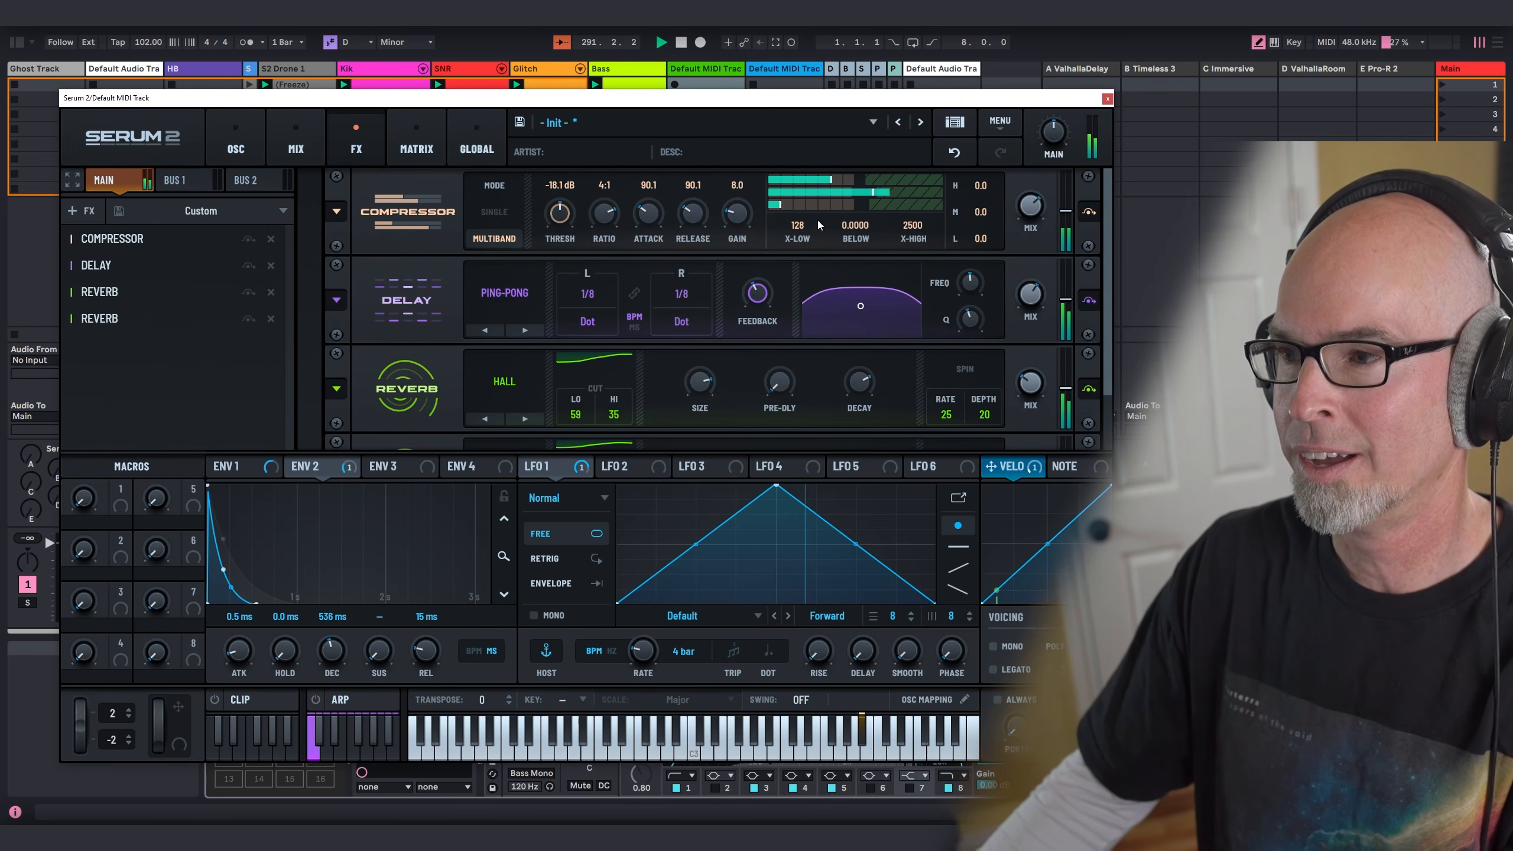
{"action": "left_click_drag", "start_coordinate": [742, 214], "coordinate": [742, 211]}
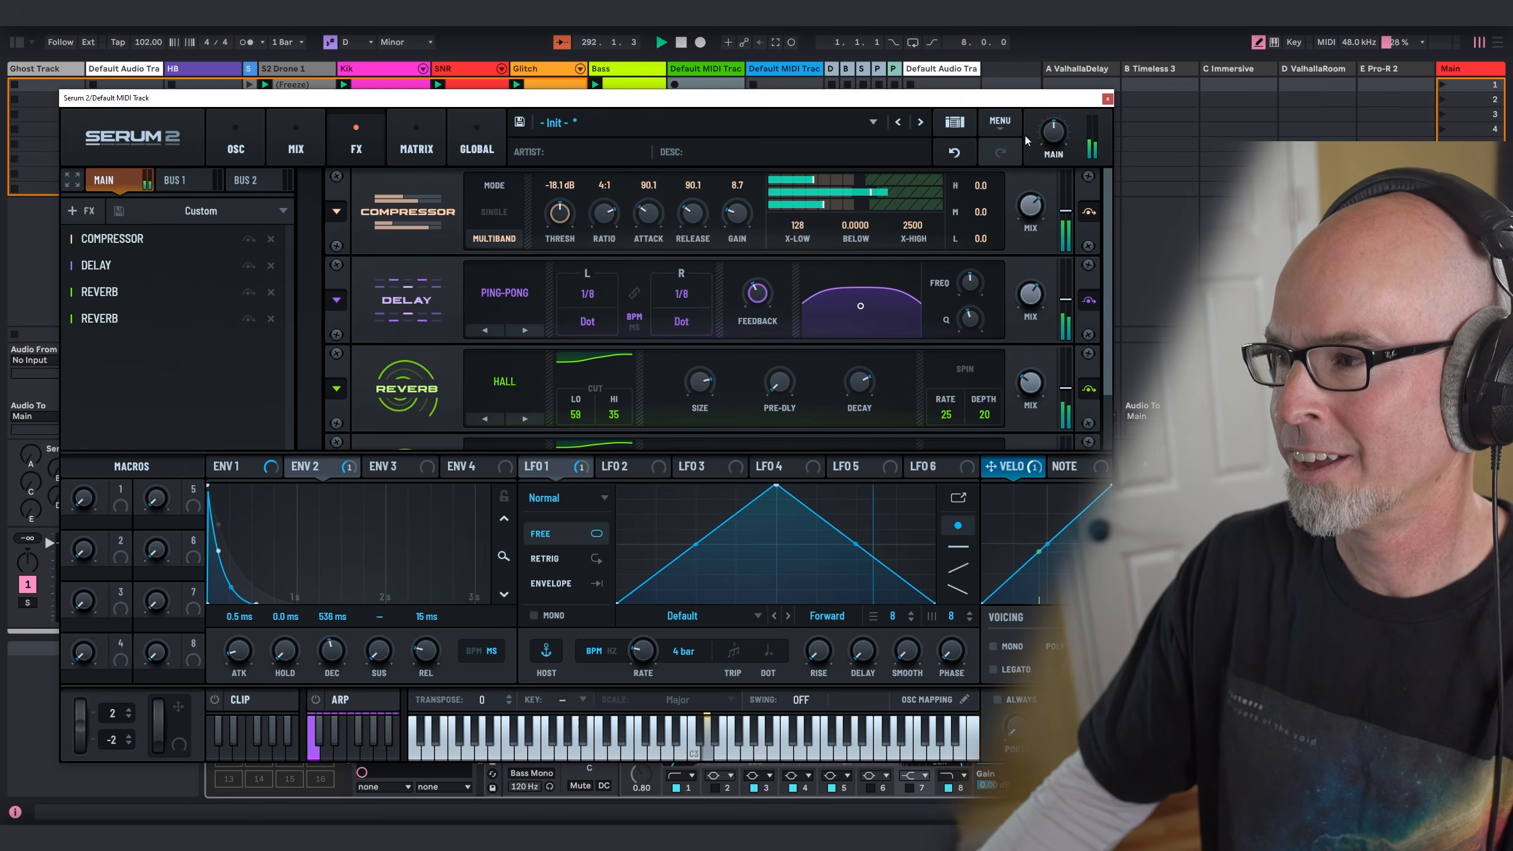
Step: Raise the oscillator B and main levels slightly in Serum 2's mixer, and close the synth window
{"action": "left_click", "coordinate": [312, 159]}
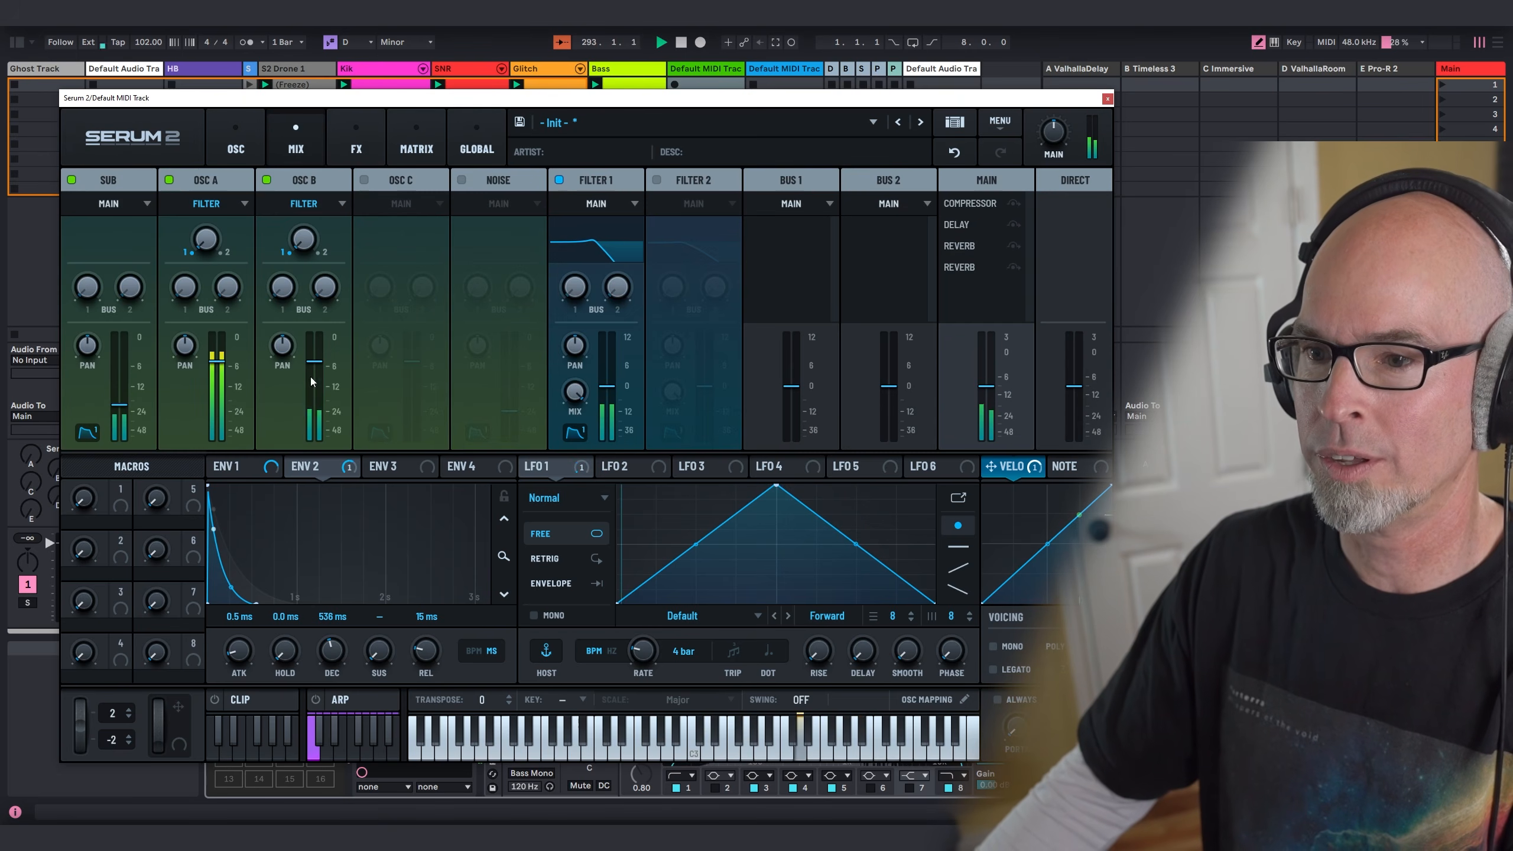
{"action": "left_click_drag", "start_coordinate": [307, 369], "coordinate": [222, 357]}
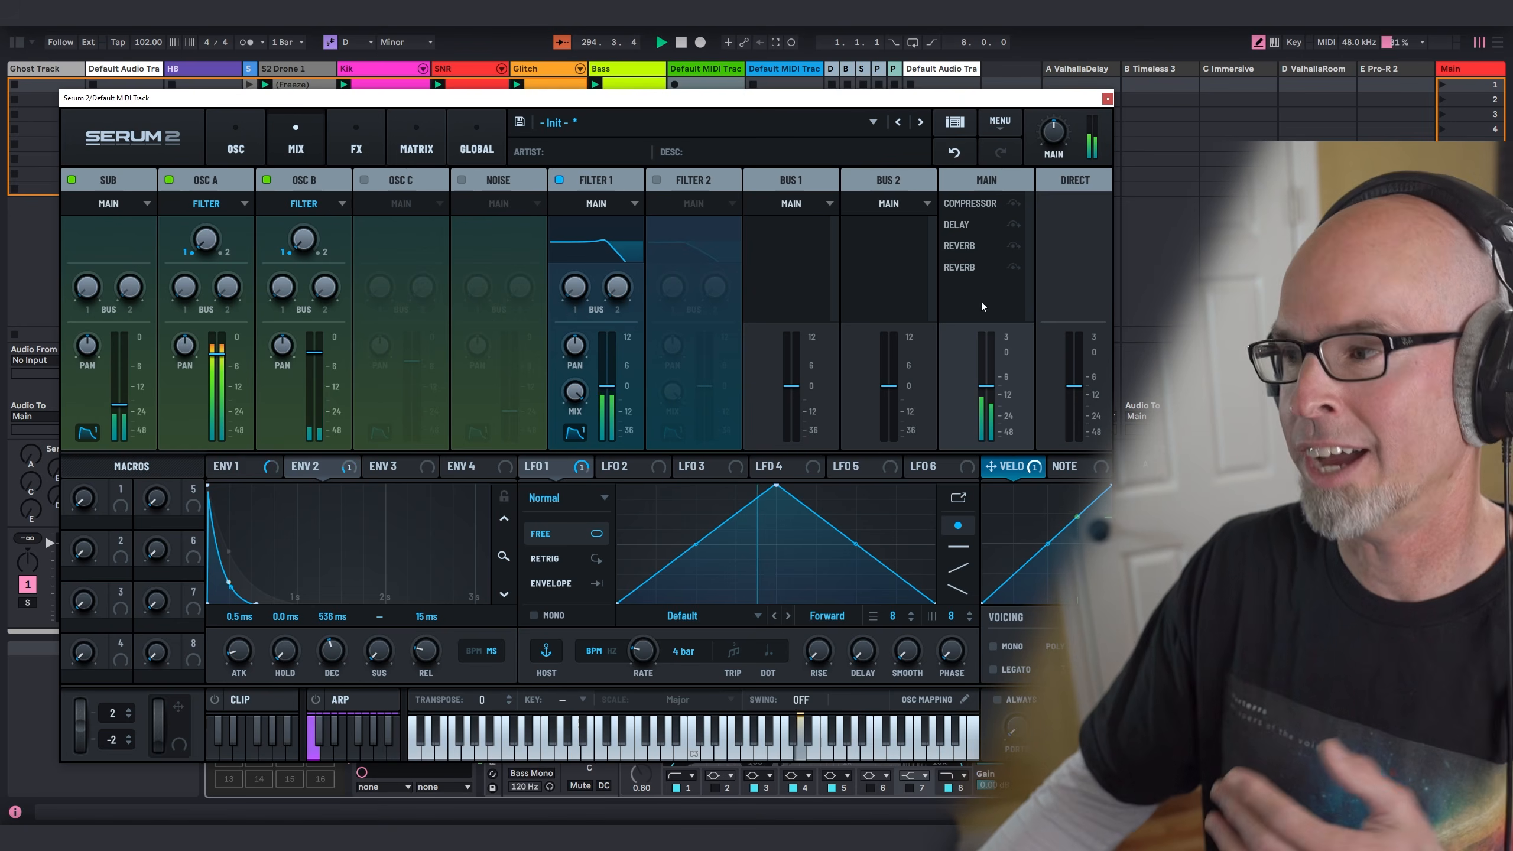
{"action": "left_click_drag", "start_coordinate": [989, 386], "coordinate": [989, 376]}
{"action": "left_click", "coordinate": [1107, 99]}
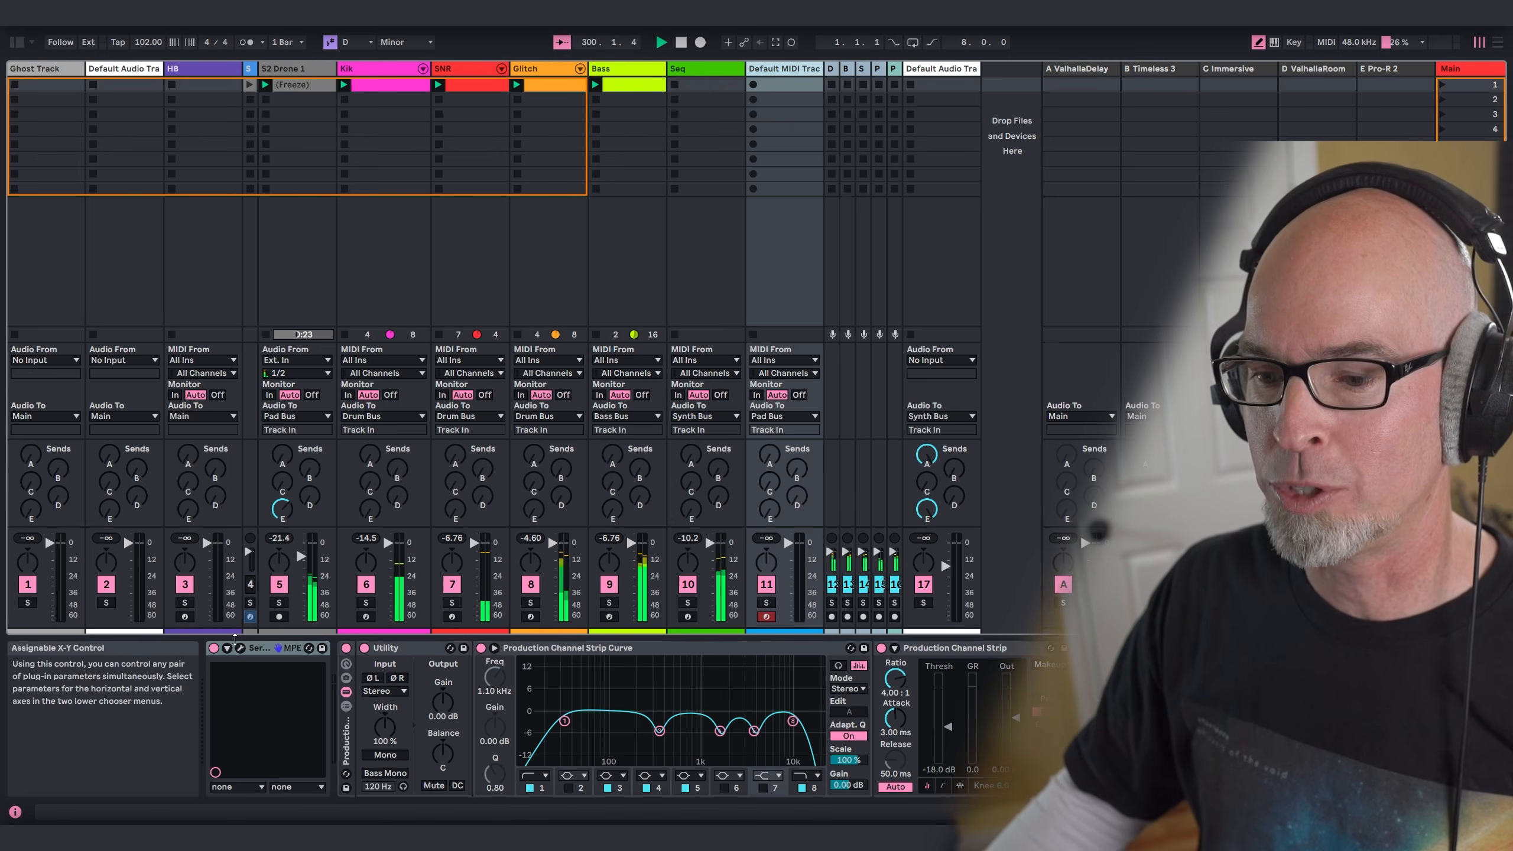
Step: Load the Chromatic 2 Table 10 wavetable into oscillator A of track 11's Serum 2
{"action": "left_click", "coordinate": [240, 647]}
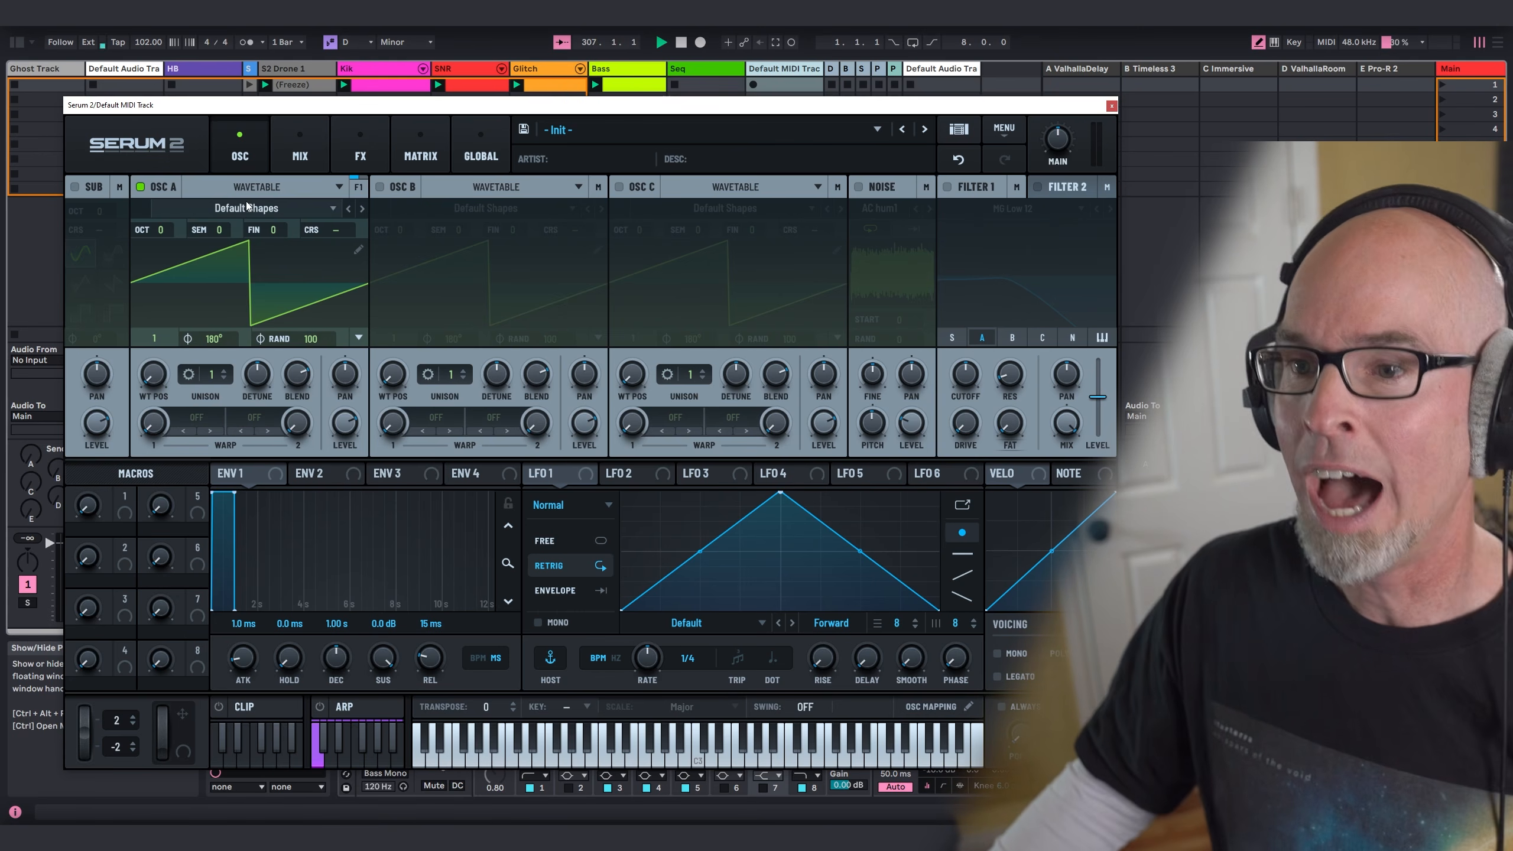
{"action": "left_click", "coordinate": [270, 197]}
{"action": "left_click", "coordinate": [281, 208]}
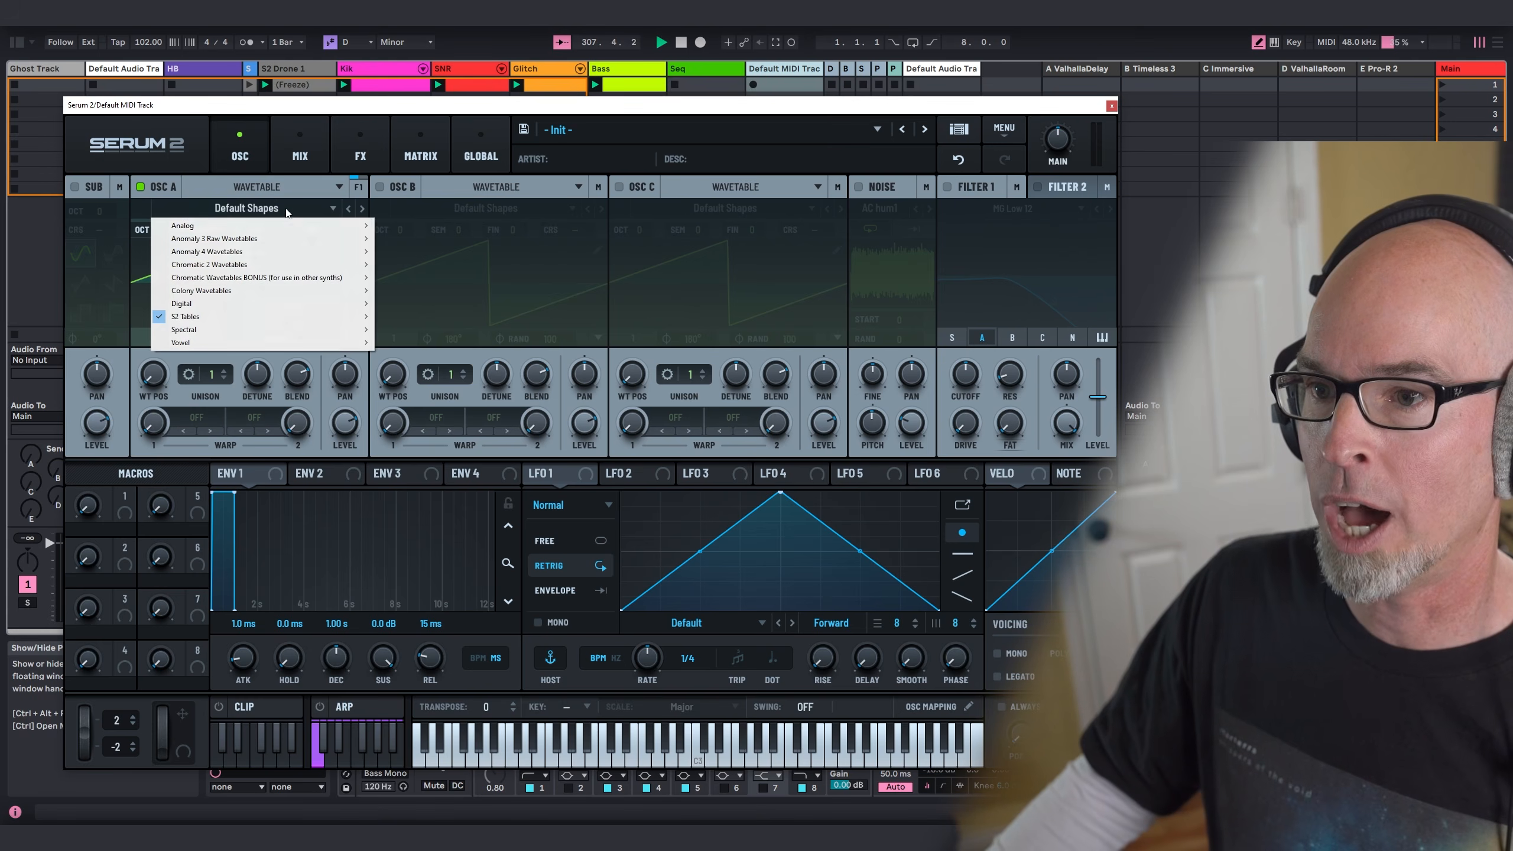
{"action": "mouse_move", "coordinate": [217, 268]}
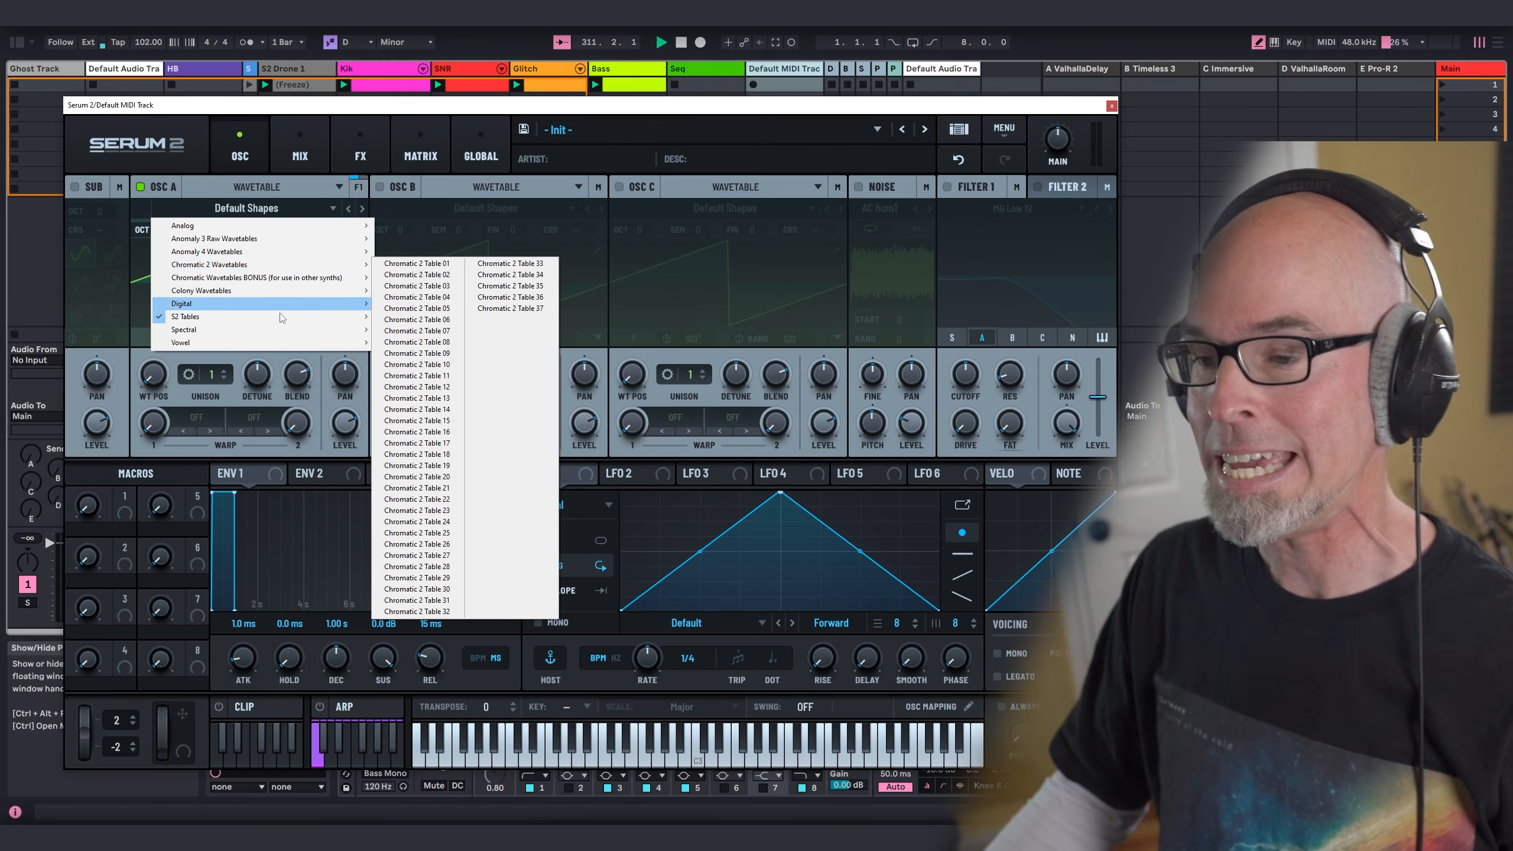
{"action": "left_click", "coordinate": [435, 364]}
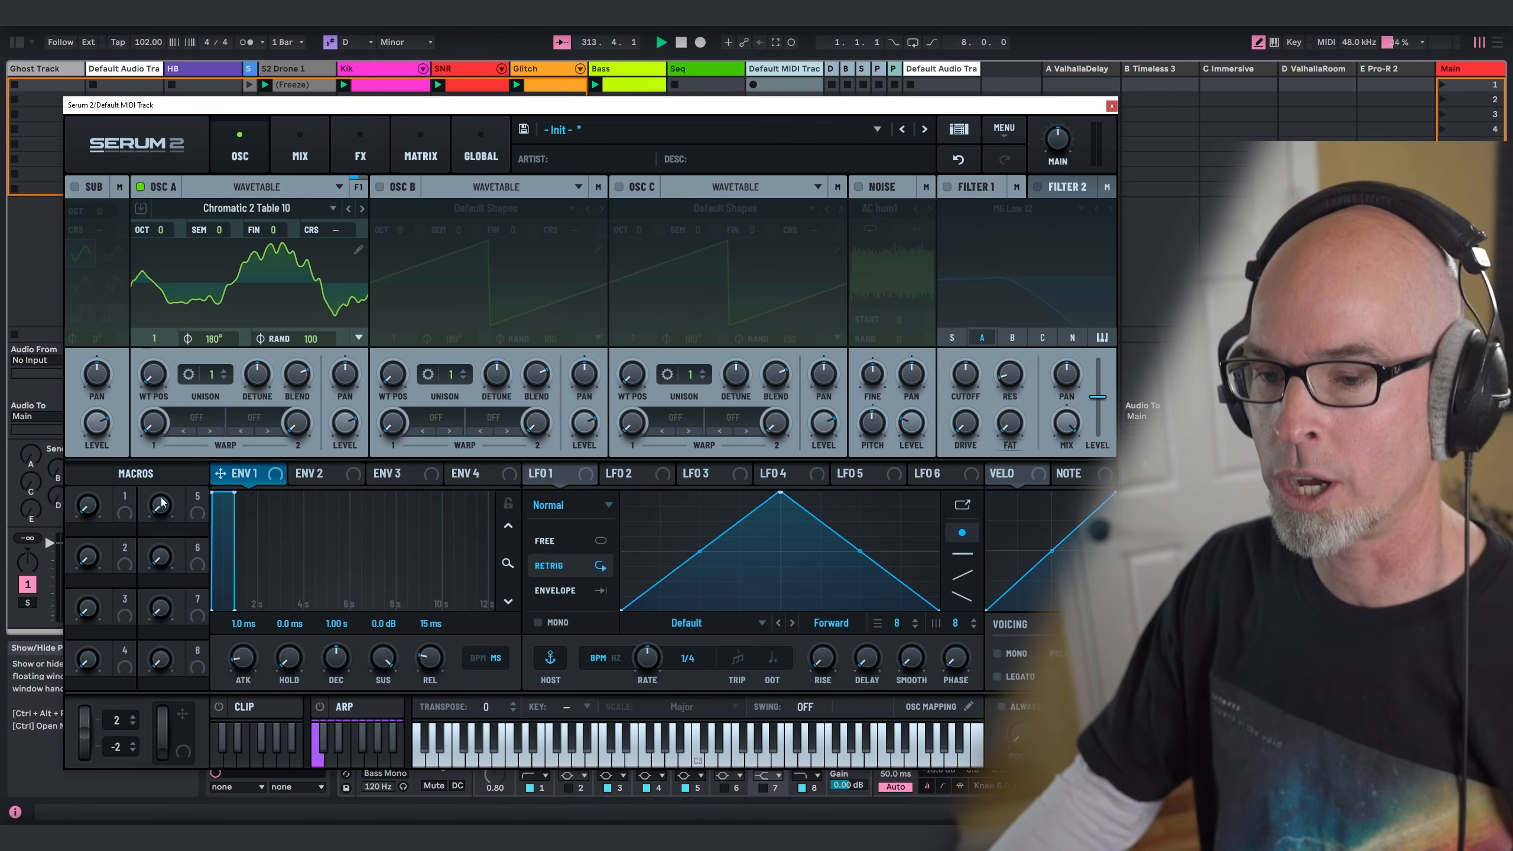
Step: Shape Envelope 1 with 4.12 s attack, 4.03 s decay, -4.0 dB sustain and 4.65 s release
{"action": "left_click_drag", "start_coordinate": [229, 660], "coordinate": [253, 575]}
{"action": "left_click_drag", "start_coordinate": [340, 660], "coordinate": [440, 591]}
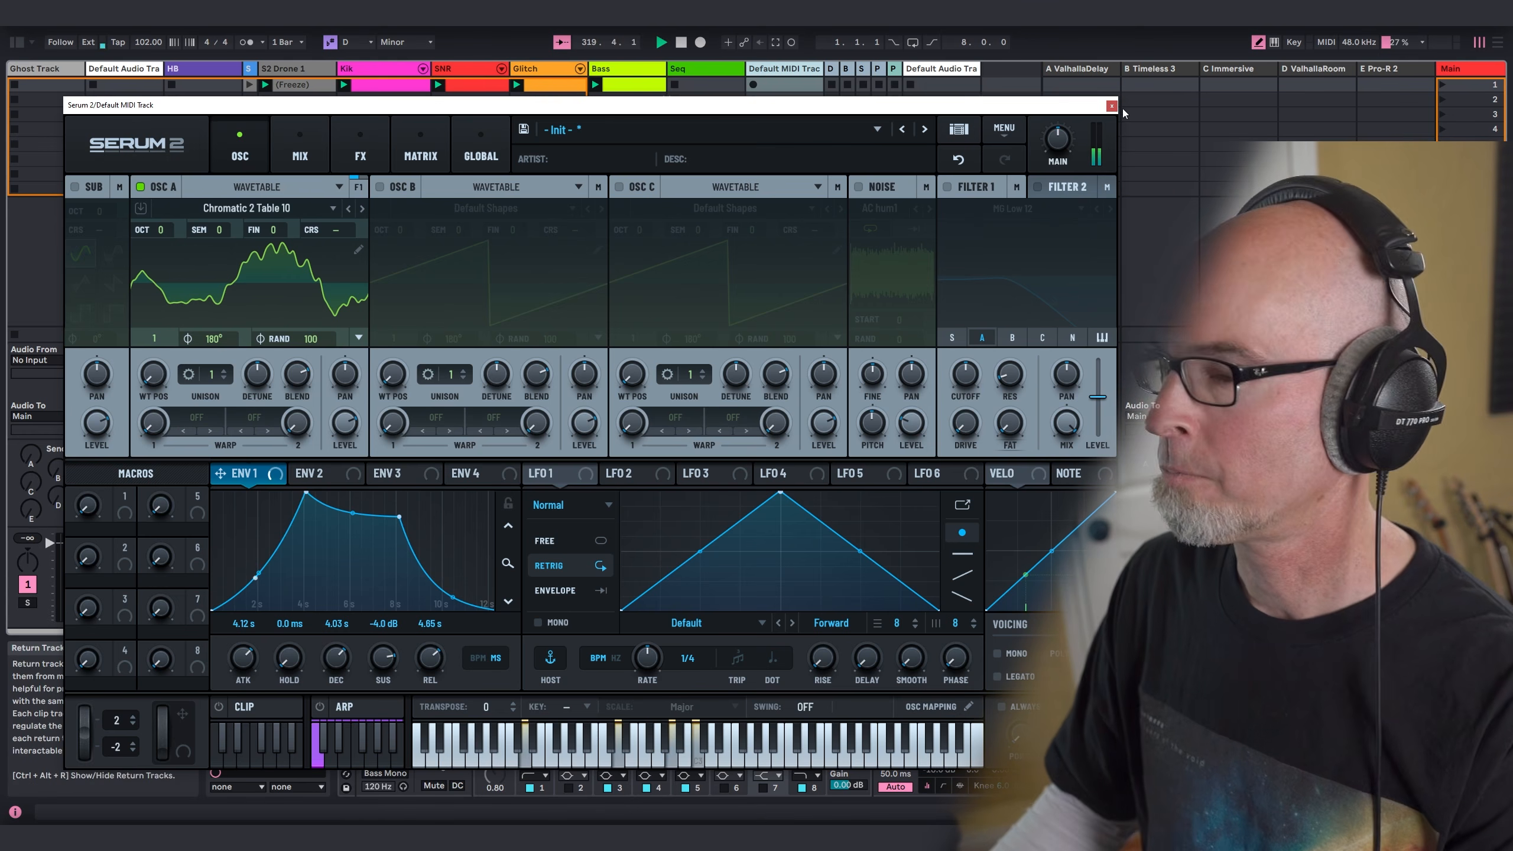
Step: Set oscillator A's wavetable position to 95 and switch LFO 1 to free-running Chaos: Lorenz mode
{"action": "left_click_drag", "start_coordinate": [156, 373], "coordinate": [183, 328]}
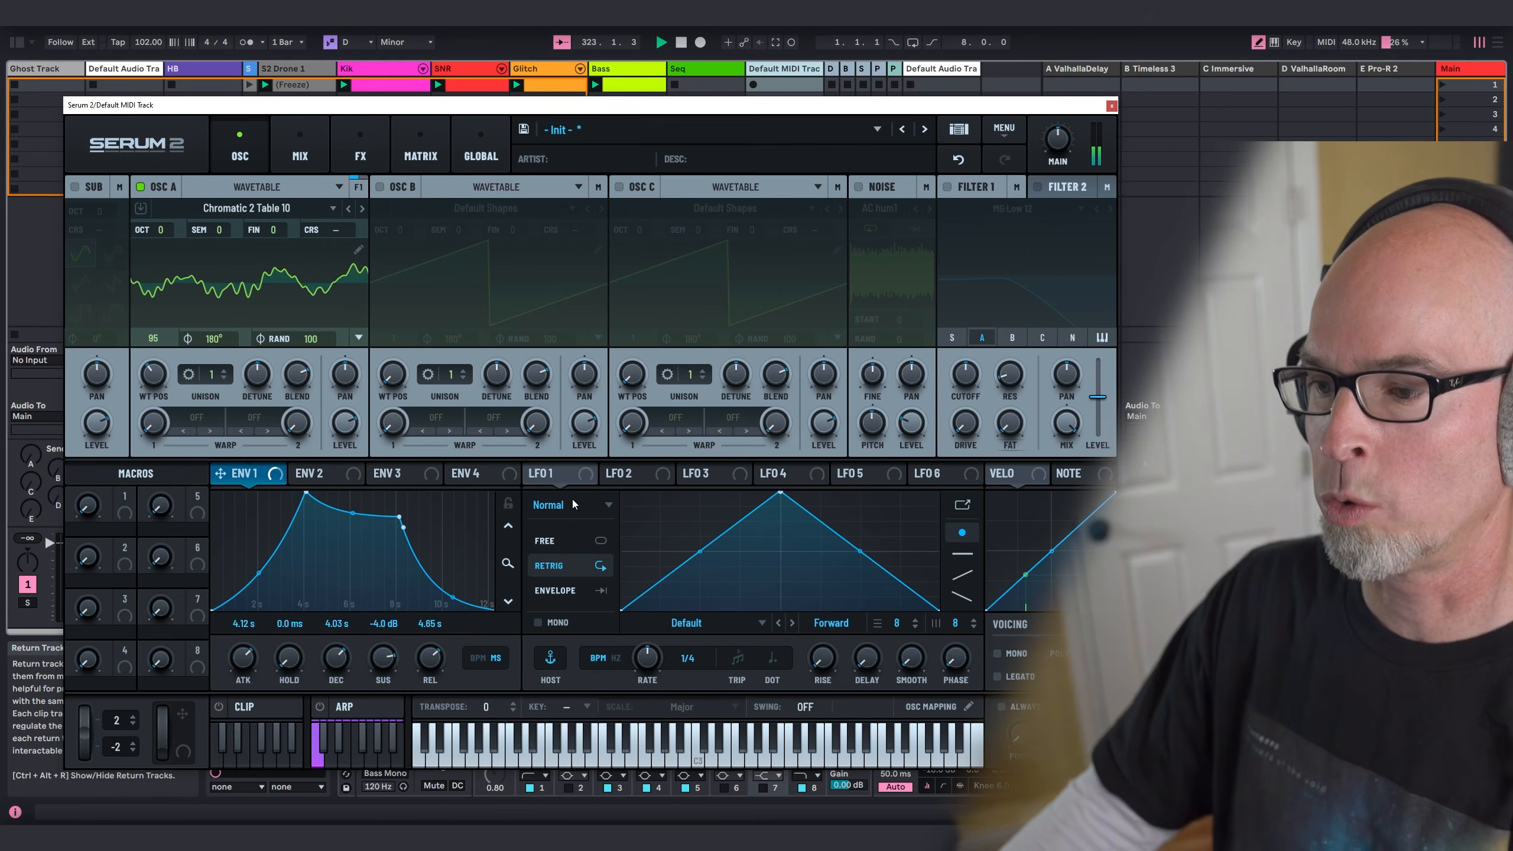
{"action": "left_click", "coordinate": [555, 477]}
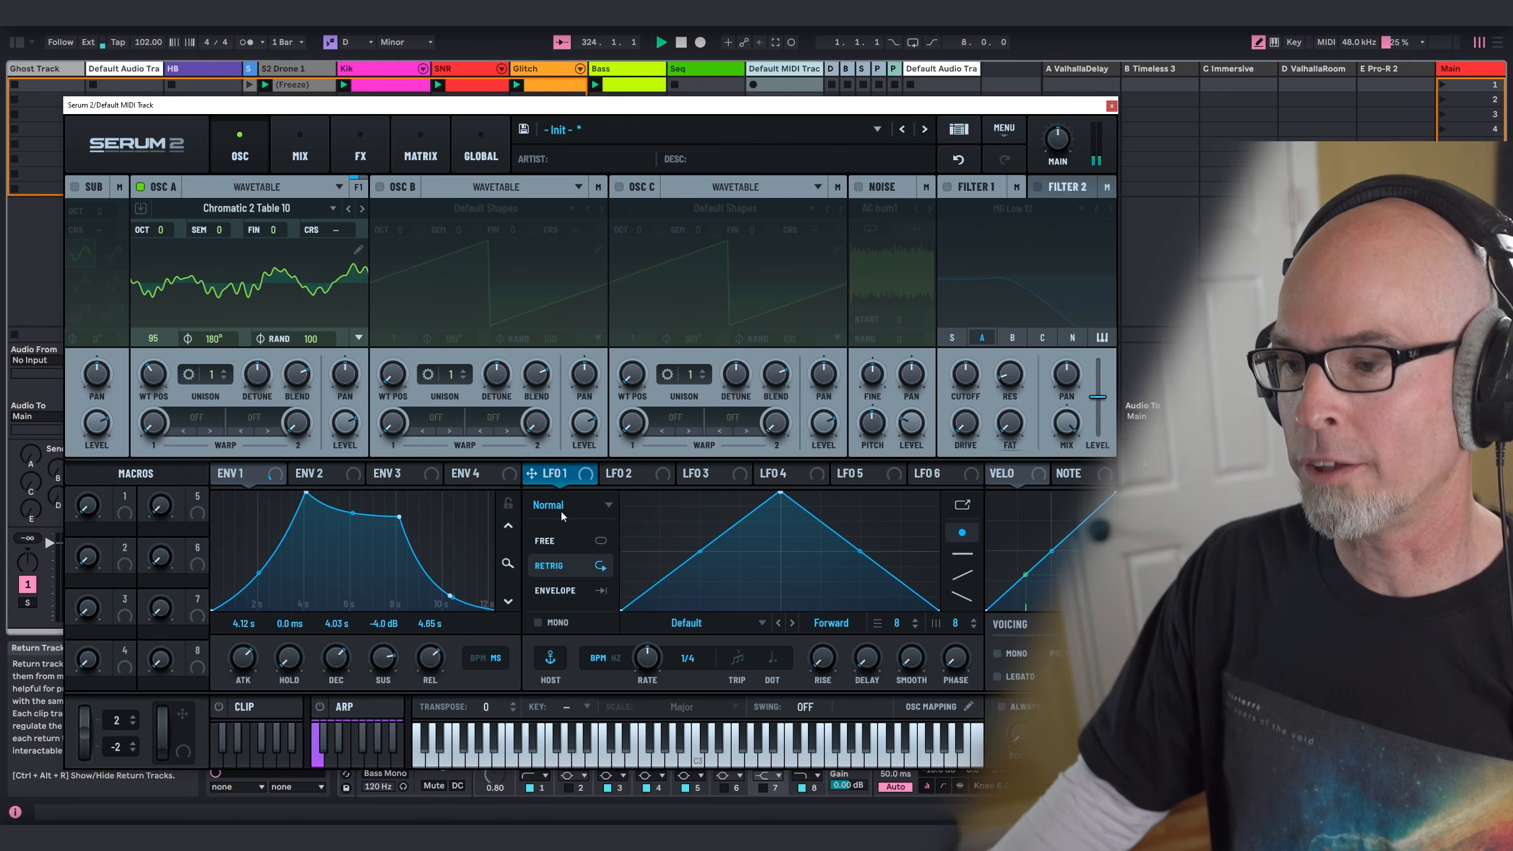
{"action": "left_click", "coordinate": [565, 534]}
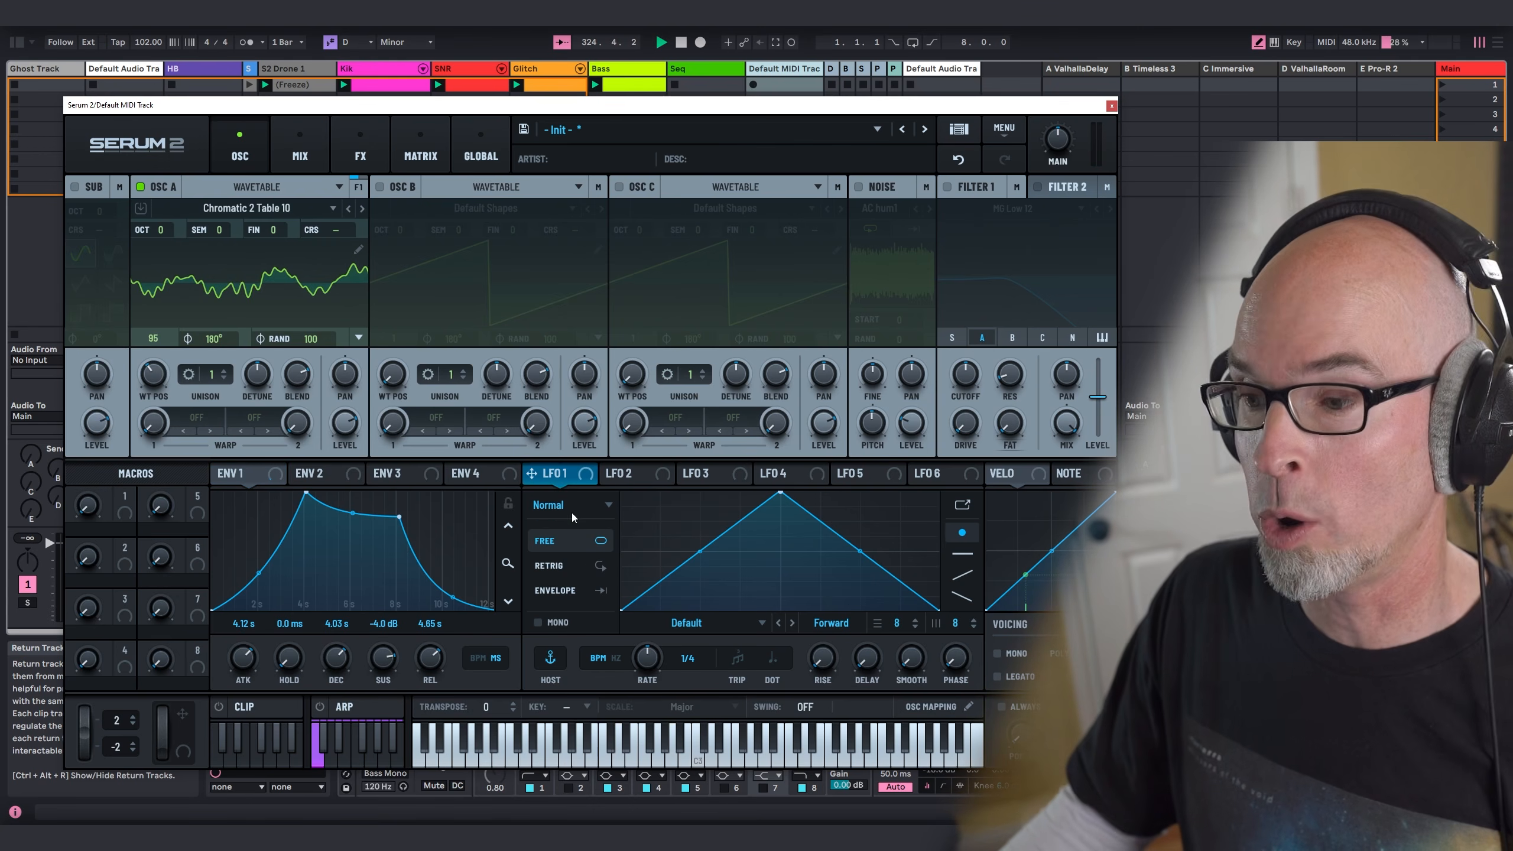
{"action": "left_click", "coordinate": [571, 506]}
{"action": "left_click", "coordinate": [587, 555]}
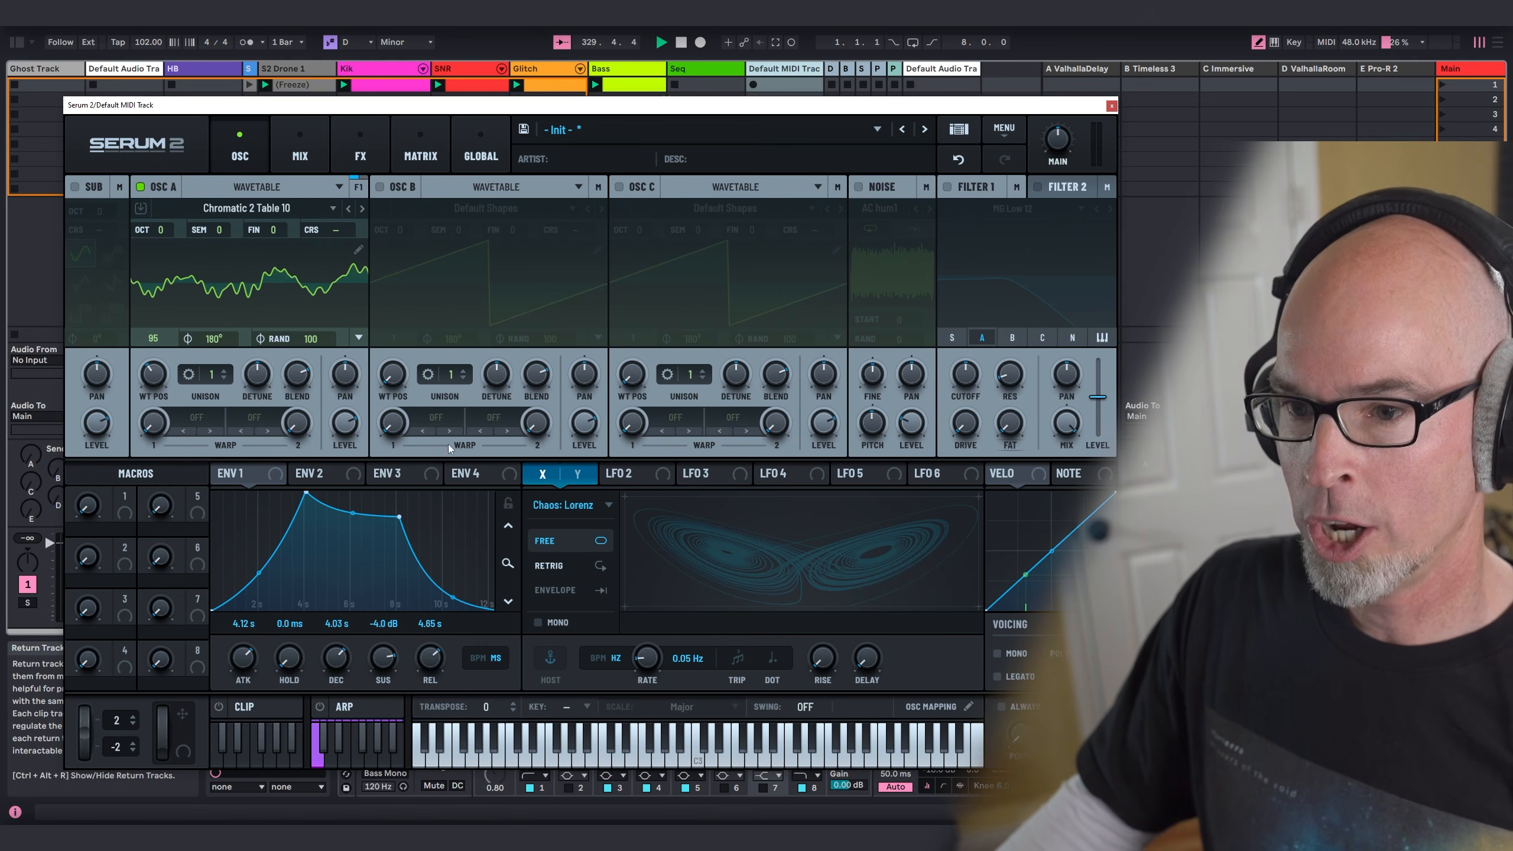
Step: Modulate oscillator A's wavetable position with LFO 1 in bipolar polarity, and set the base position to 120
{"action": "left_click_drag", "start_coordinate": [448, 448], "coordinate": [156, 373]}
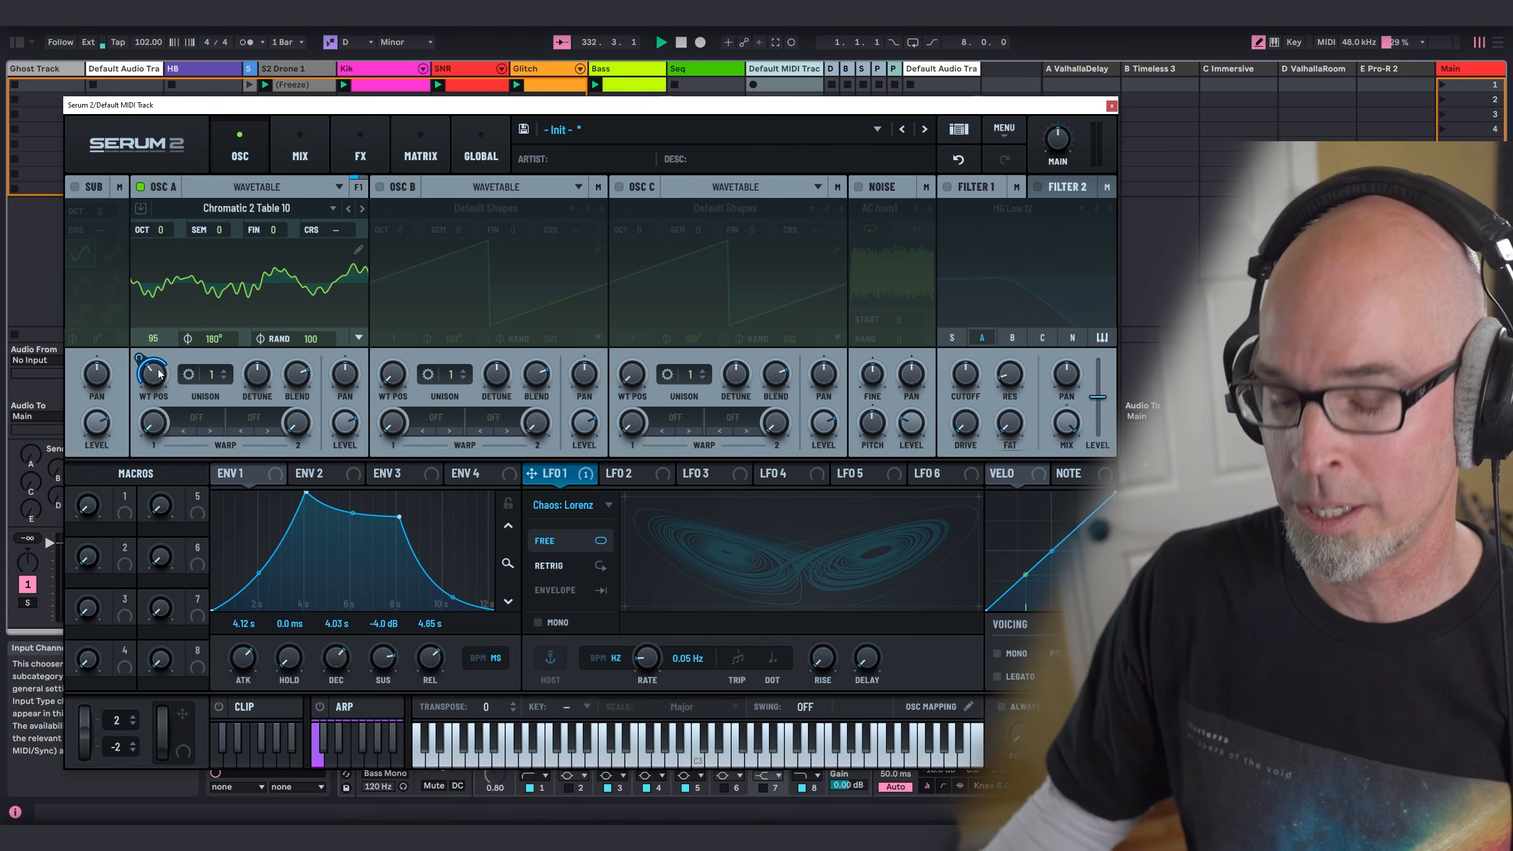
{"action": "left_click", "coordinate": [419, 150]}
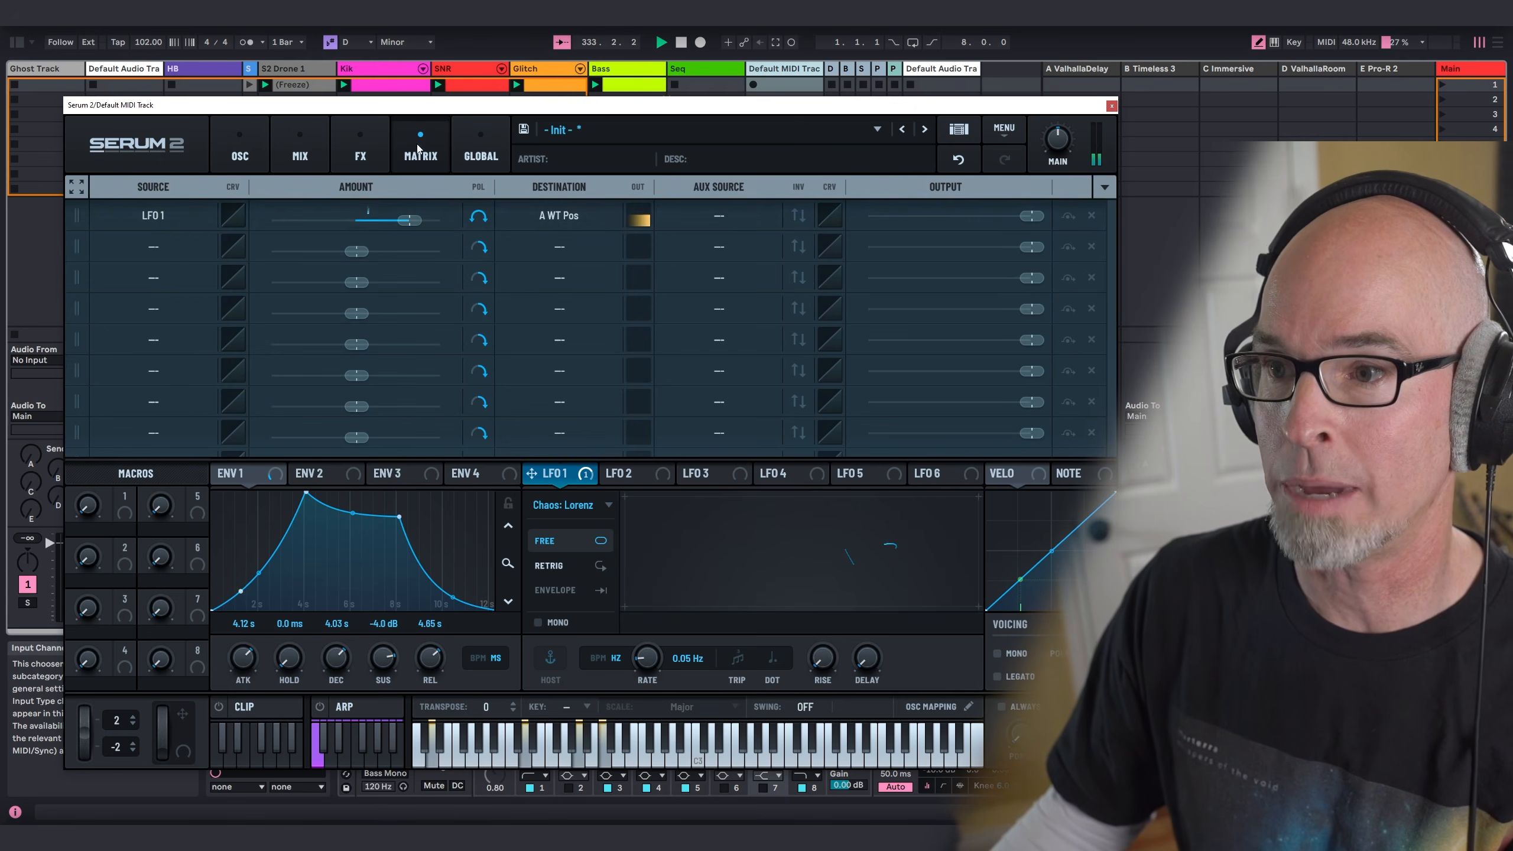
{"action": "left_click", "coordinate": [478, 217]}
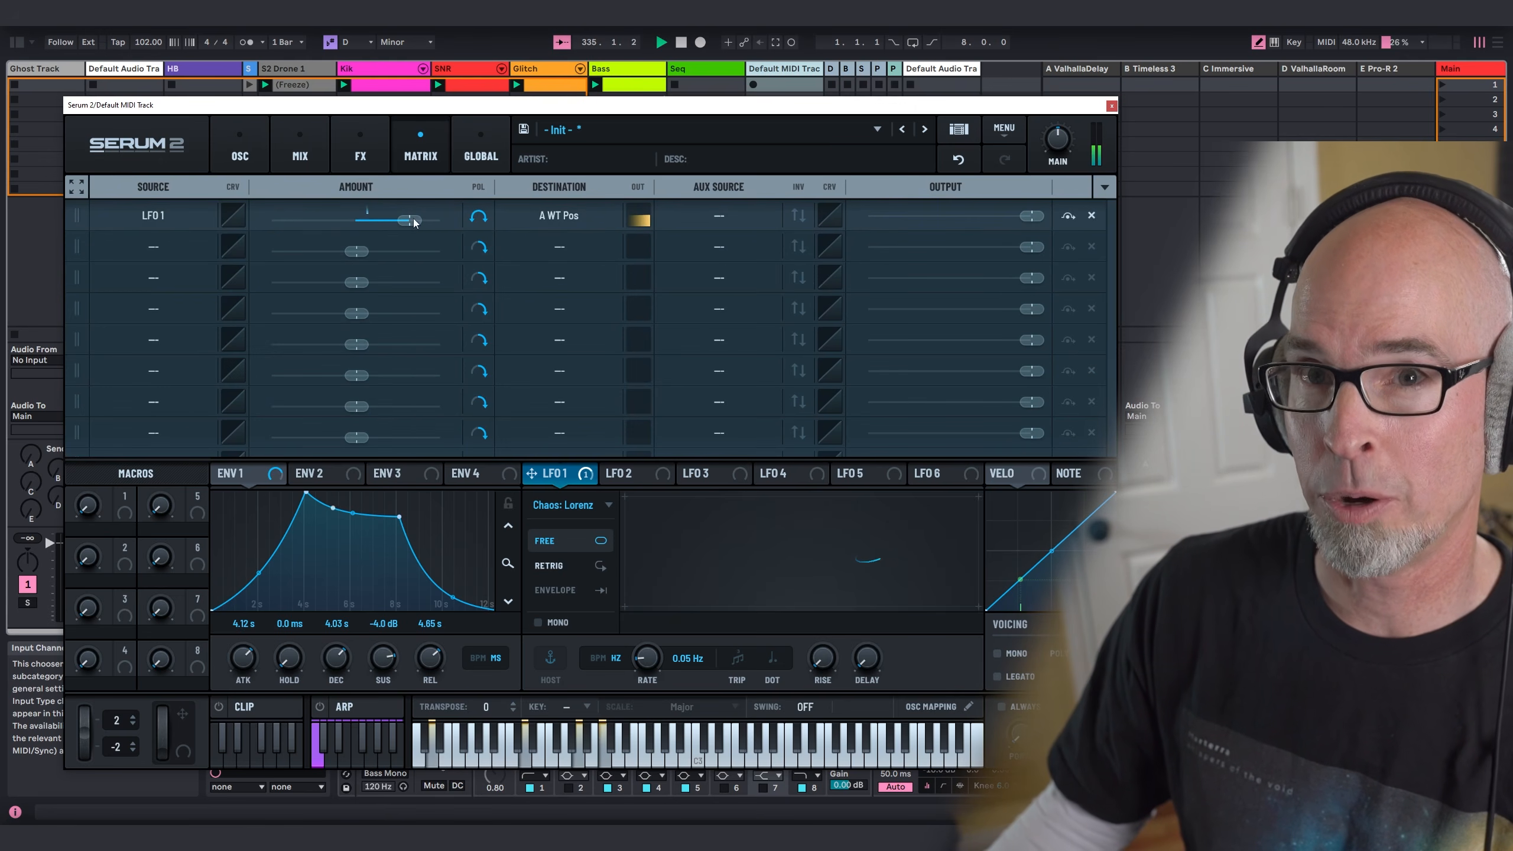
{"action": "left_click", "coordinate": [244, 152]}
{"action": "left_click_drag", "start_coordinate": [153, 377], "coordinate": [163, 376]}
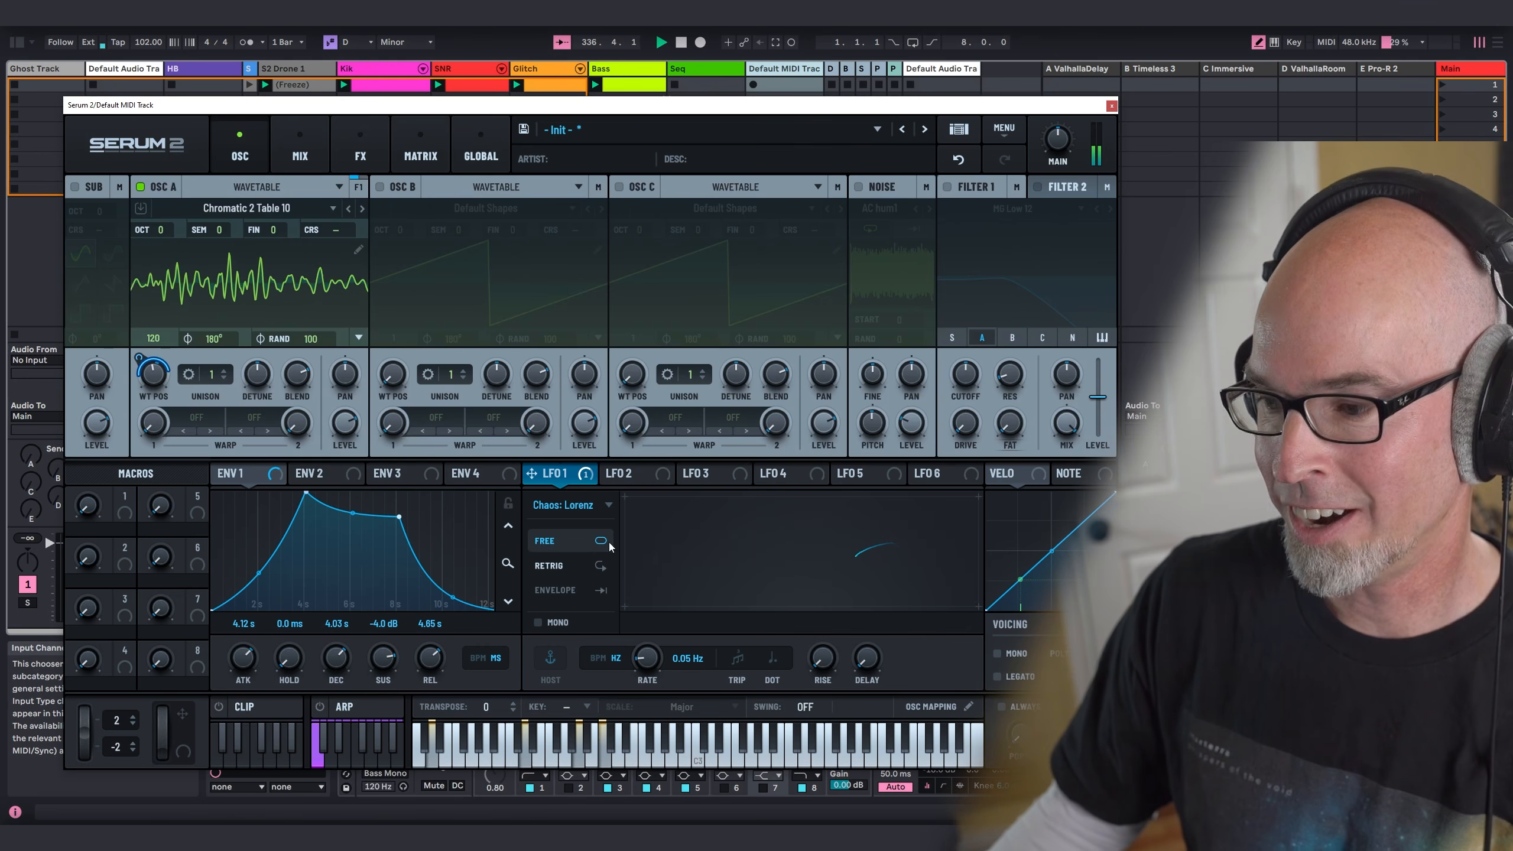
Step: Set LFO 1's rate to 0.1 Hz and oscillator A's unison to 5 voices
{"action": "left_click_drag", "start_coordinate": [648, 657], "coordinate": [645, 654]}
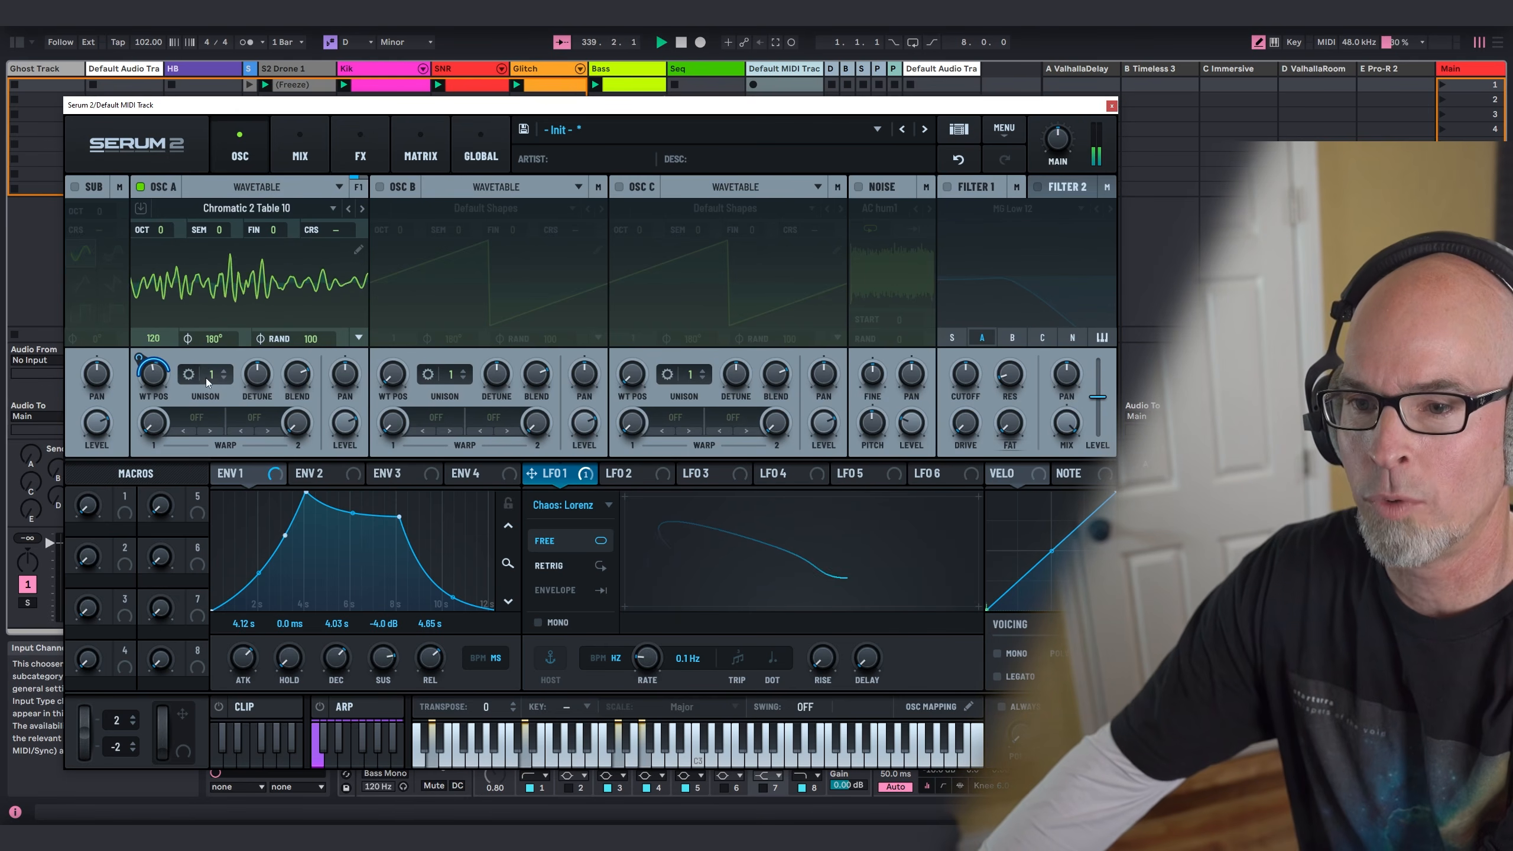
{"action": "left_click_drag", "start_coordinate": [205, 378], "coordinate": [211, 376]}
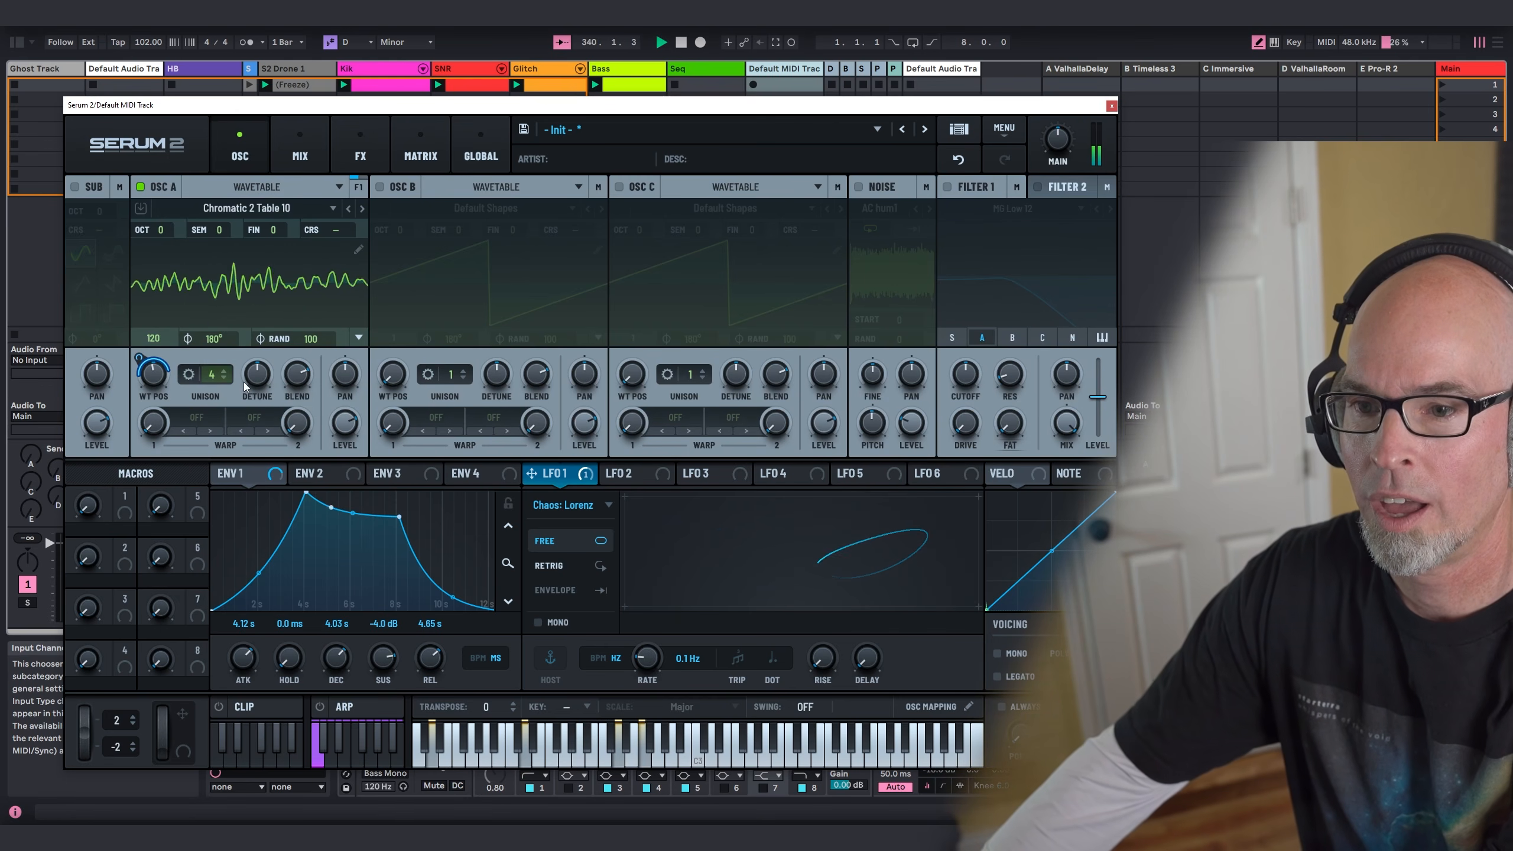
{"action": "left_click_drag", "start_coordinate": [210, 378], "coordinate": [254, 430]}
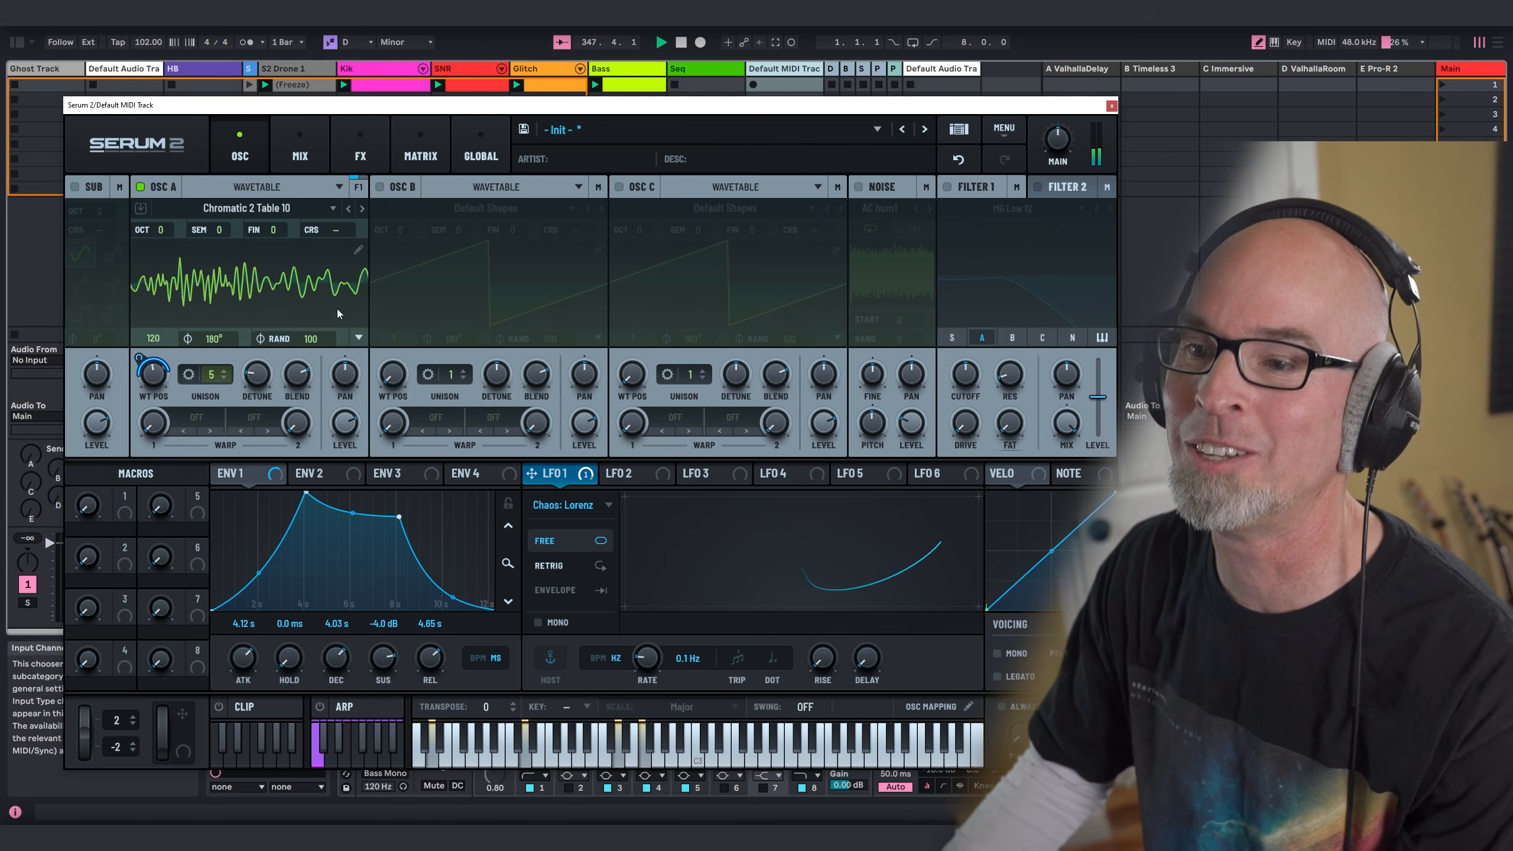
Step: Send oscillator A's current wavetable frame to the noise oscillator from the wavetable editor, and close the editor
{"action": "left_click", "coordinate": [358, 250]}
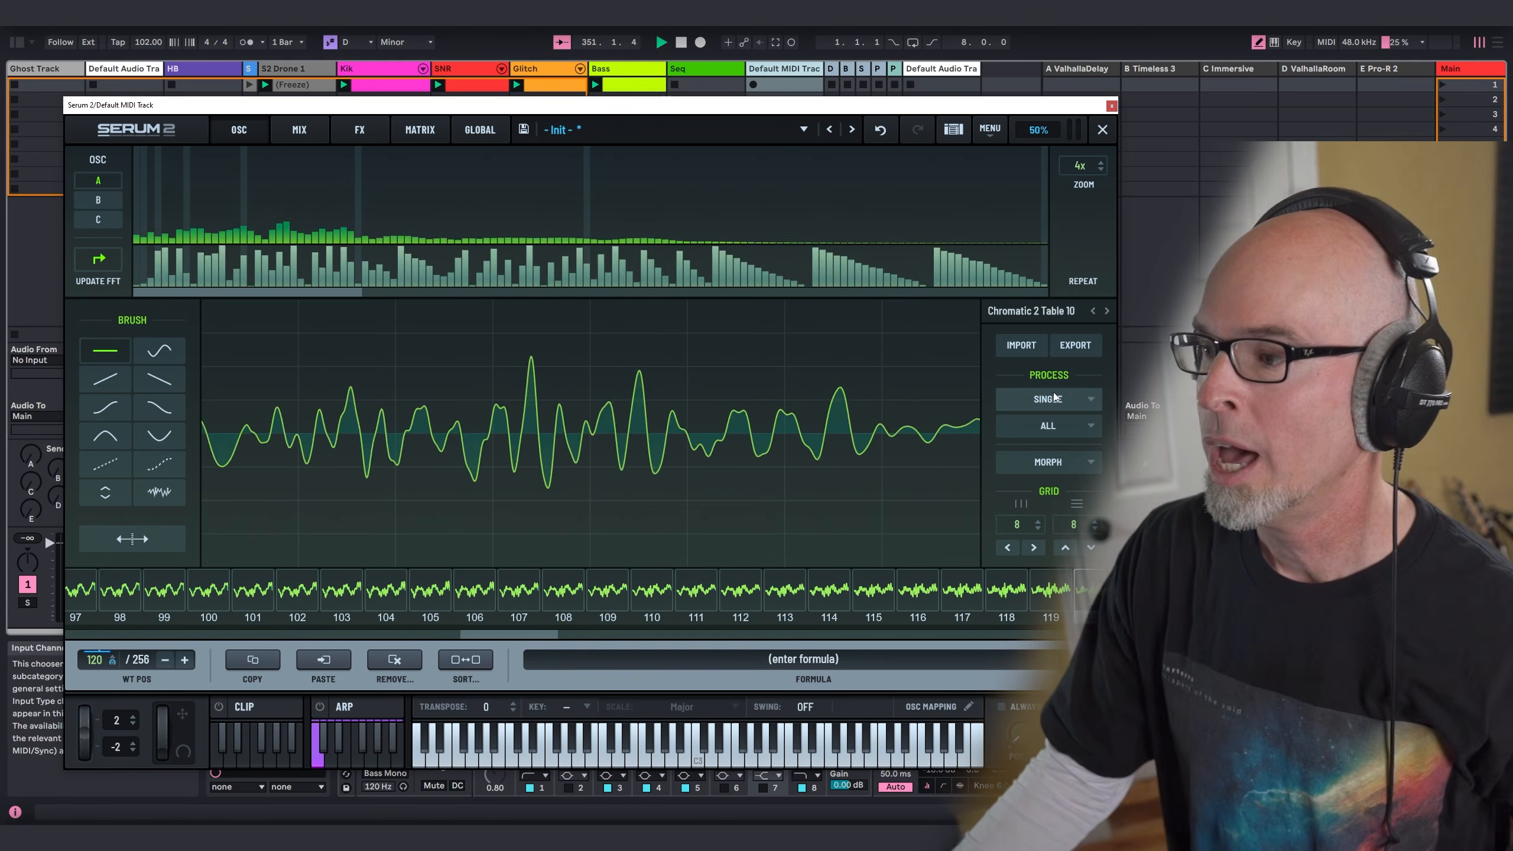
{"action": "left_click", "coordinate": [1051, 393]}
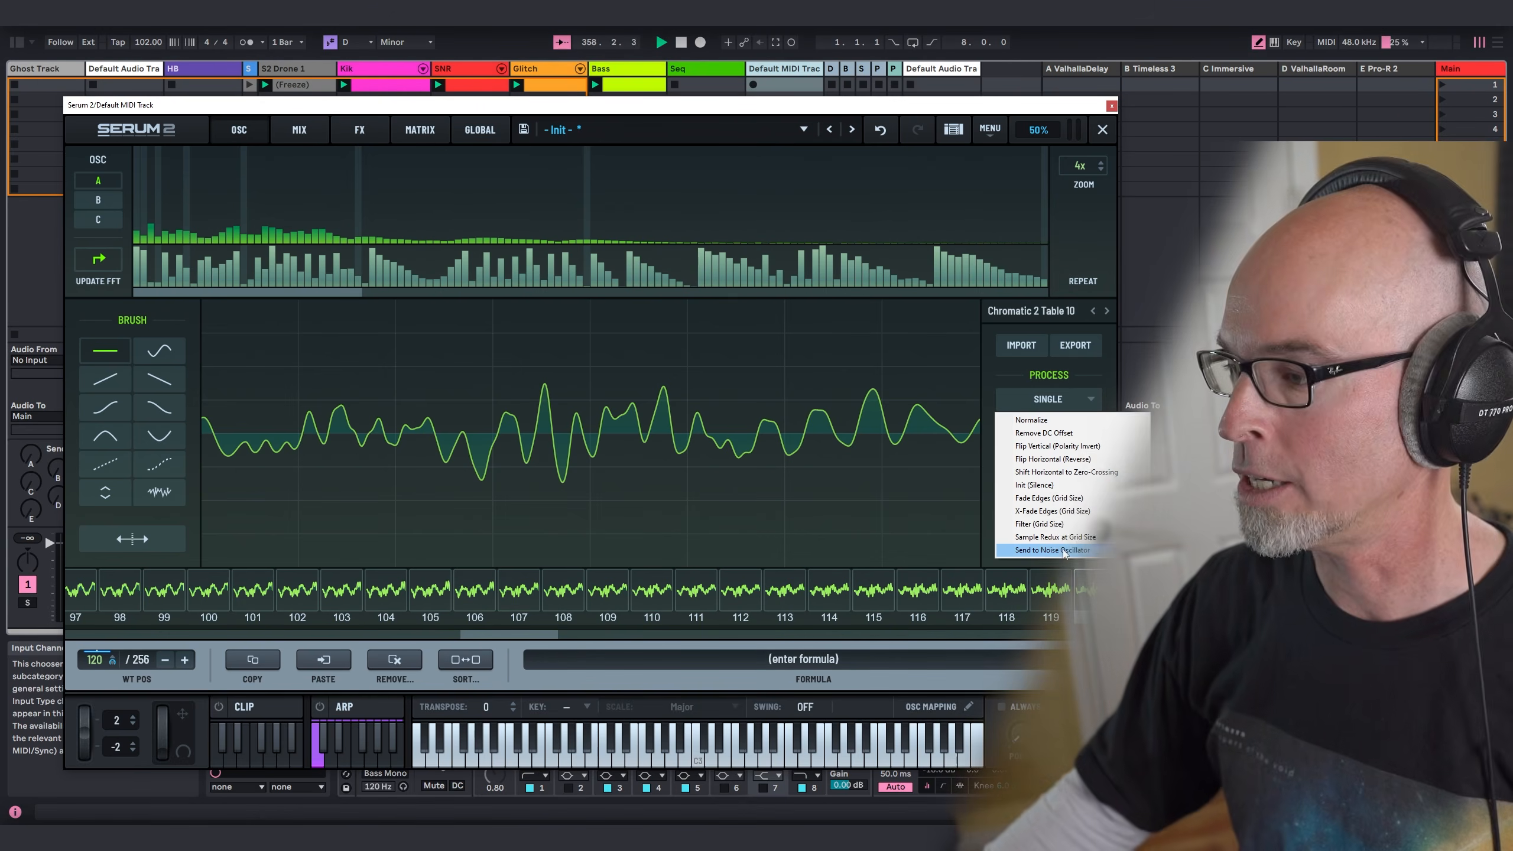
{"action": "left_click", "coordinate": [1064, 549]}
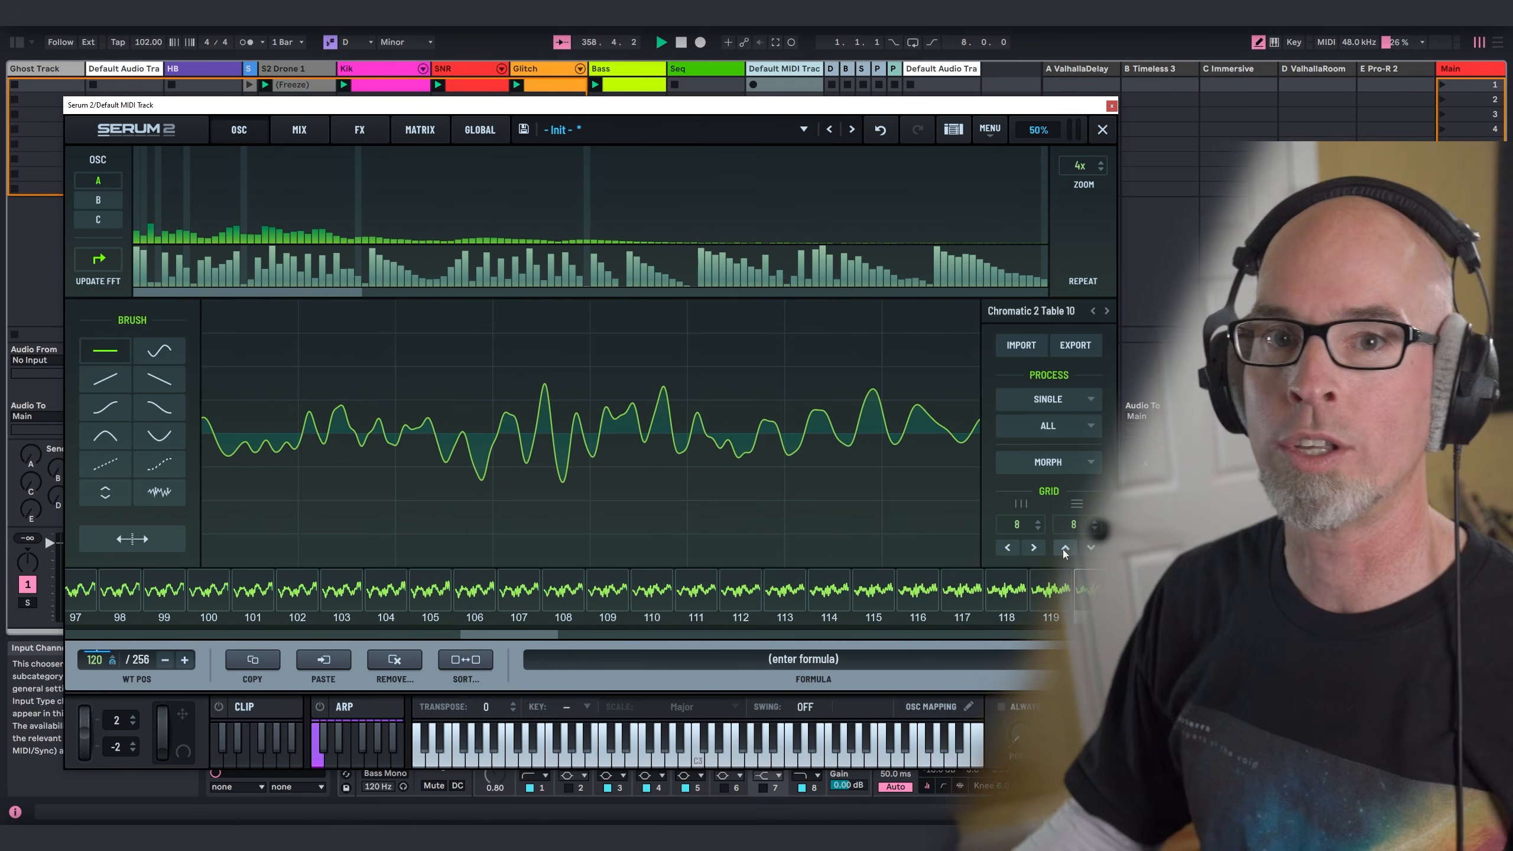
{"action": "left_click", "coordinate": [1102, 130]}
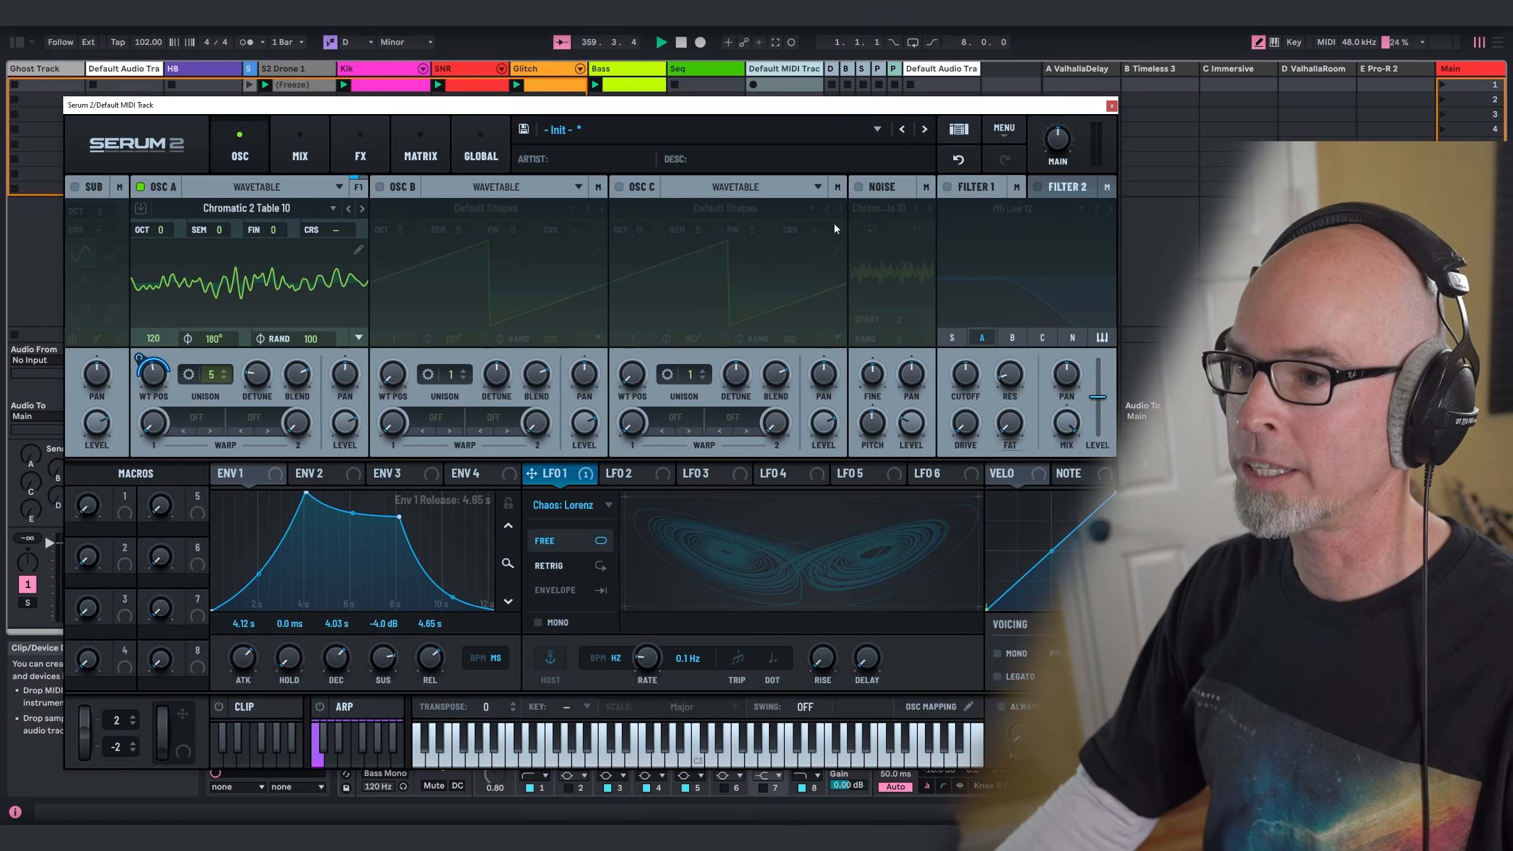
Step: Turn on the noise oscillator and enable pitch tracking for it
{"action": "left_click", "coordinate": [858, 187]}
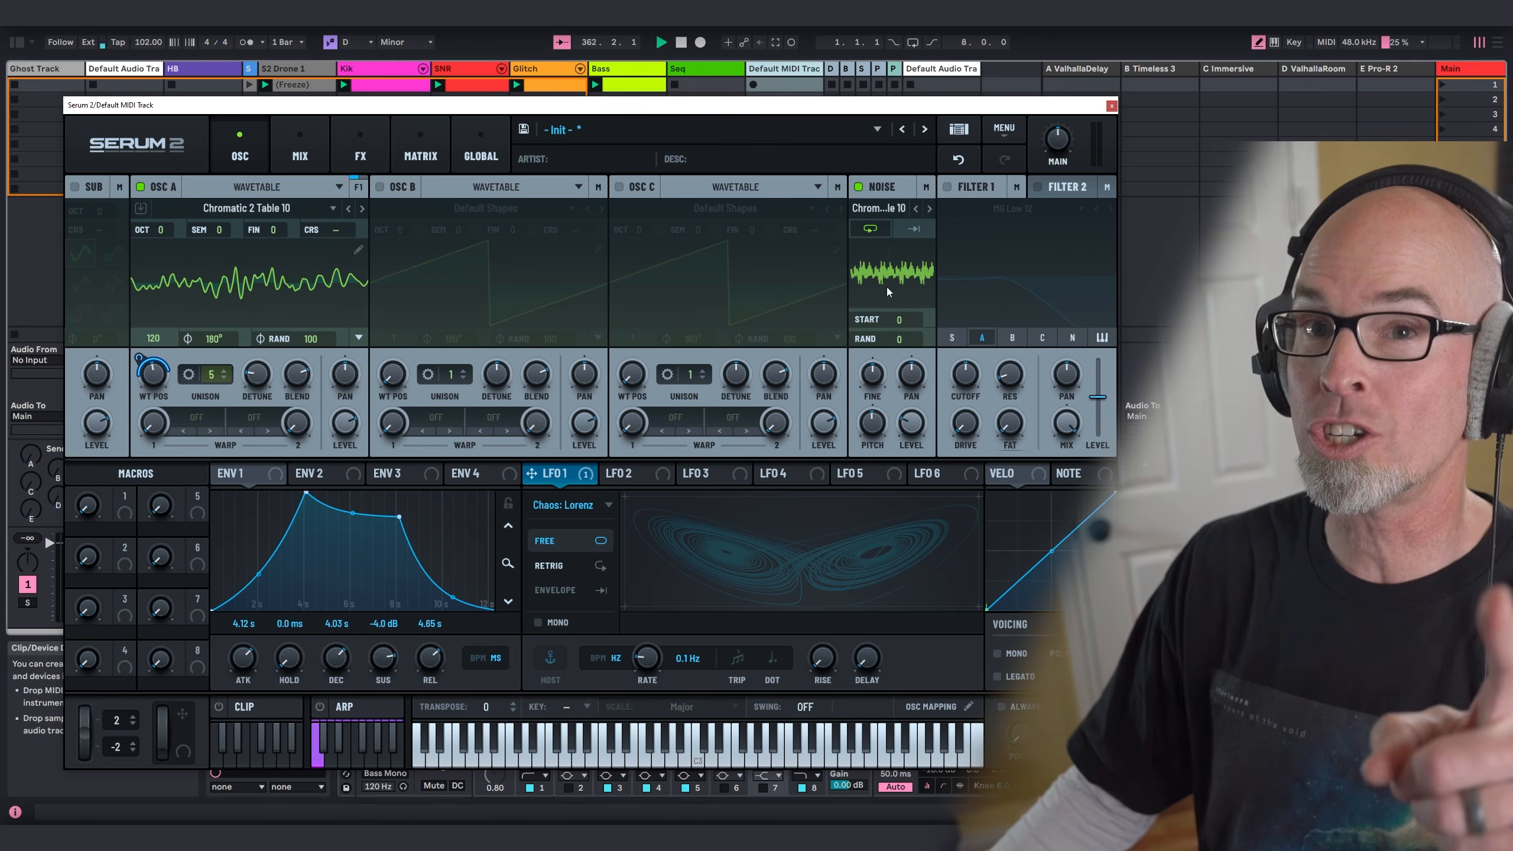
{"action": "right_click", "coordinate": [878, 423]}
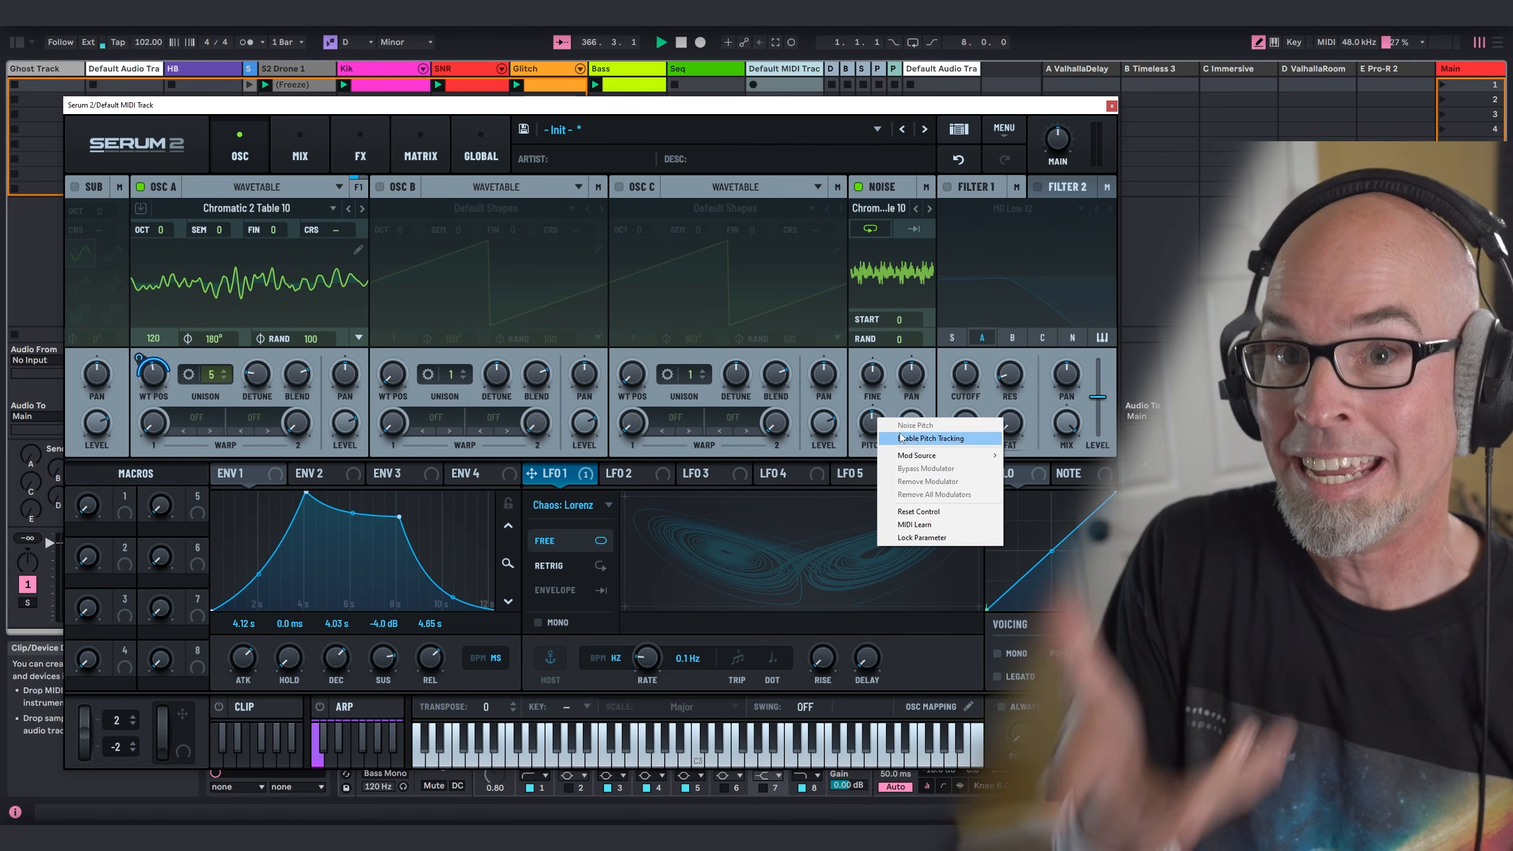
{"action": "left_click", "coordinate": [901, 438]}
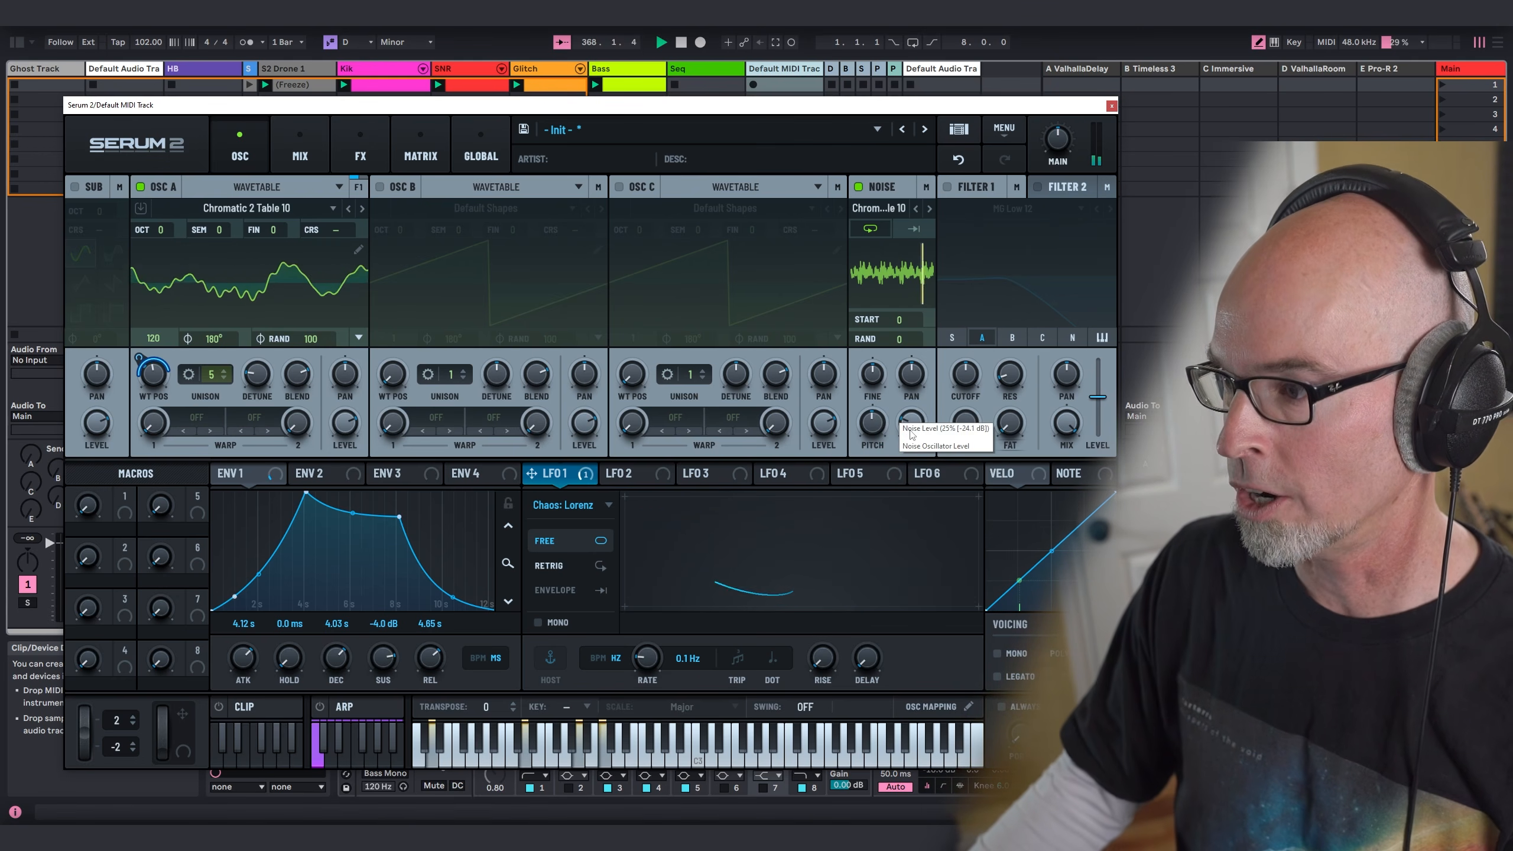
Step: Raise the noise oscillator's level with its pitch reset to 0 st, and route it into Filter 1
{"action": "left_click_drag", "start_coordinate": [910, 435], "coordinate": [928, 372]}
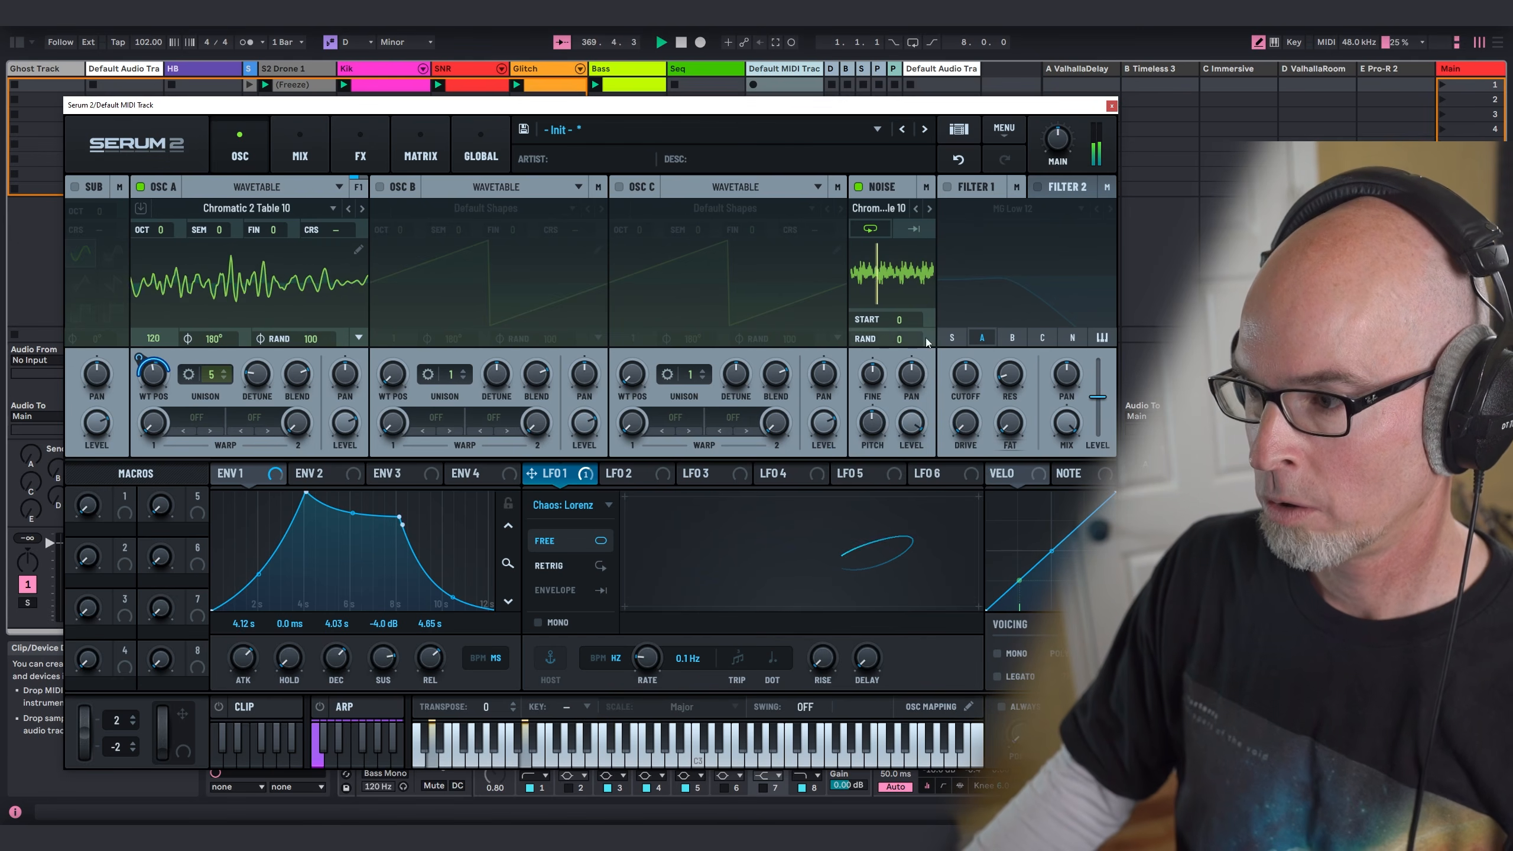
{"action": "left_click_drag", "start_coordinate": [865, 430], "coordinate": [889, 401]}
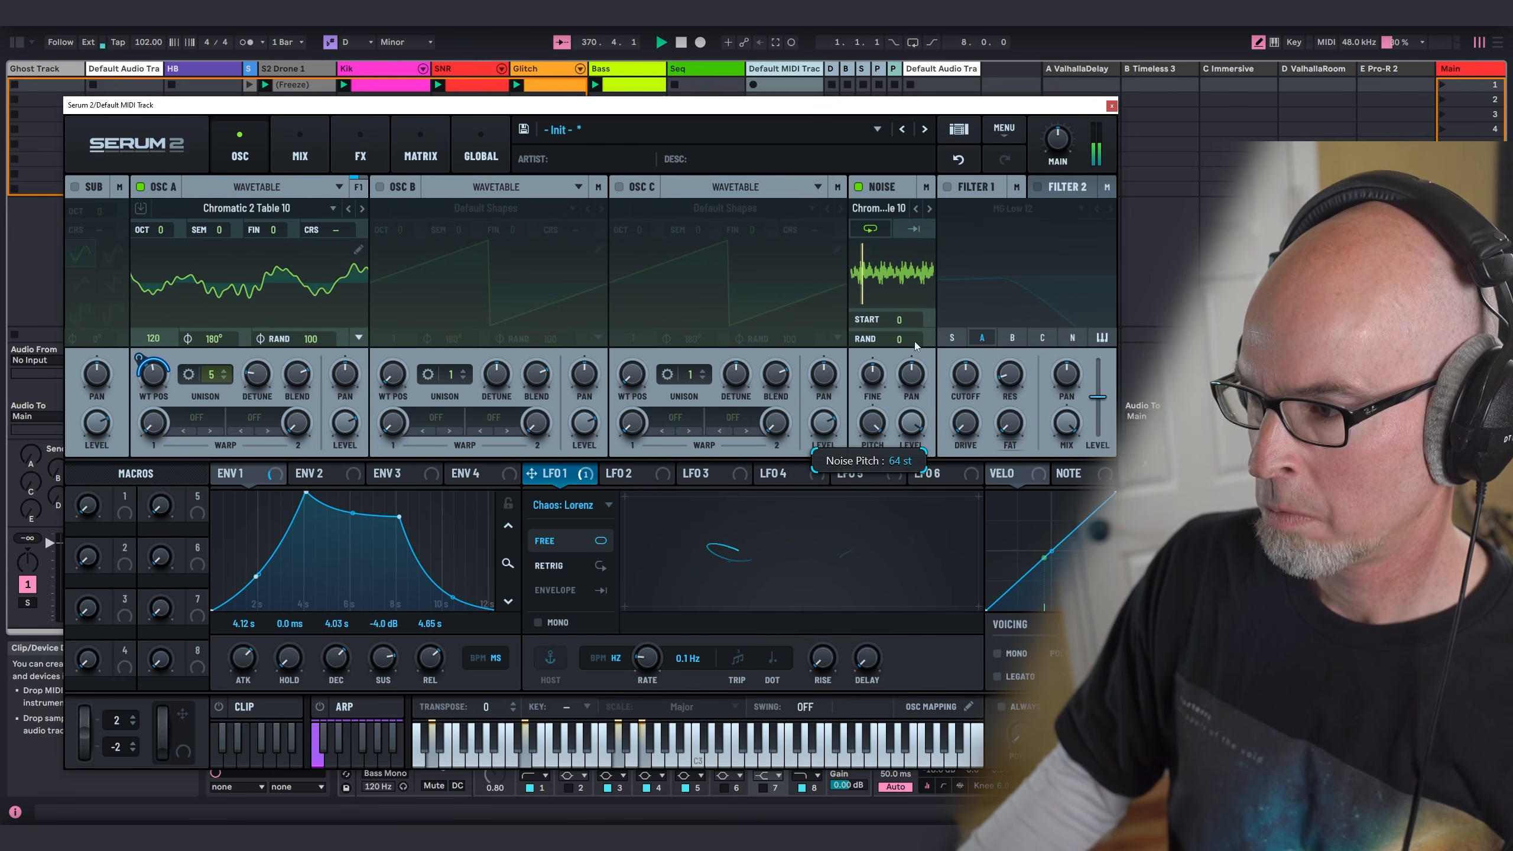
{"action": "double_click", "coordinate": [872, 422]}
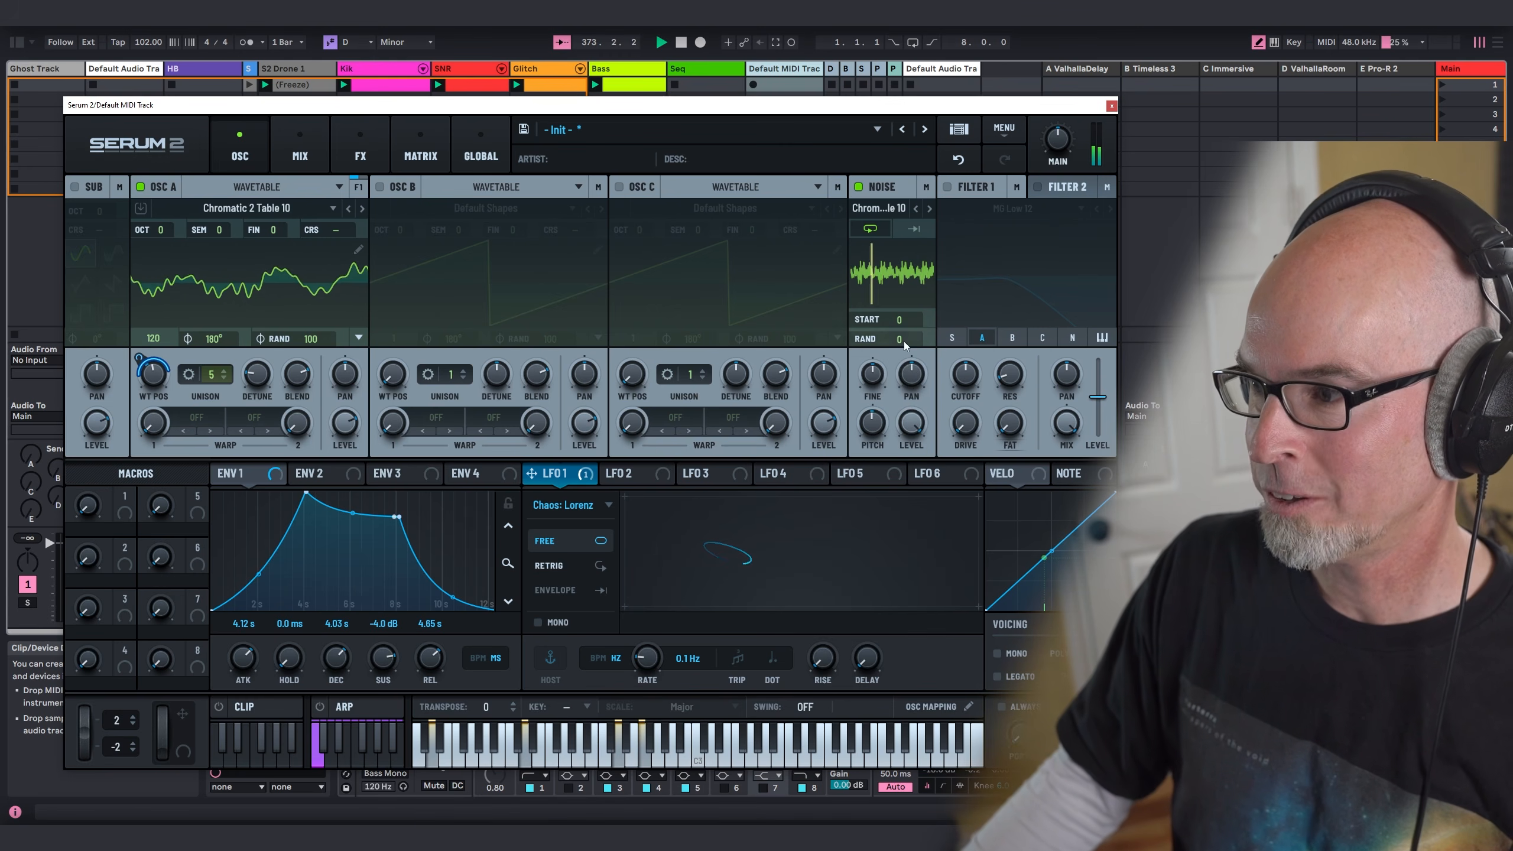
{"action": "left_click", "coordinate": [1065, 338]}
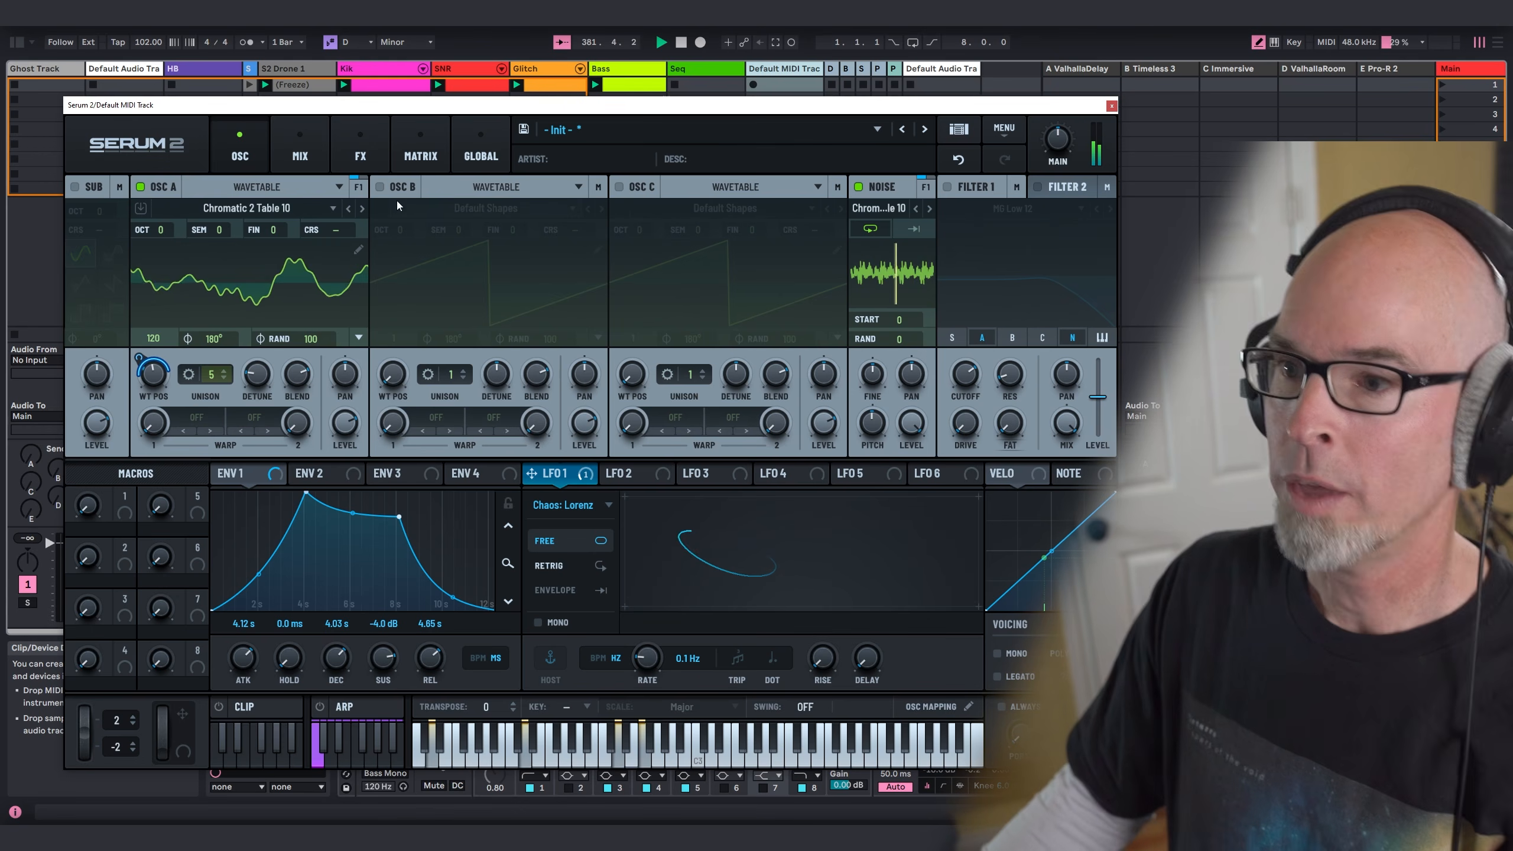
Step: Turn on oscillator B in Spectral mode and load the factory Spatial sample Drone Chronos
{"action": "left_click", "coordinate": [379, 186]}
{"action": "left_click", "coordinate": [516, 185]}
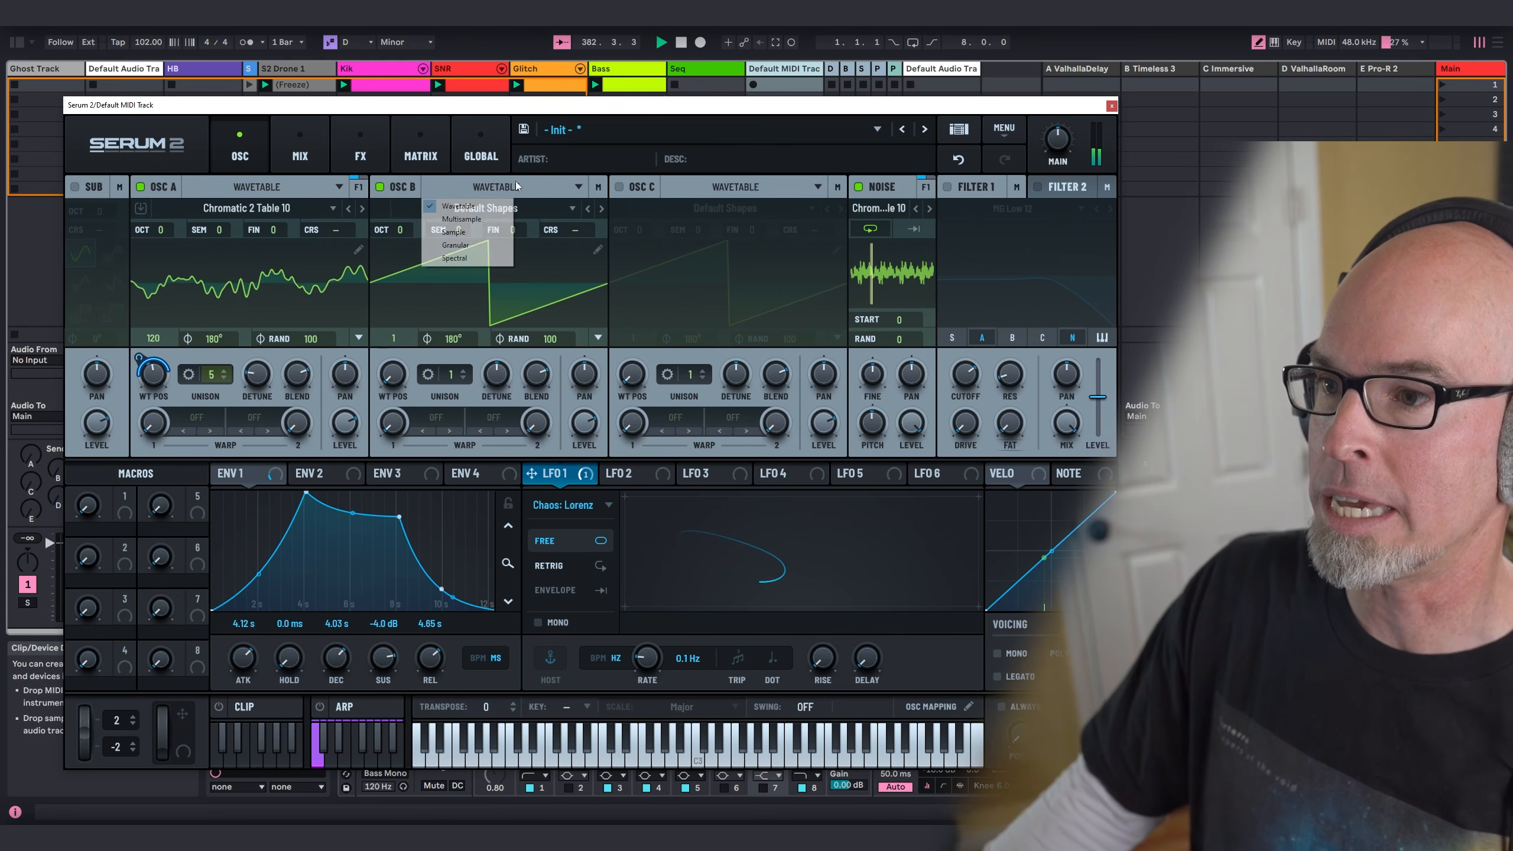
{"action": "left_click", "coordinate": [470, 259]}
{"action": "left_click", "coordinate": [476, 209]}
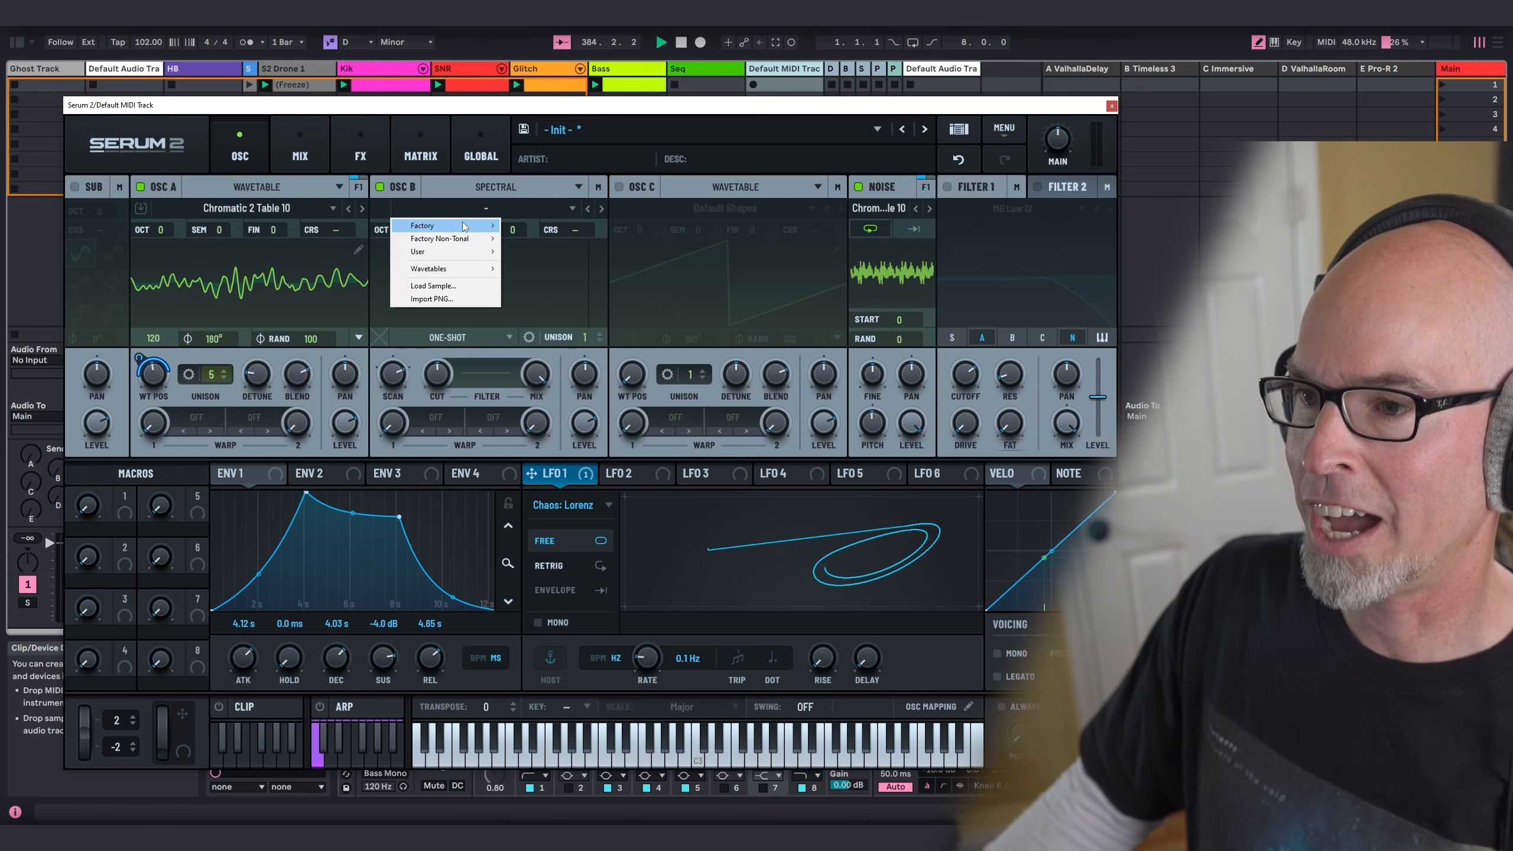
{"action": "mouse_move", "coordinate": [464, 226]}
{"action": "mouse_move", "coordinate": [521, 305]}
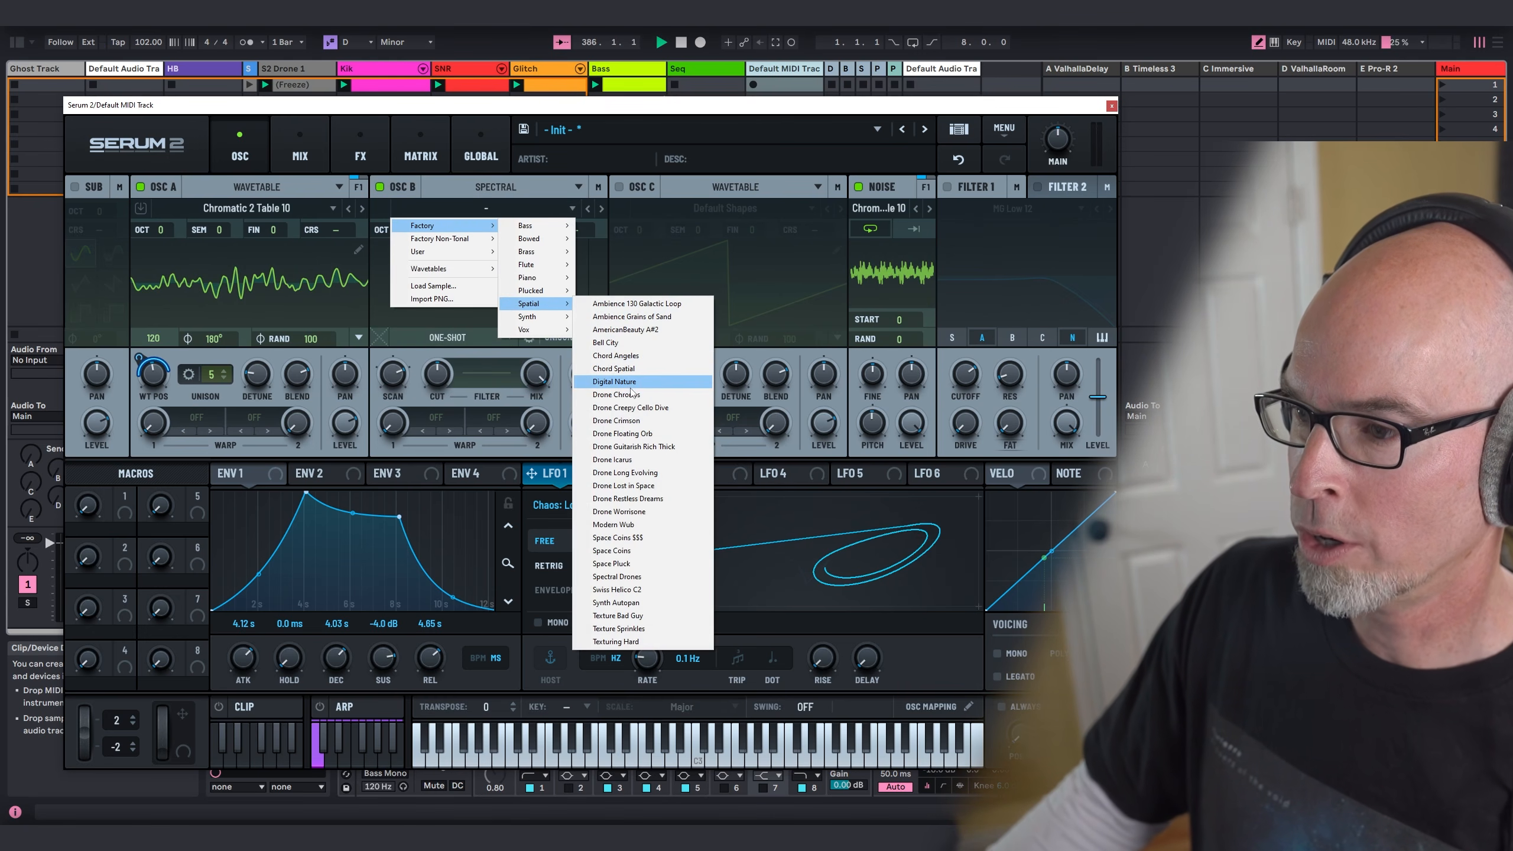
{"action": "left_click", "coordinate": [632, 395]}
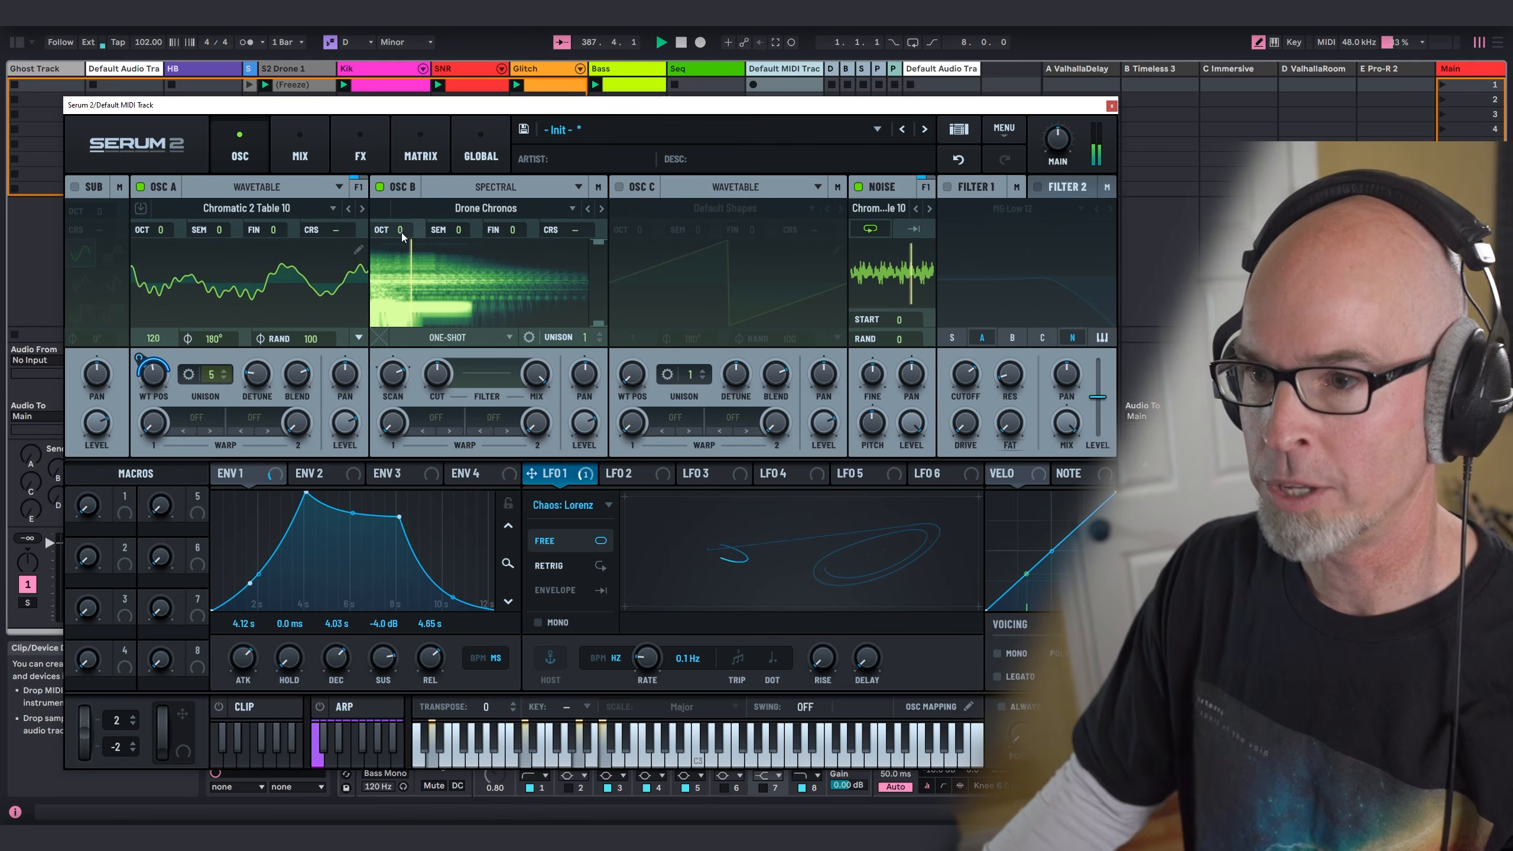
Step: Set oscillator B's octave to +1 and its playback to Fwd Loop, with the loop region spanning the whole sample
{"action": "left_click_drag", "start_coordinate": [402, 233], "coordinate": [411, 228]}
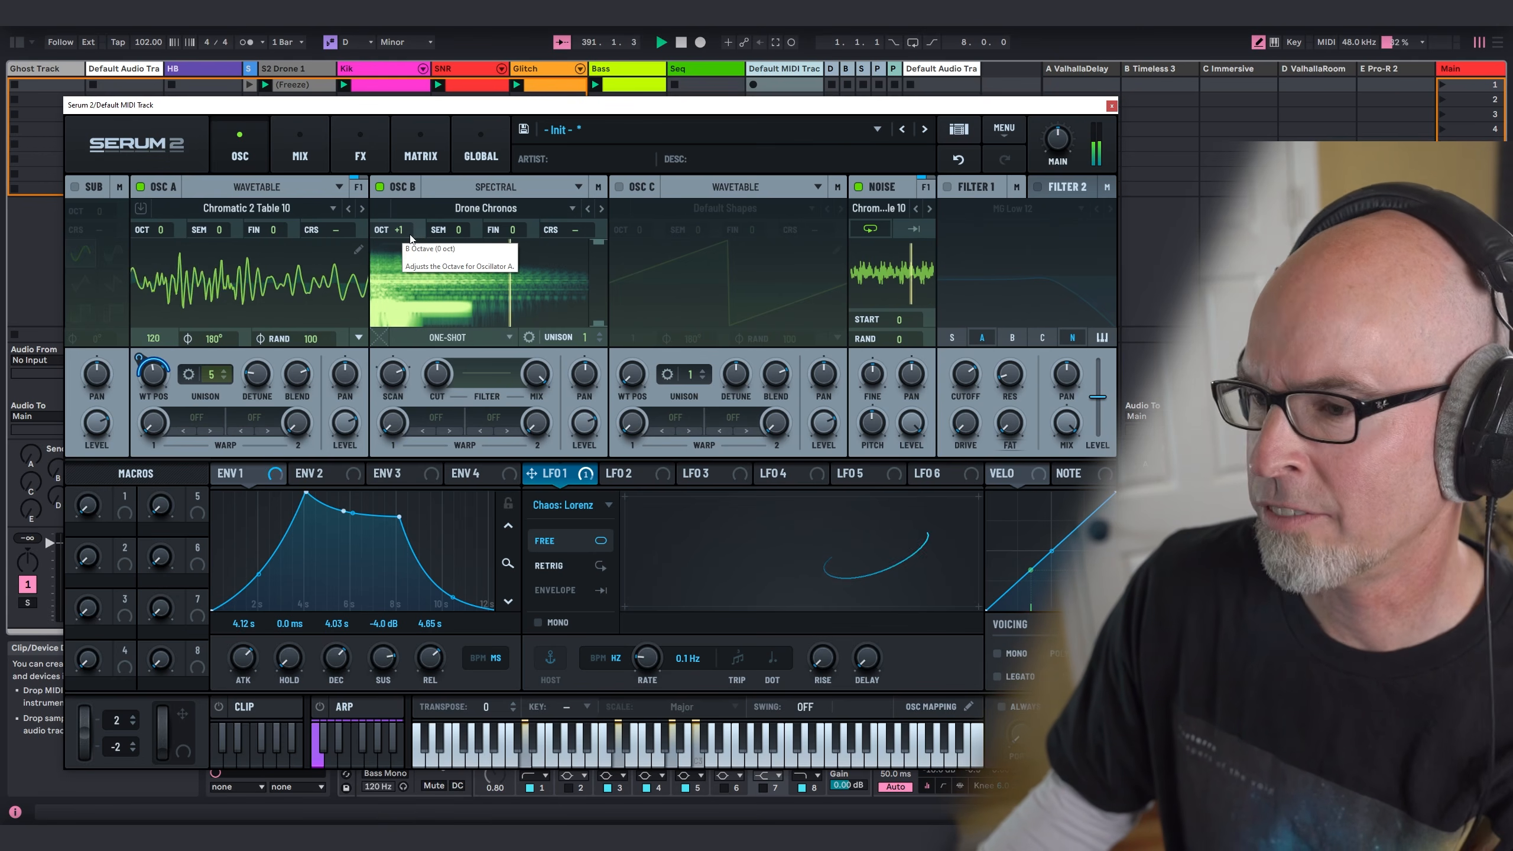
{"action": "left_click", "coordinate": [448, 337]}
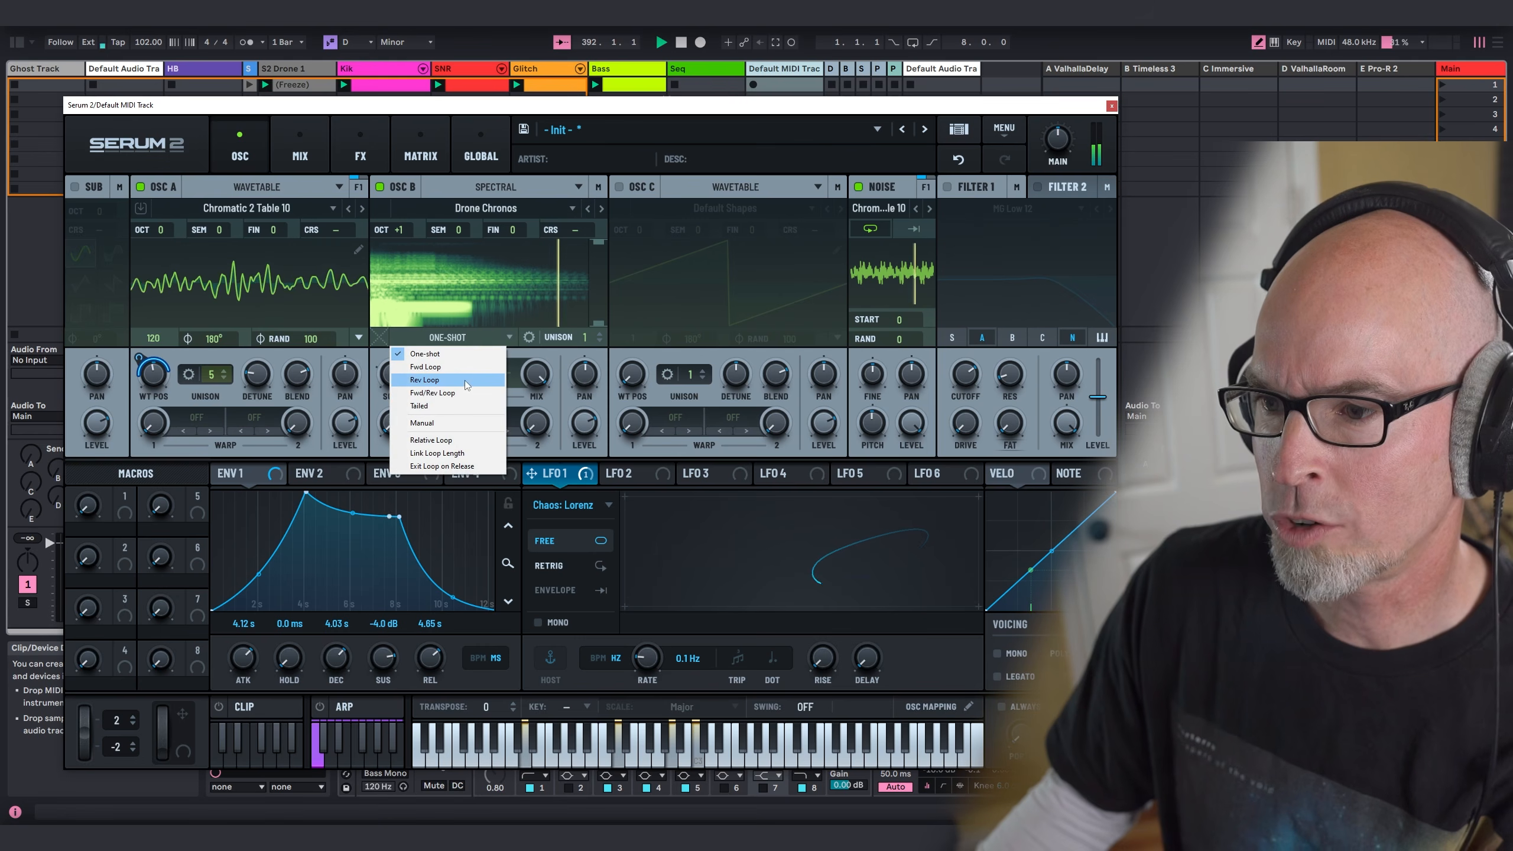
{"action": "left_click", "coordinate": [425, 366]}
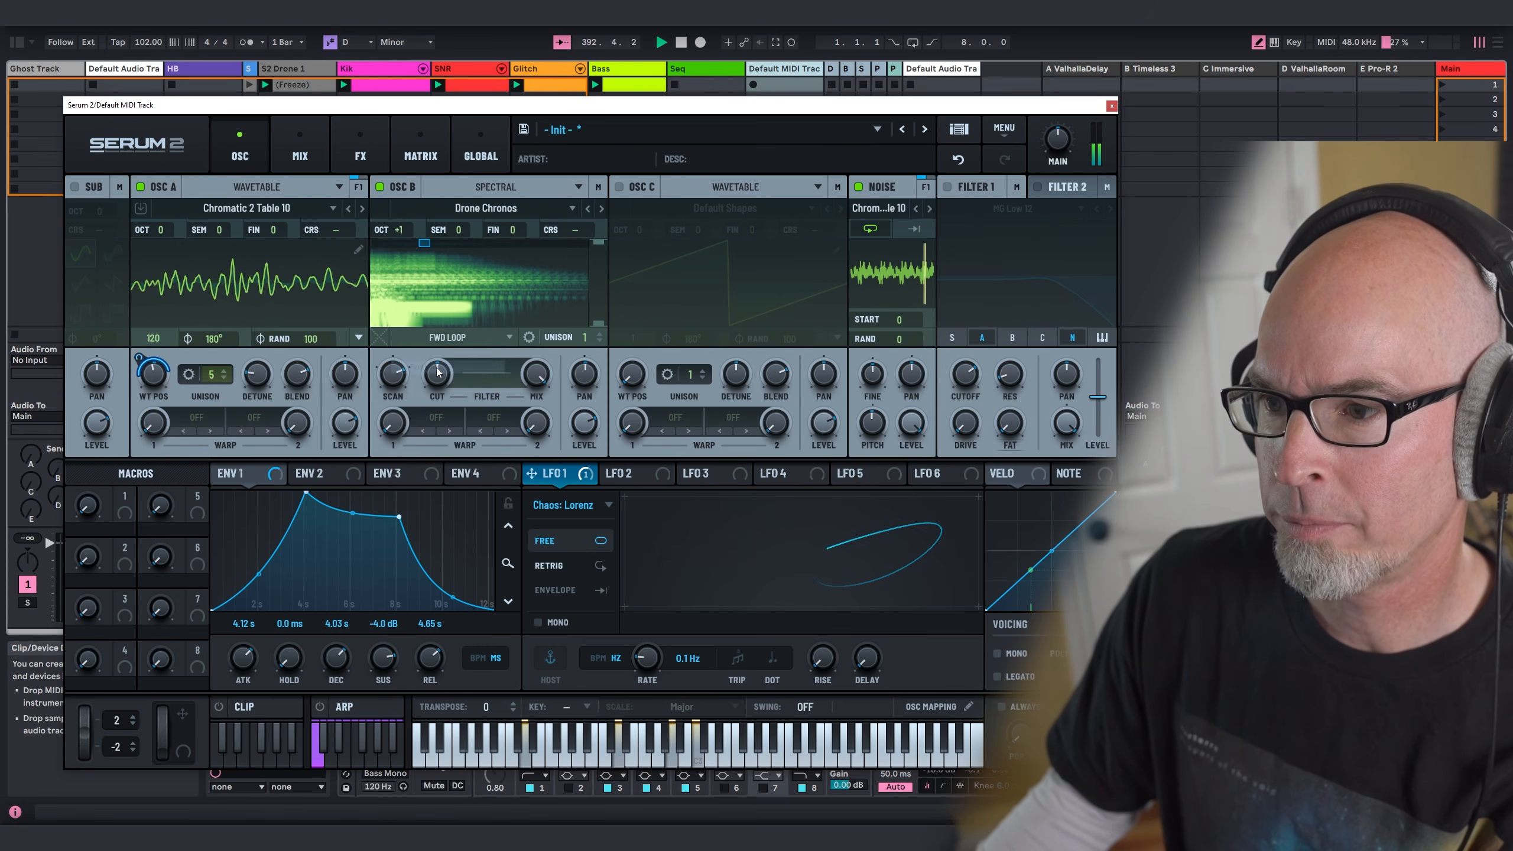
{"action": "mouse_move", "coordinate": [421, 246]}
{"action": "left_mouse_down"}
{"action": "mouse_move", "coordinate": [376, 253]}
{"action": "mouse_move", "coordinate": [435, 245]}
{"action": "mouse_move", "coordinate": [391, 246]}
{"action": "left_mouse_up"}
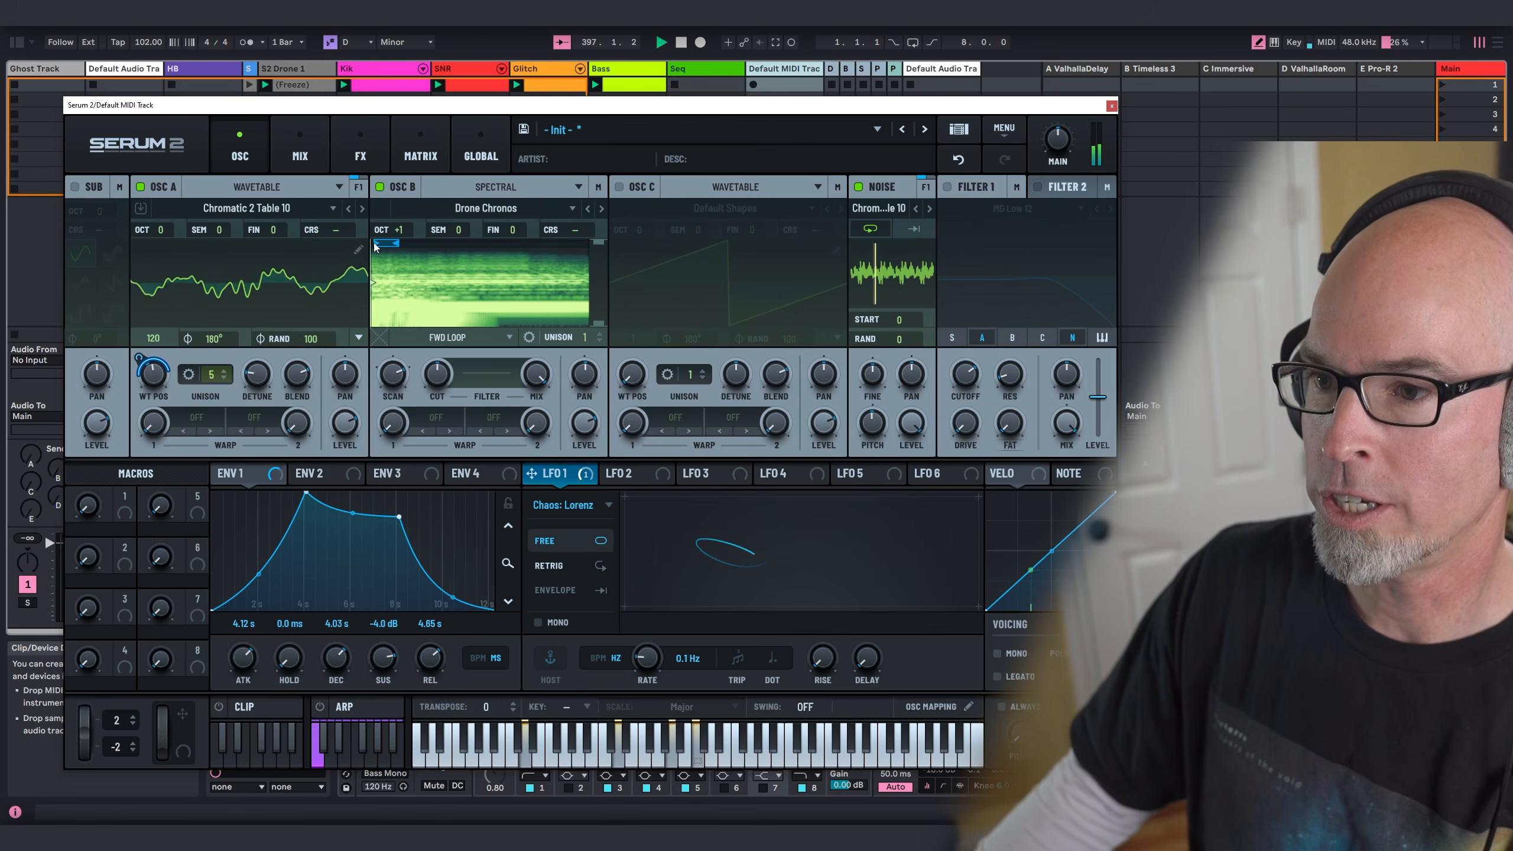
{"action": "mouse_move", "coordinate": [393, 247]}
{"action": "left_mouse_down"}
{"action": "mouse_move", "coordinate": [559, 246]}
{"action": "mouse_move", "coordinate": [534, 267]}
{"action": "left_mouse_up"}
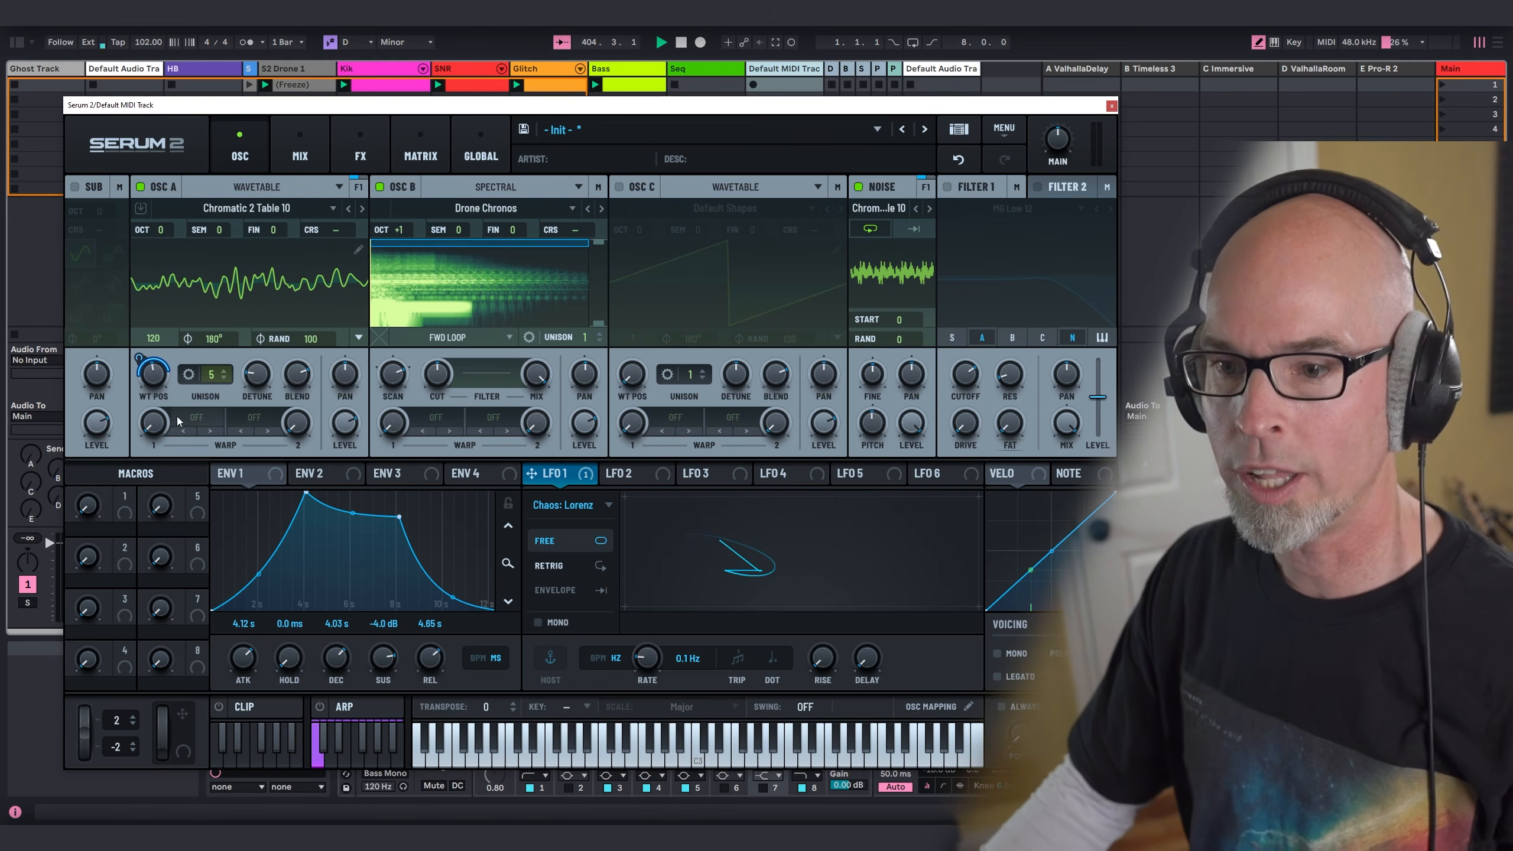
Step: Set oscillator A's first warp mode to PD (B) with a warp amount of about 27%
{"action": "left_click", "coordinate": [177, 421]}
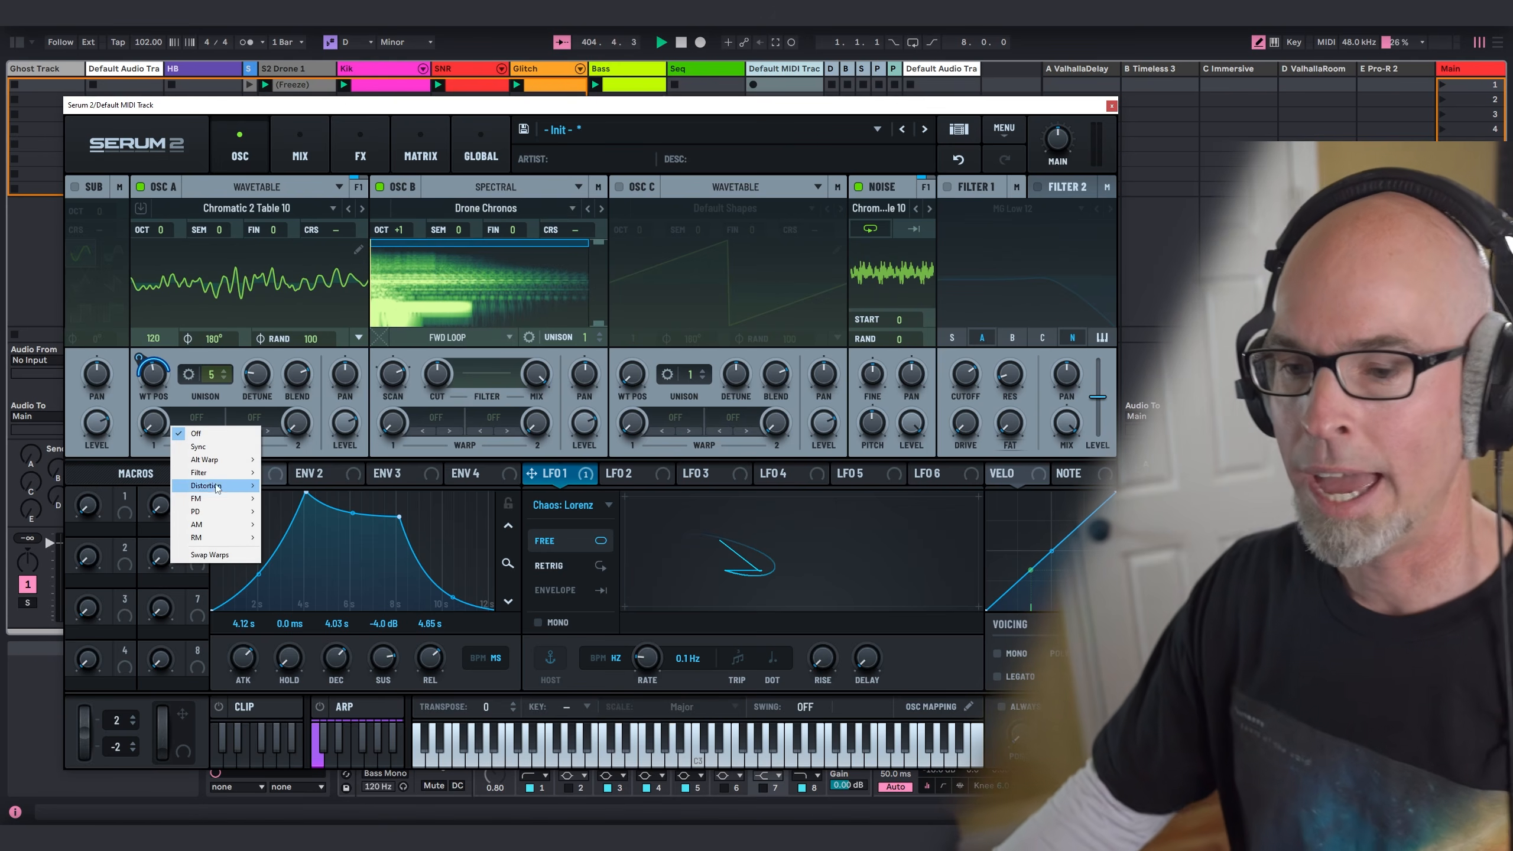
{"action": "mouse_move", "coordinate": [238, 511]}
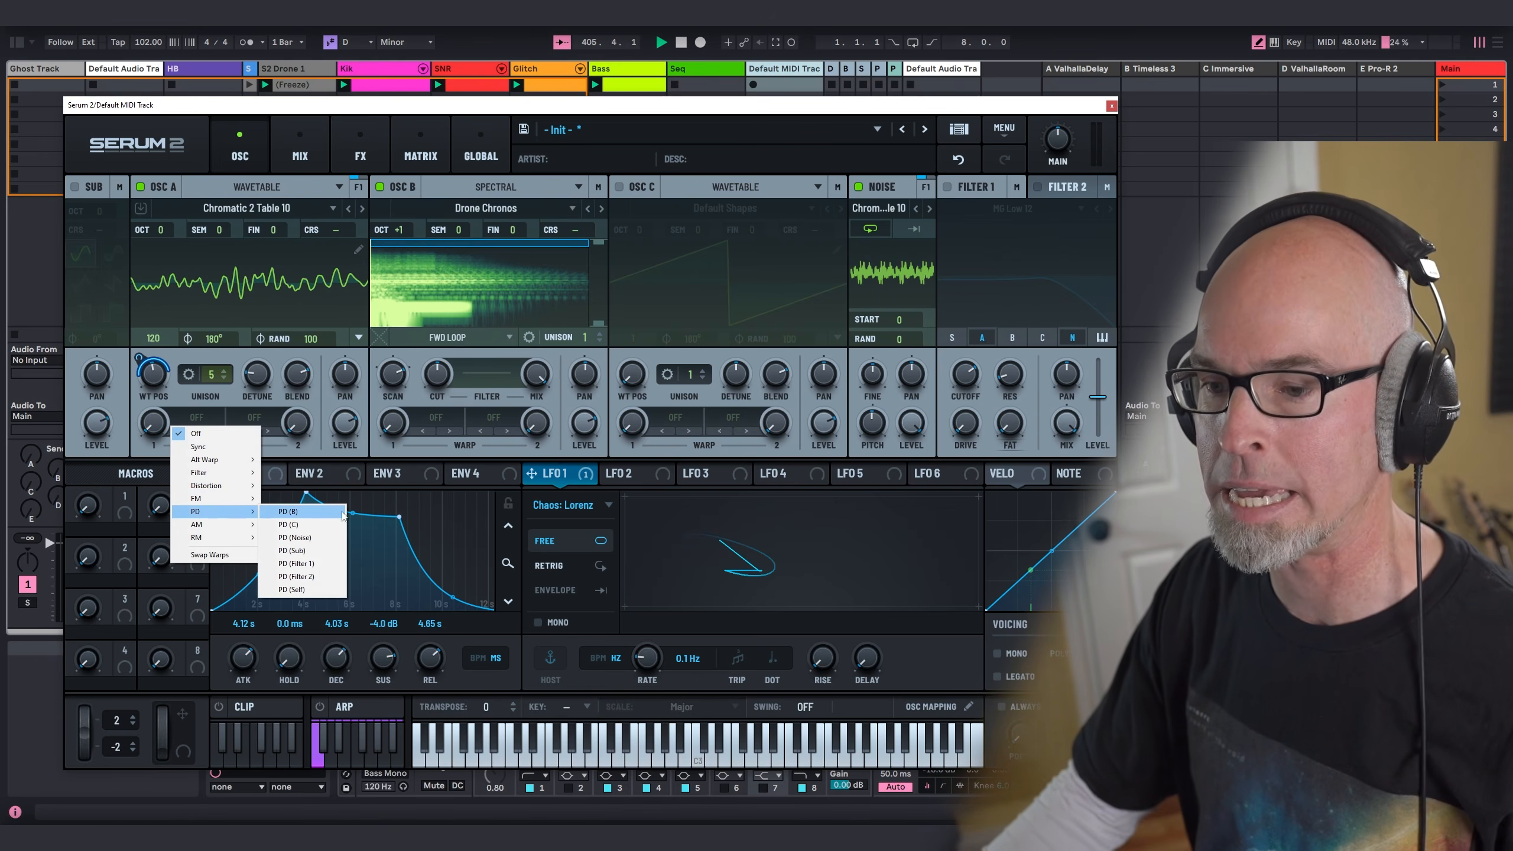
{"action": "left_click", "coordinate": [300, 511]}
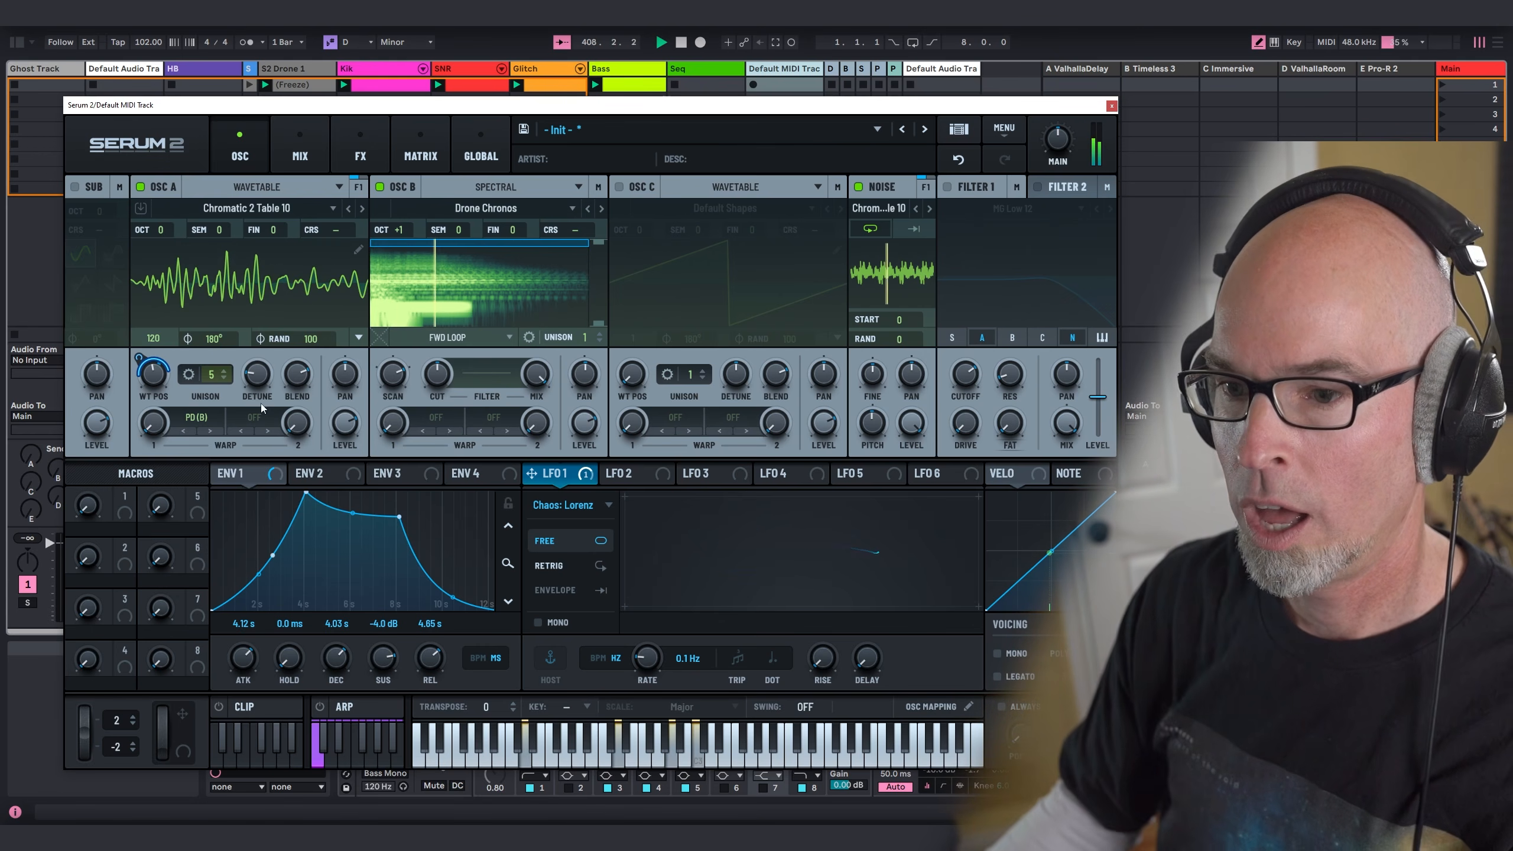
{"action": "left_click_drag", "start_coordinate": [154, 347], "coordinate": [183, 334]}
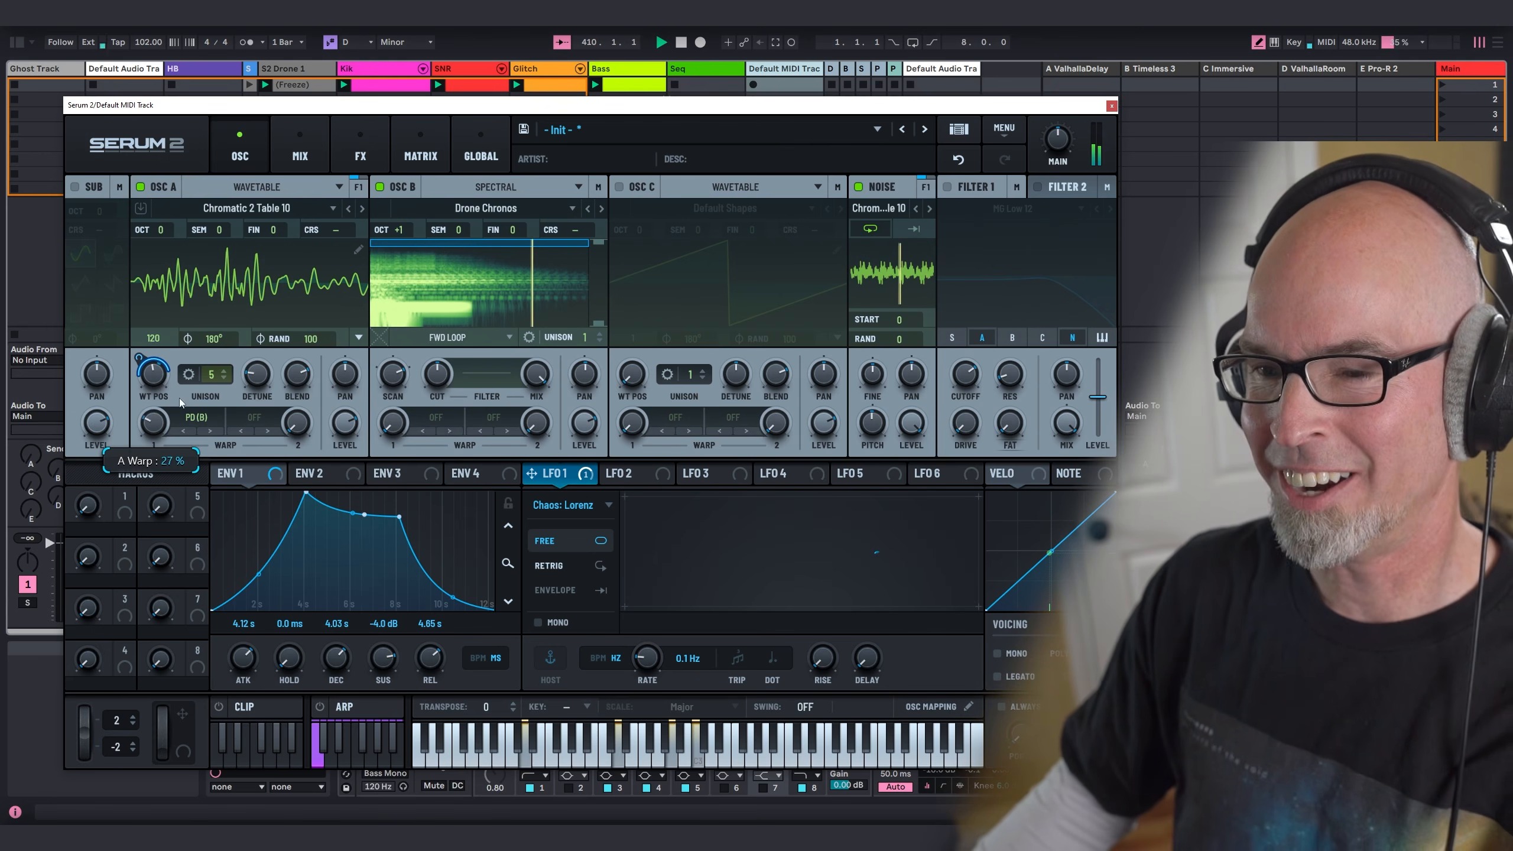
Step: Modulate oscillator A's first warp amount with the Y output of LFO 1
{"action": "left_click_drag", "start_coordinate": [578, 473], "coordinate": [142, 434]}
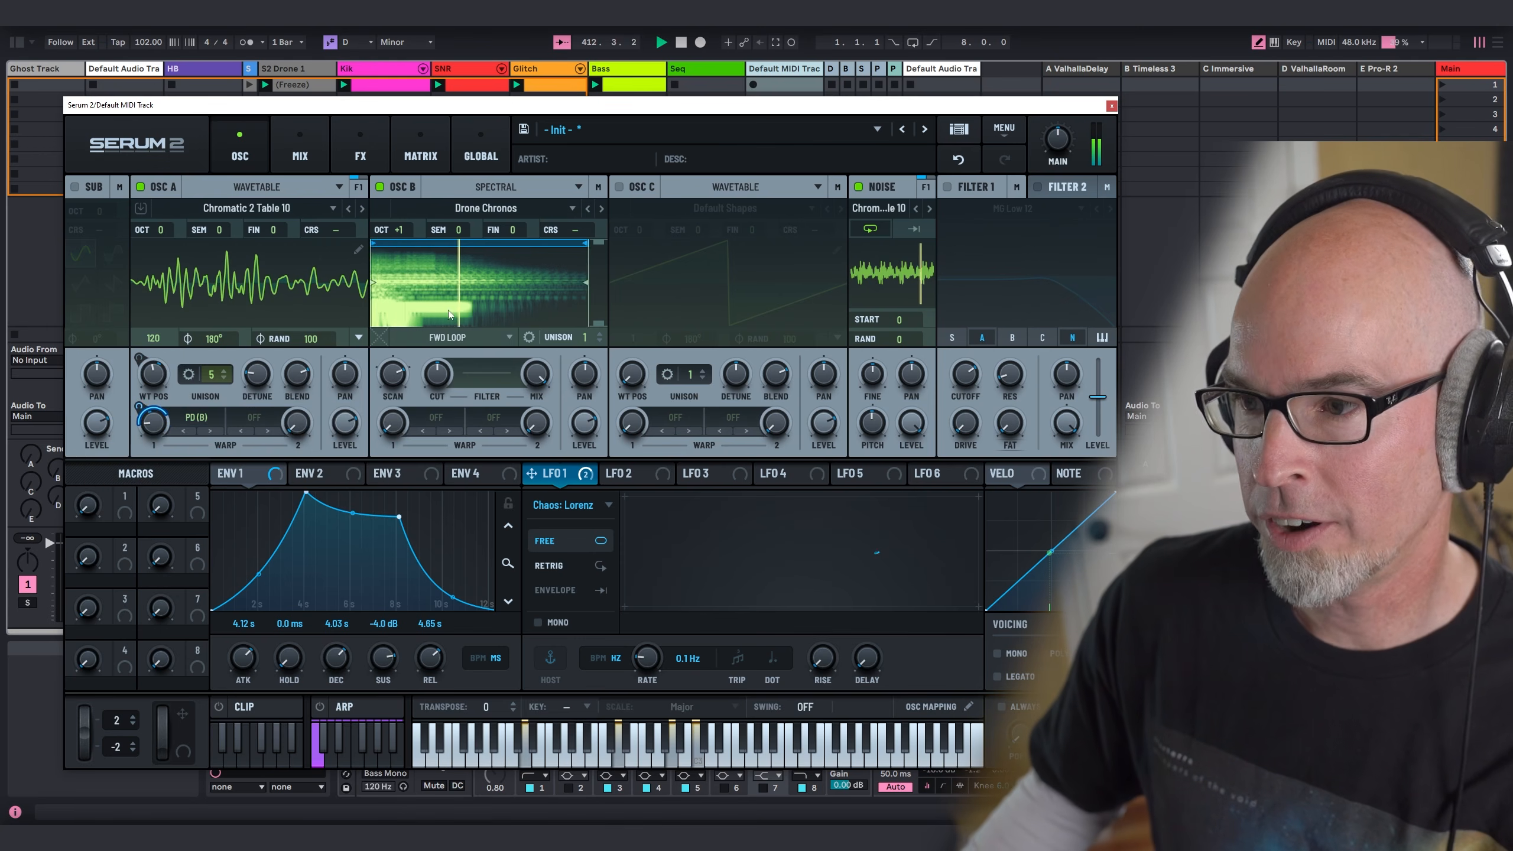
Step: Turn on Filter 1 with MG Low 12, feed oscillators B and C into it, and modulate its cutoff with LFO 1's X output
{"action": "left_click", "coordinate": [948, 188]}
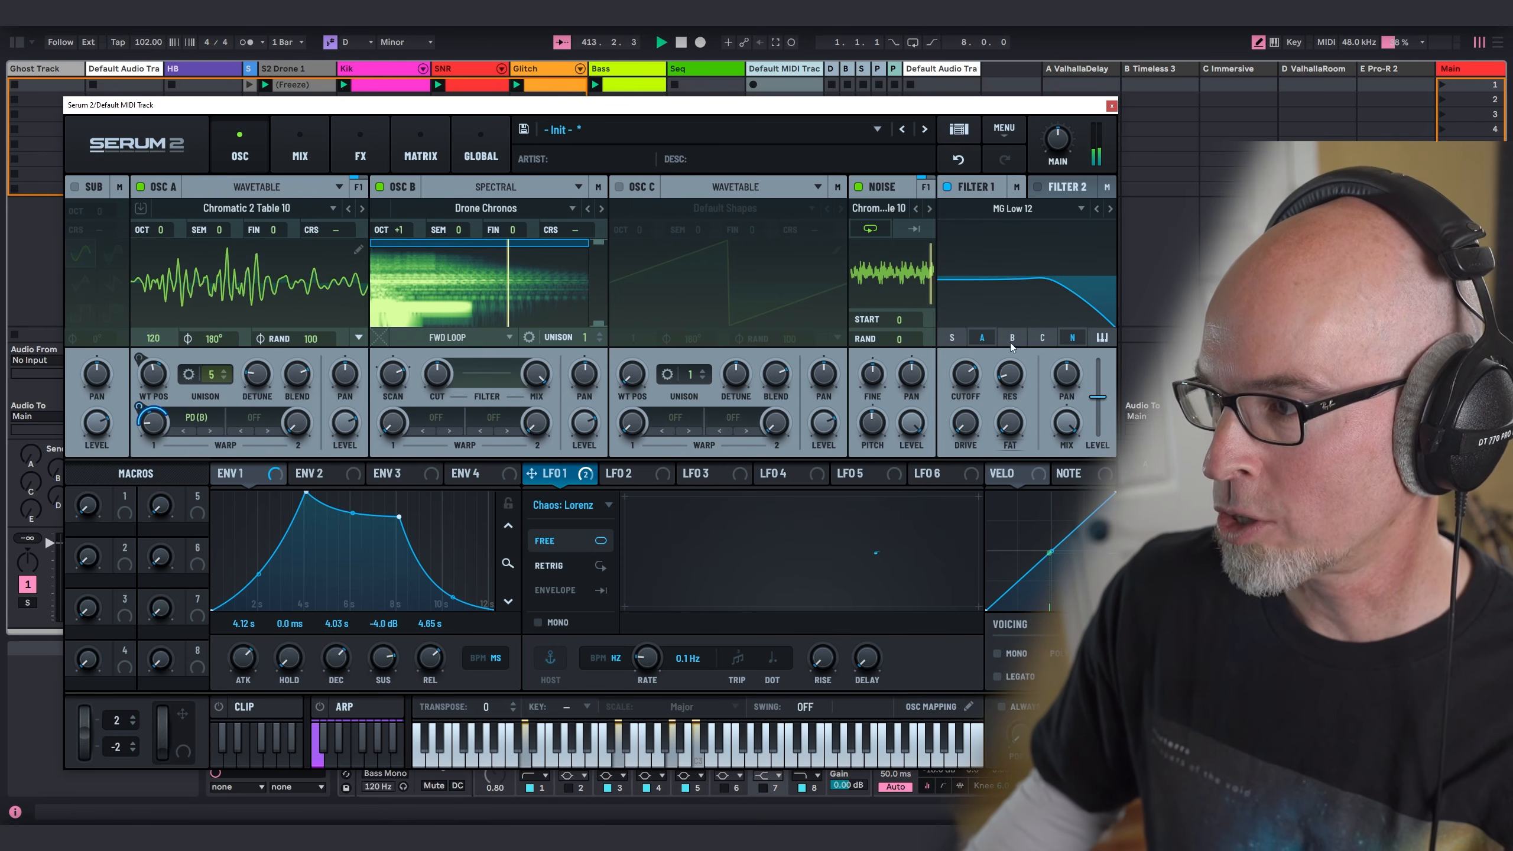
{"action": "left_click", "coordinate": [1043, 339]}
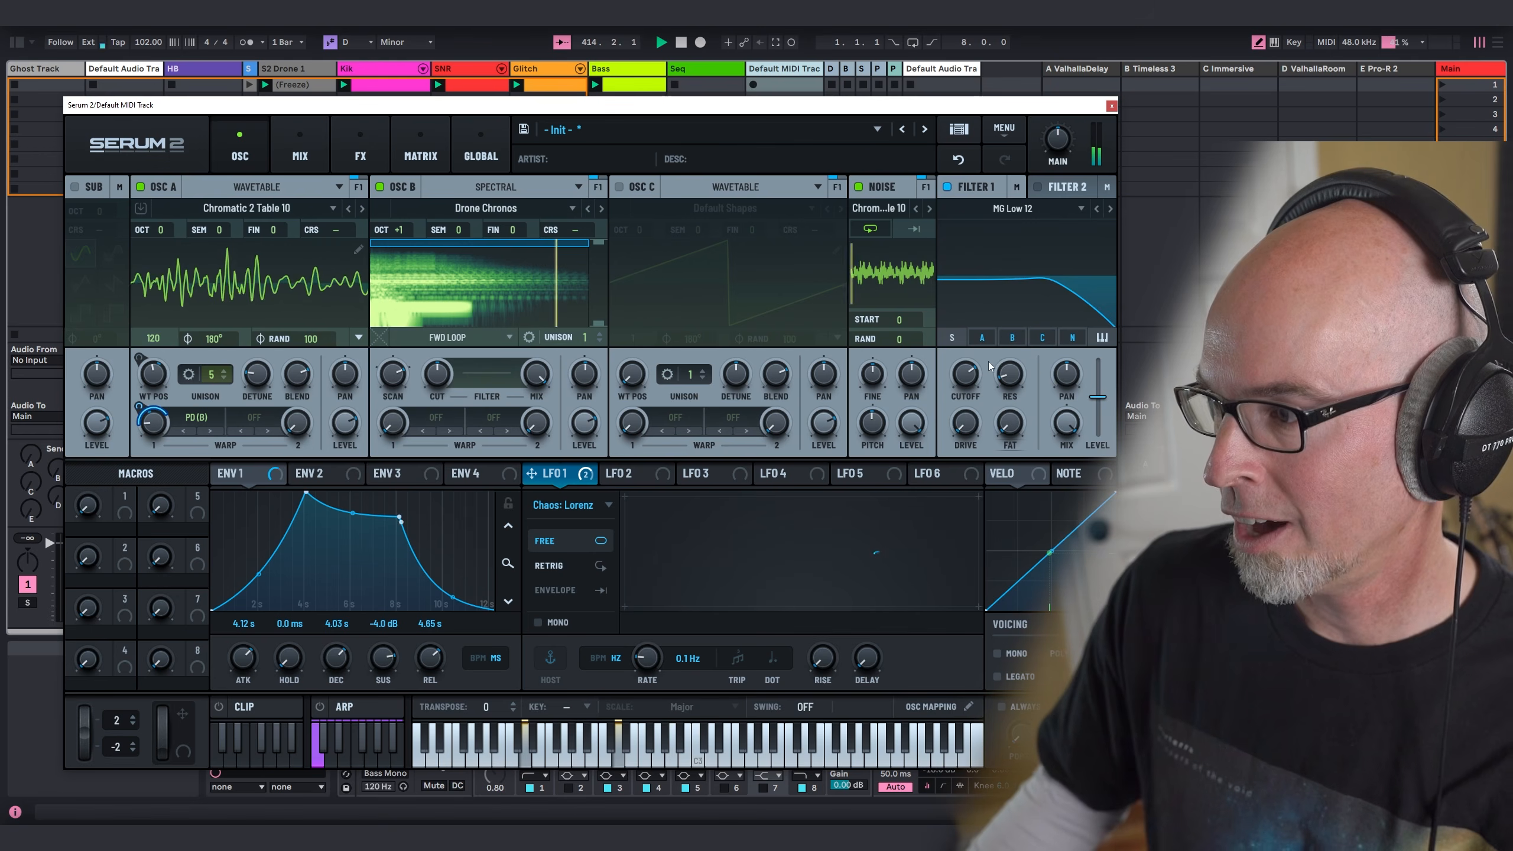
{"action": "left_click_drag", "start_coordinate": [966, 376], "coordinate": [965, 368]}
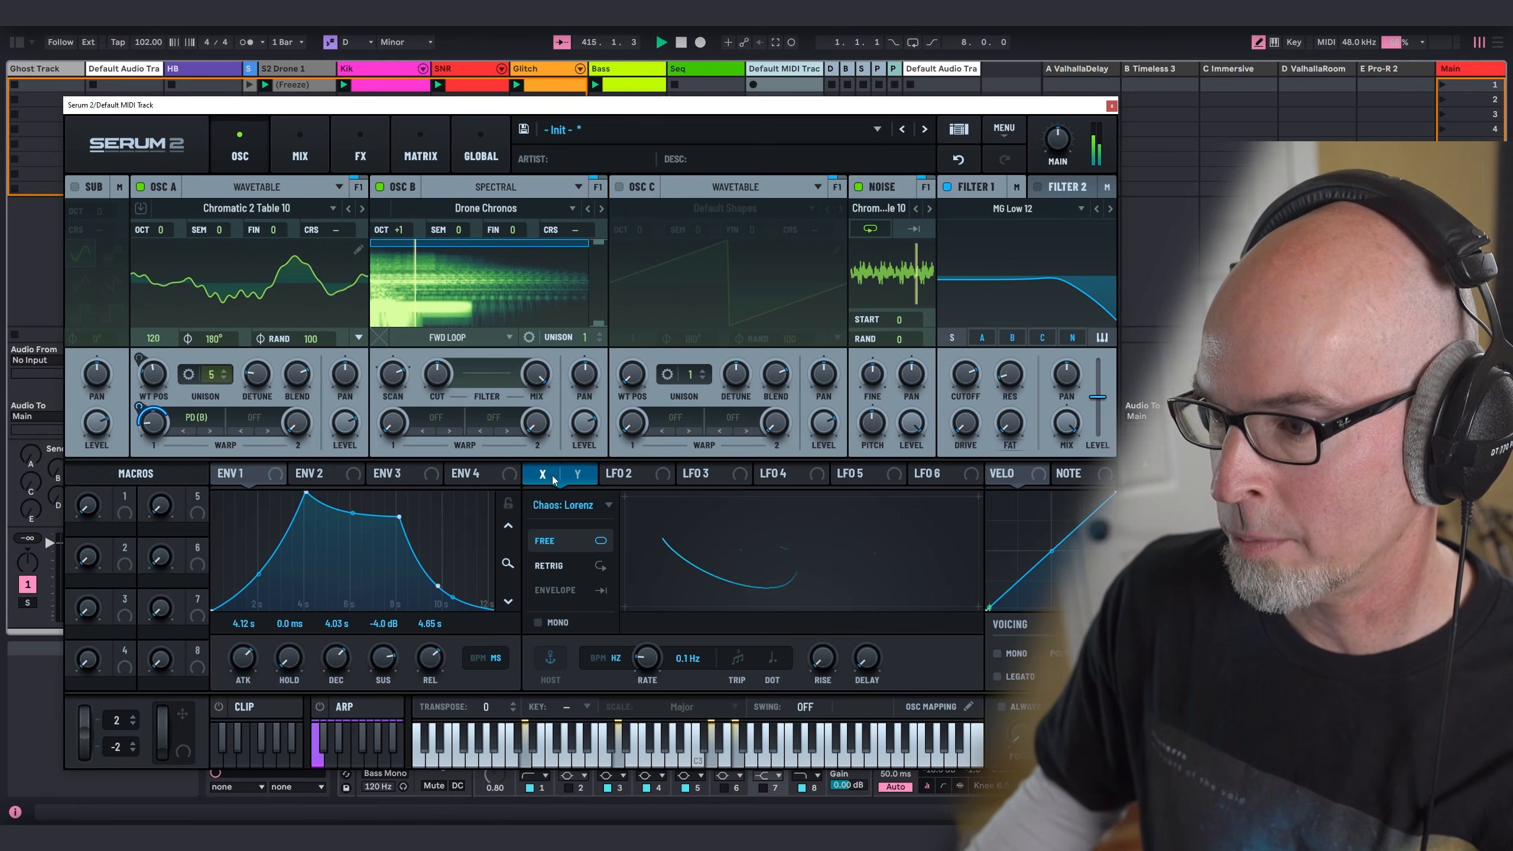
{"action": "left_click_drag", "start_coordinate": [531, 473], "coordinate": [968, 395]}
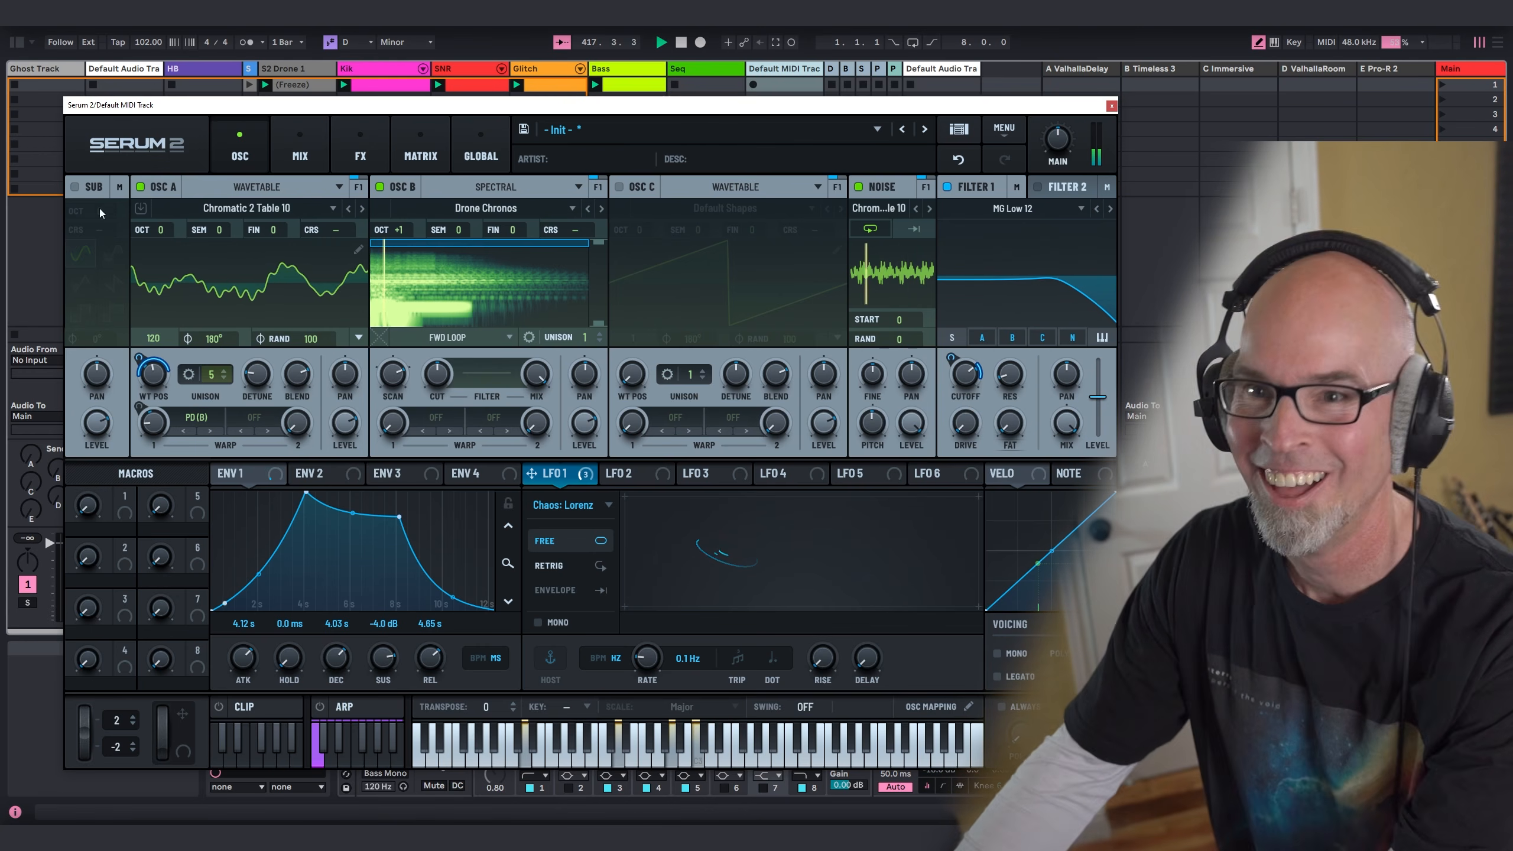
Step: Turn on the sub oscillator with a triangle waveform at octave -1
{"action": "left_click", "coordinate": [75, 187]}
{"action": "left_click", "coordinate": [81, 283]}
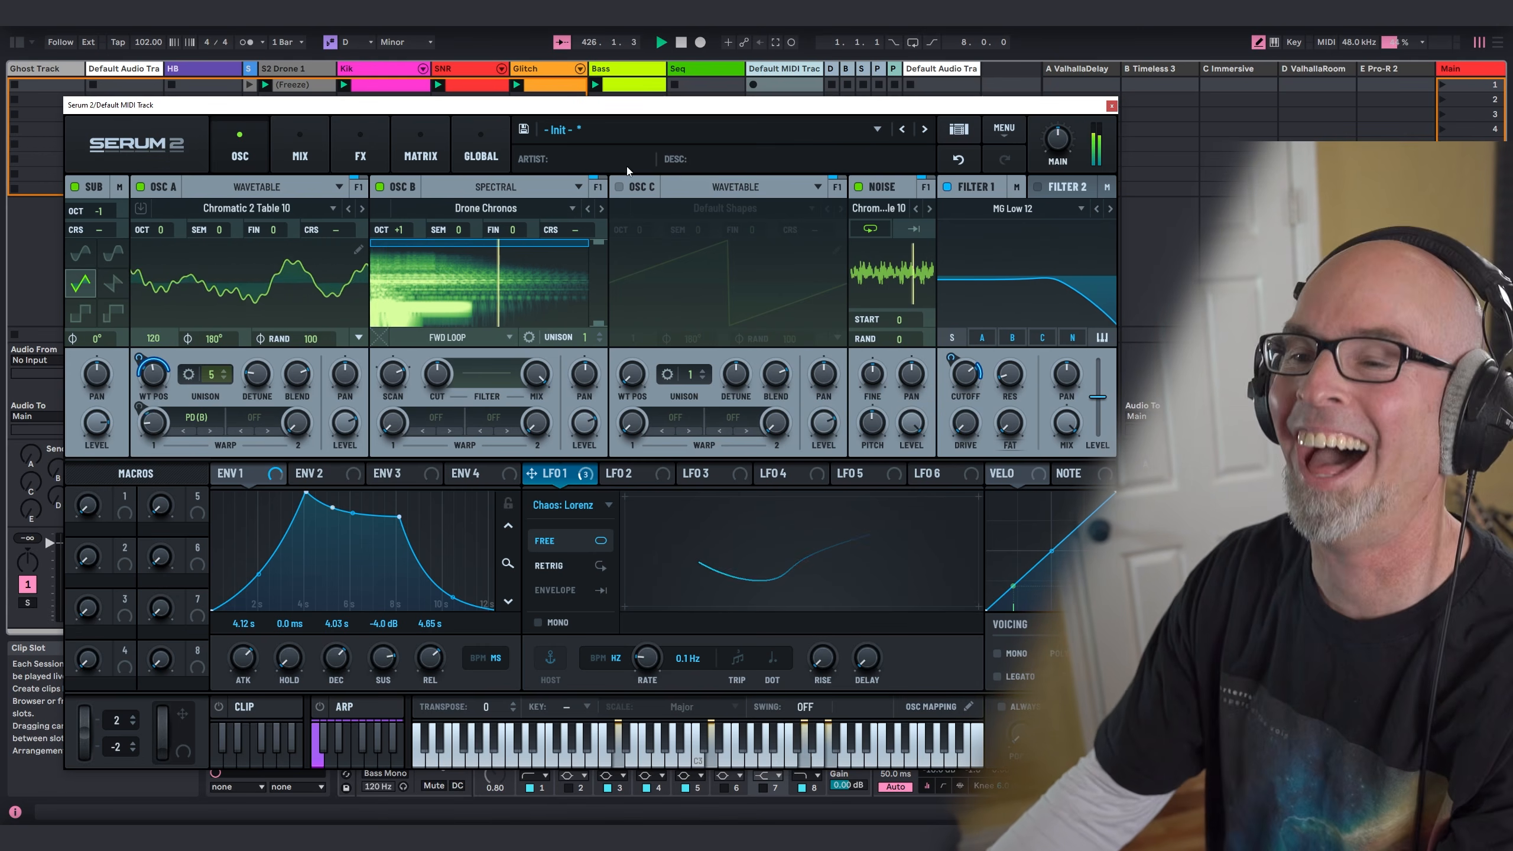
Step: Load the user effects preset S1gns Space 01 on the main effects bus and return to the oscillator page
{"action": "left_click", "coordinate": [360, 150]}
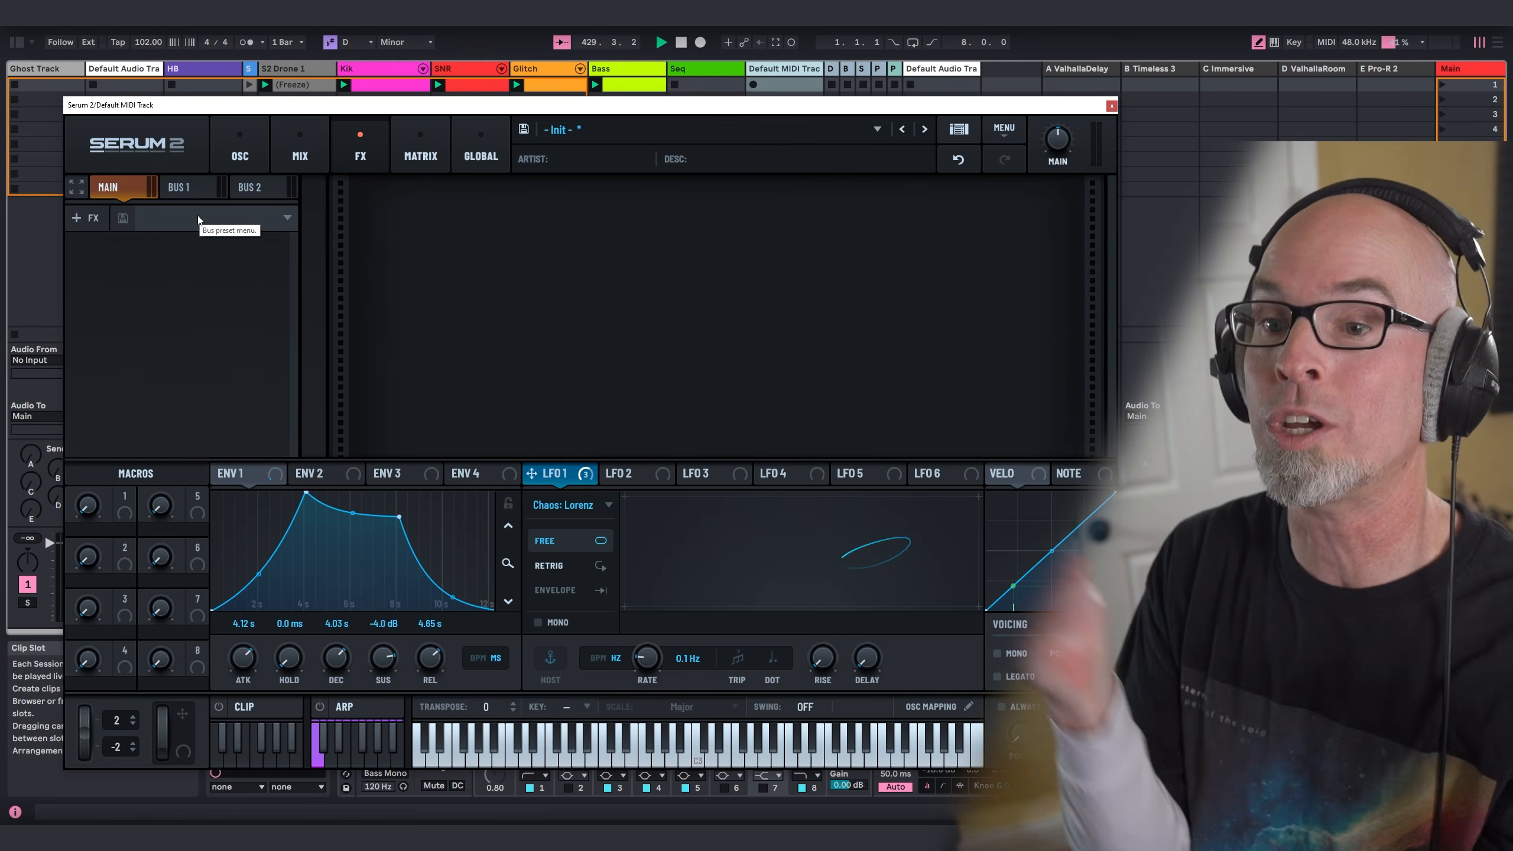
{"action": "left_click", "coordinate": [199, 220]}
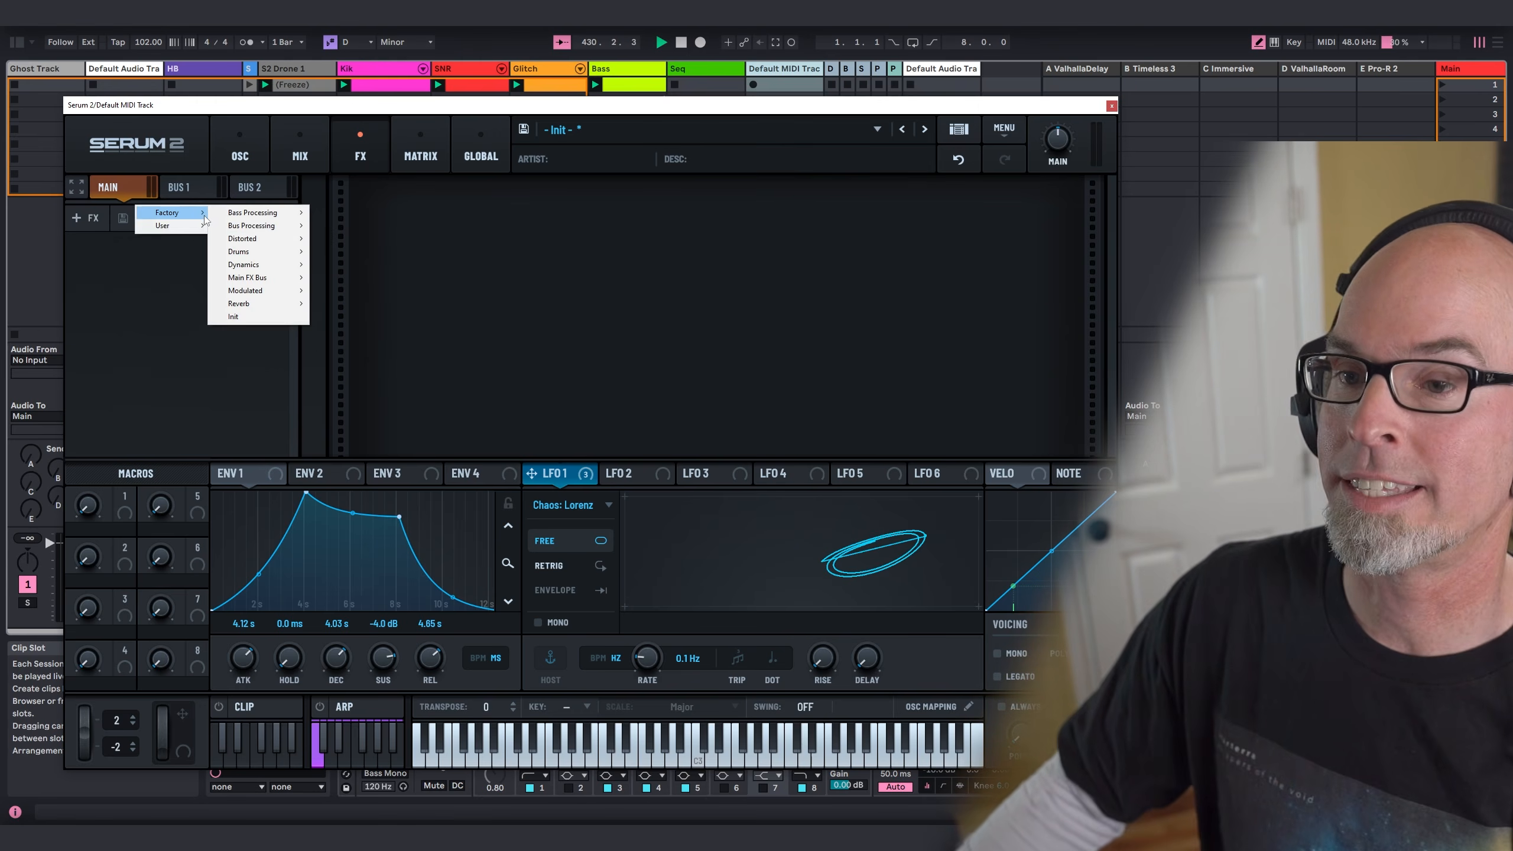
{"action": "mouse_move", "coordinate": [200, 231]}
{"action": "left_click", "coordinate": [250, 226]}
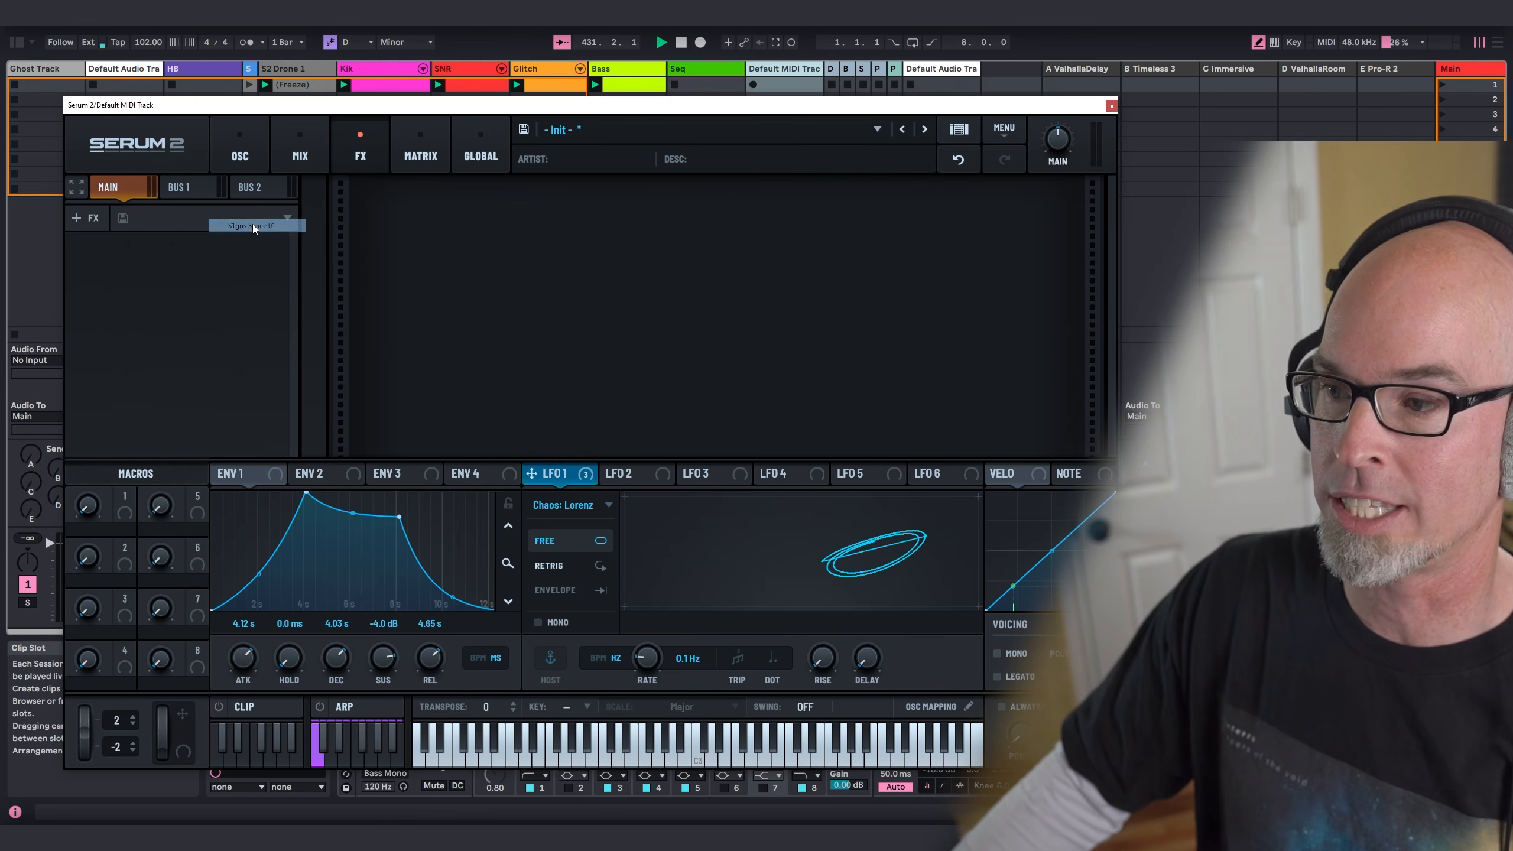
{"action": "scroll", "coordinate": [1043, 424], "scroll_direction": "down", "scroll_amount": 3}
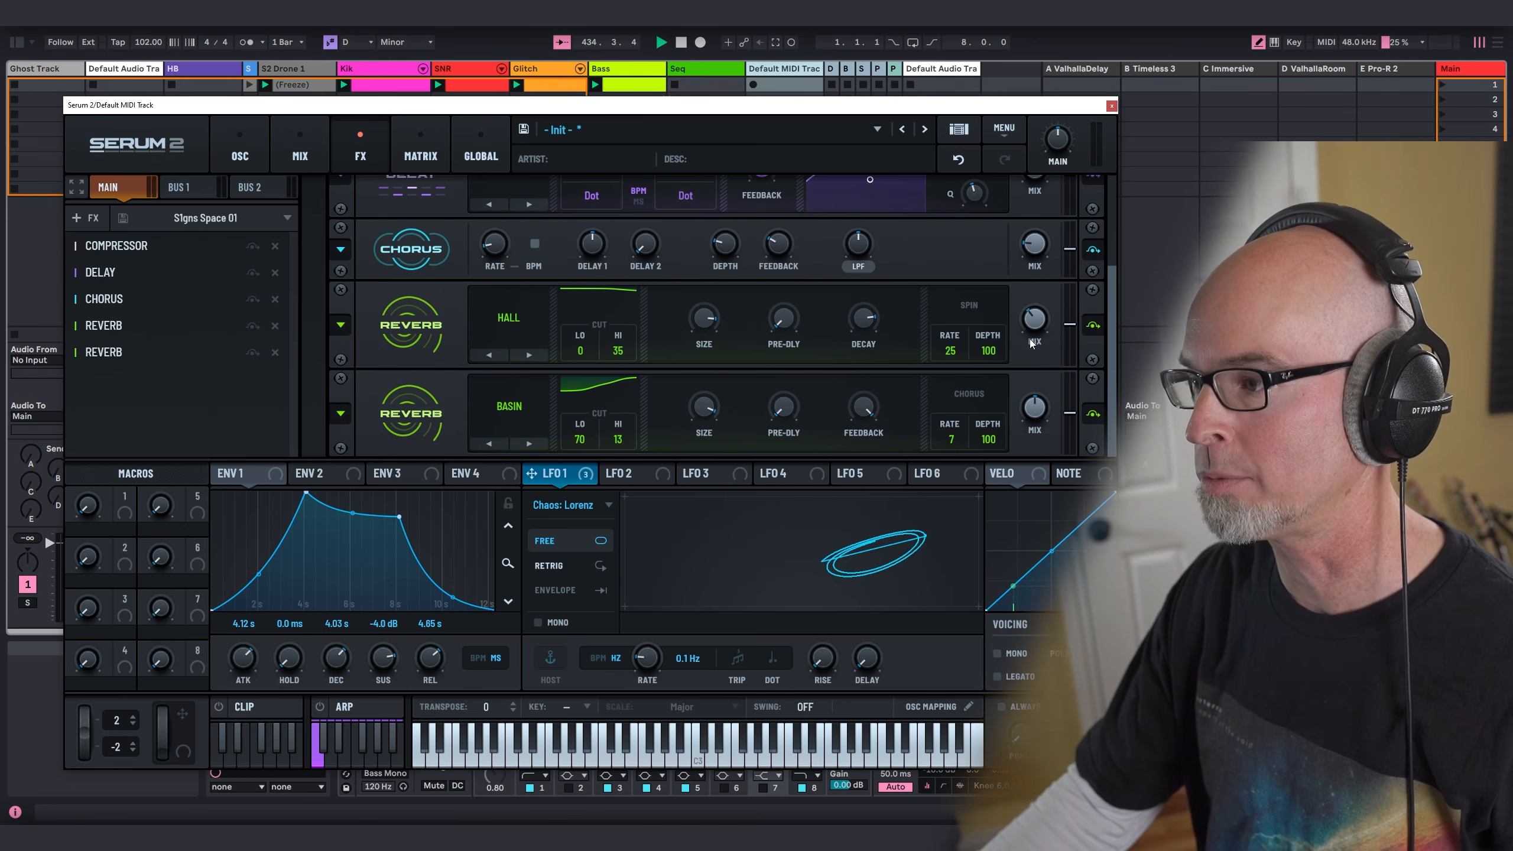
{"action": "scroll", "coordinate": [949, 316], "scroll_direction": "up", "scroll_amount": 3}
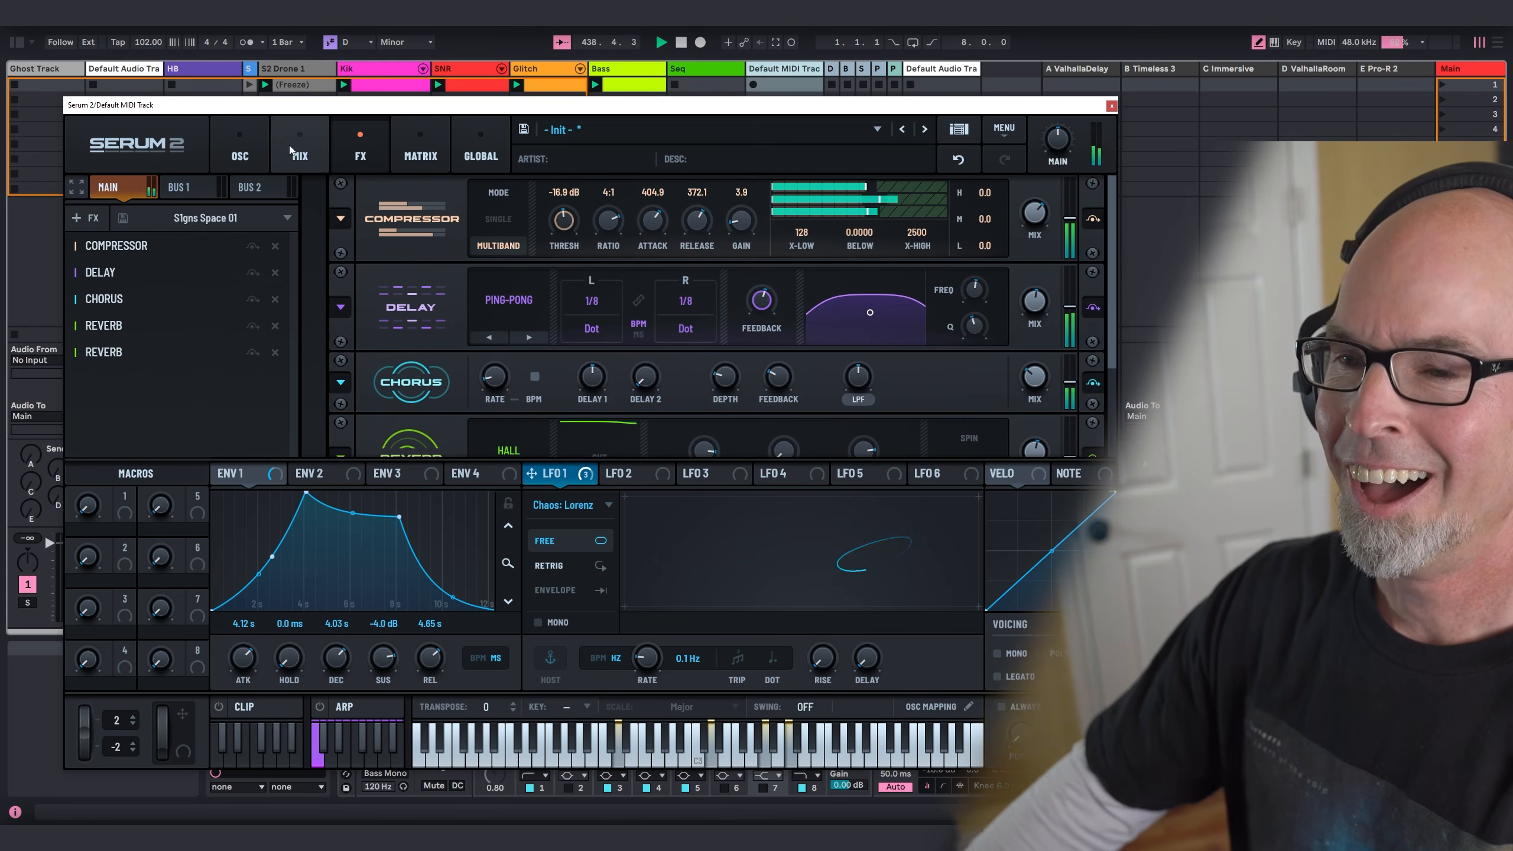
{"action": "left_click", "coordinate": [321, 143]}
{"action": "left_click", "coordinate": [259, 154]}
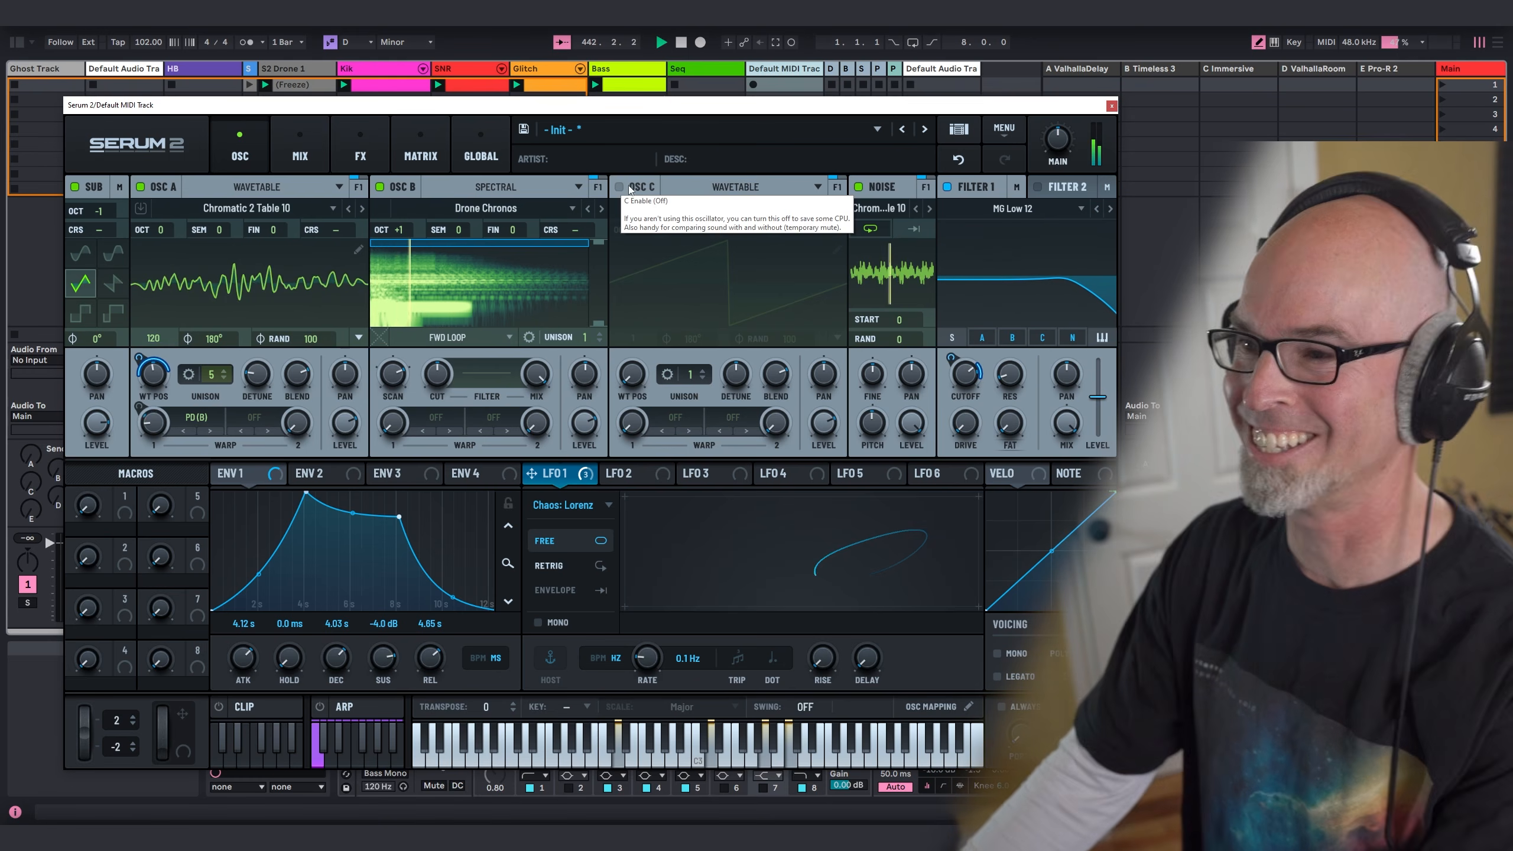
Step: Turn on oscillator C in Wavetable mode and load the S2 Tables Digital wavetable Lately
{"action": "left_click_drag", "start_coordinate": [652, 111], "coordinate": [623, 101]}
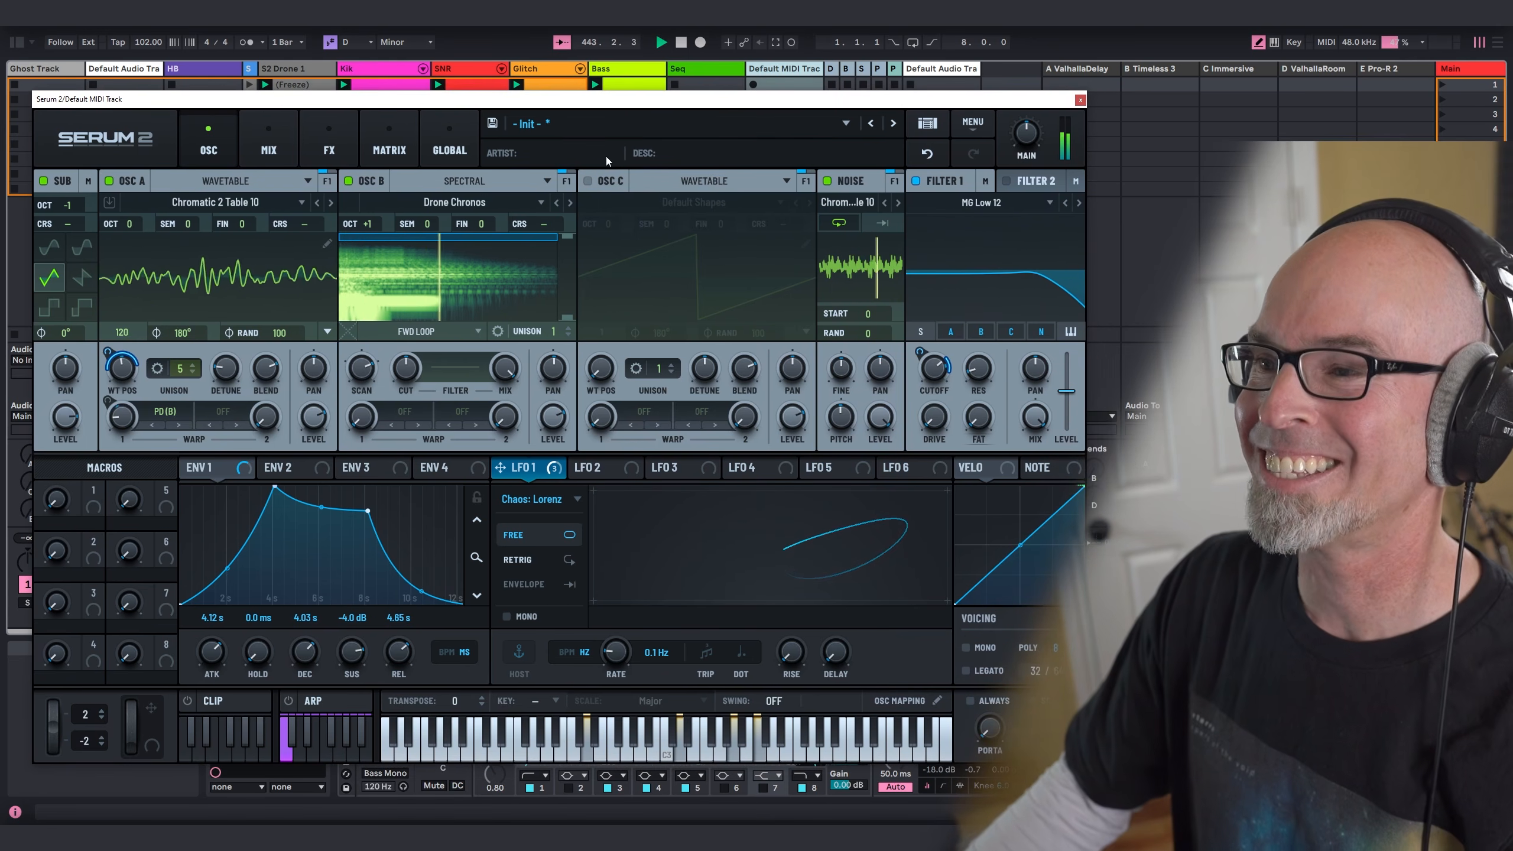
{"action": "left_click", "coordinate": [587, 181]}
{"action": "left_click", "coordinate": [667, 181]}
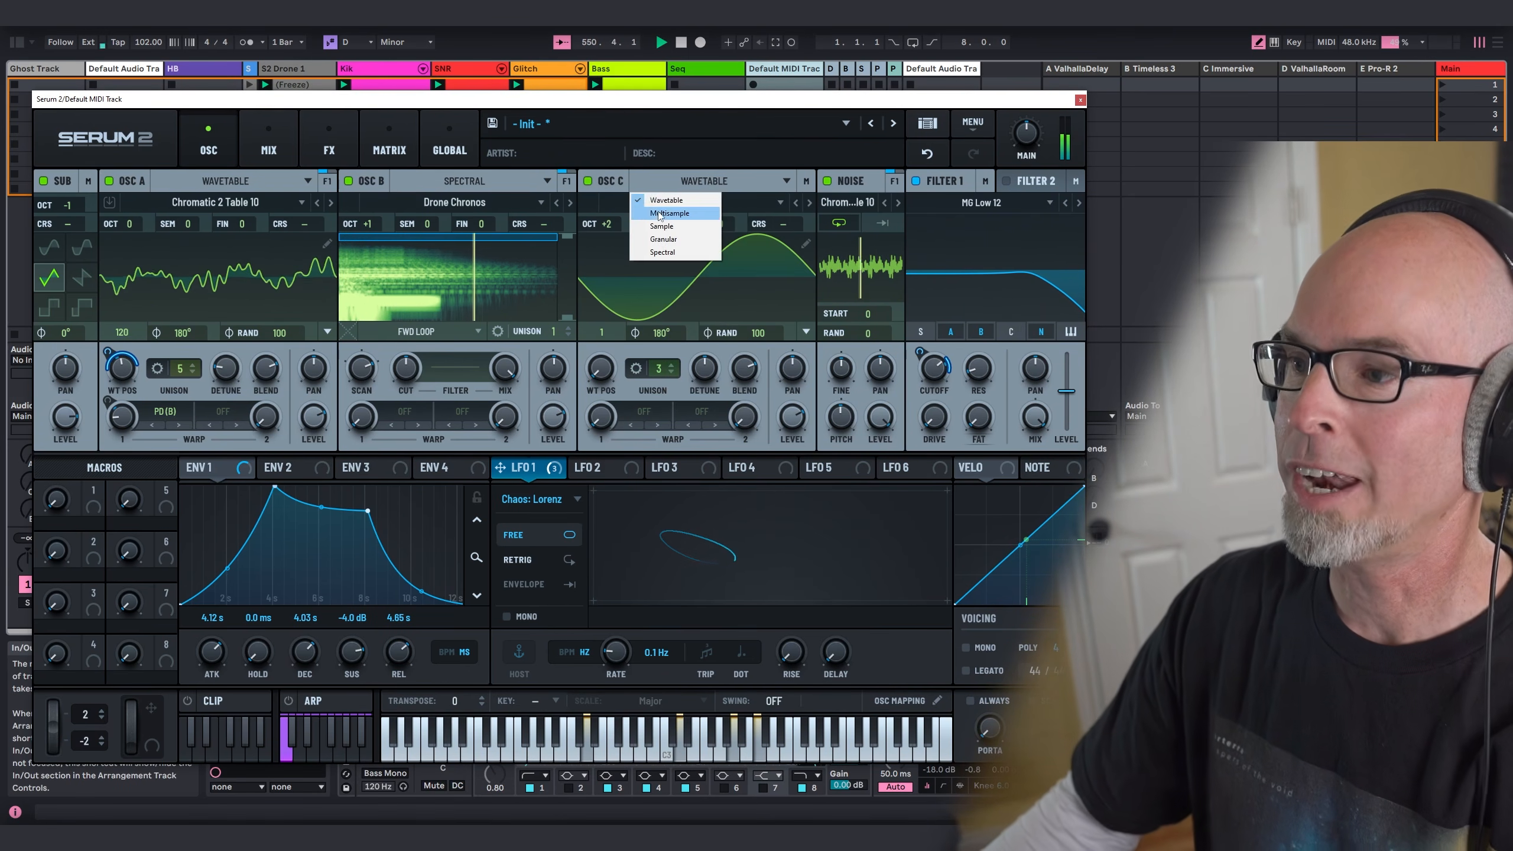
{"action": "left_click", "coordinate": [666, 200]}
{"action": "left_click", "coordinate": [694, 202]}
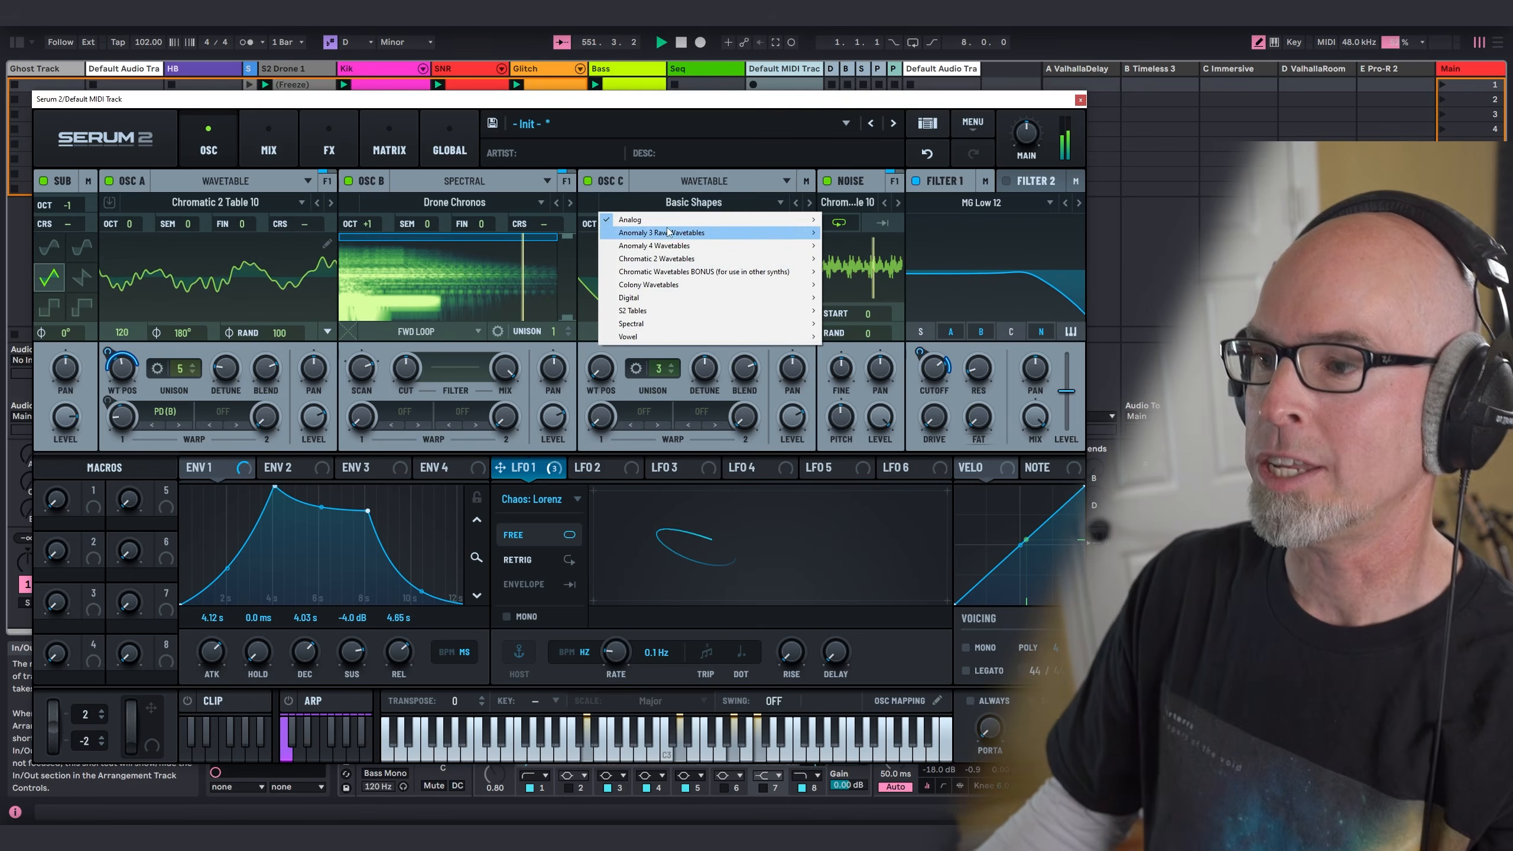
{"action": "mouse_move", "coordinate": [675, 310]}
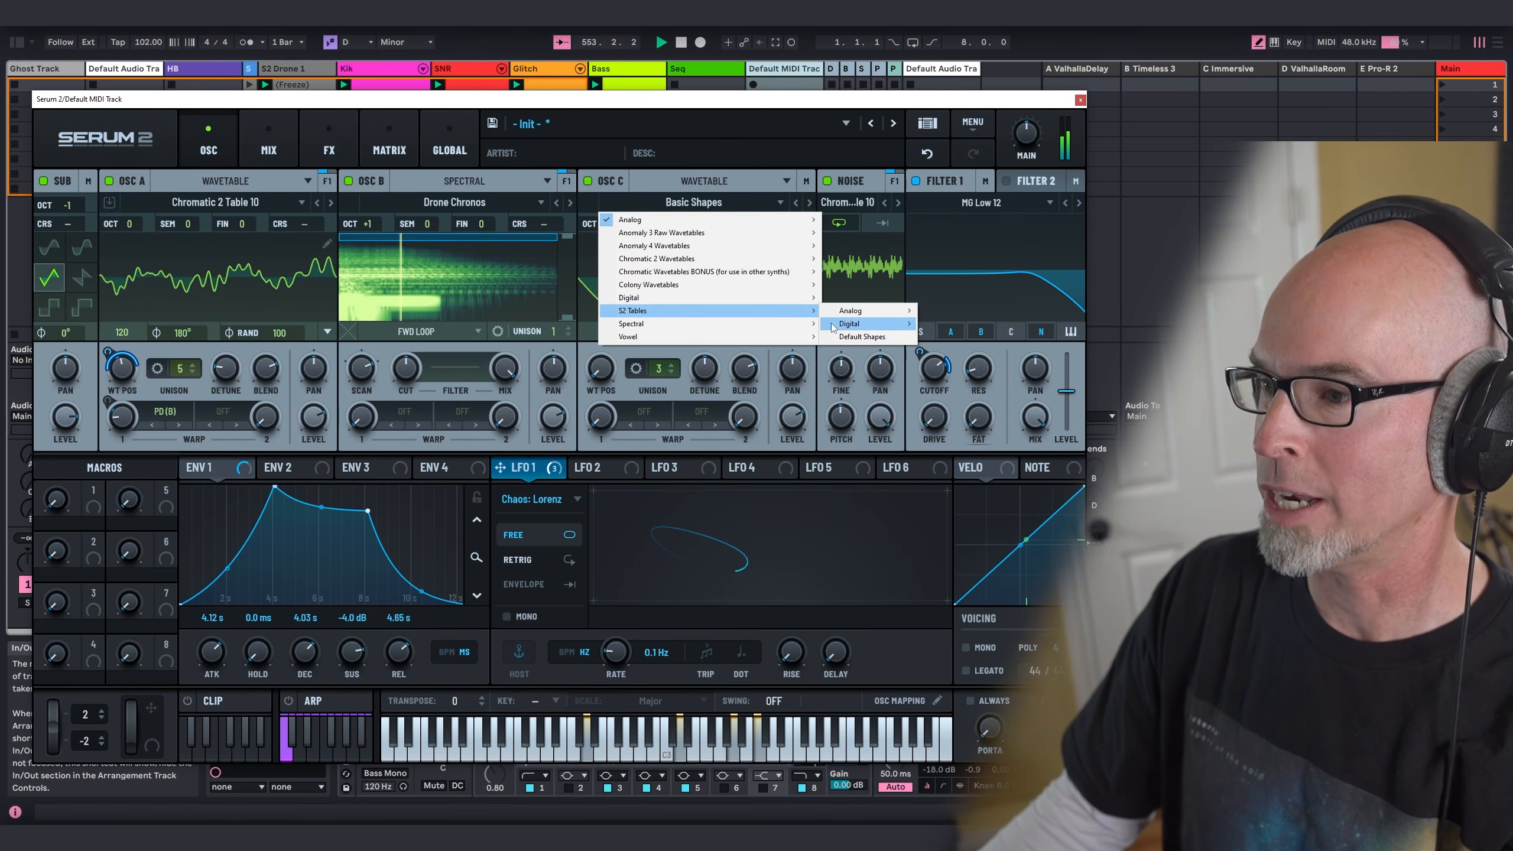
{"action": "mouse_move", "coordinate": [858, 324]}
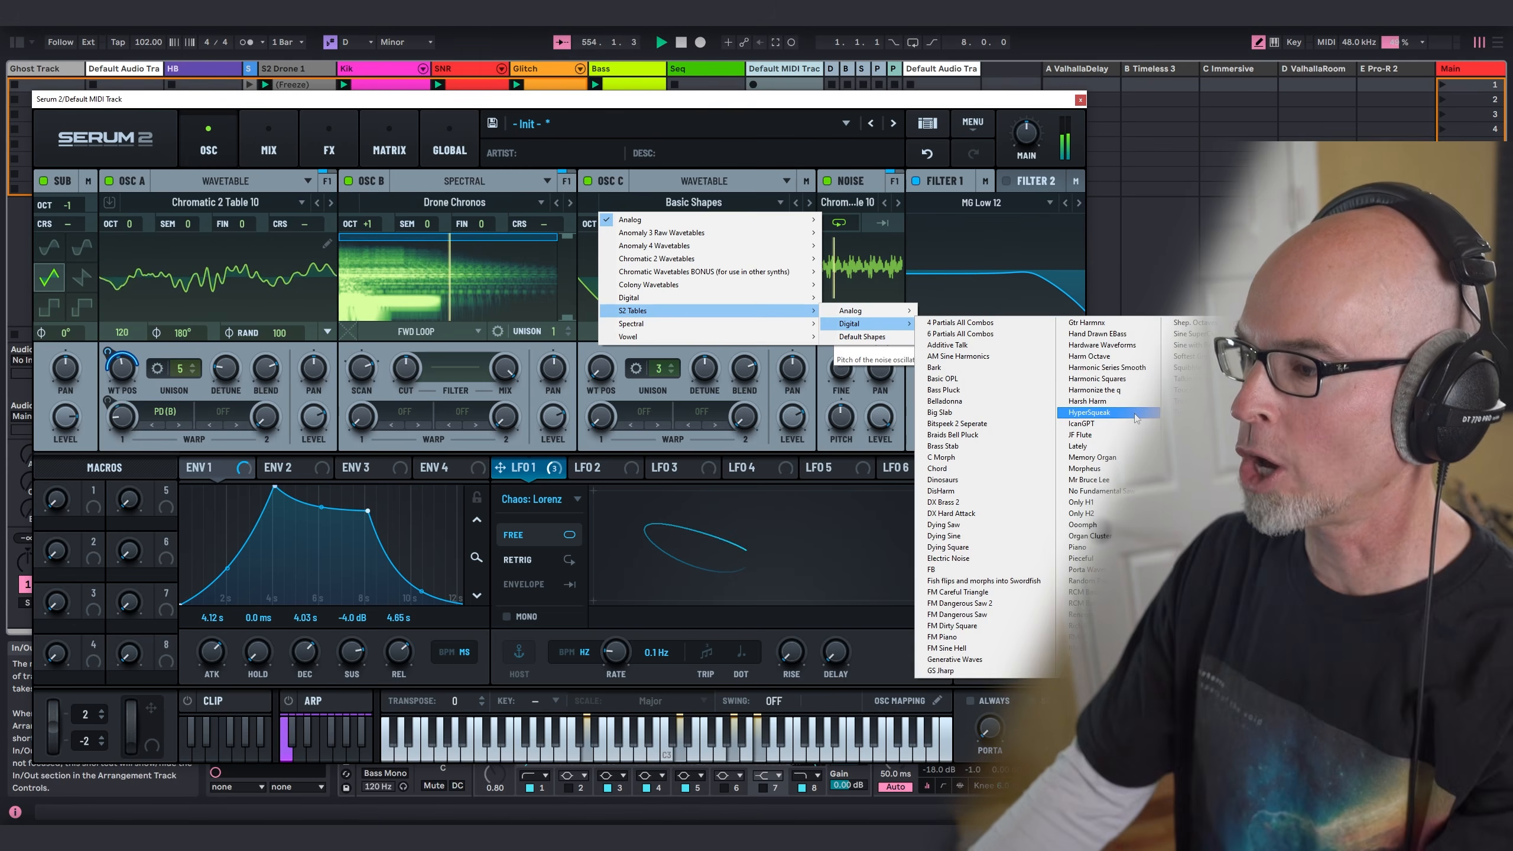
{"action": "left_click", "coordinate": [1079, 445]}
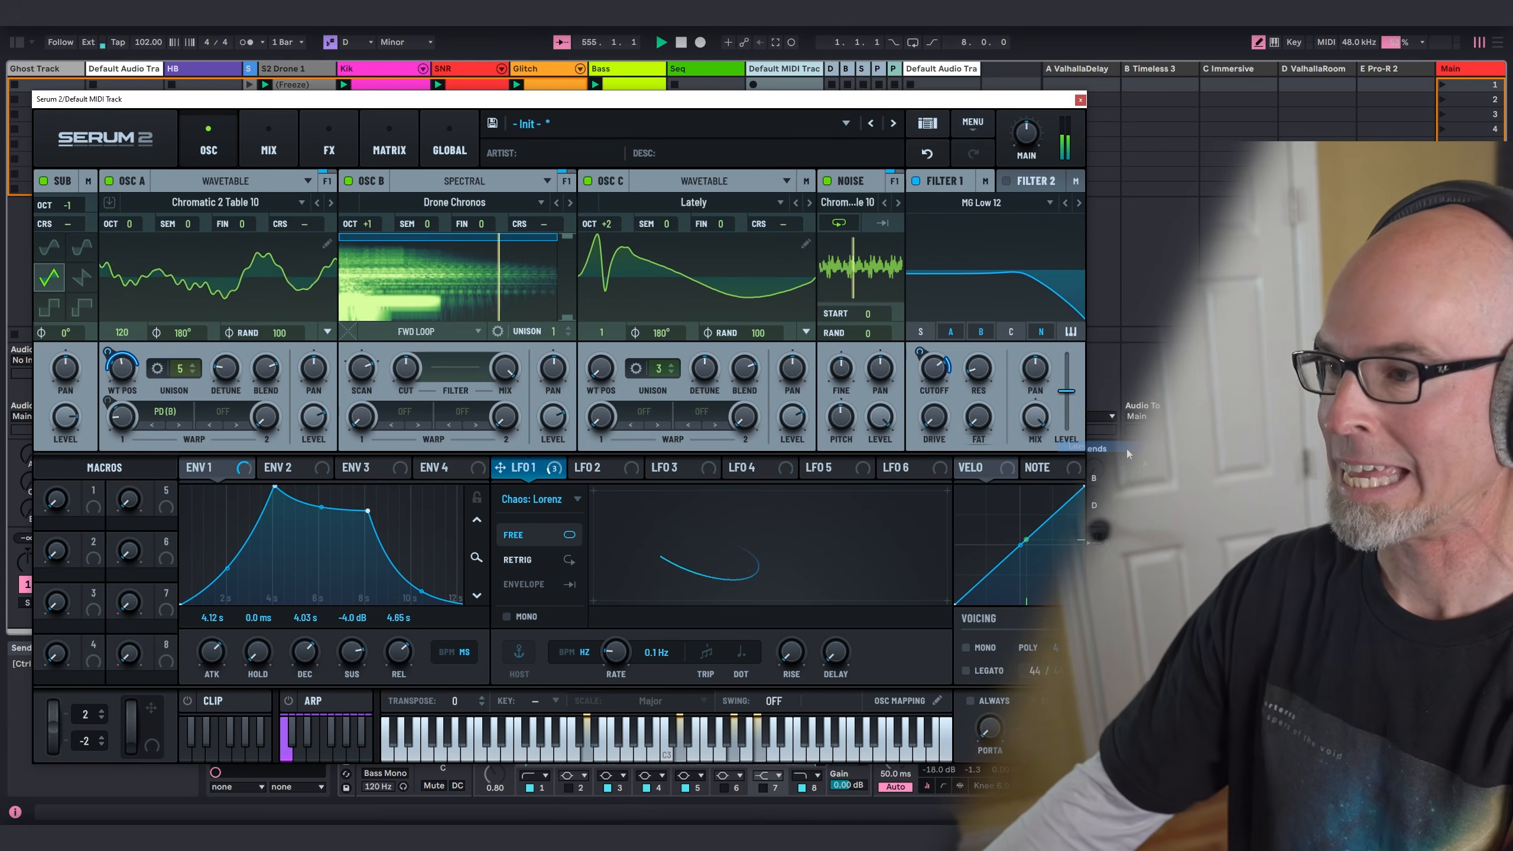
Step: Set oscillator C to 5 unison voices with a detune of about 0.15 and a wavetable position of 11
{"action": "left_click_drag", "start_coordinate": [597, 368], "coordinate": [667, 435]}
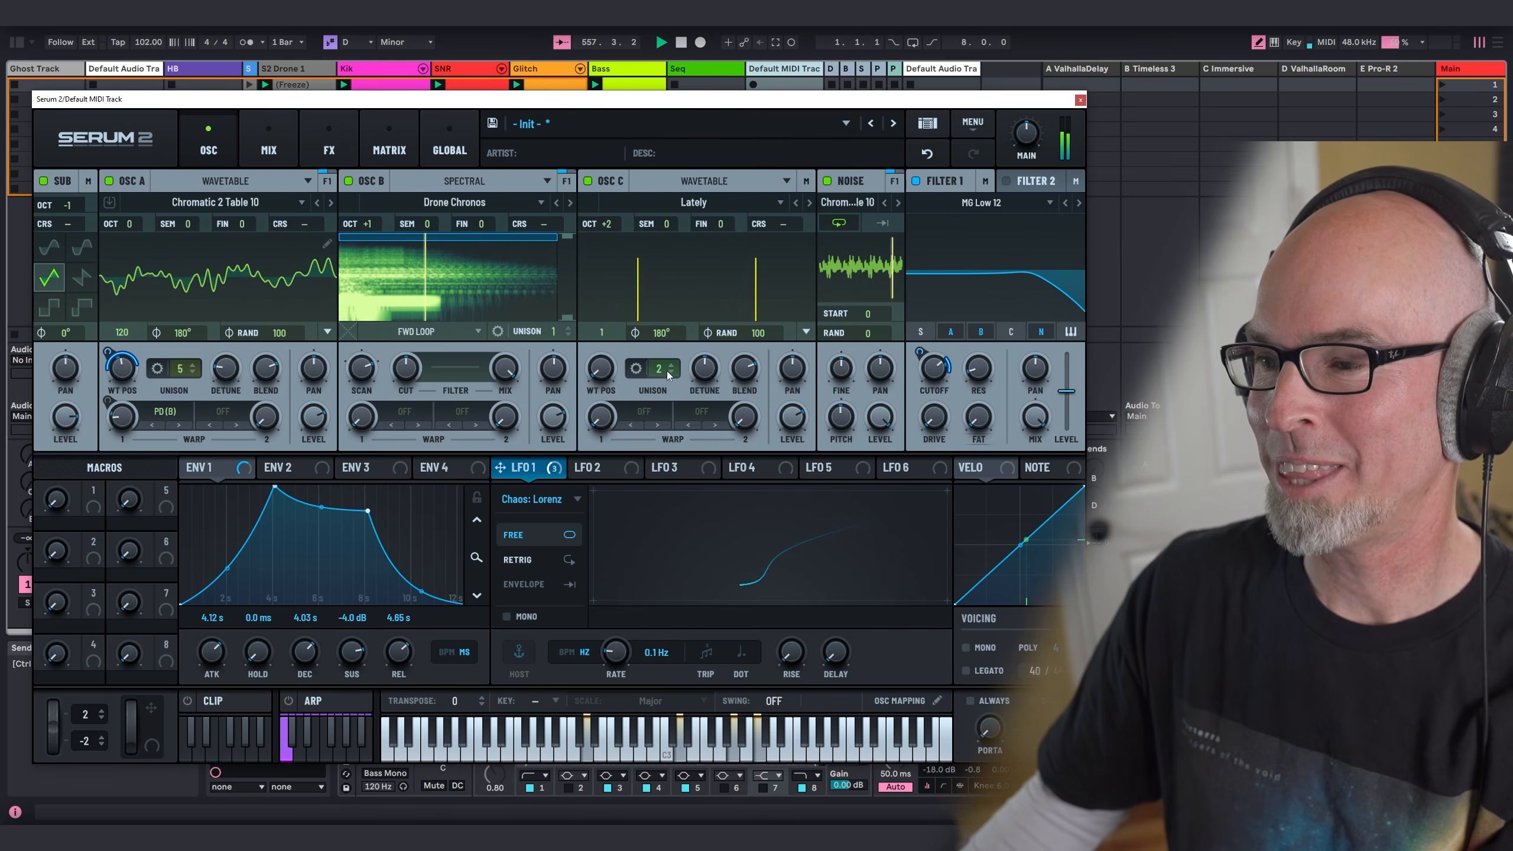
{"action": "scroll", "coordinate": [663, 371], "scroll_direction": "up", "scroll_amount": 2}
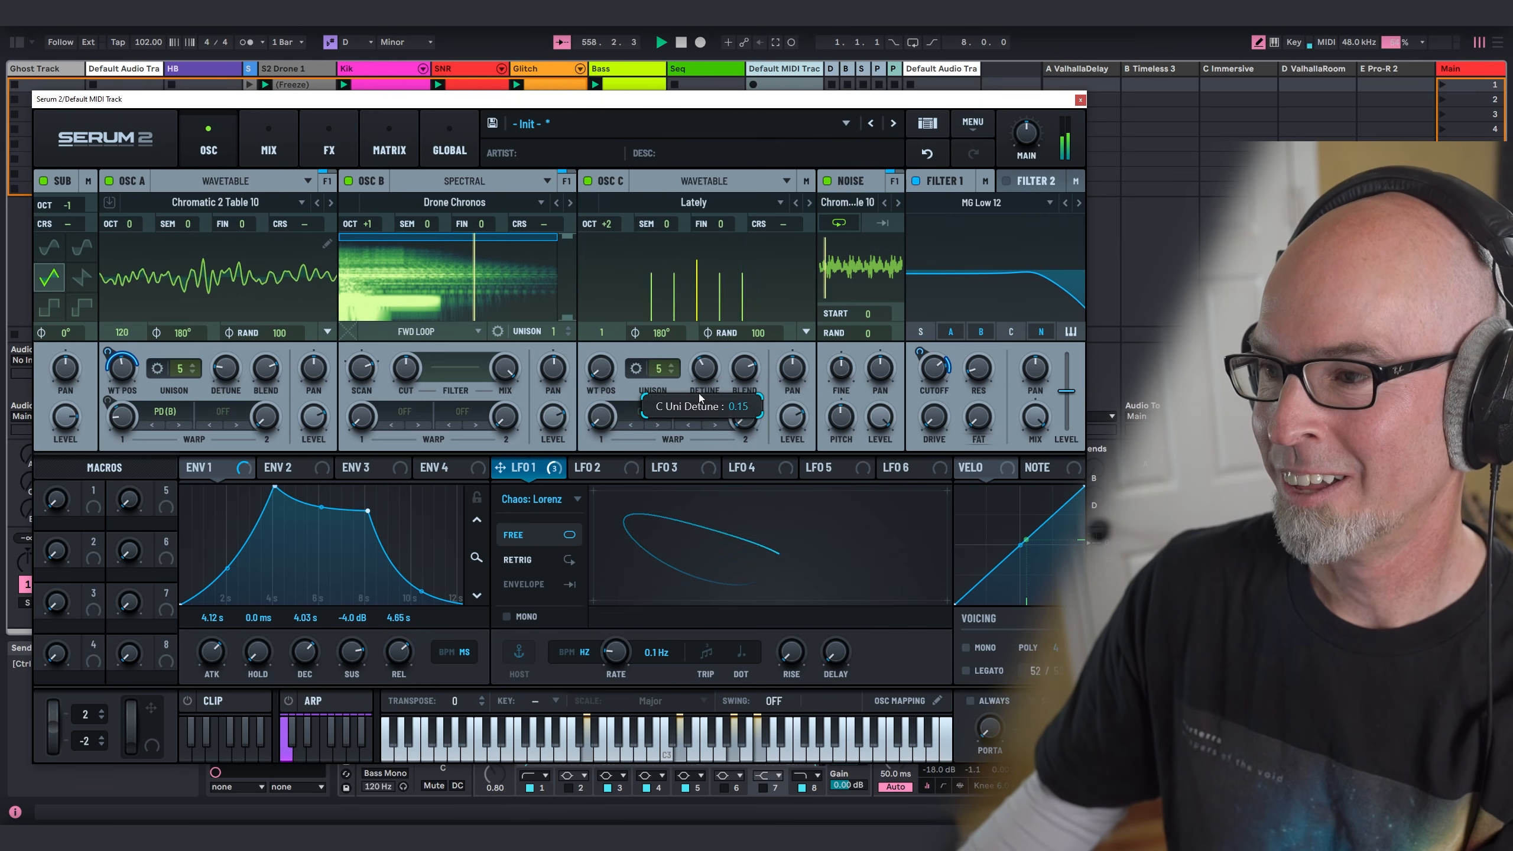
{"action": "left_click_drag", "start_coordinate": [598, 374], "coordinate": [617, 341]}
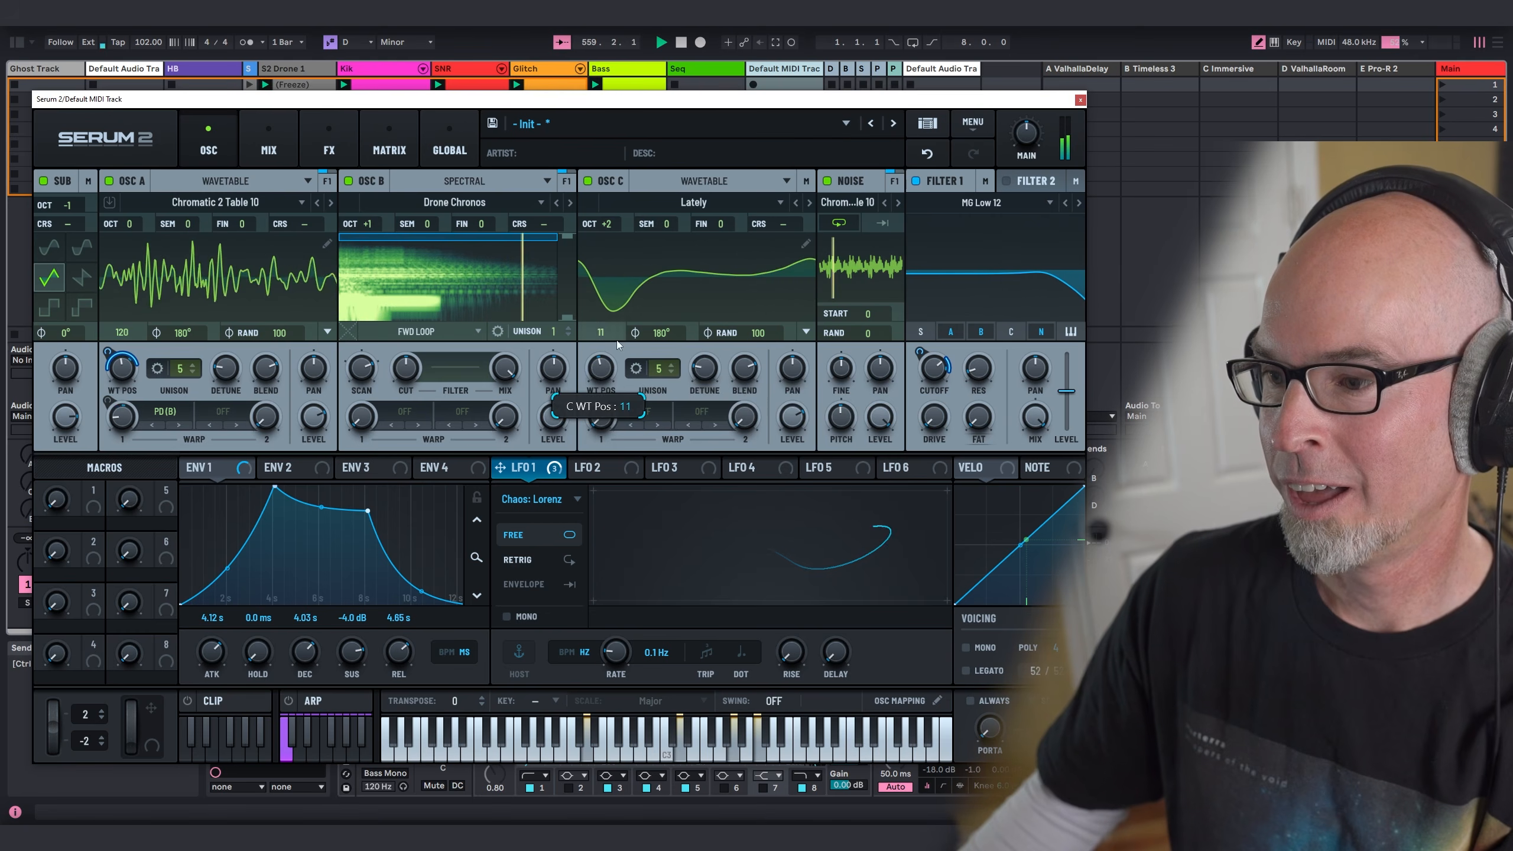
Step: Modulate oscillator C's wavetable position with LFO 1's X output and set its octave to +1
{"action": "mouse_move", "coordinate": [527, 465]}
{"action": "left_click_drag", "start_coordinate": [527, 472], "coordinate": [604, 372]}
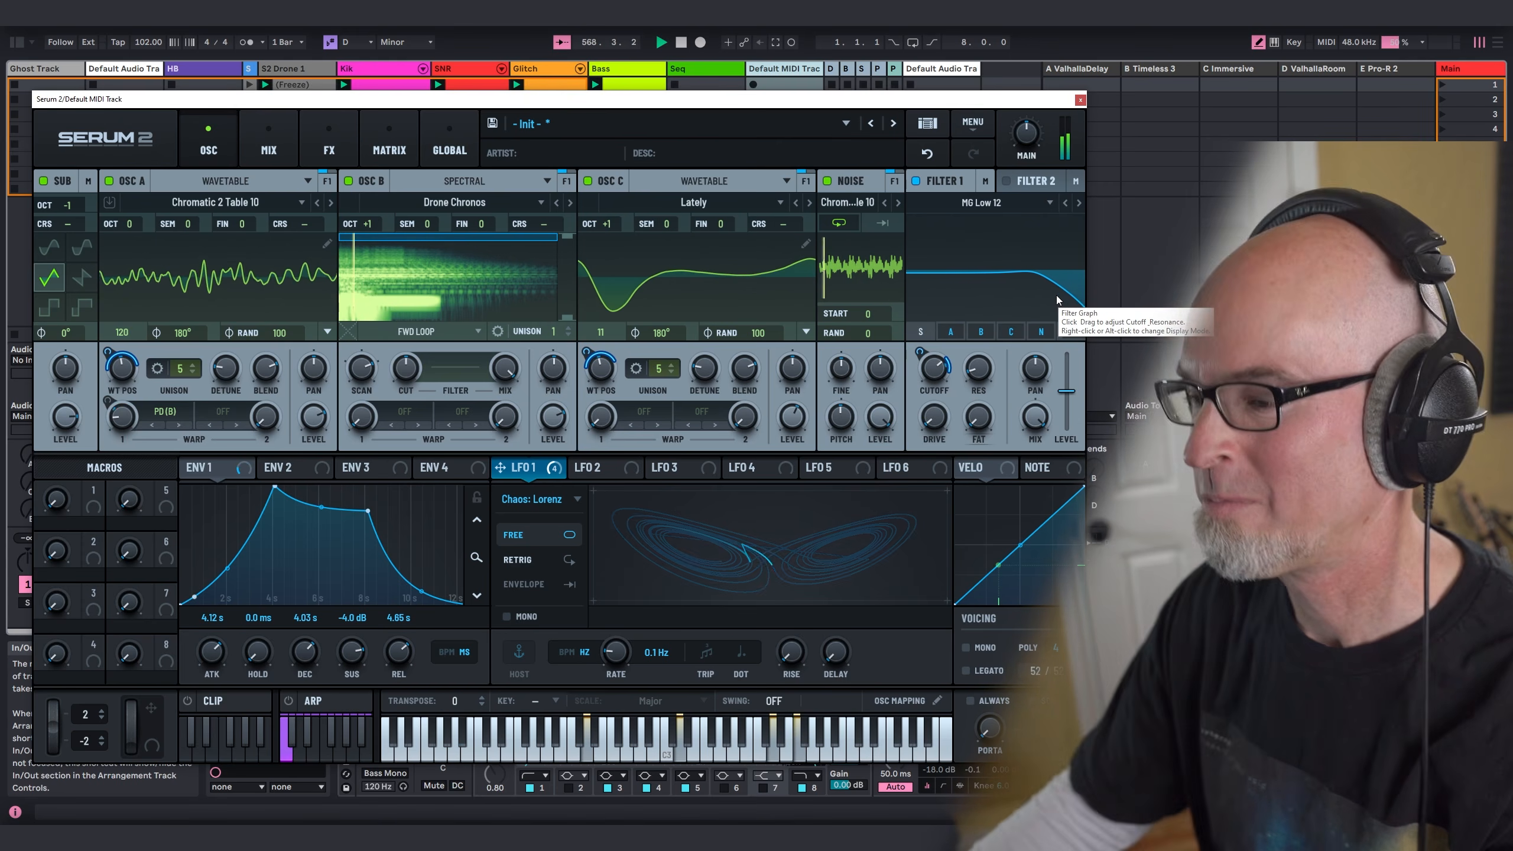
Step: Close the synth window and raise track 11's send A to about -18.7 dB, along with its send E
{"action": "left_click", "coordinate": [1079, 99]}
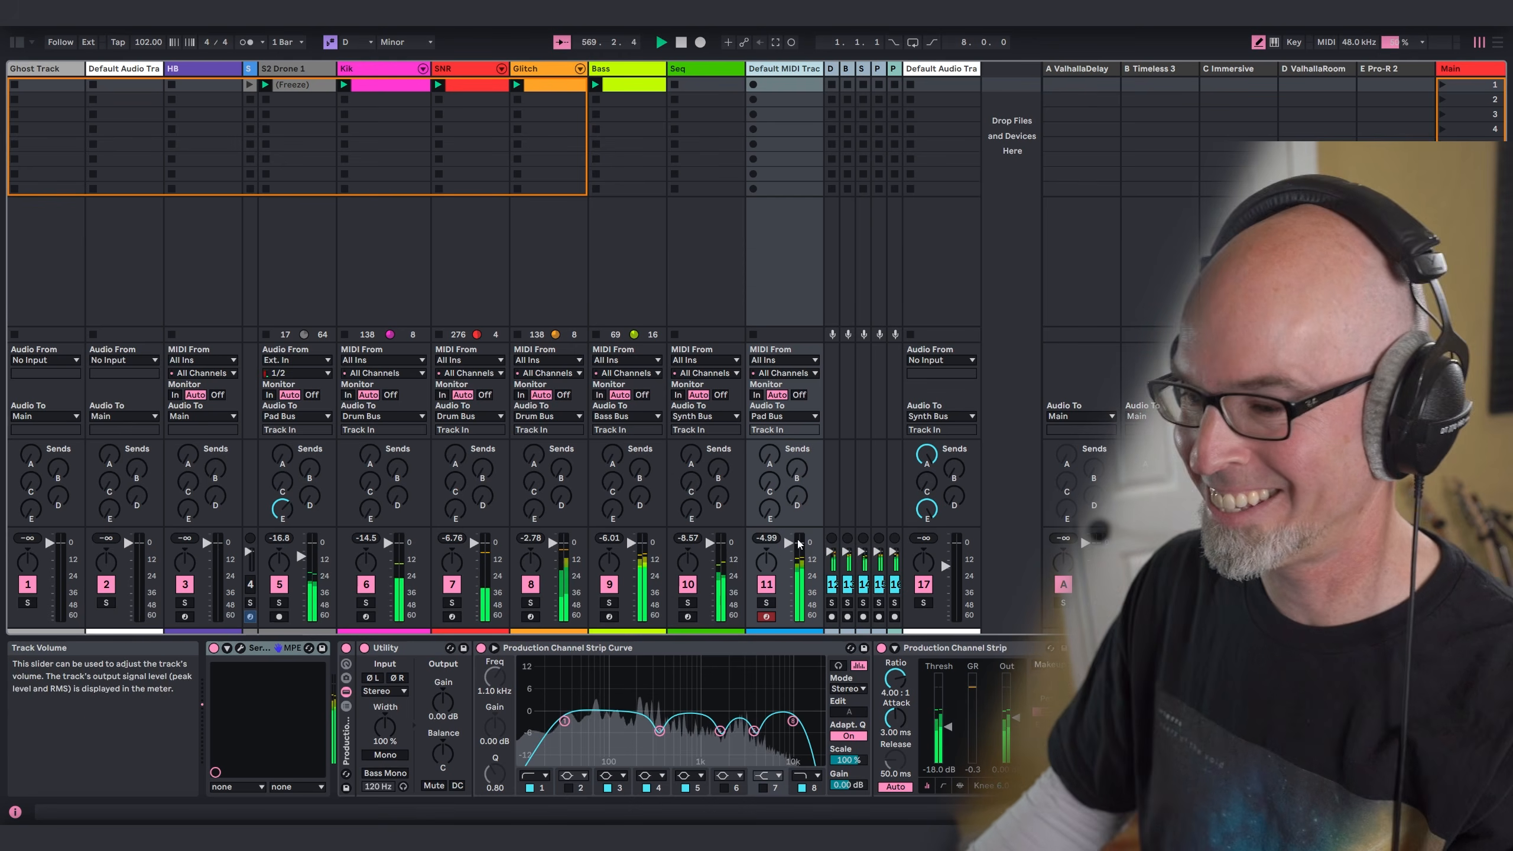
{"action": "left_click_drag", "start_coordinate": [770, 509], "coordinate": [769, 417]}
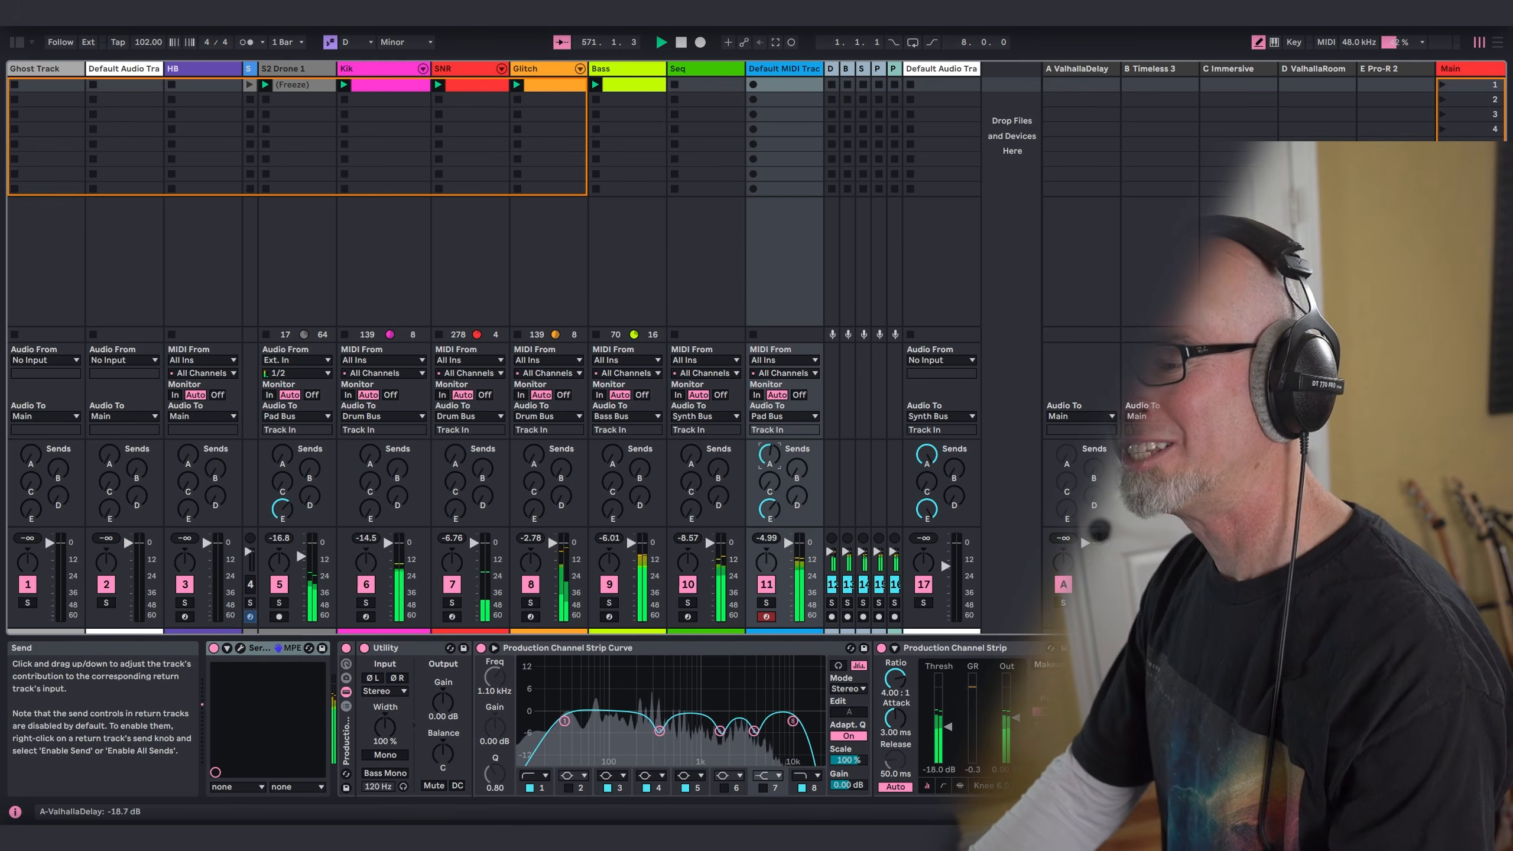
Step: Reopen the pad synth on track 11 and review its mixer, effects and oscillator pages
{"action": "left_click", "coordinate": [240, 647]}
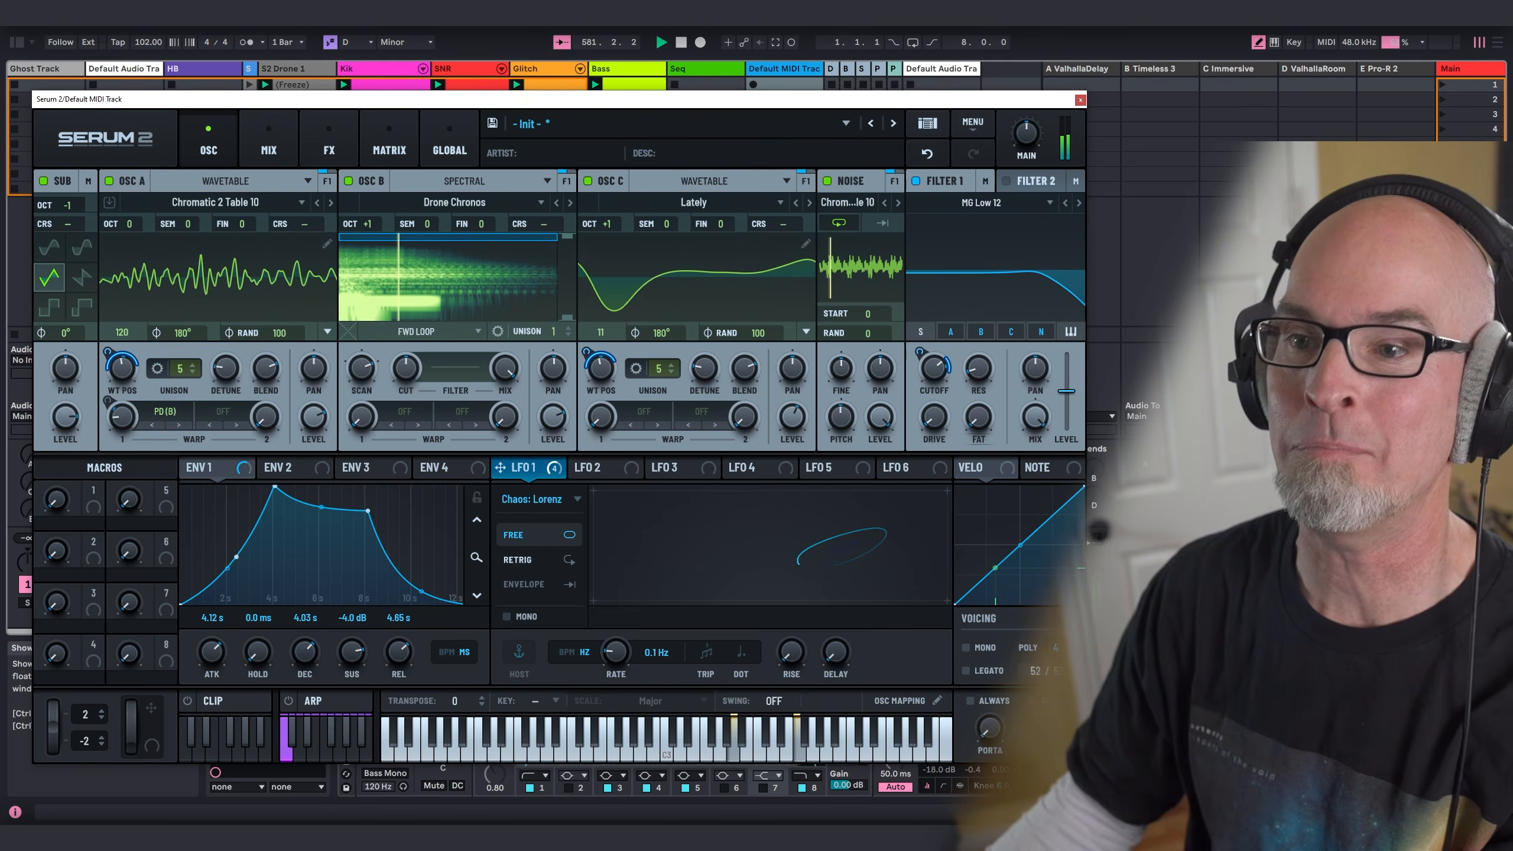
{"action": "left_click", "coordinate": [272, 156]}
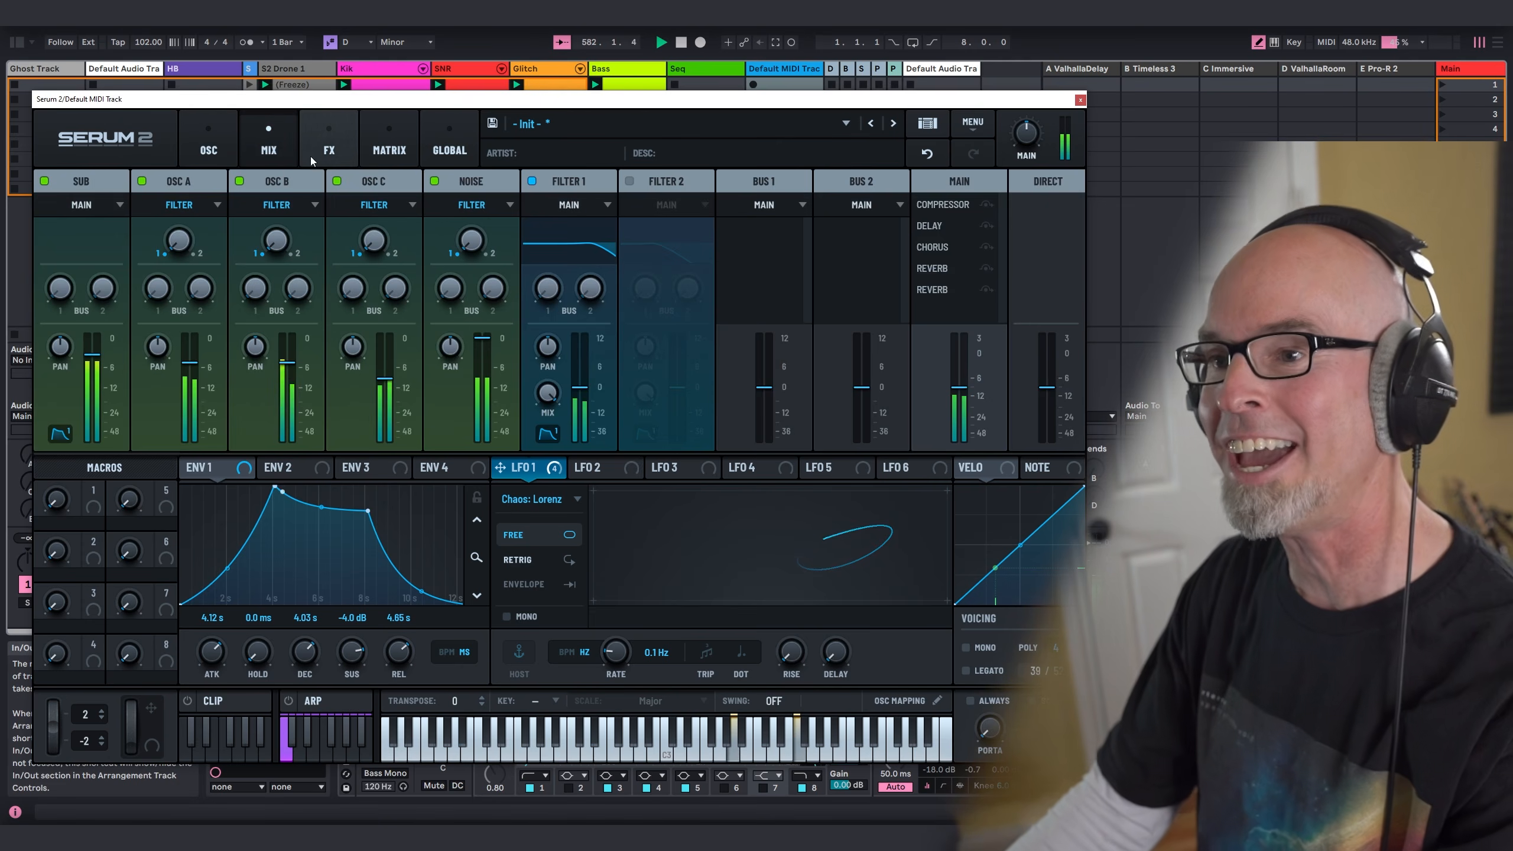
{"action": "left_click", "coordinate": [340, 146]}
{"action": "left_click", "coordinate": [209, 146]}
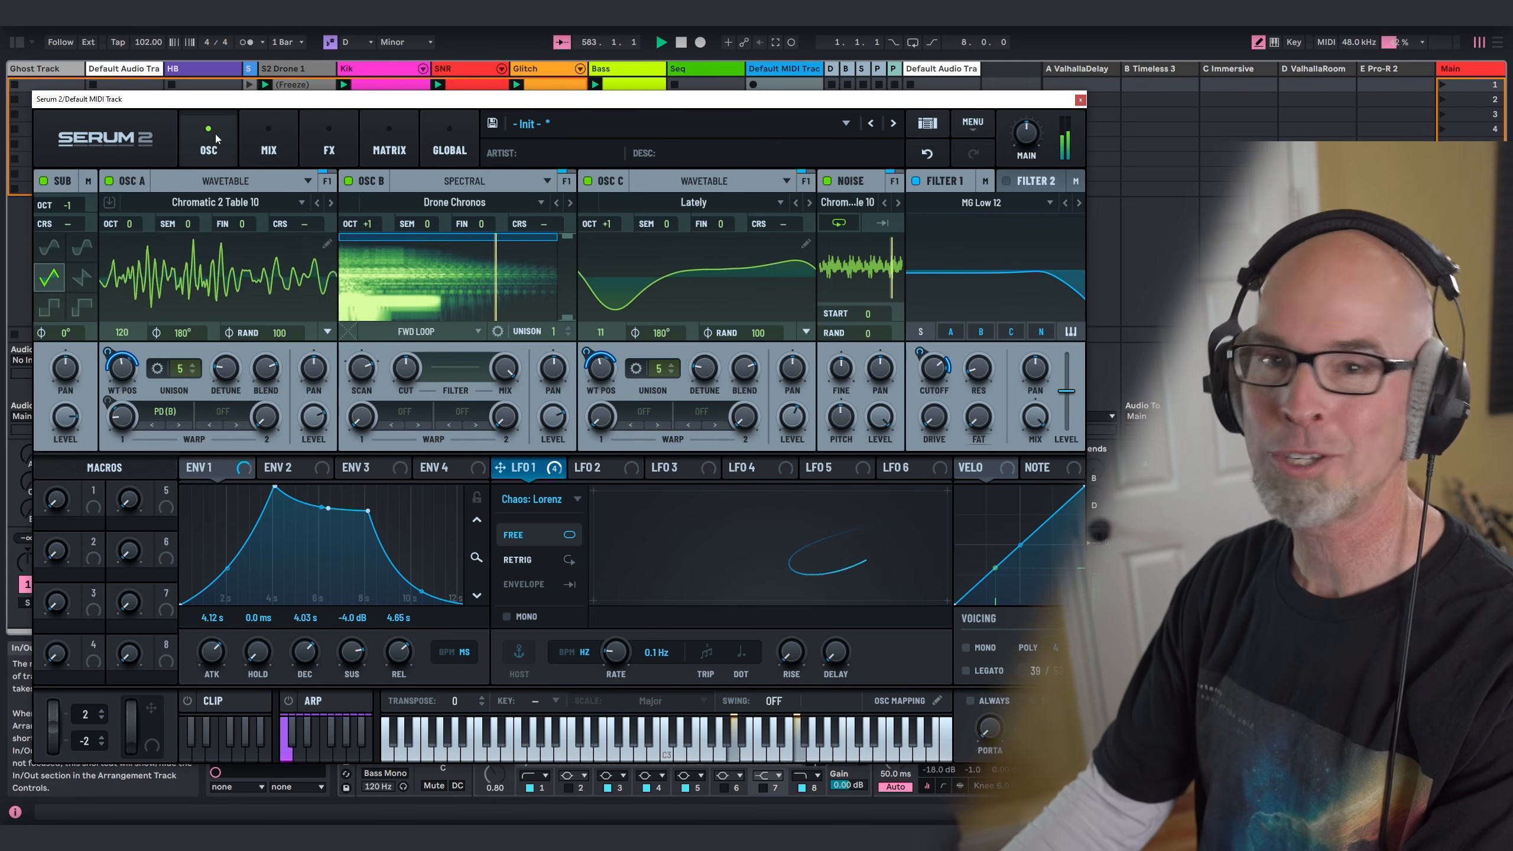